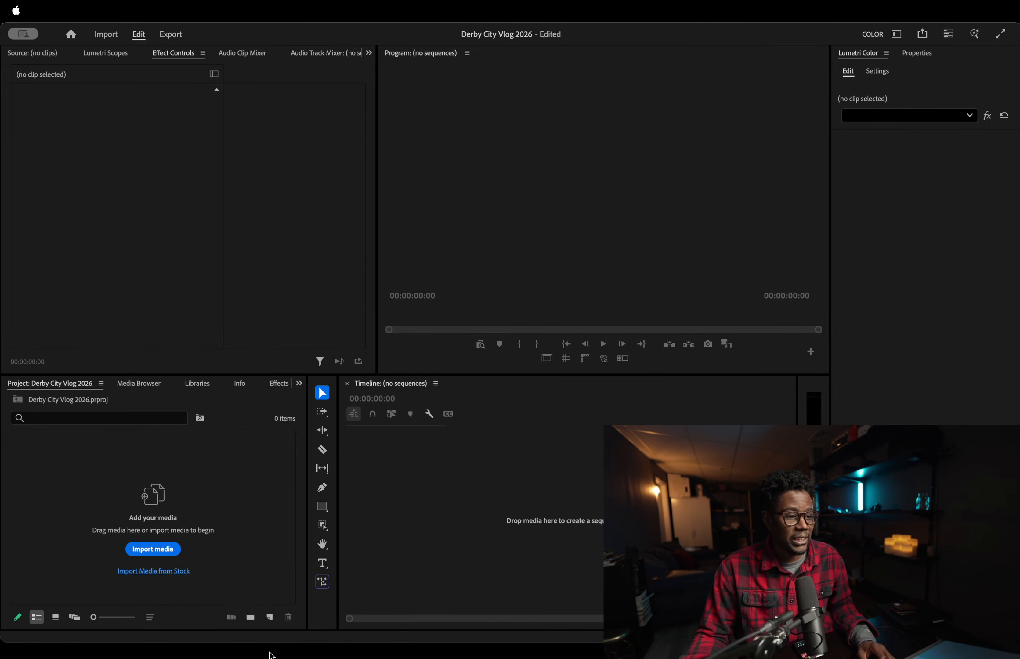
# - Start a media import and browse to the CLIP folder in Derby > PRIVATE > M4ROOT on the external drive
pyautogui.click(206, 240)
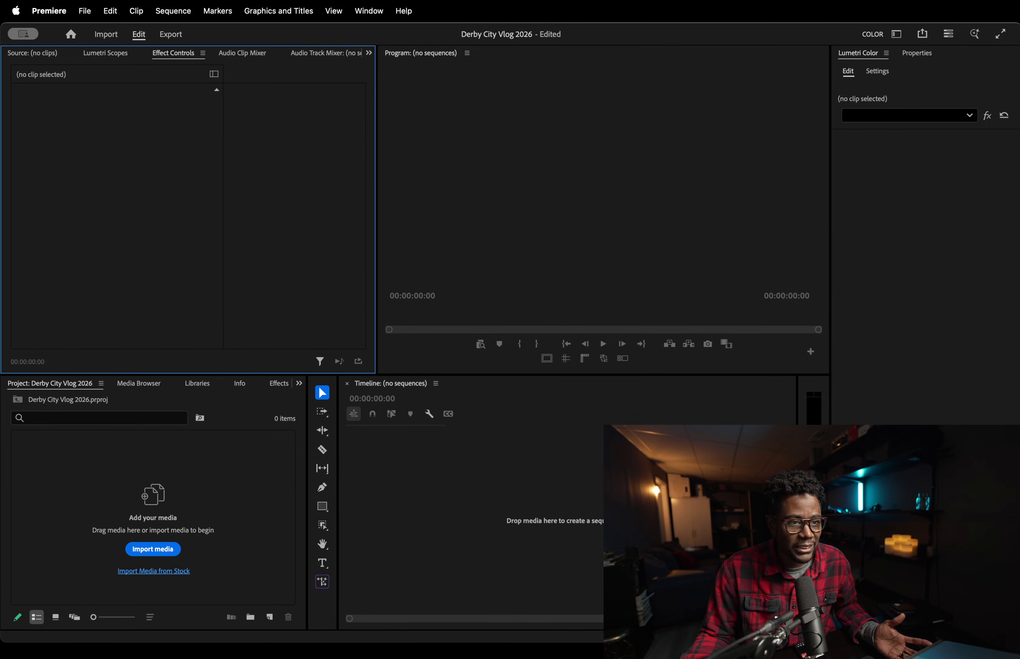
pyautogui.click(156, 549)
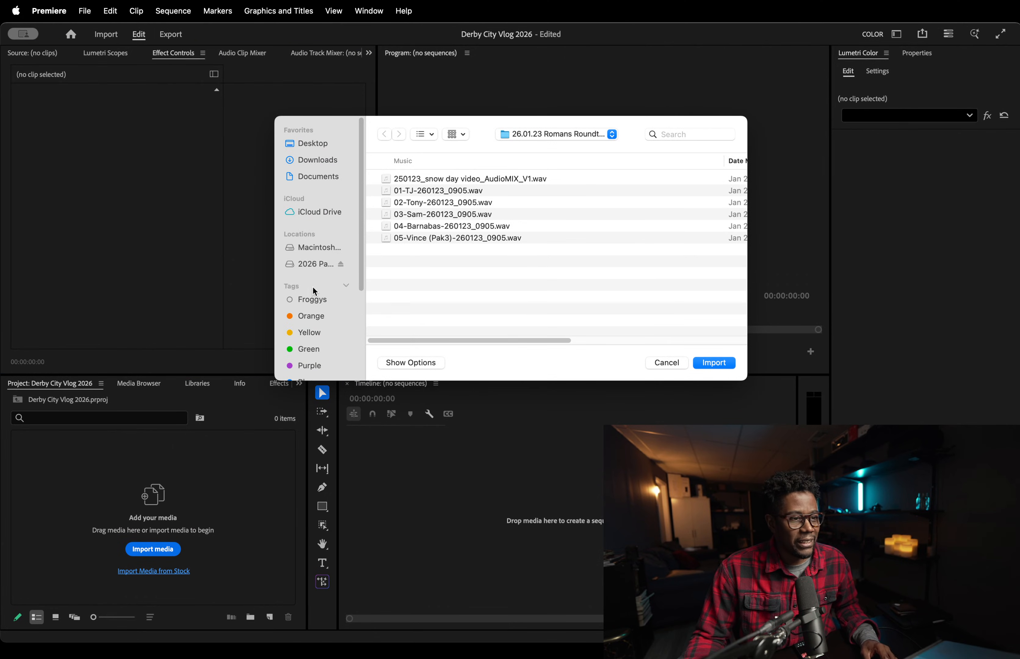
pyautogui.click(322, 264)
pyautogui.doubleClick(420, 176)
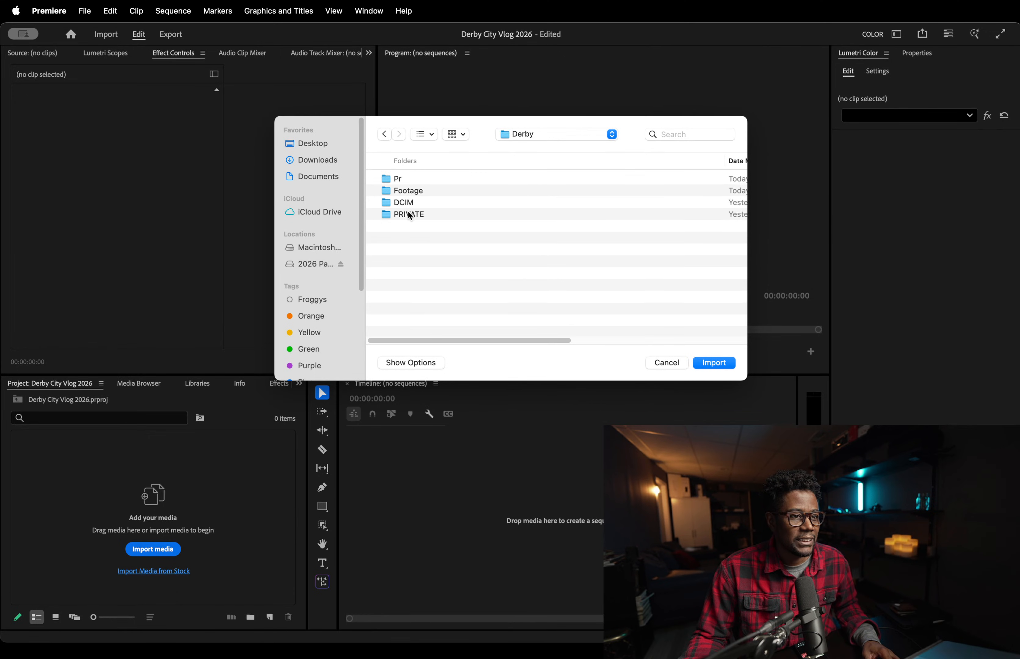
pyautogui.doubleClick(409, 214)
pyautogui.click(419, 178)
pyautogui.doubleClick(419, 179)
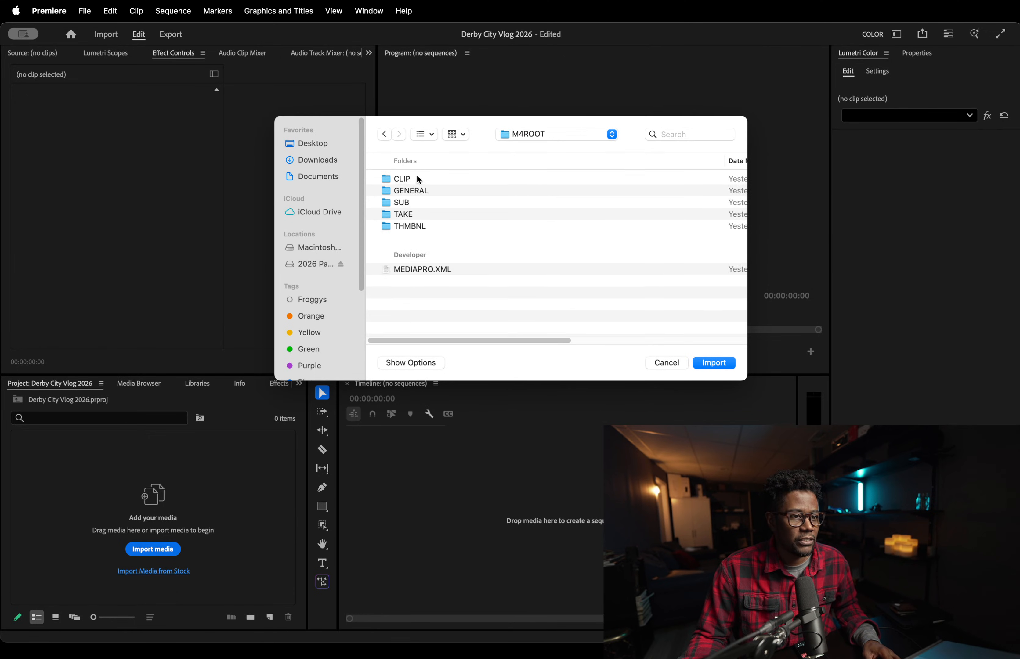
pyautogui.click(407, 179)
pyautogui.doubleClick(407, 179)
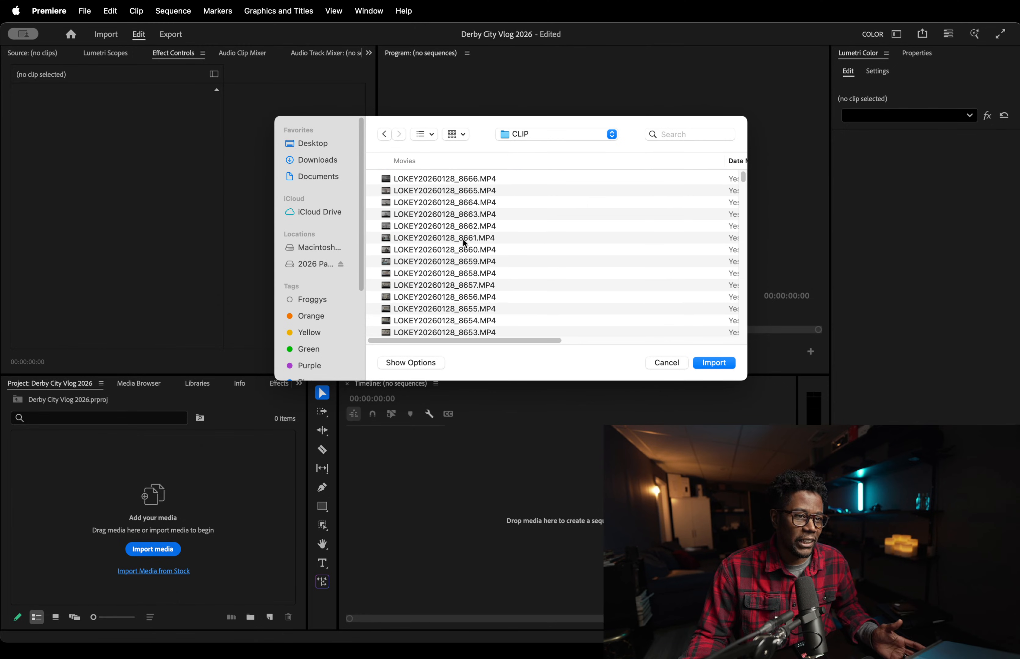
# - Import every MP4 movie from LOKEY20260128_8666.MP4 through LOKEY20260128_8504.MP4, leaving out the XML files
pyautogui.click(514, 177)
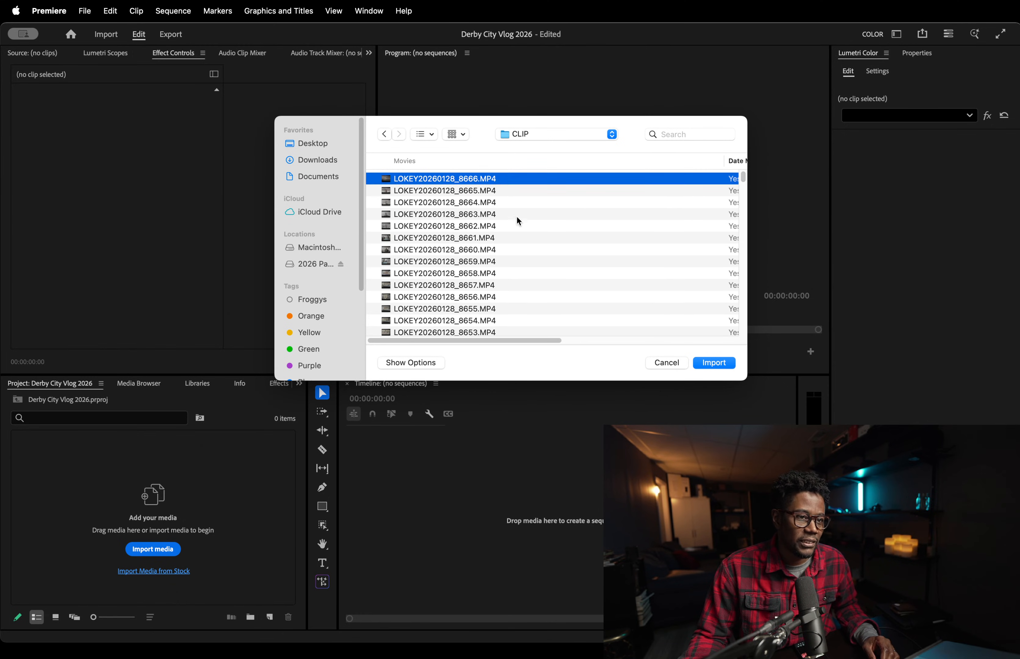
pyautogui.scroll(-15, 515, 223)
pyautogui.scroll(10, 517, 236)
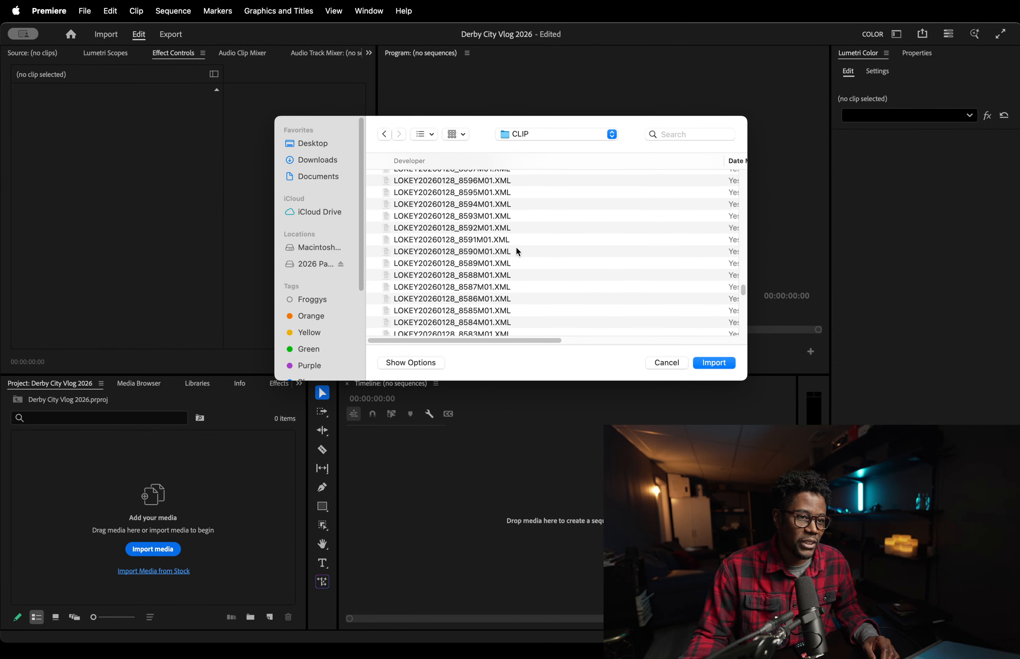
pyautogui.scroll(10, 513, 260)
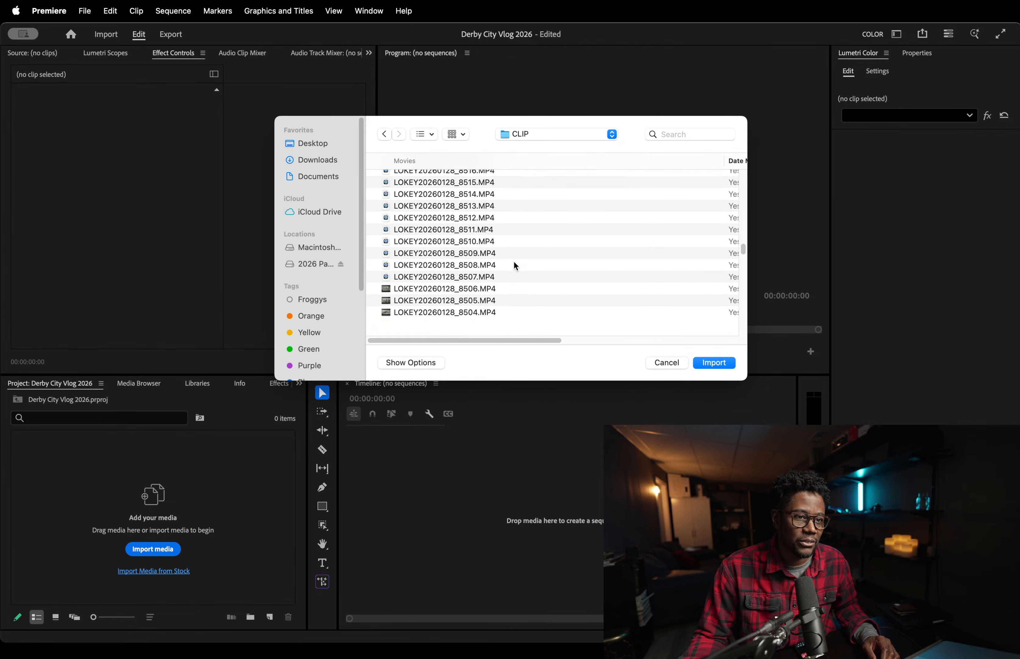
pyautogui.scroll(-5, 513, 262)
pyautogui.scroll(1, 512, 262)
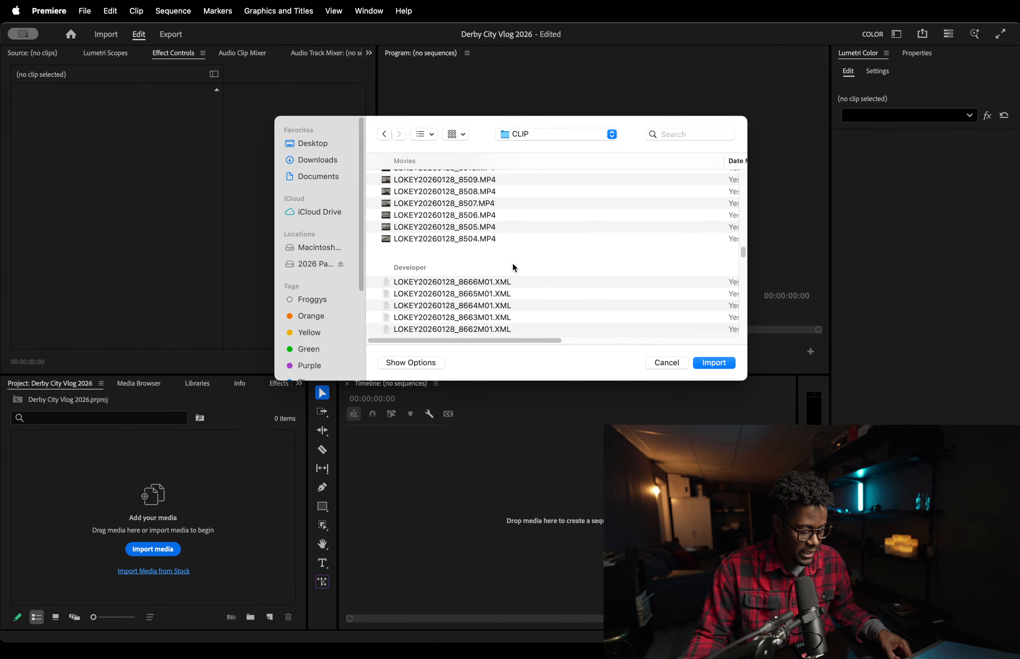
pyautogui.keyDown('shift'); pyautogui.click(484, 240); pyautogui.keyUp('shift')
pyautogui.click(712, 363)
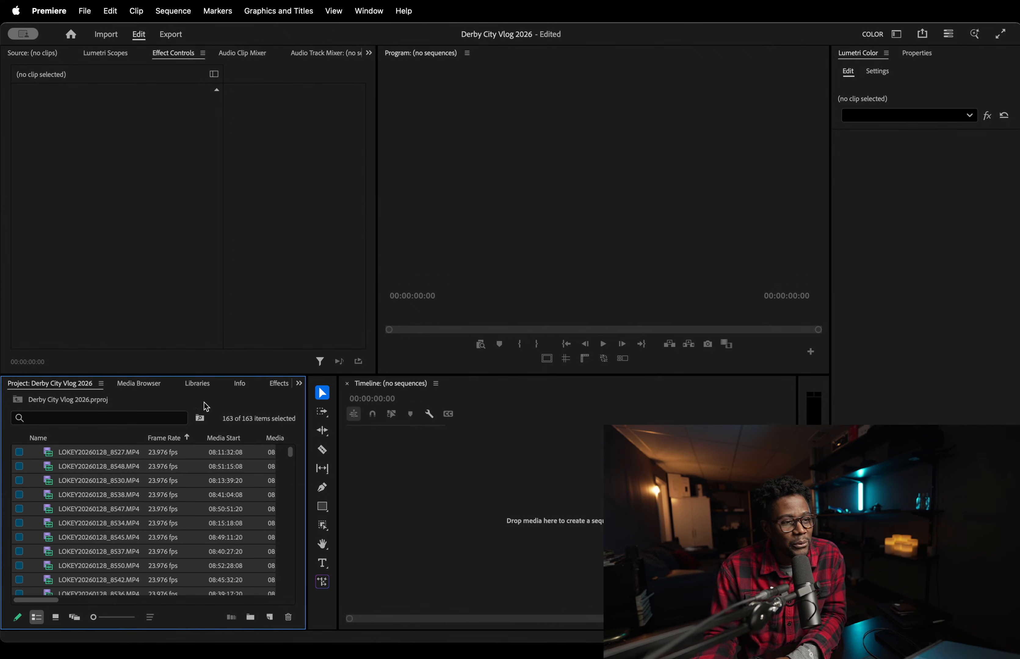
# - Sort the imported clips in the project list by name in descending order
pyautogui.click(126, 434)
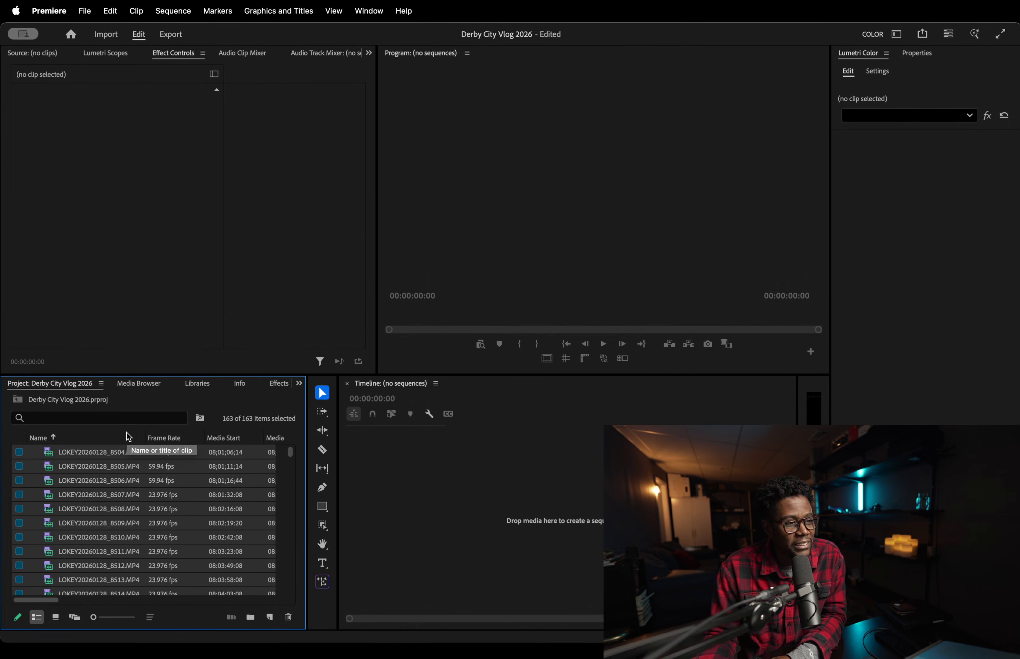
pyautogui.click(93, 437)
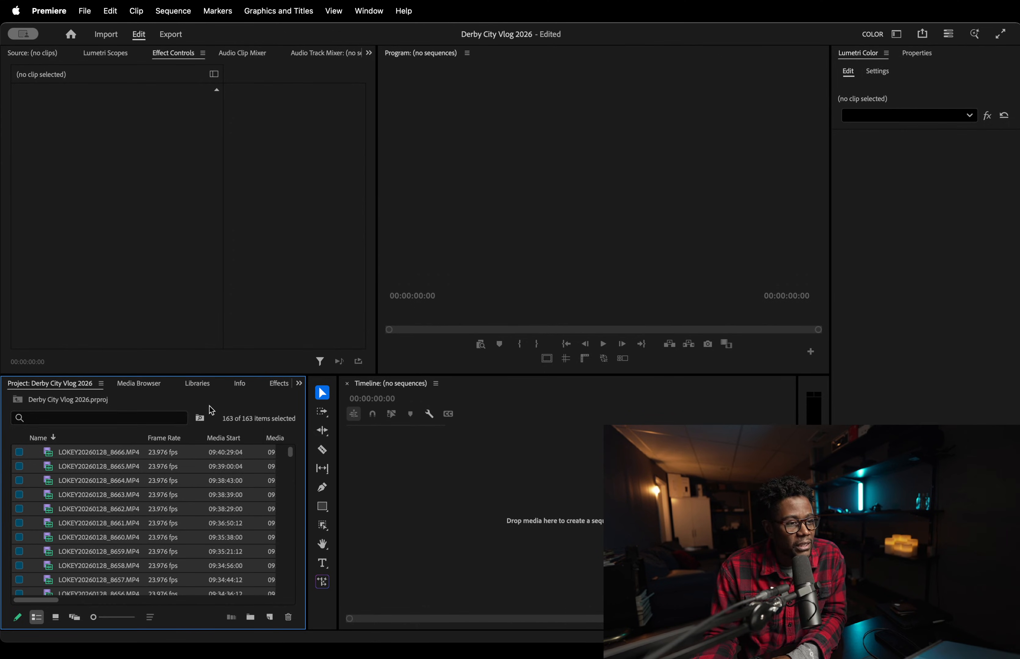
pyautogui.moveTo(290, 450); pyautogui.dragTo(312, 412)
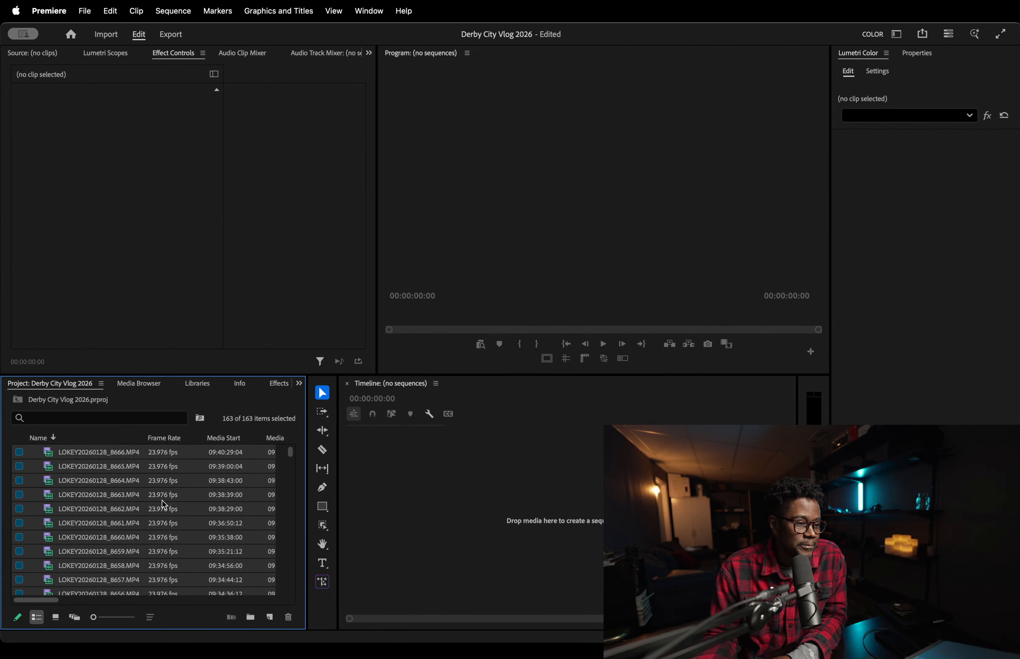
# - Show the imported clips as thumbnails in an enlarged Project panel, sorted in ascending clip-name order
pyautogui.click(55, 617)
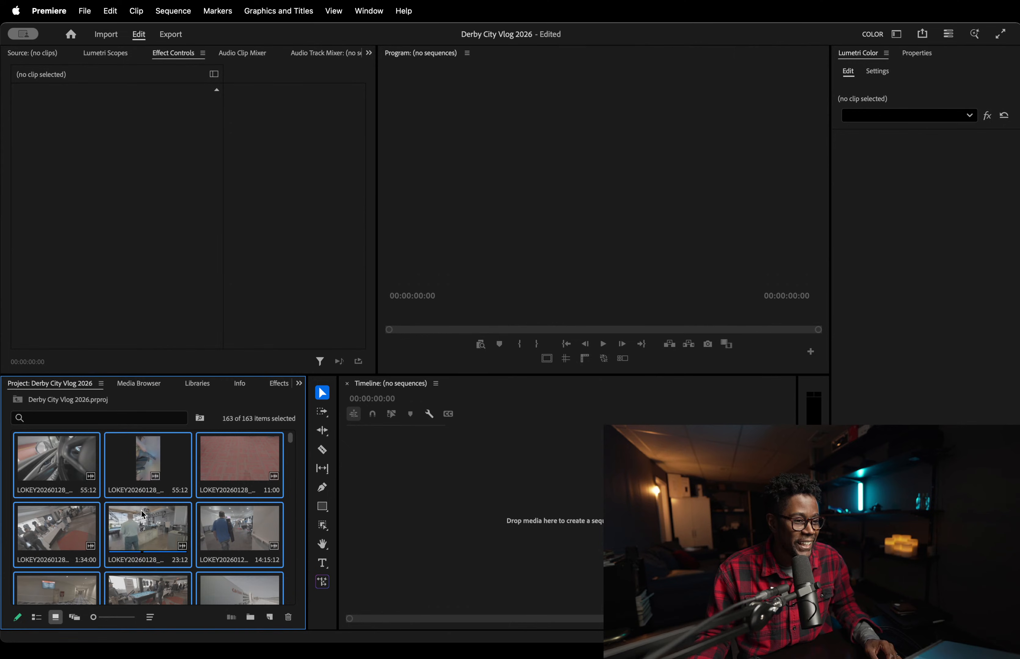
pyautogui.moveTo(306, 374); pyautogui.dragTo(360, 337)
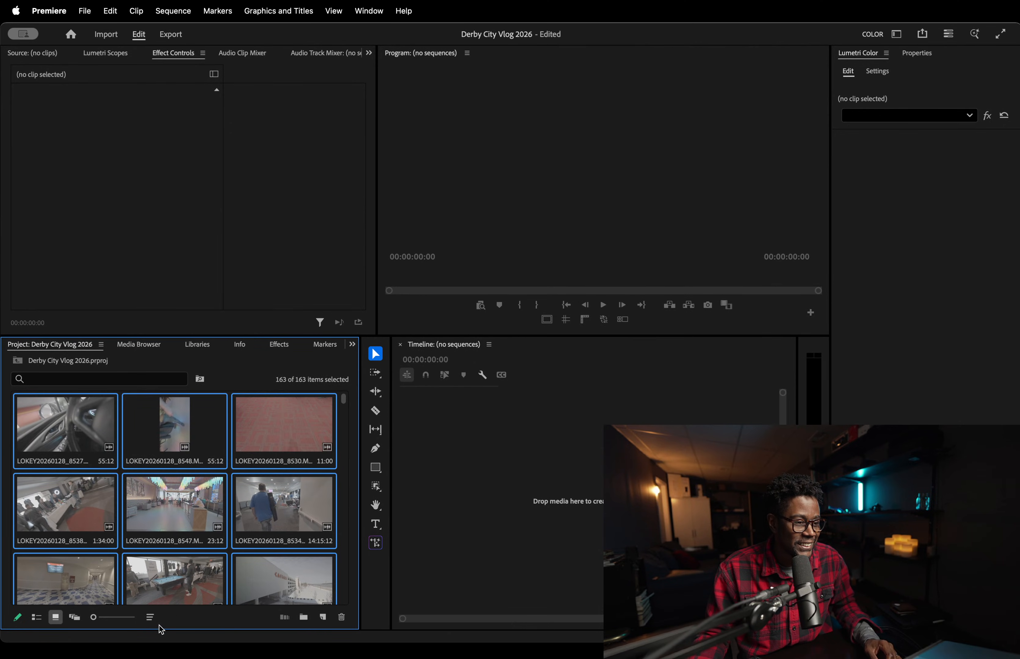
pyautogui.click(149, 617)
pyautogui.click(196, 141)
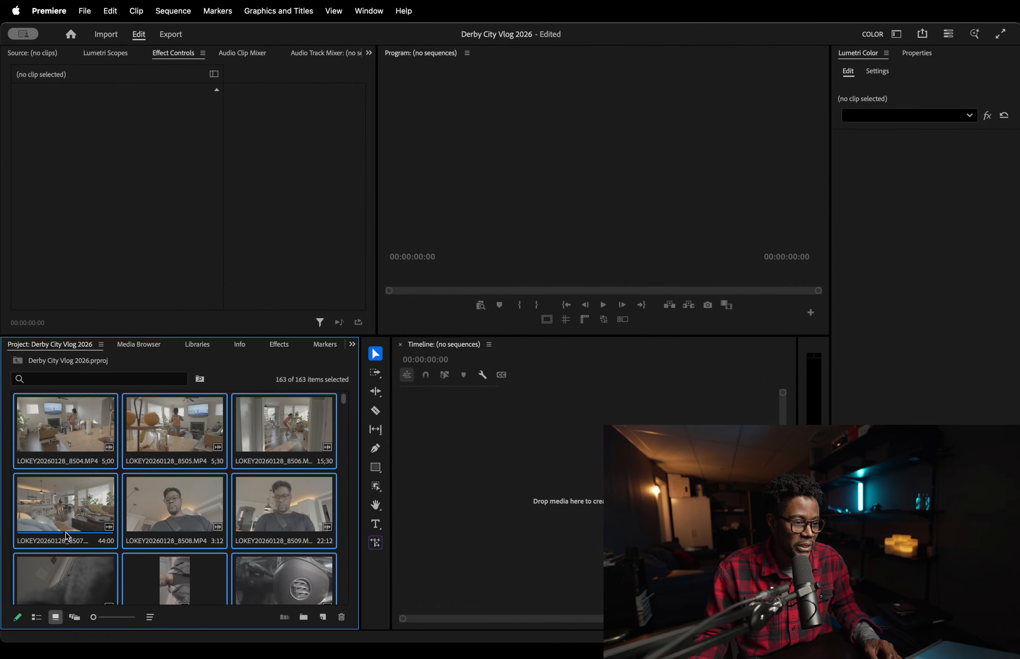
# - Load the in-car clip LOKEY20260128_8518.MP4 into the Source monitor and preview it from several points
pyautogui.scroll(-4, 85, 503)
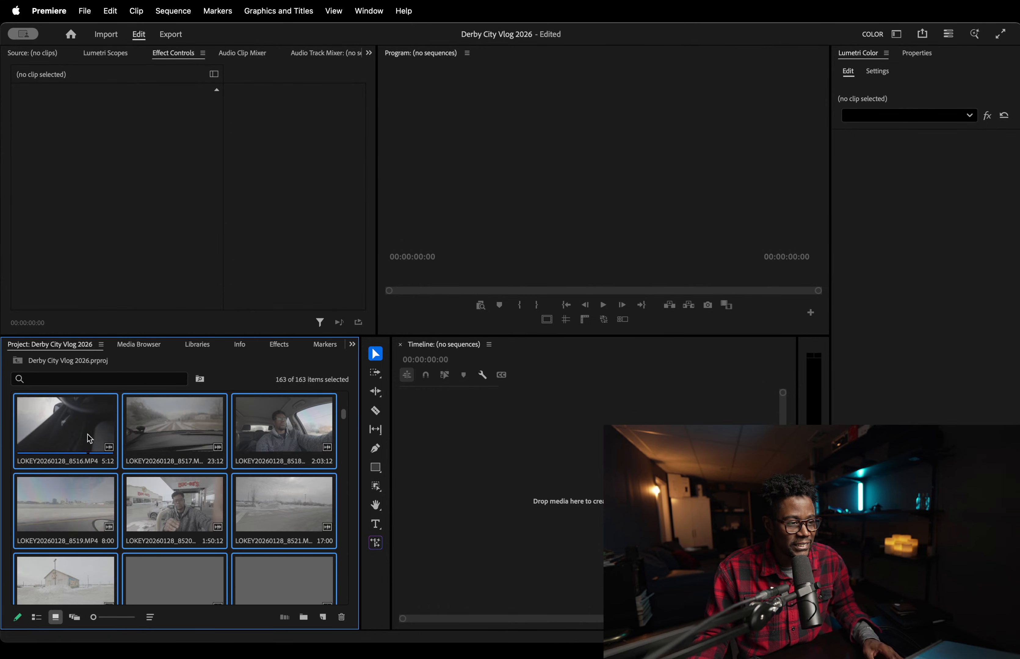
pyautogui.doubleClick(289, 428)
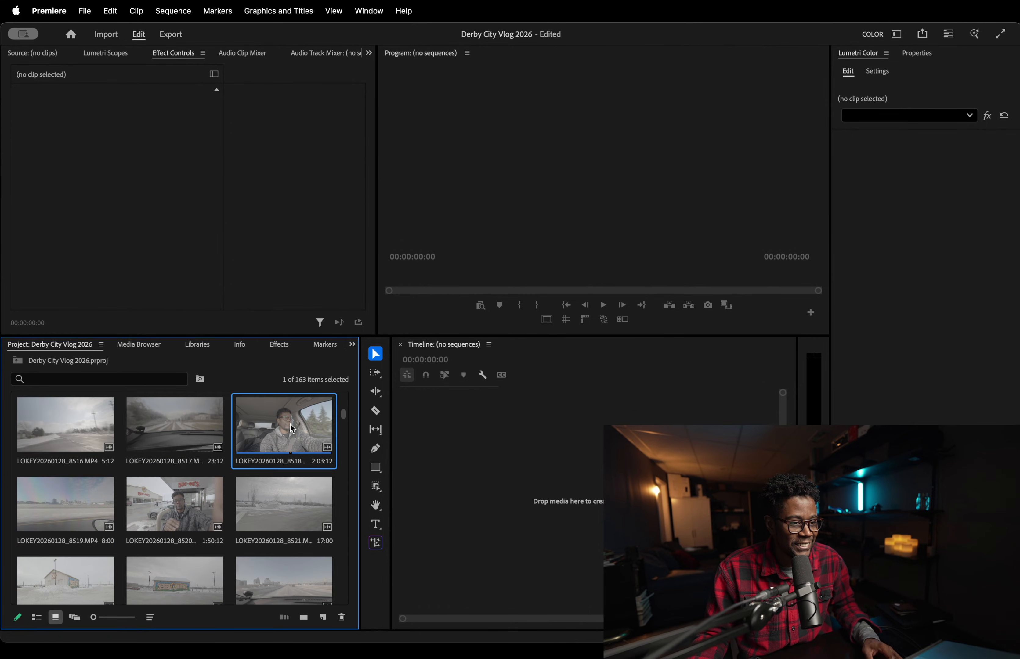
pyautogui.click(157, 277)
pyautogui.moveTo(158, 280); pyautogui.dragTo(53, 285)
pyautogui.press('space')
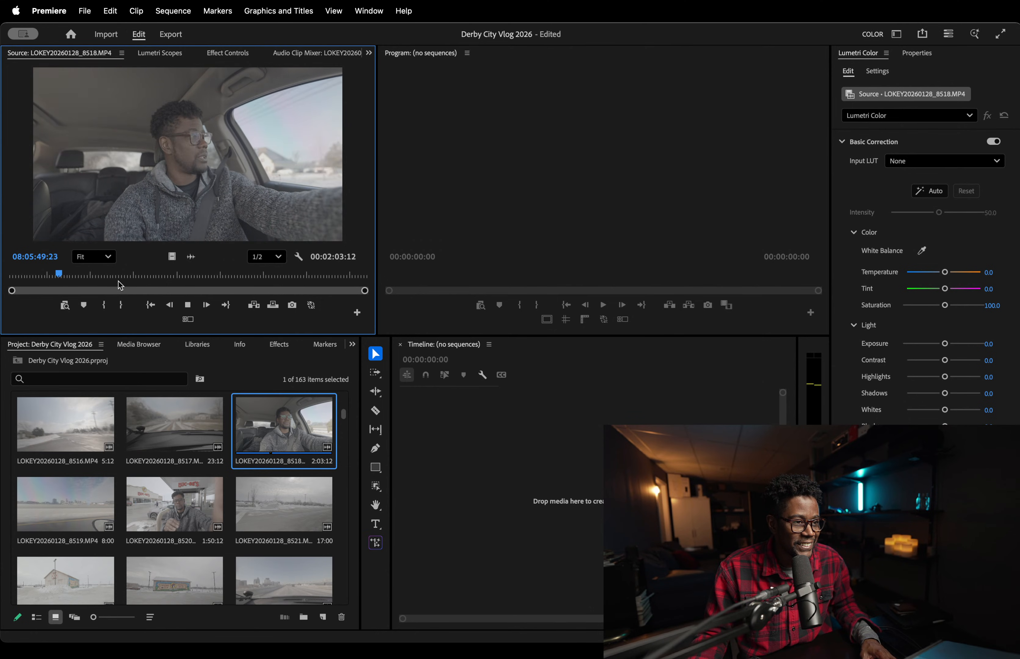
pyautogui.click(103, 275)
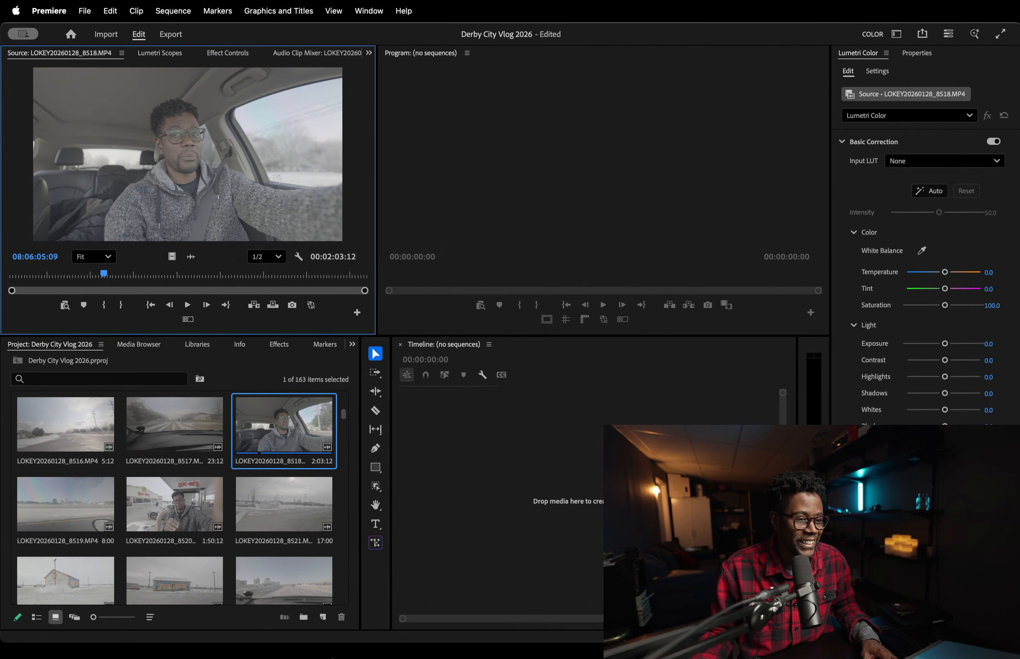
# - Play a short further passage of the in-car clip in the Source monitor and pause it
pyautogui.click(151, 651)
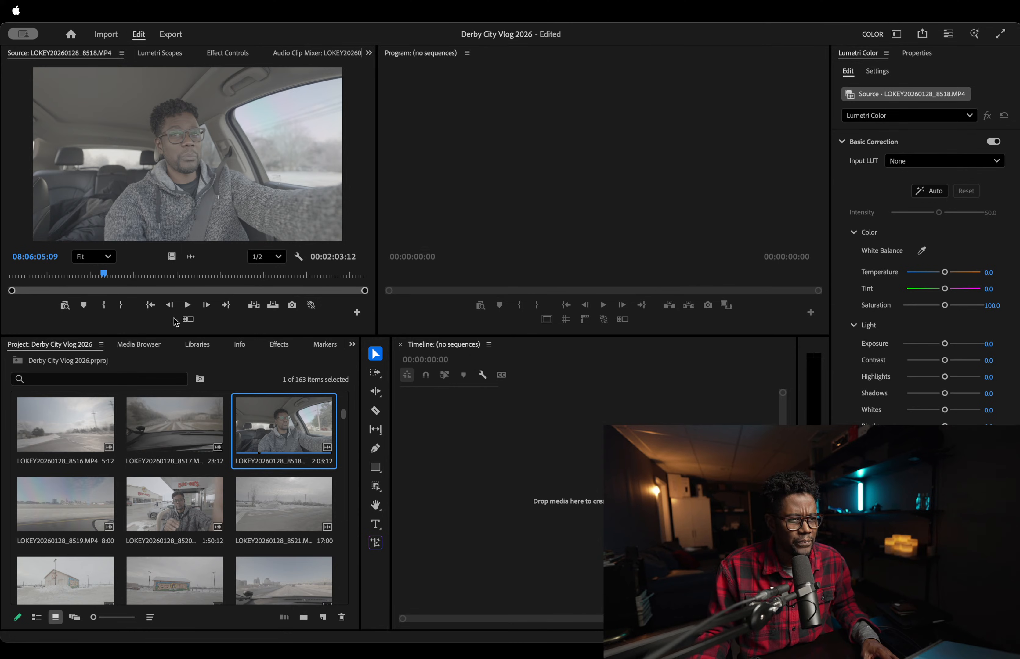
pyautogui.click(191, 306)
pyautogui.click(188, 306)
pyautogui.click(187, 308)
# - Shrink the application window to about half the screen width, play more of the in-car clip and pause it
pyautogui.click(1018, 303)
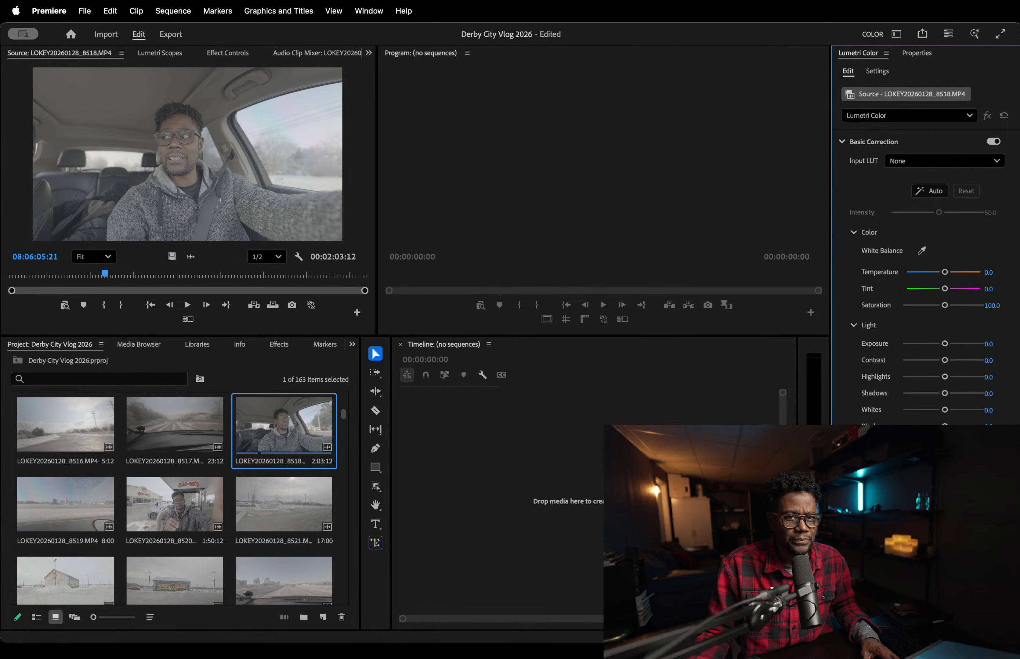
pyautogui.moveTo(1018, 24); pyautogui.dragTo(548, 130)
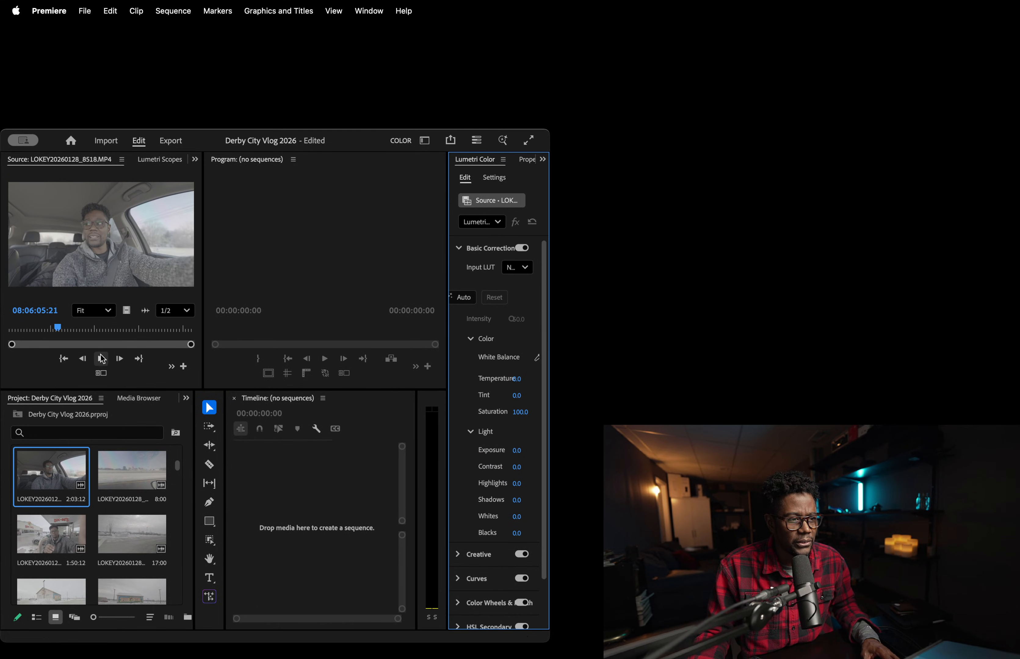
pyautogui.click(102, 359)
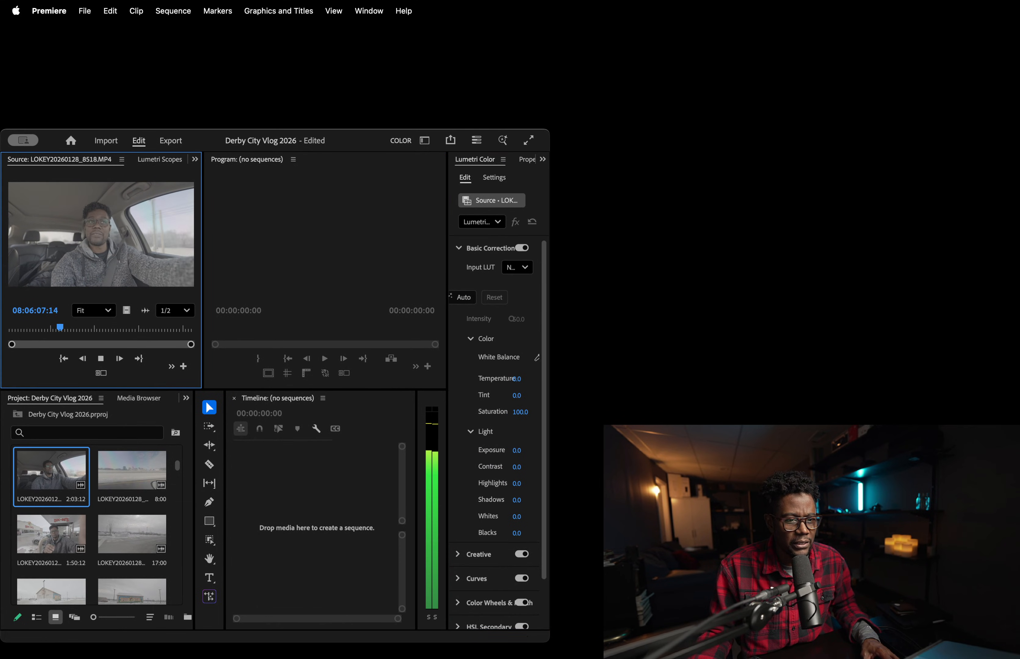
pyautogui.click(603, 466)
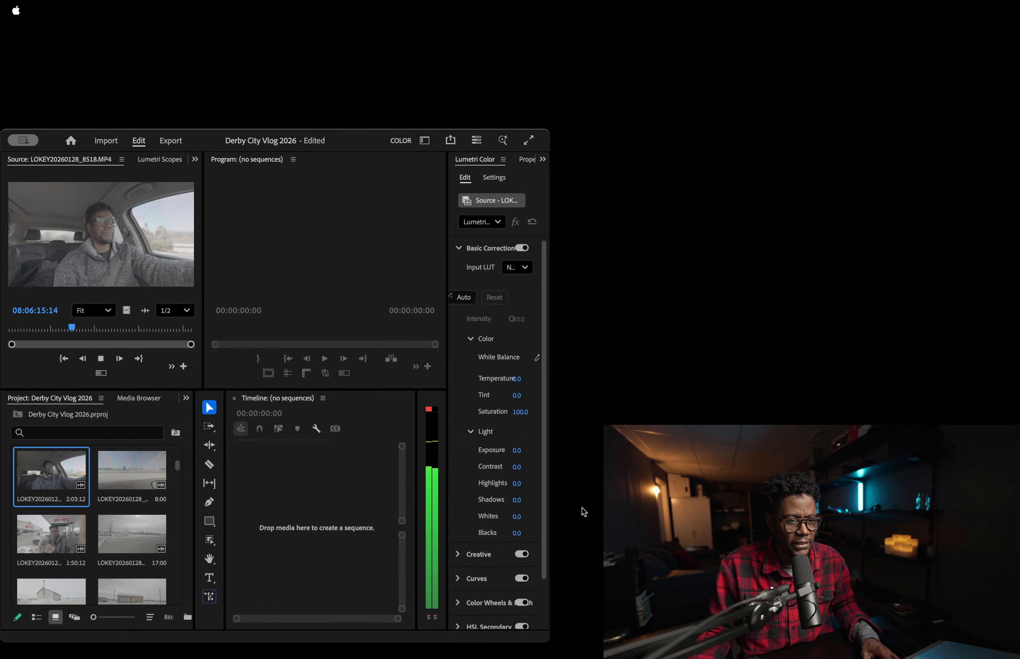
pyautogui.click(101, 360)
pyautogui.click(101, 360)
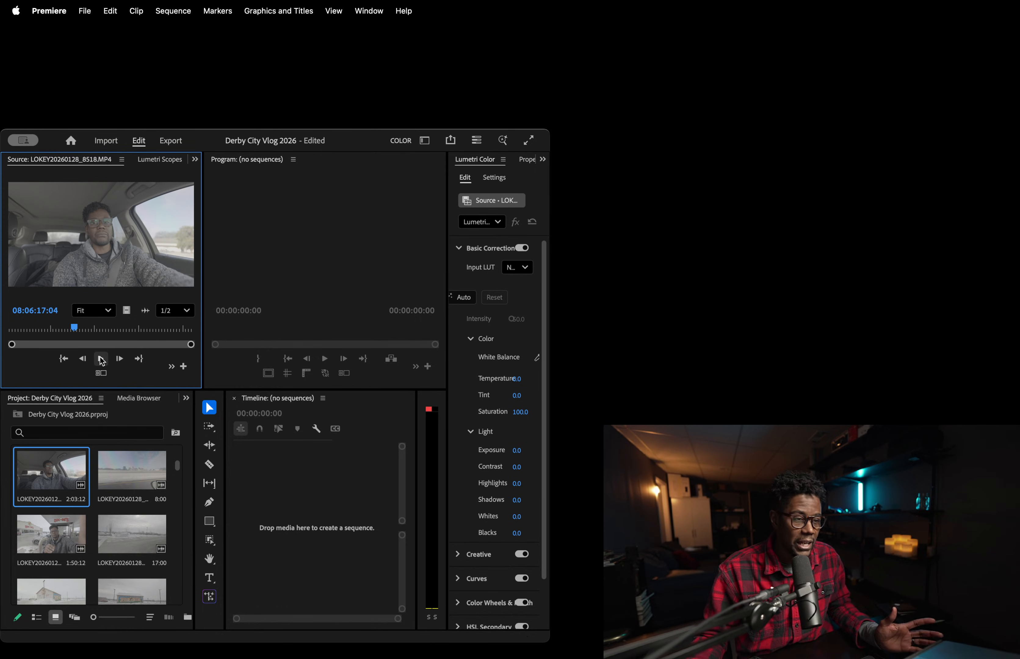
# - Shift the application window slightly and clear the clipping indicators on the audio meters
pyautogui.moveTo(347, 140); pyautogui.dragTo(354, 133)
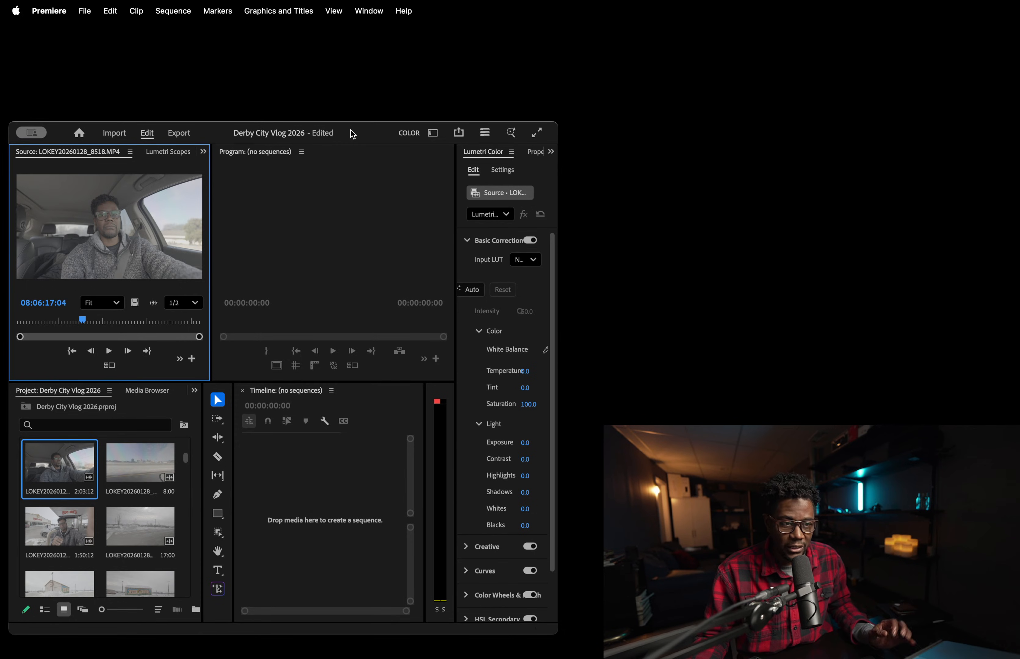
pyautogui.click(438, 406)
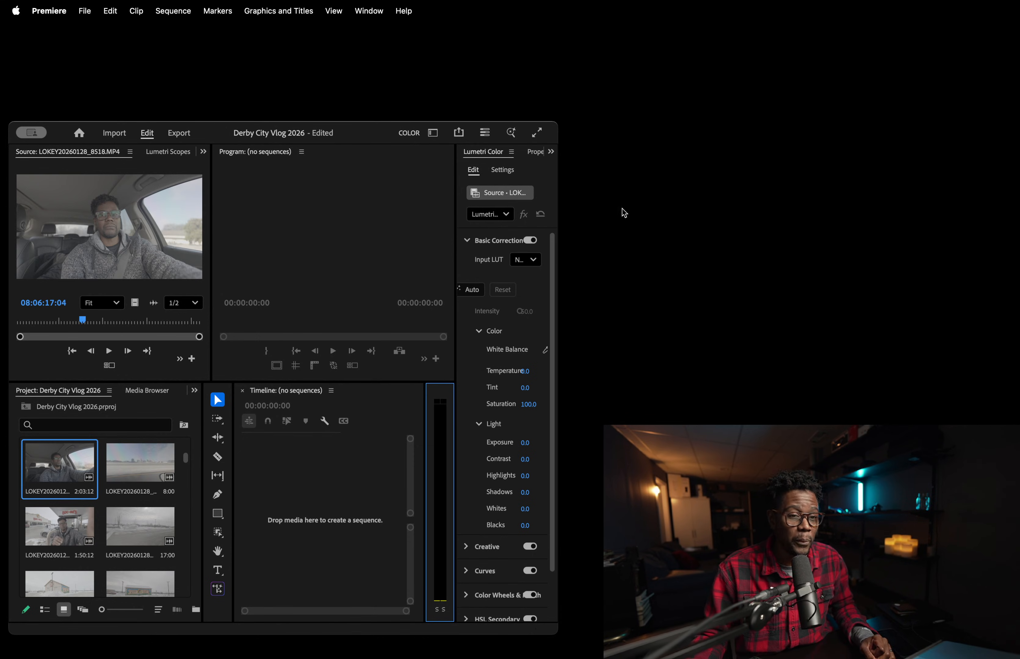
pyautogui.click(665, 200)
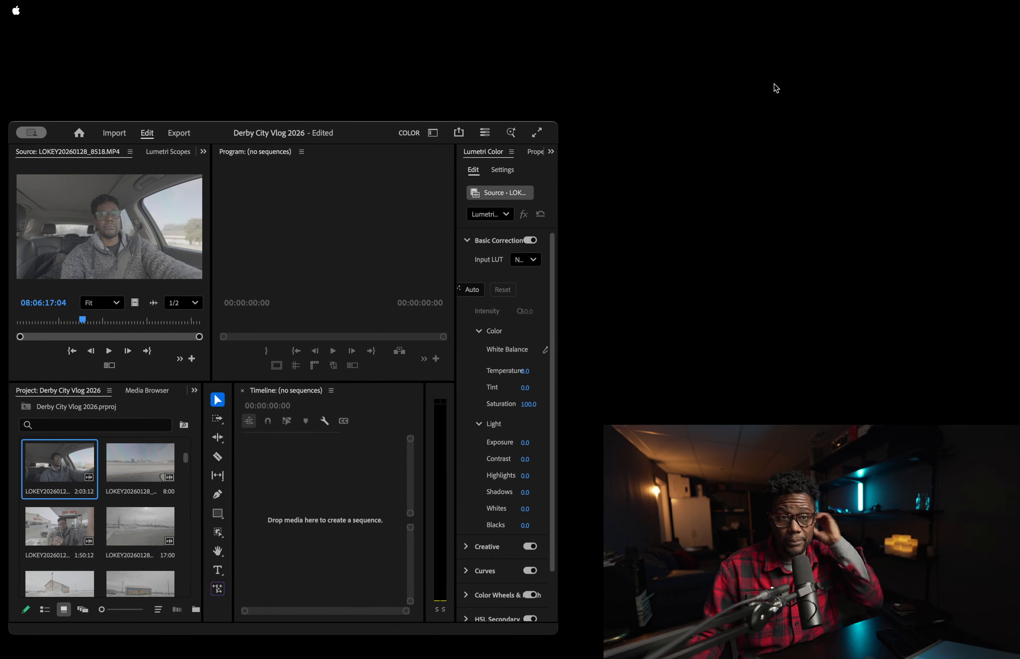
# - Move the application window up and enlarge it until it fills the screen again
pyautogui.click(329, 154)
pyautogui.moveTo(361, 135); pyautogui.dragTo(356, 60)
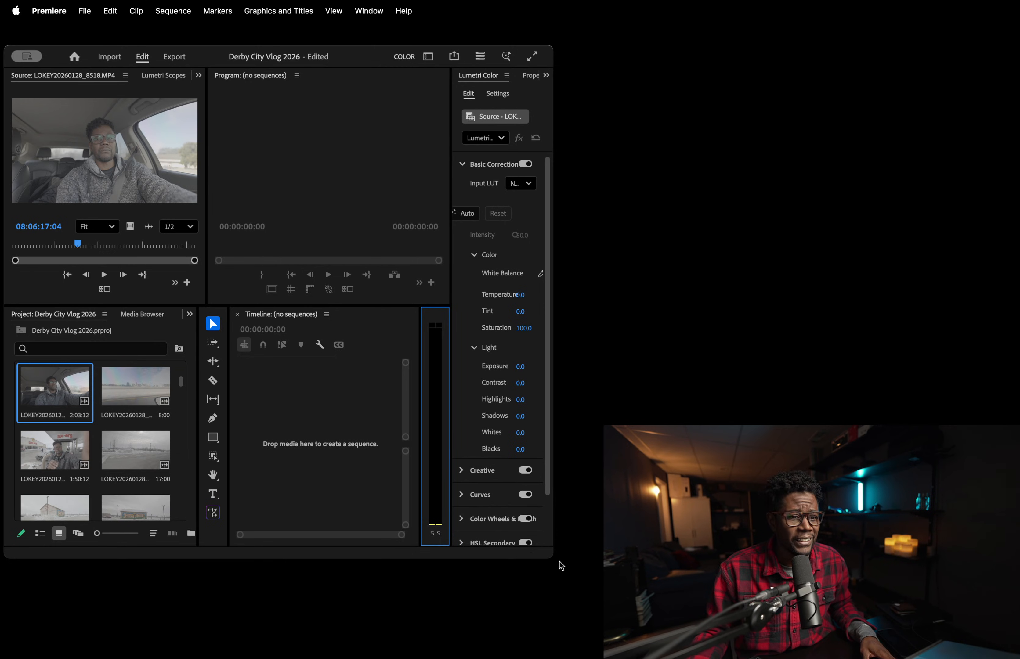
pyautogui.moveTo(551, 557); pyautogui.dragTo(970, 647)
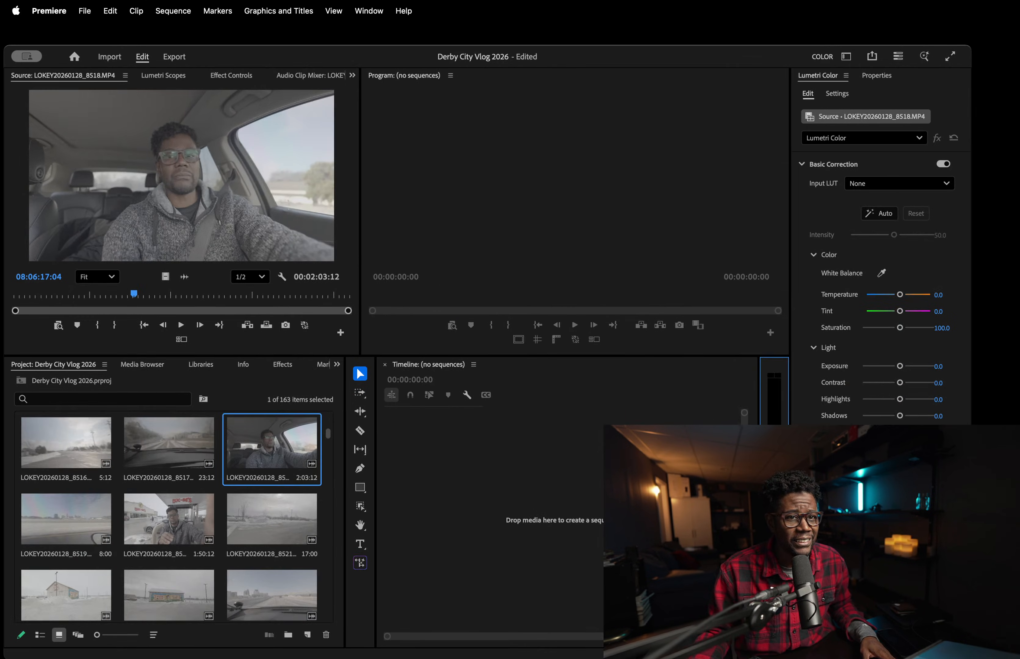
pyautogui.doubleClick(658, 60)
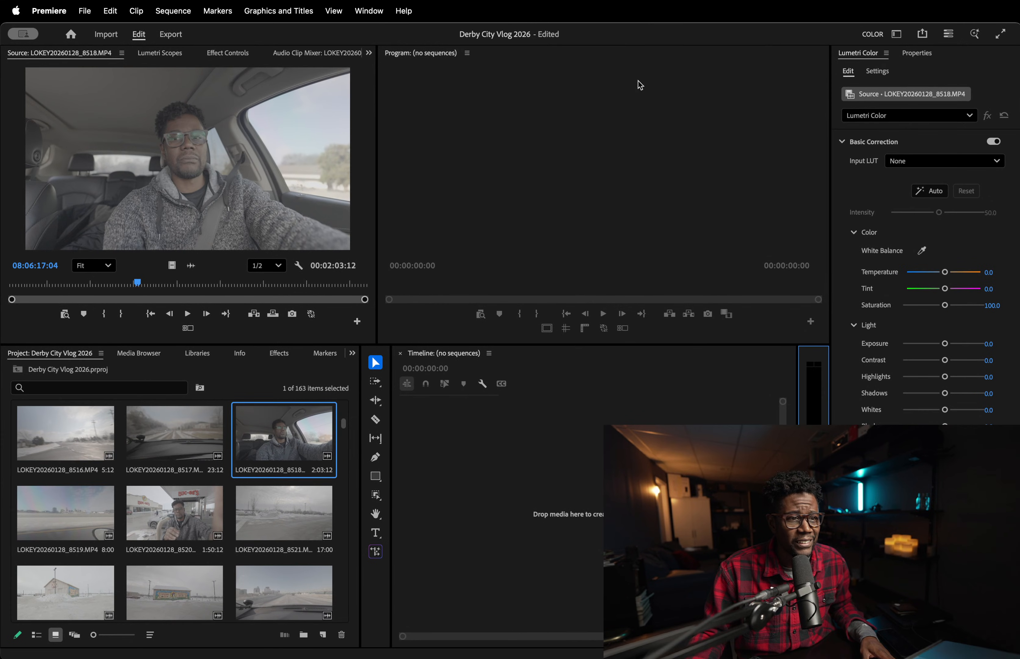
# - Preview the gas-station clip LOKEY20260128_8520.MP4, then load the mural clip LOKEY20260128_8523.MP4 into the Source monitor
pyautogui.doubleClick(164, 513)
pyautogui.press('space')
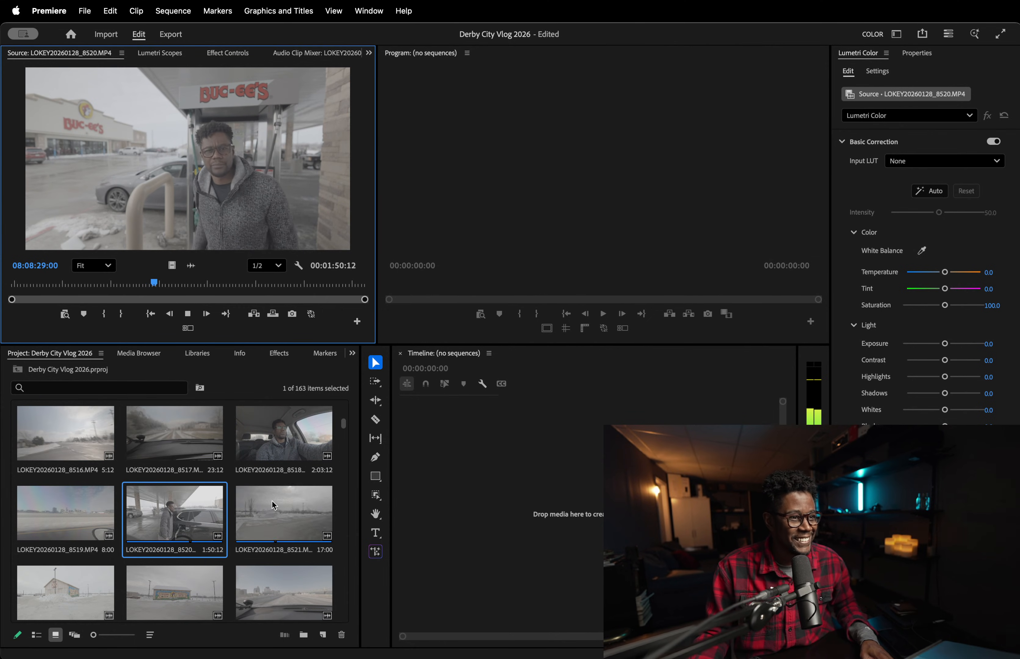
pyautogui.press('space')
pyautogui.scroll(-2, 193, 512)
pyautogui.doubleClick(153, 516)
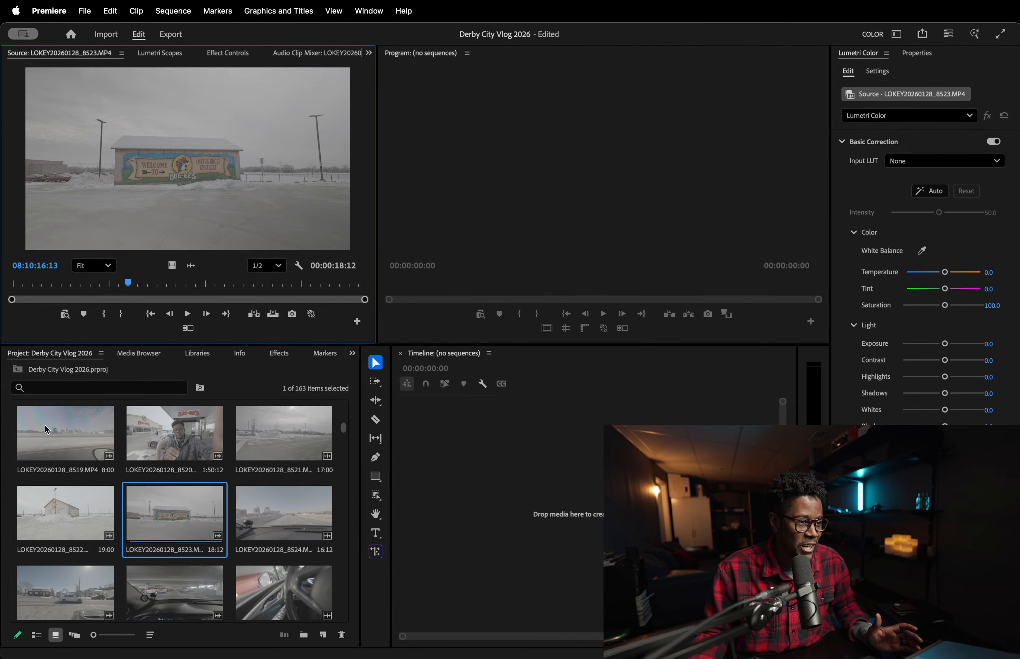
pyautogui.click(19, 369)
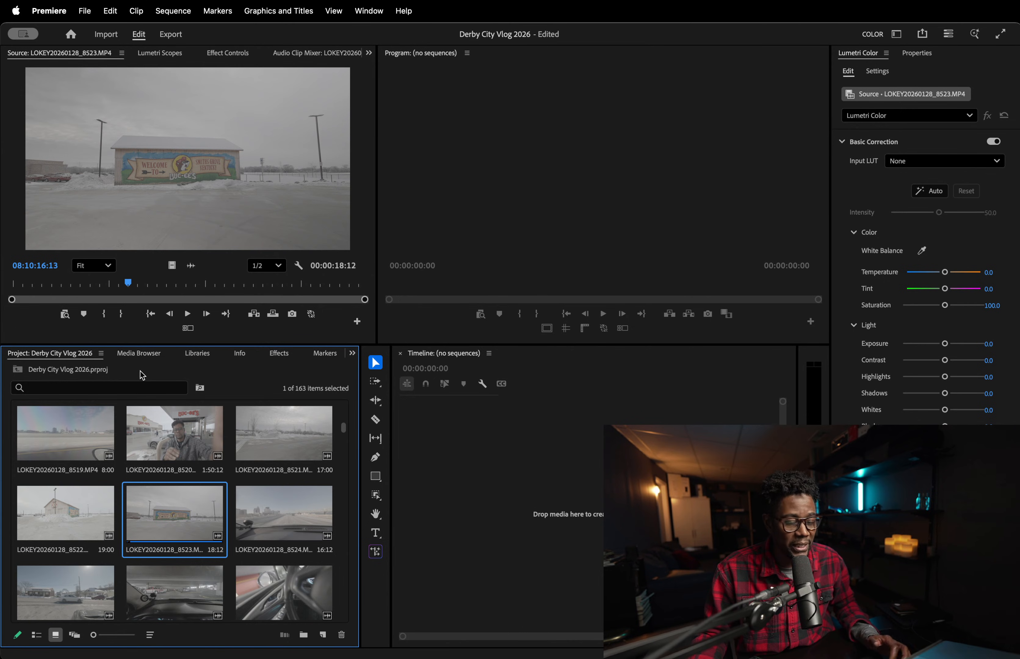
# - Create a new bin in the project and name it Footage
pyautogui.scroll(5, 170, 522)
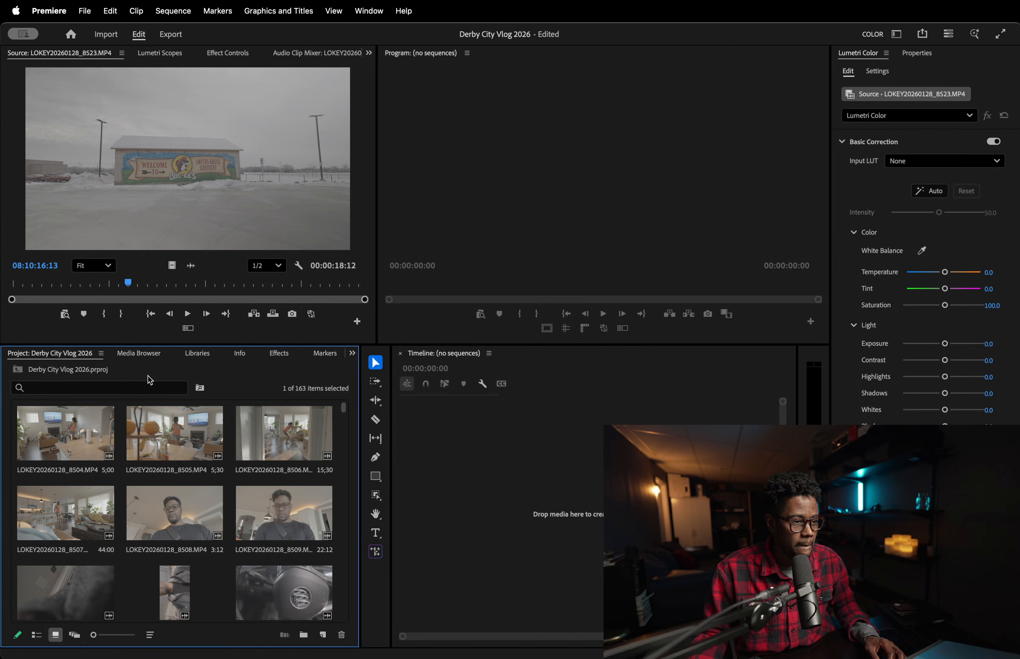
pyautogui.click(304, 635)
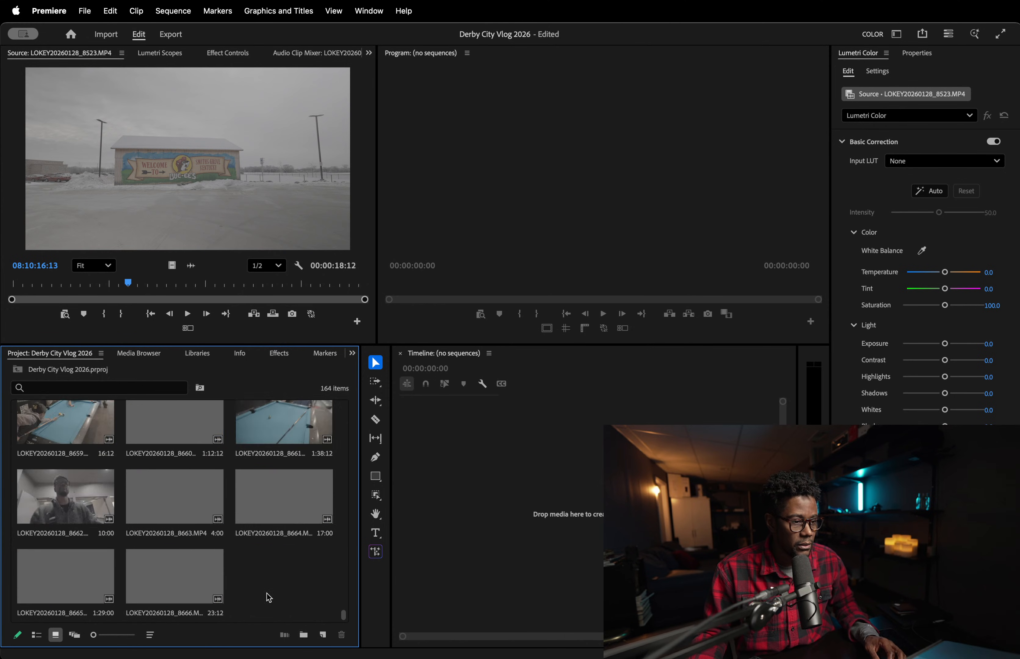
pyautogui.scroll(15, 240, 591)
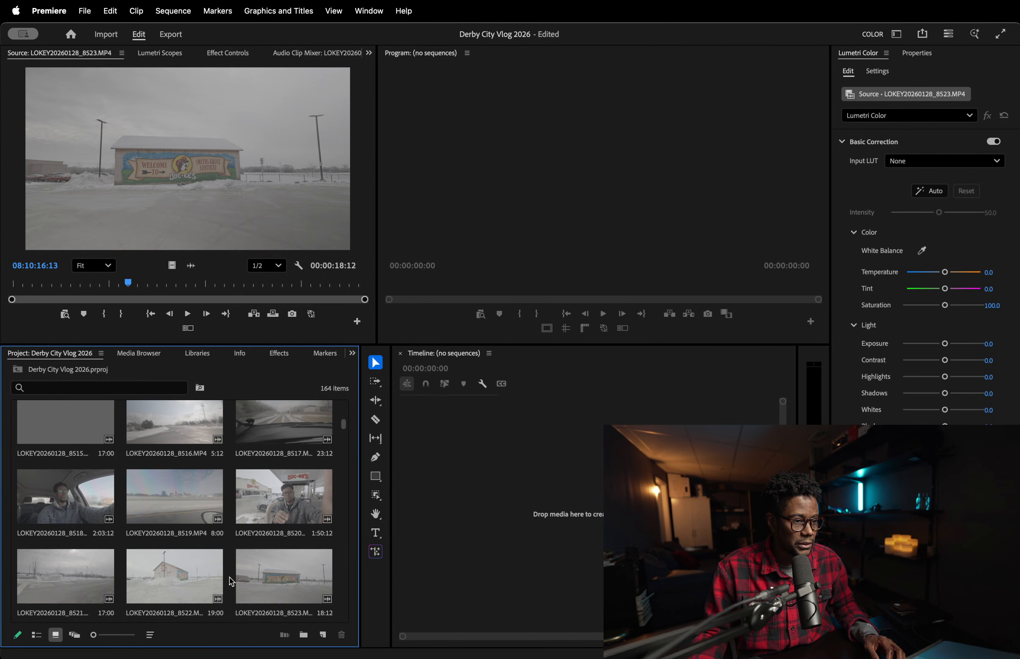
pyautogui.scroll(5, 230, 578)
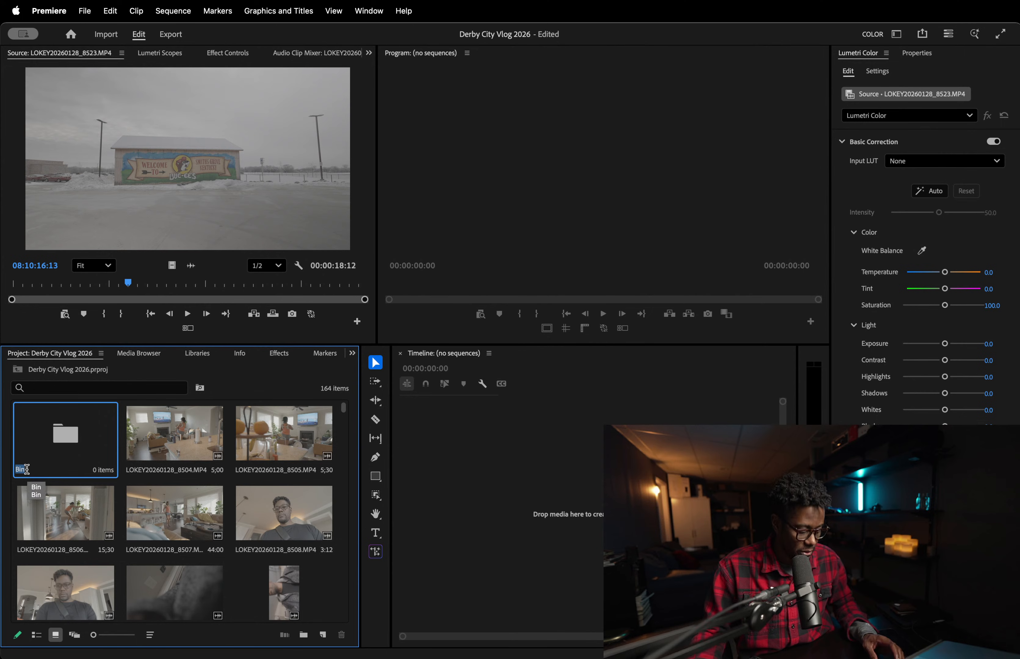
pyautogui.write('Footage')
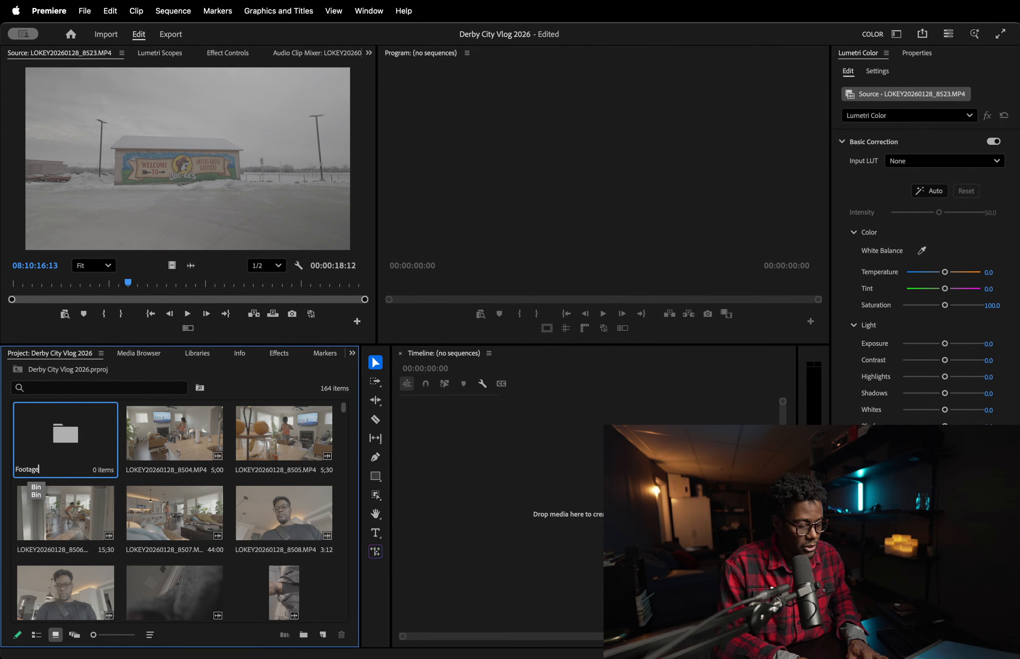
pyautogui.press('Return')
# - Select every clip from LOKEY20260128_8504.MP4 through LOKEY20260128_8666.MP4 and move them all into the Footage bin
pyautogui.scroll(-10, 183, 468)
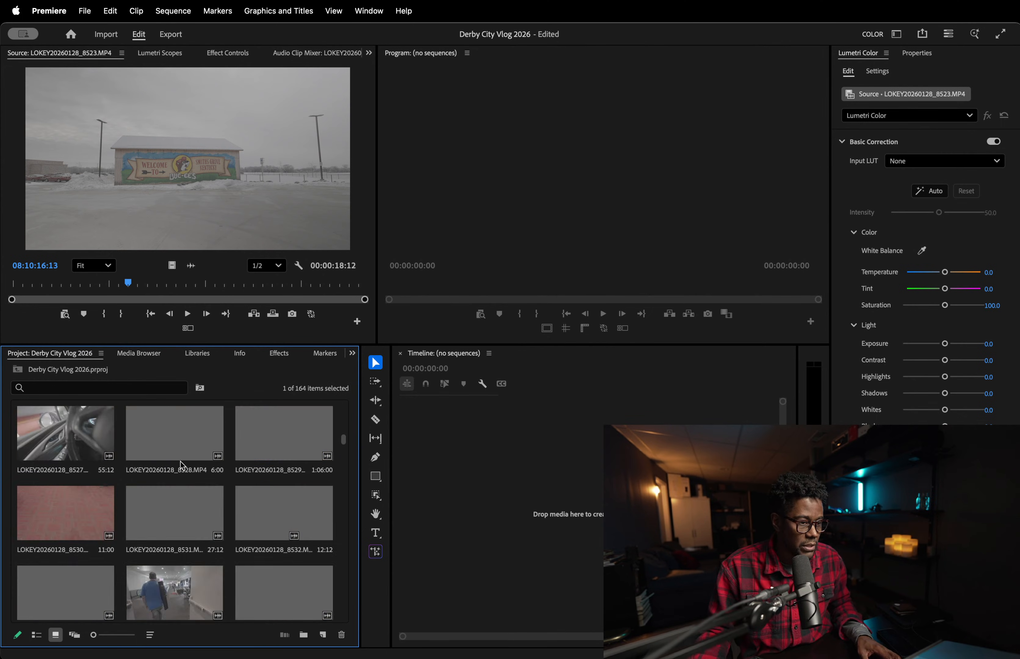
pyautogui.scroll(-15, 183, 469)
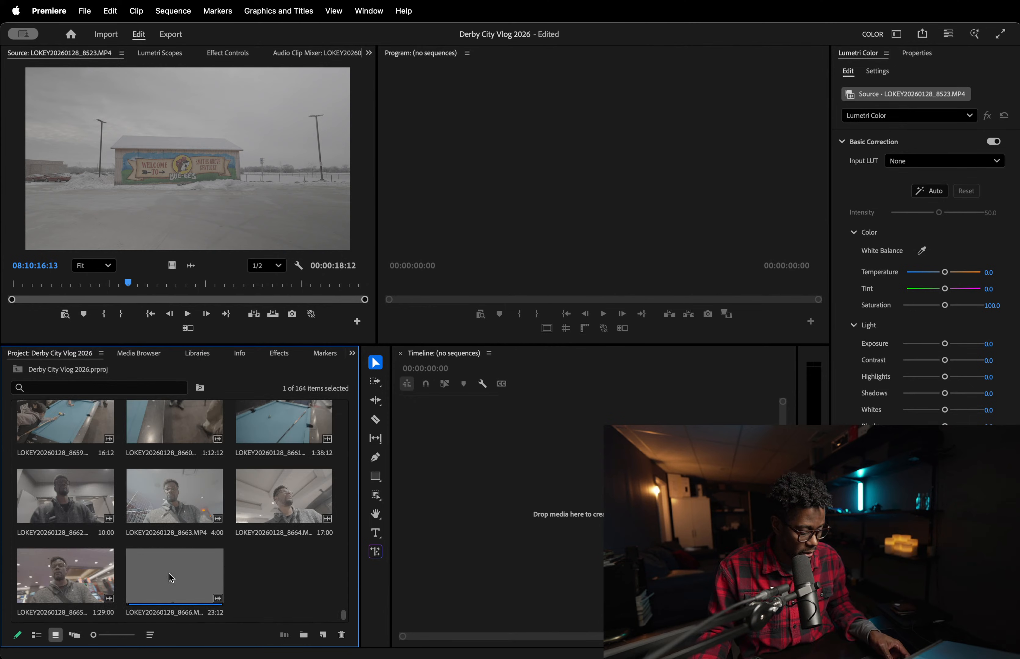
pyautogui.keyDown('shift'); pyautogui.click(173, 593); pyautogui.keyUp('shift')
pyautogui.scroll(20, 176, 583)
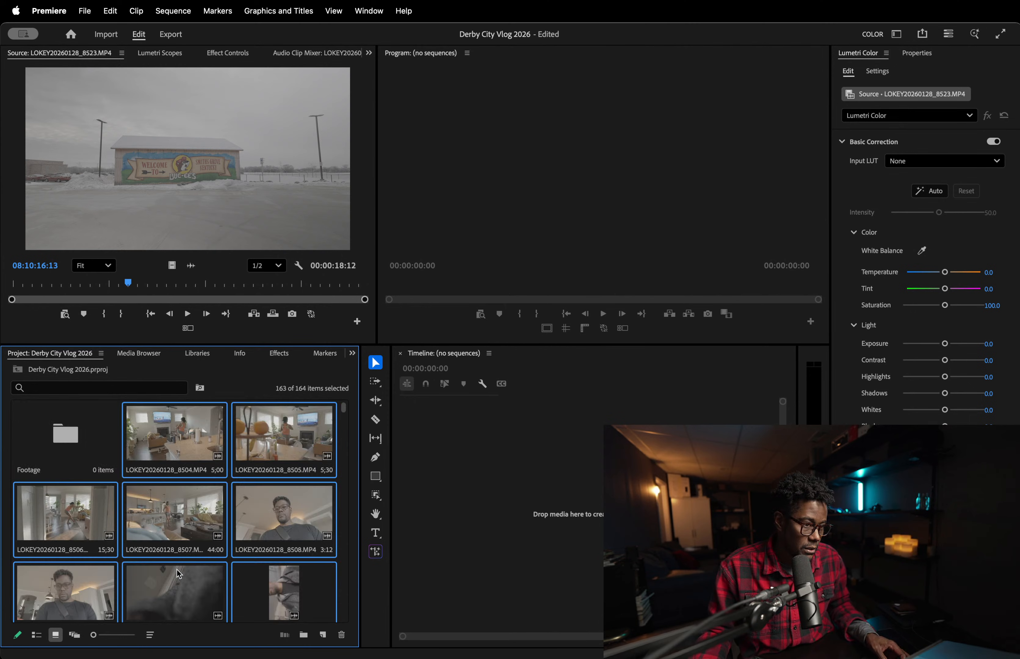
pyautogui.moveTo(81, 432); pyautogui.dragTo(96, 475)
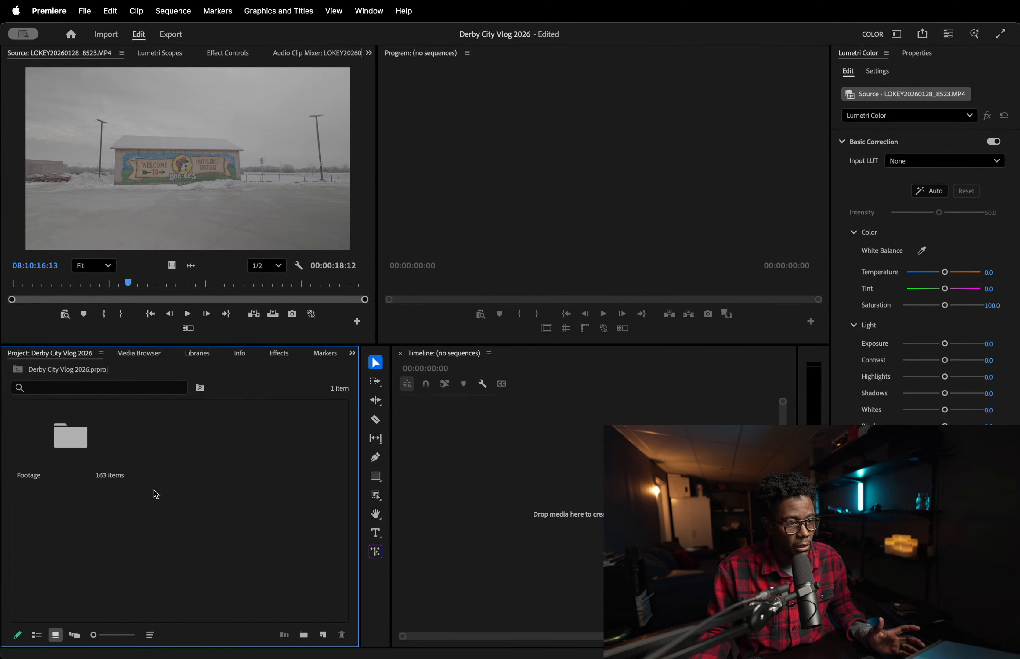
# - Open the Footage bin and look through its clip thumbnails
pyautogui.rightClick(179, 525)
pyautogui.press('Escape')
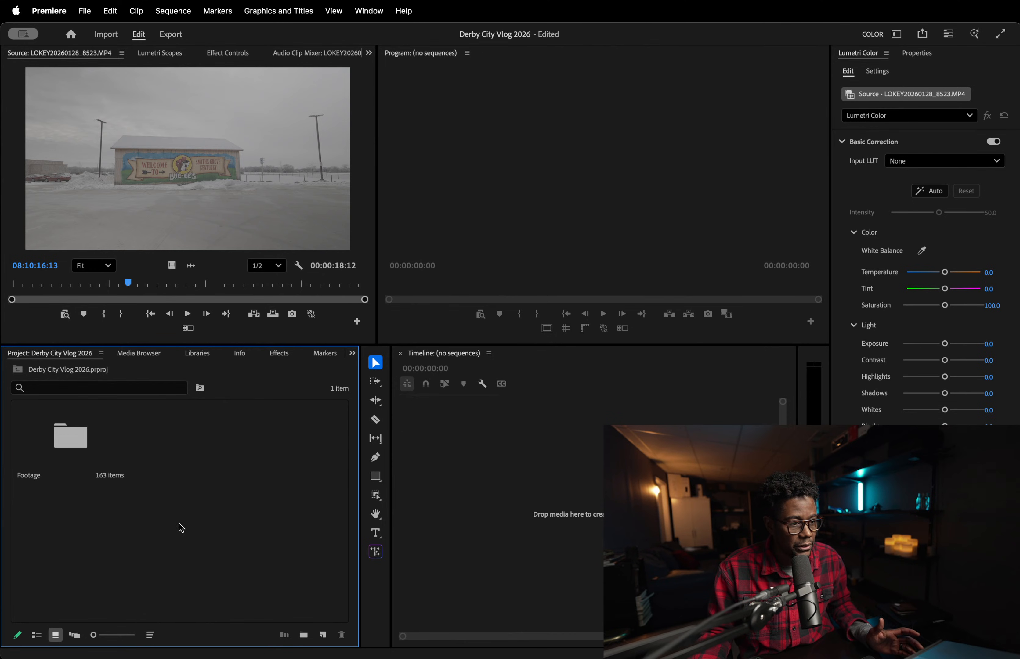
pyautogui.doubleClick(86, 460)
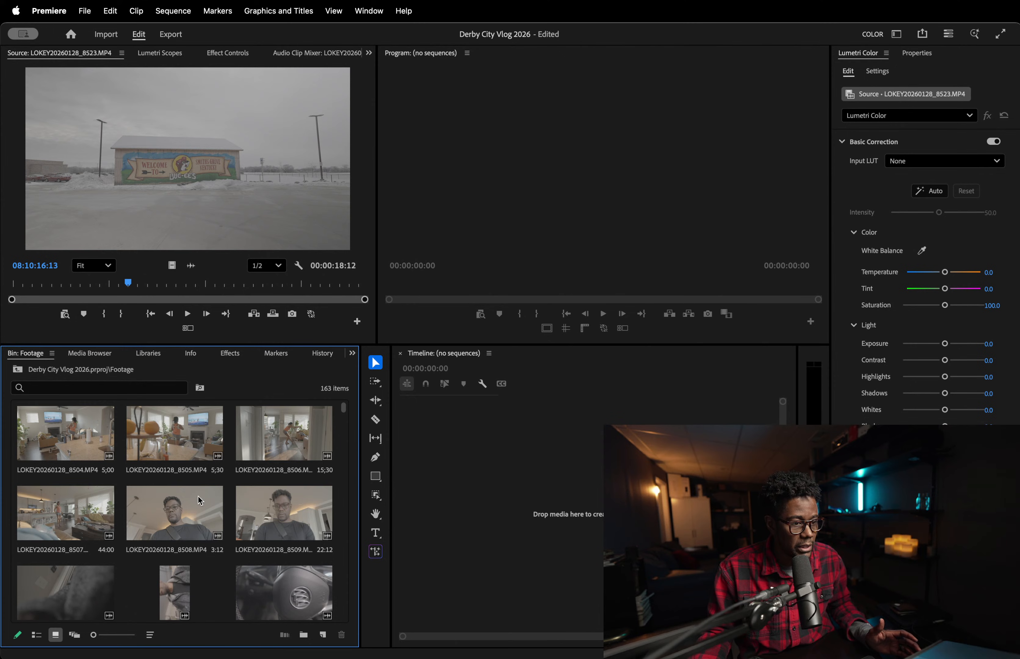
pyautogui.scroll(-6, 196, 499)
pyautogui.scroll(-16, 196, 498)
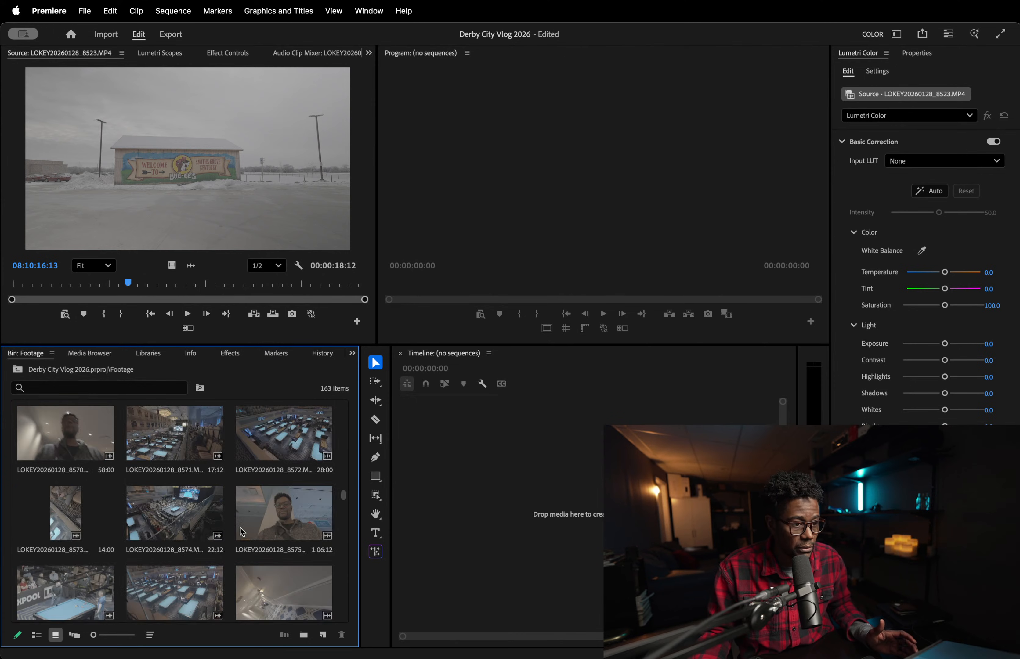
pyautogui.scroll(20, 242, 531)
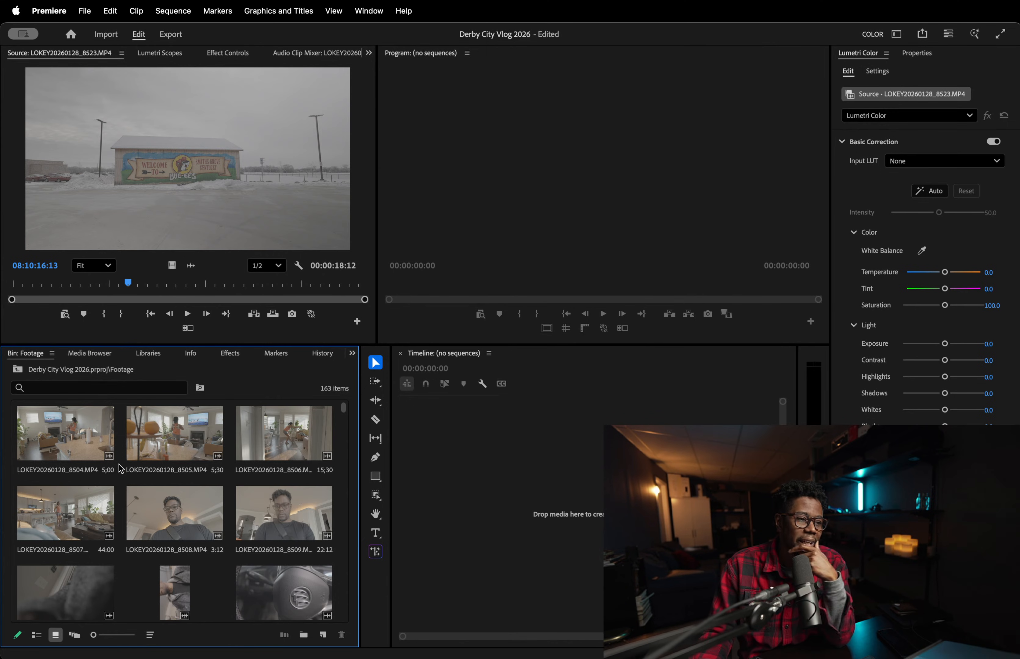
# - Preview the pool-table clips LOKEY20260128_8553.MP4 and LOKEY20260128_8554.MP4 in the Source monitor
pyautogui.scroll(-15, 124, 484)
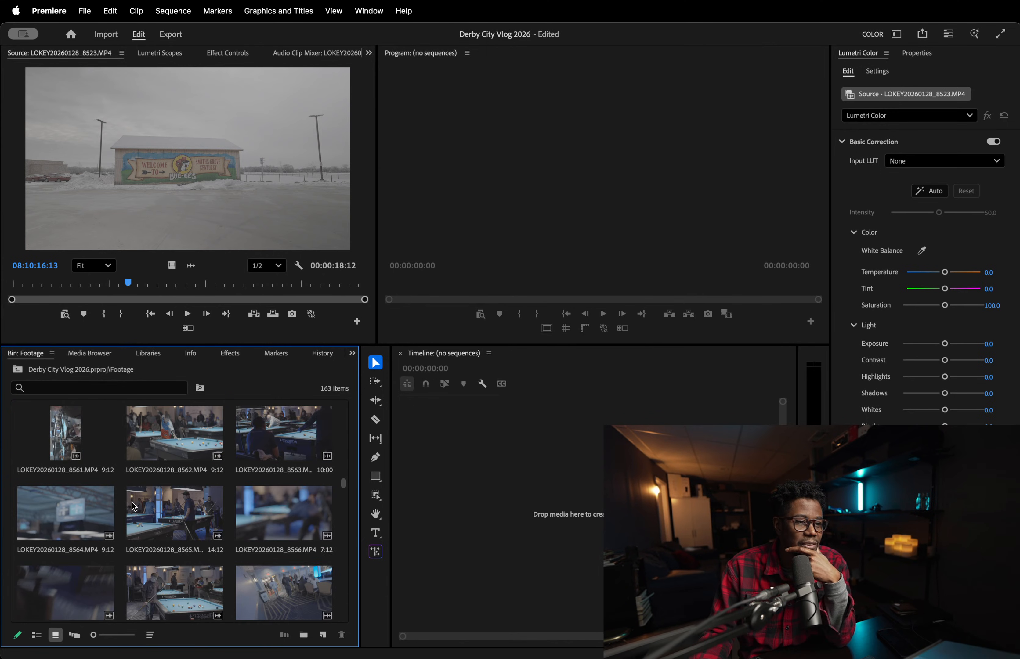
pyautogui.scroll(3, 134, 506)
pyautogui.doubleClick(162, 515)
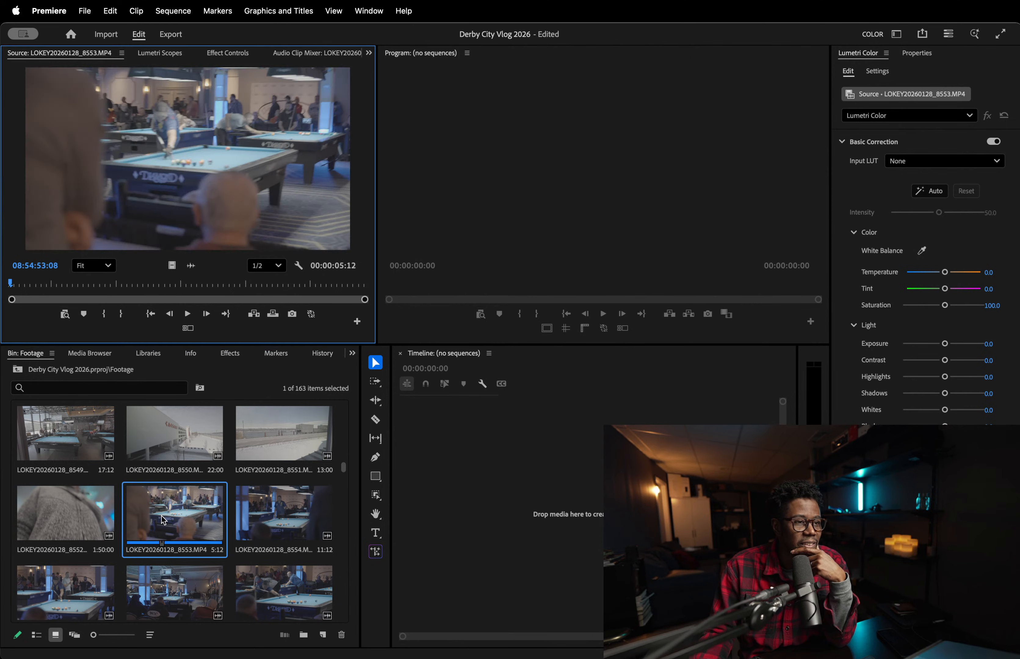
pyautogui.click(187, 314)
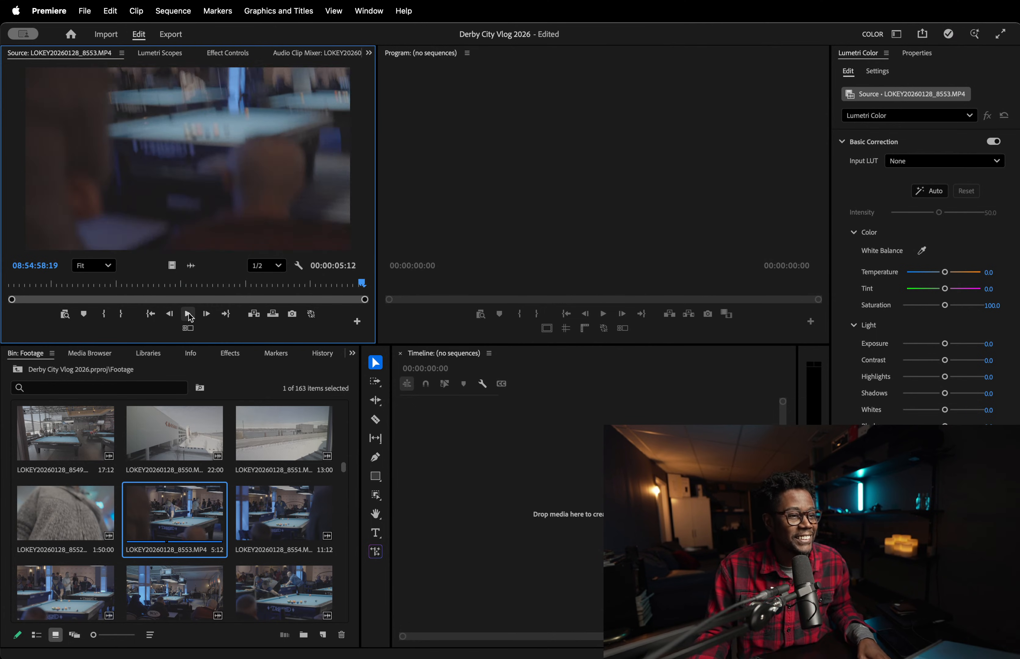
pyautogui.click(270, 508)
pyautogui.doubleClick(271, 508)
pyautogui.click(187, 314)
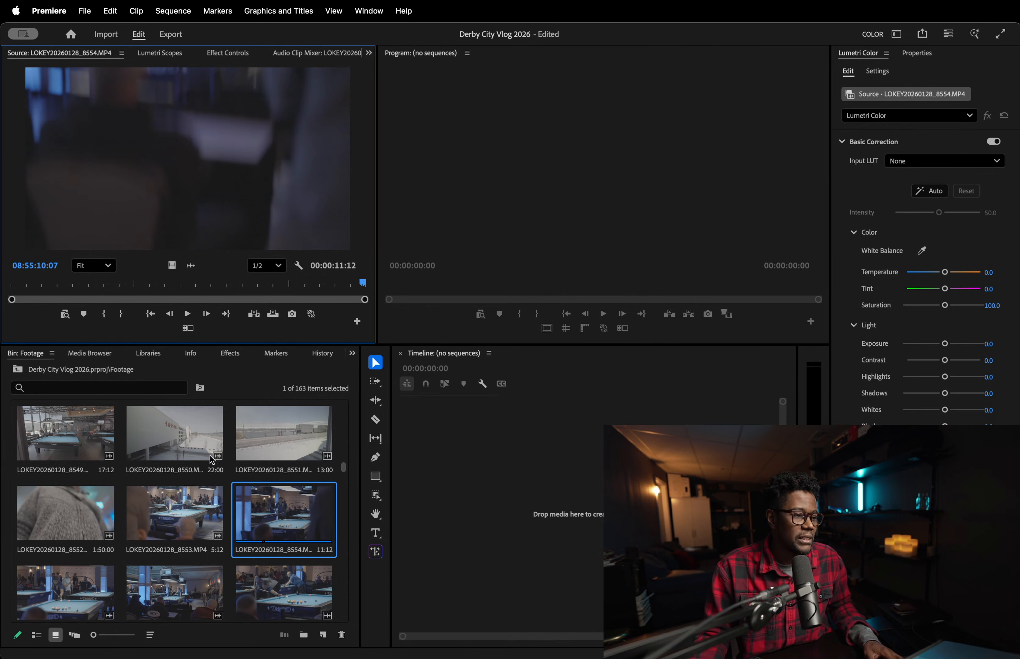
# - Scrub through the pool clip LOKEY20260128_8555.MP4, then play LOKEY20260128_8557.MP4 in the Source monitor
pyautogui.click(77, 595)
pyautogui.doubleClick(76, 592)
pyautogui.press('space')
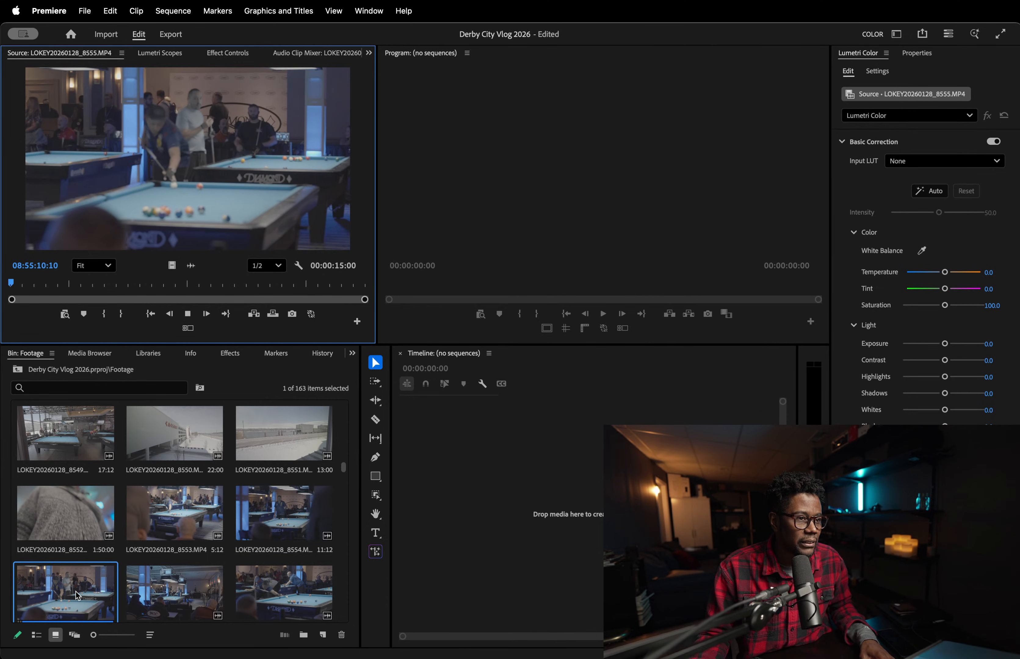
pyautogui.moveTo(148, 284); pyautogui.dragTo(269, 285)
pyautogui.click(186, 584)
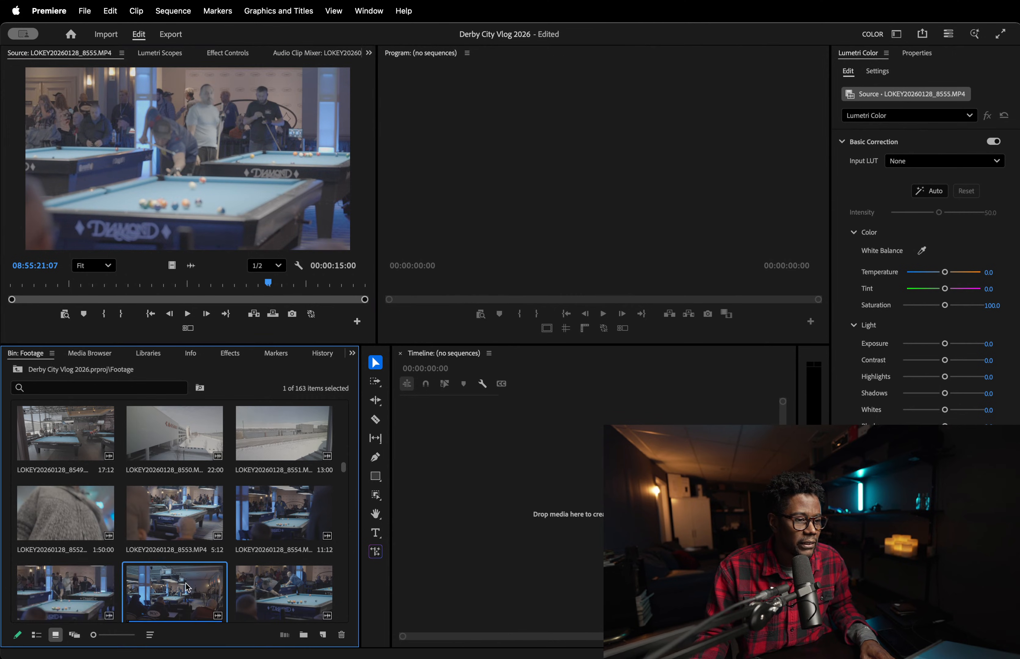
pyautogui.doubleClick(271, 590)
pyautogui.press('space')
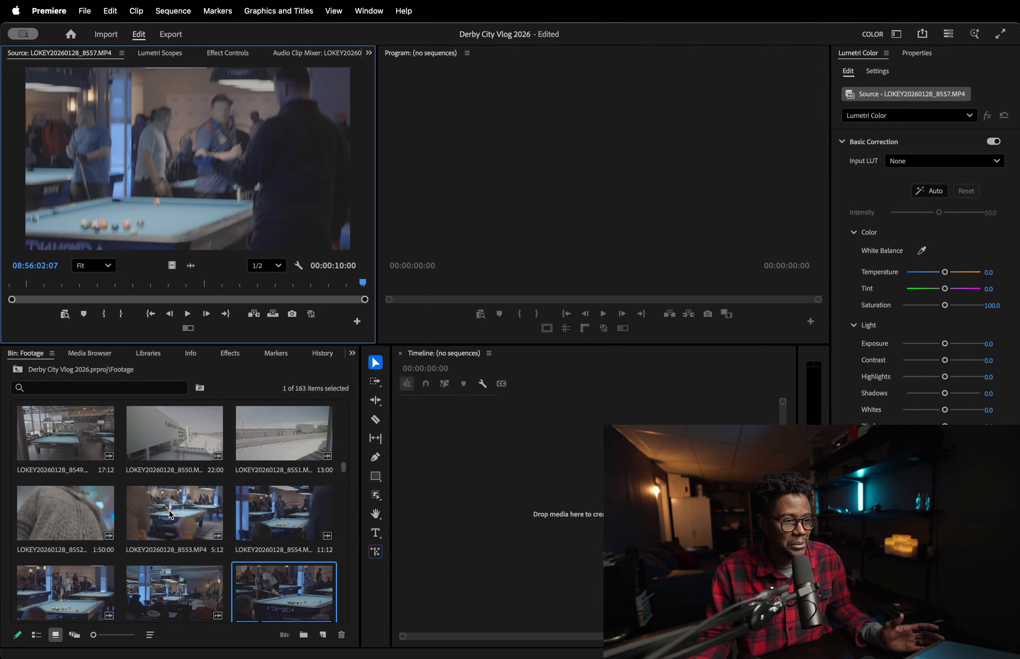
pyautogui.scroll(3, 180, 544)
pyautogui.scroll(3, 182, 553)
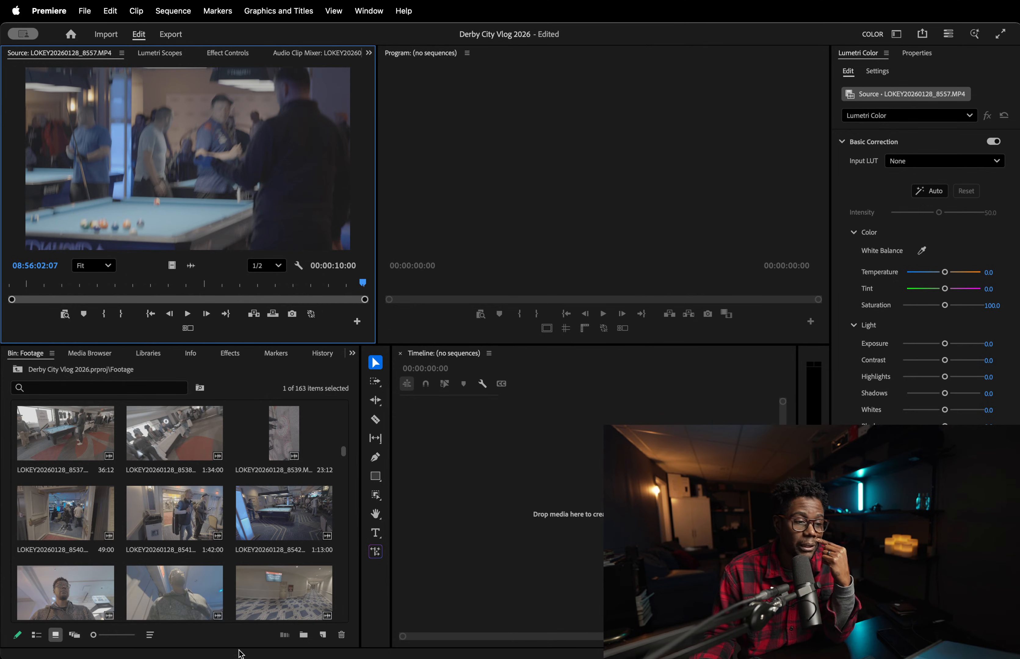
pyautogui.click(251, 645)
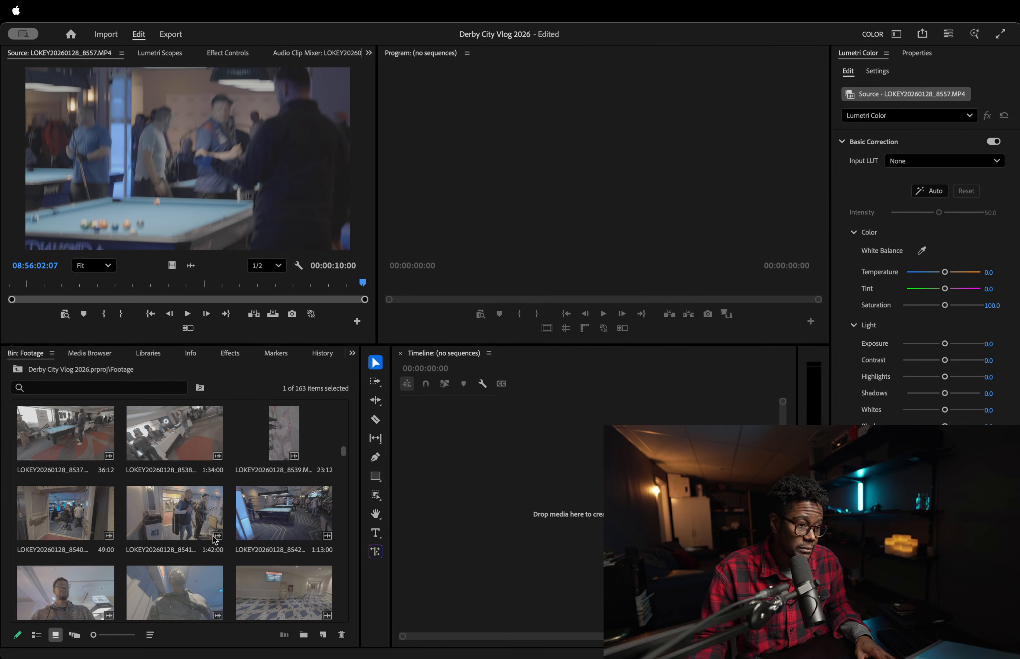
# - Find the pool-table clip LOKEY20260128_8568.MP4 in the Footage bin and play it in the Source monitor
pyautogui.scroll(-5, 215, 541)
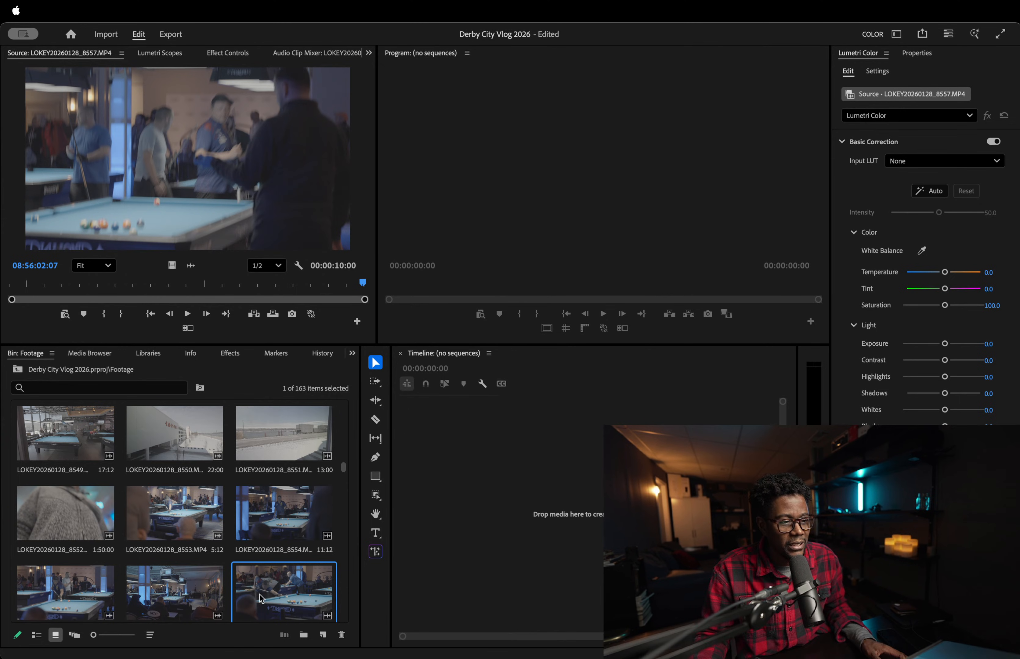
pyautogui.scroll(-4, 259, 594)
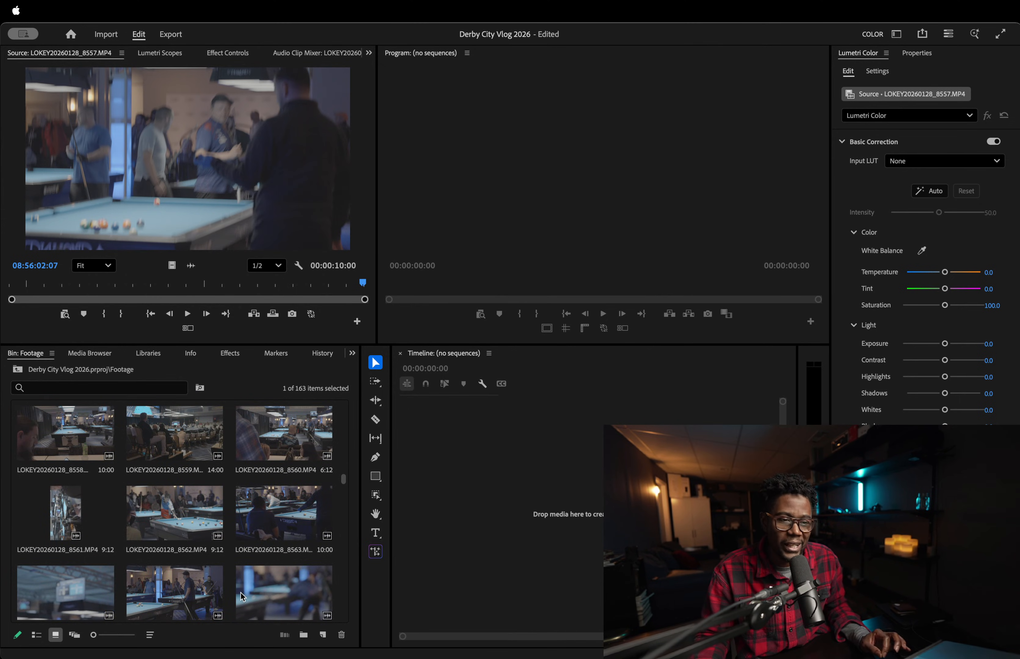
pyautogui.scroll(-3, 180, 574)
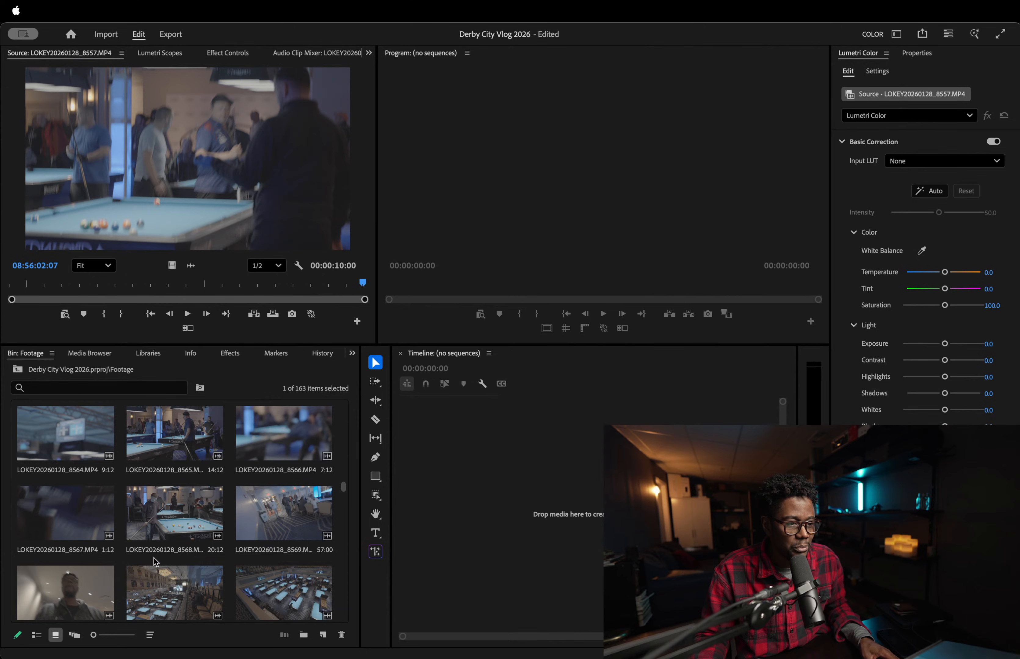
pyautogui.doubleClick(152, 518)
pyautogui.press('space')
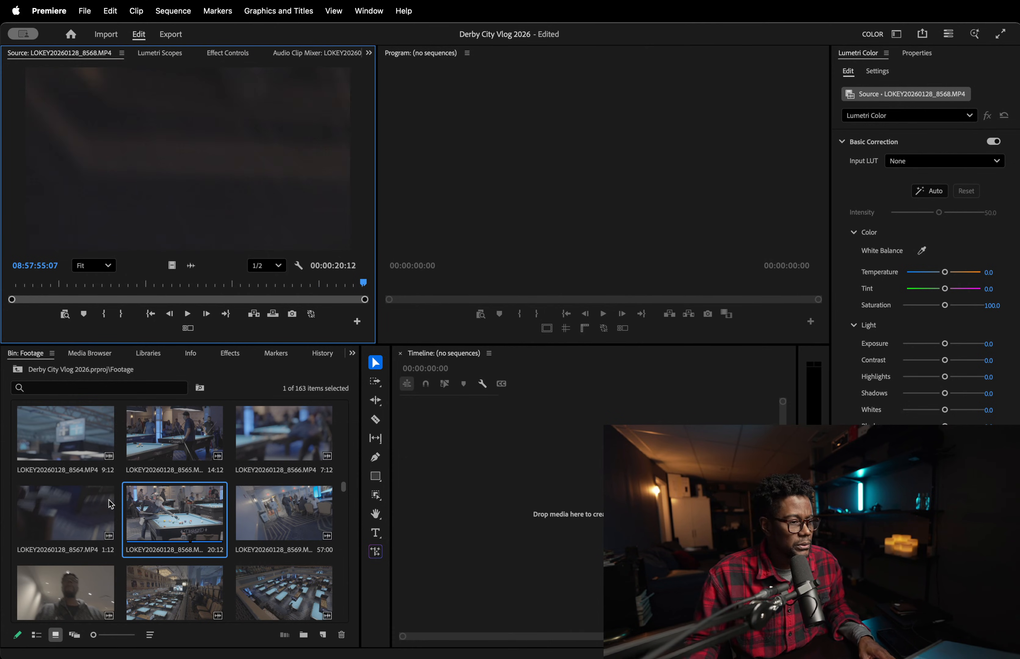
# - Load the overhead pool-hall clip LOKEY20260128_8572.MP4 into the Source monitor, play part of it and pause
pyautogui.scroll(-3, 227, 585)
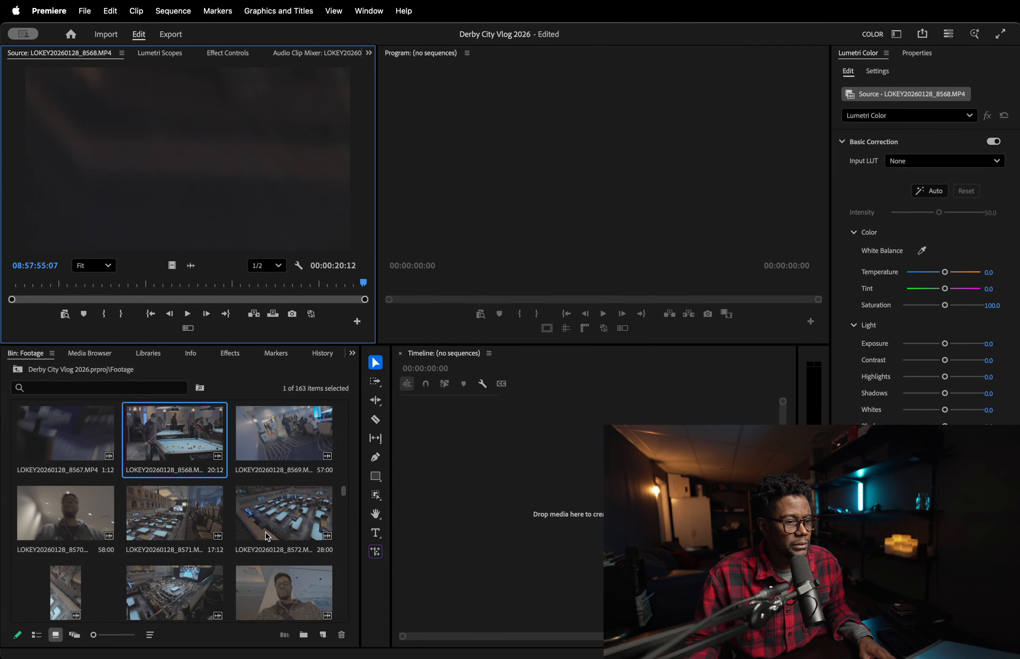
pyautogui.doubleClick(266, 535)
pyautogui.press('space')
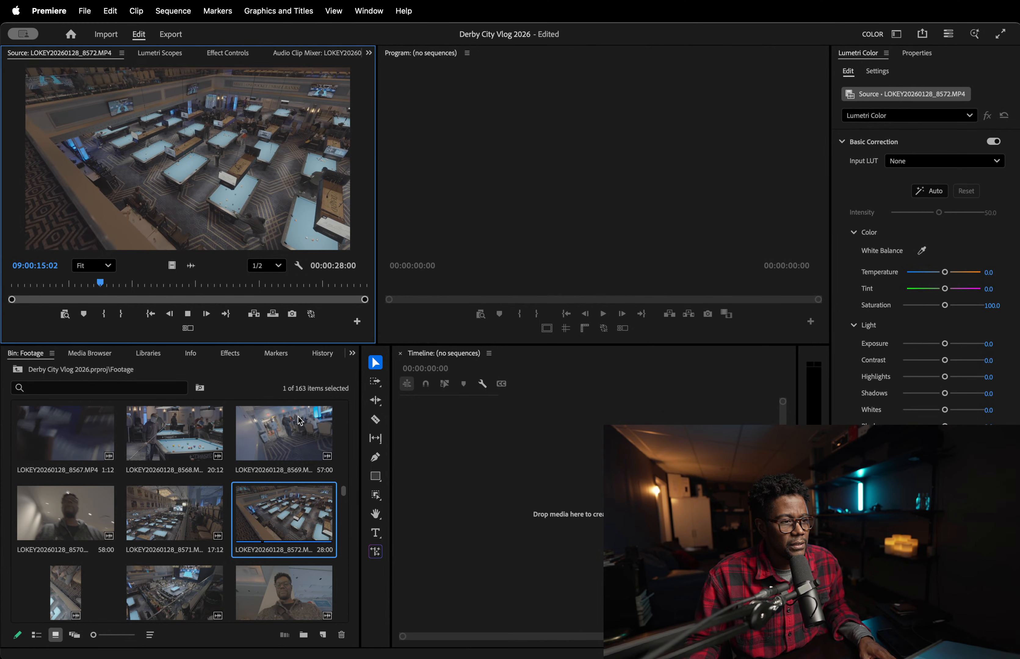
pyautogui.press('space')
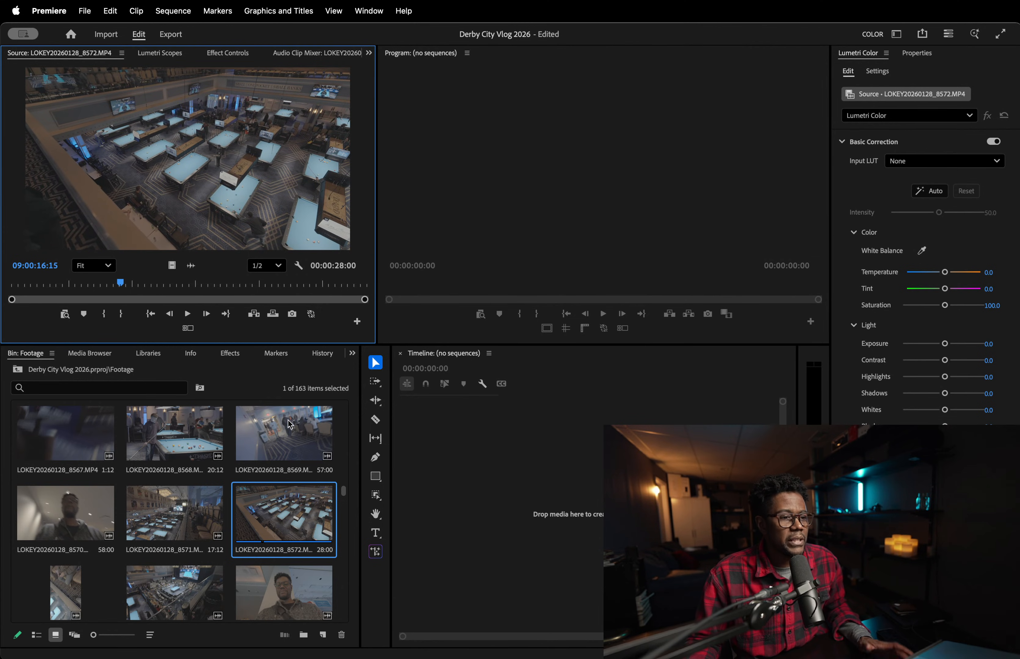
# - Load the parking-garage clip LOKEY20260128_8529.MP4 into the Source monitor and play it, skipping to several points
pyautogui.scroll(10, 192, 500)
pyautogui.scroll(4, 192, 500)
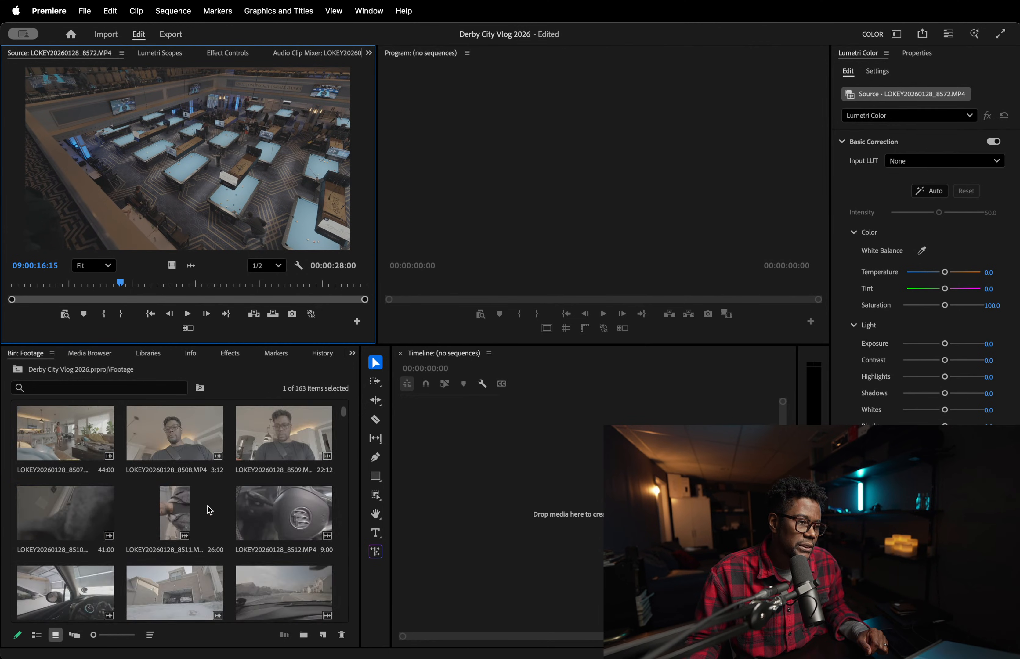
pyautogui.scroll(-2, 209, 510)
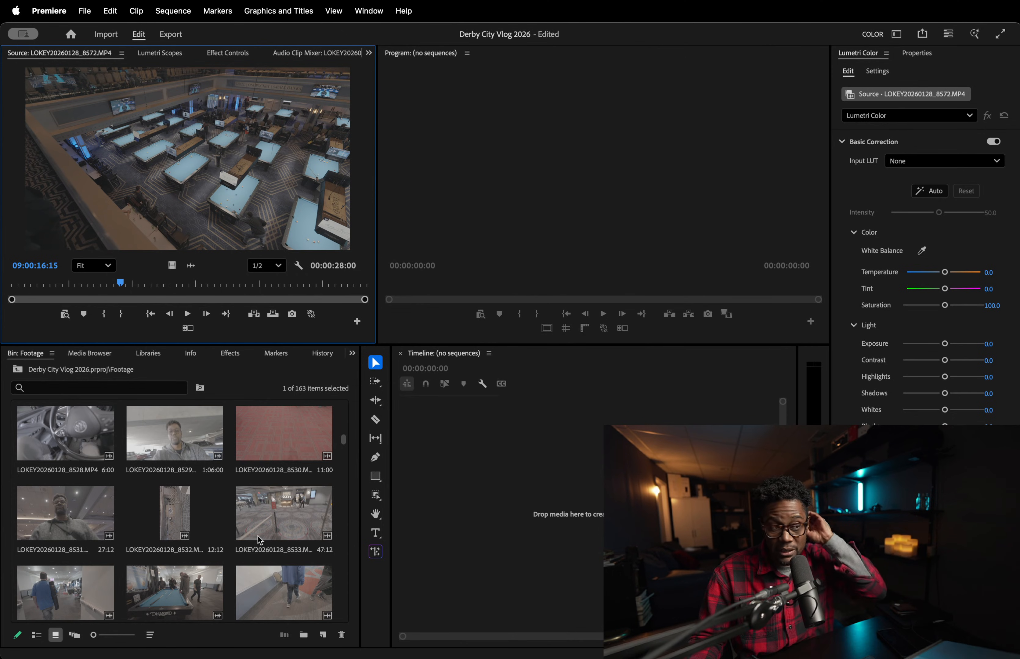
pyautogui.doubleClick(184, 435)
pyautogui.press('space')
pyautogui.click(77, 284)
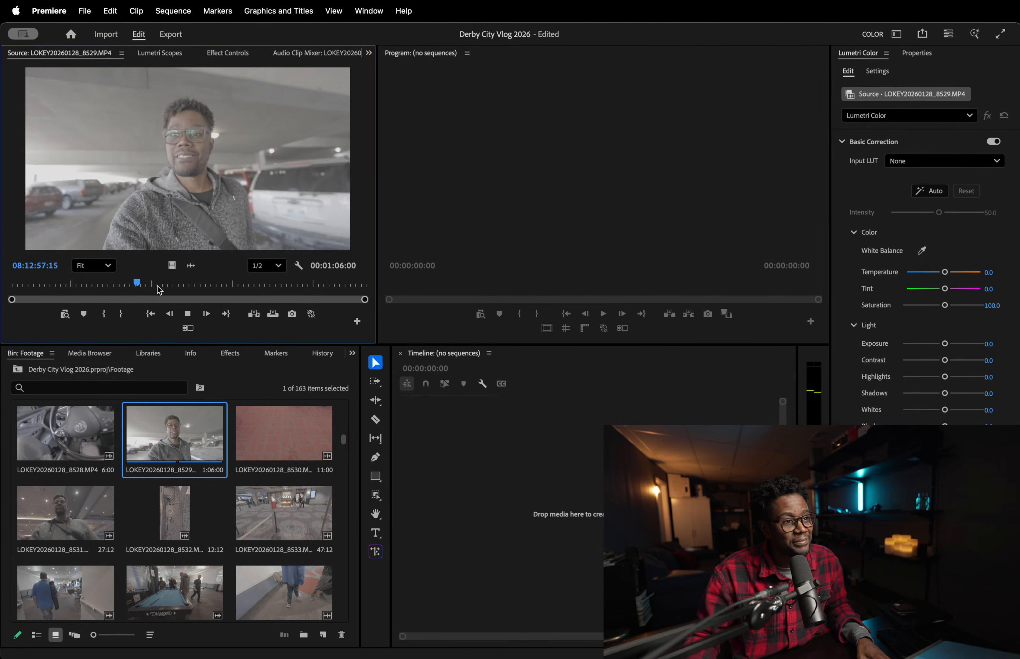
pyautogui.click(205, 284)
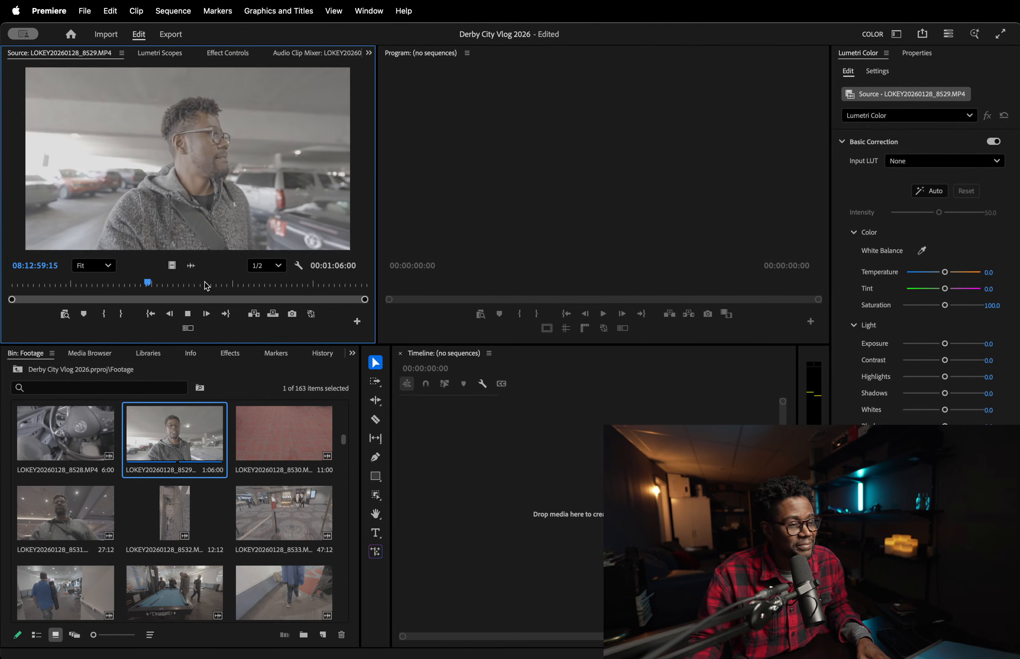
pyautogui.click(171, 284)
pyautogui.press('space')
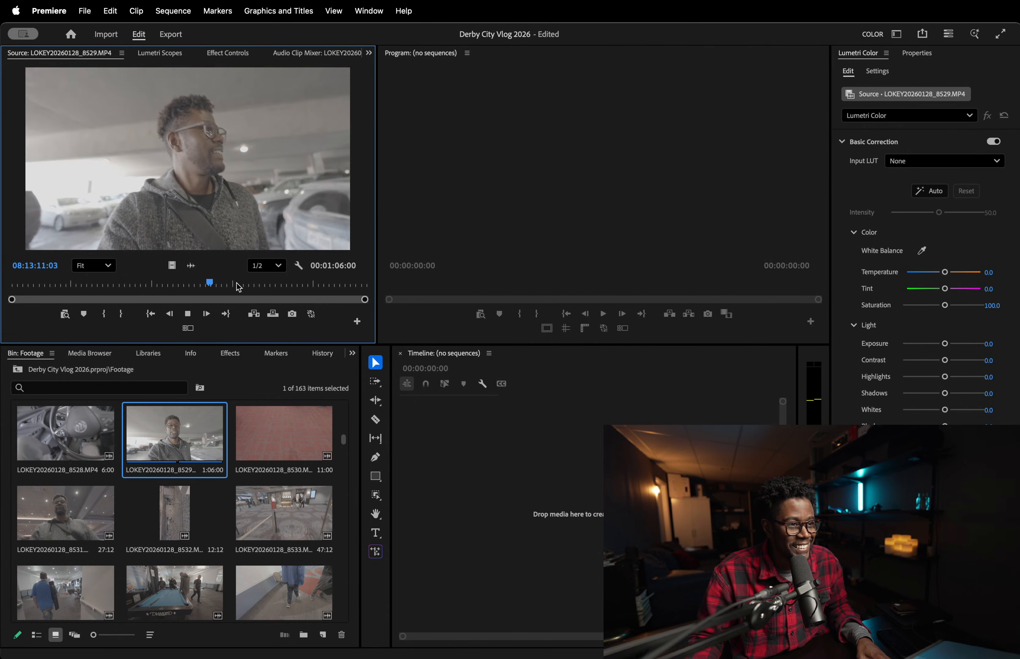
pyautogui.click(258, 285)
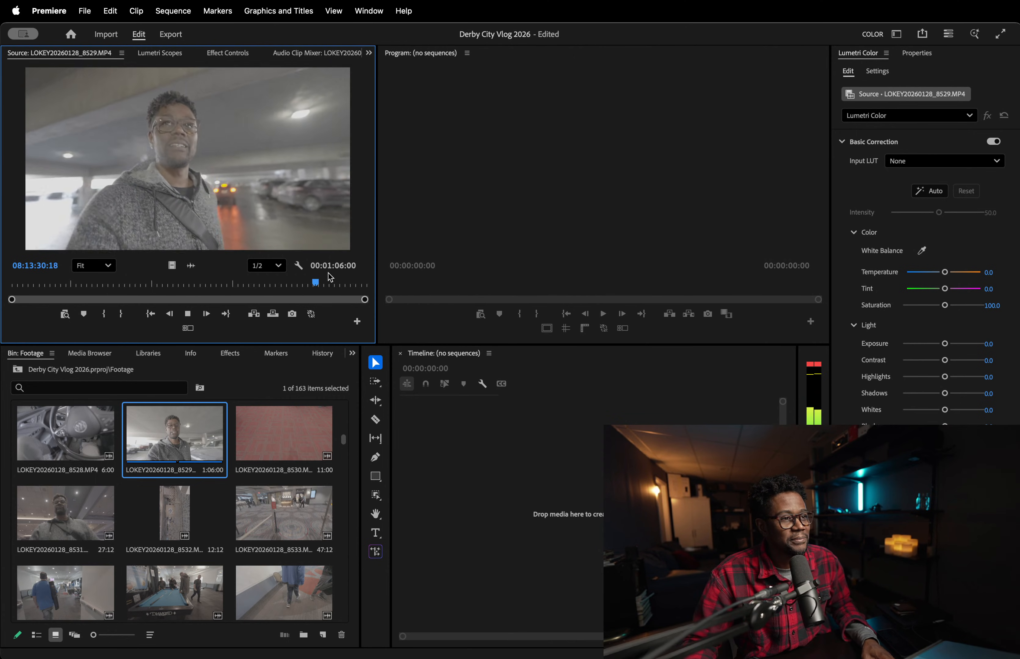
# - Enlarge the Source monitor, then play LOKEY20260128_8530.MP4 in it, skipping ahead to a later part before pausing
pyautogui.moveTo(377, 345); pyautogui.dragTo(463, 378)
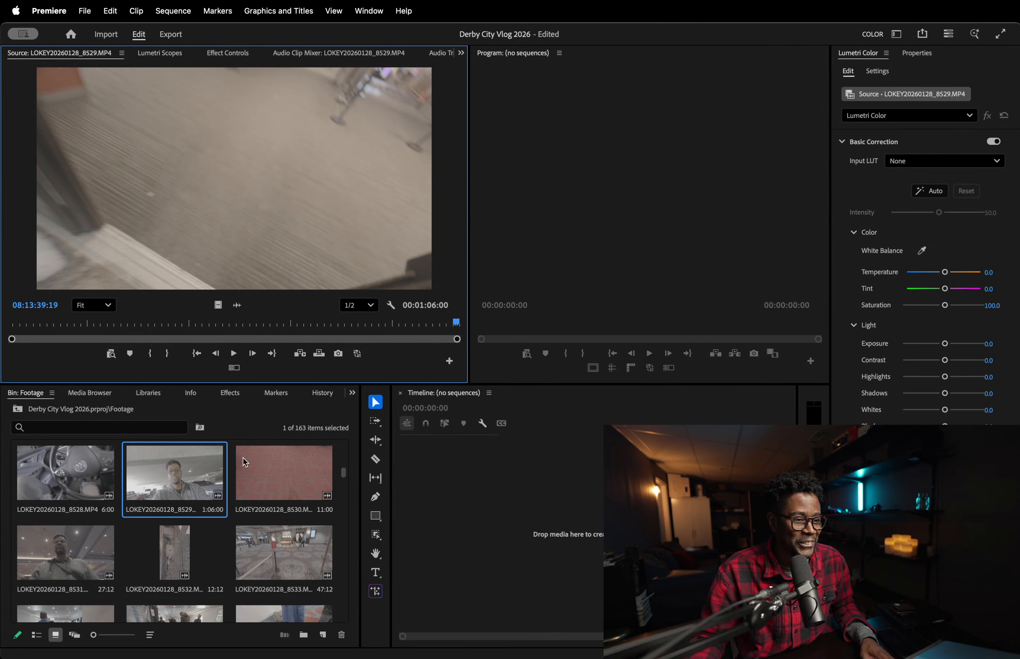
pyautogui.doubleClick(258, 476)
pyautogui.press('space')
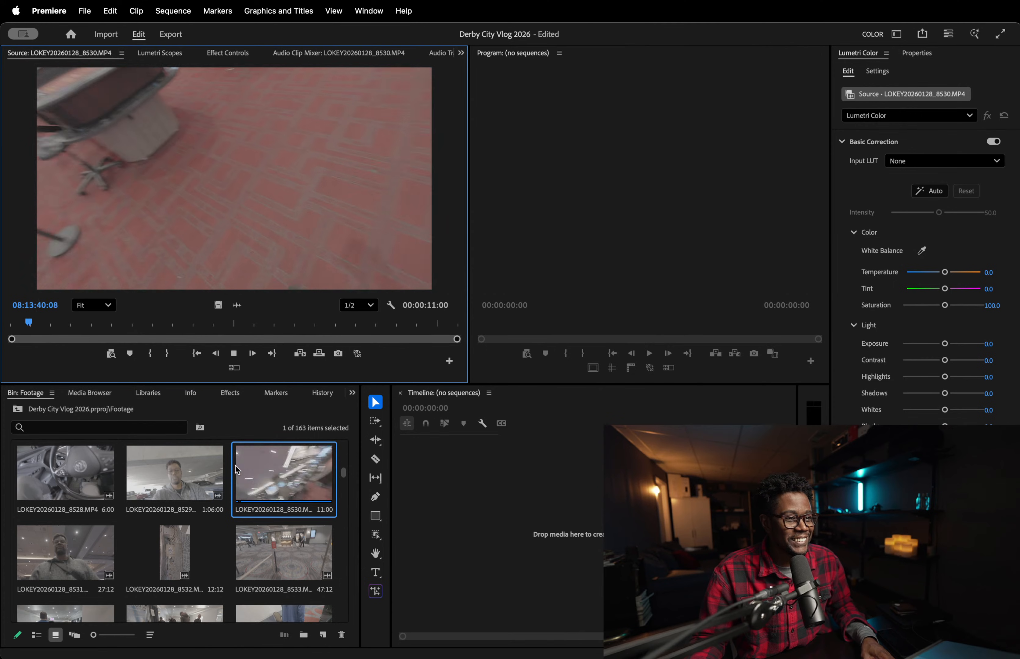
pyautogui.moveTo(109, 334); pyautogui.dragTo(239, 332)
pyautogui.press('space')
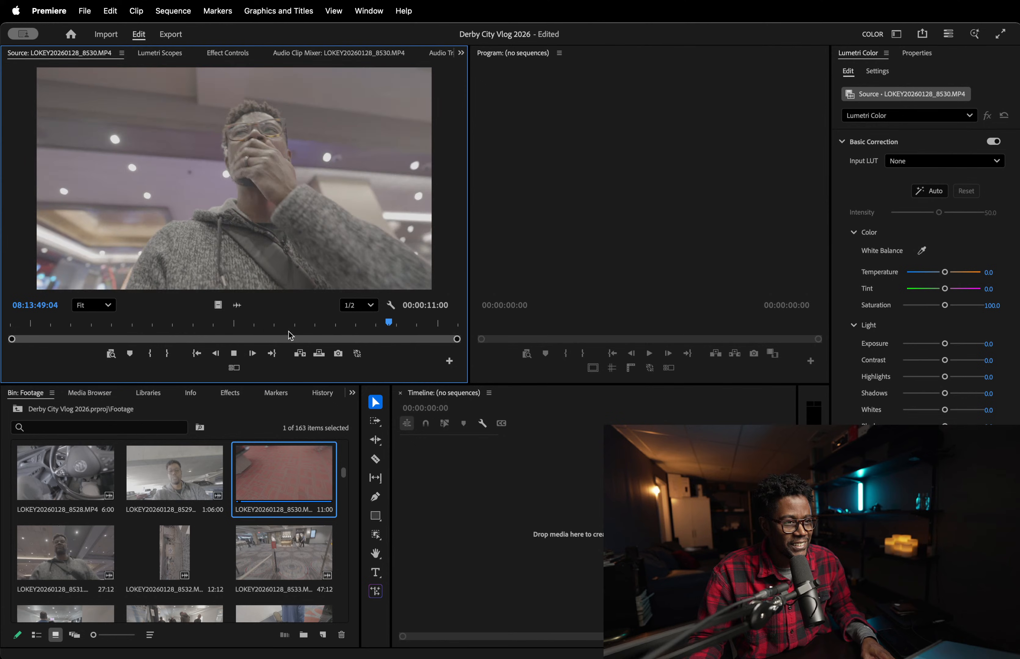
pyautogui.press('space')
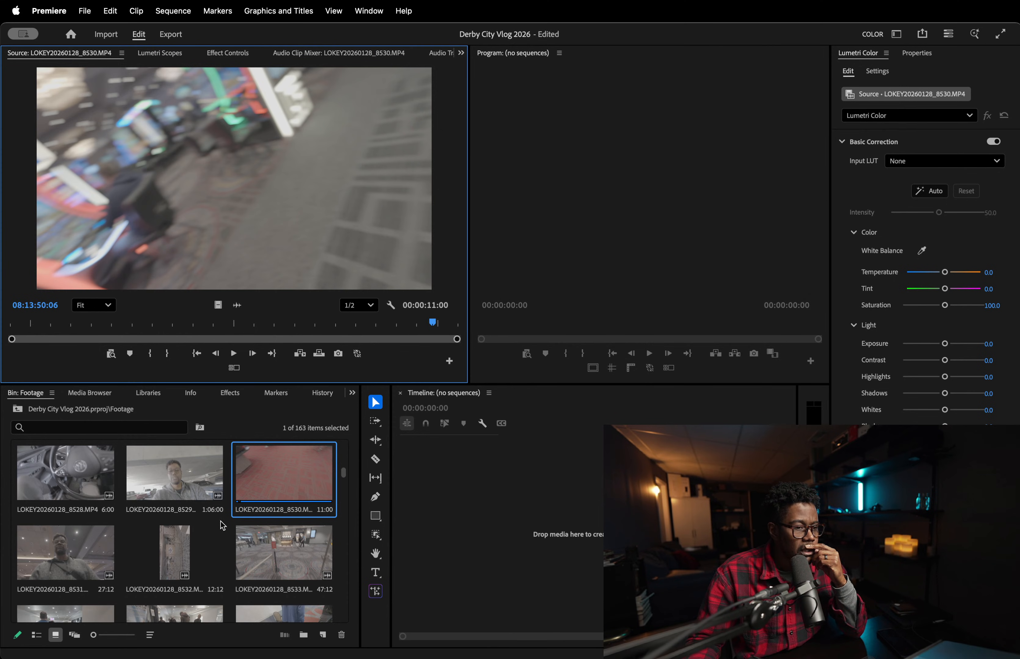
# - Find the snowy driveway clip LOKEY20260128_8514.MP4 in the Footage bin and scrub through it to its end in the Source monitor
pyautogui.scroll(-4, 221, 522)
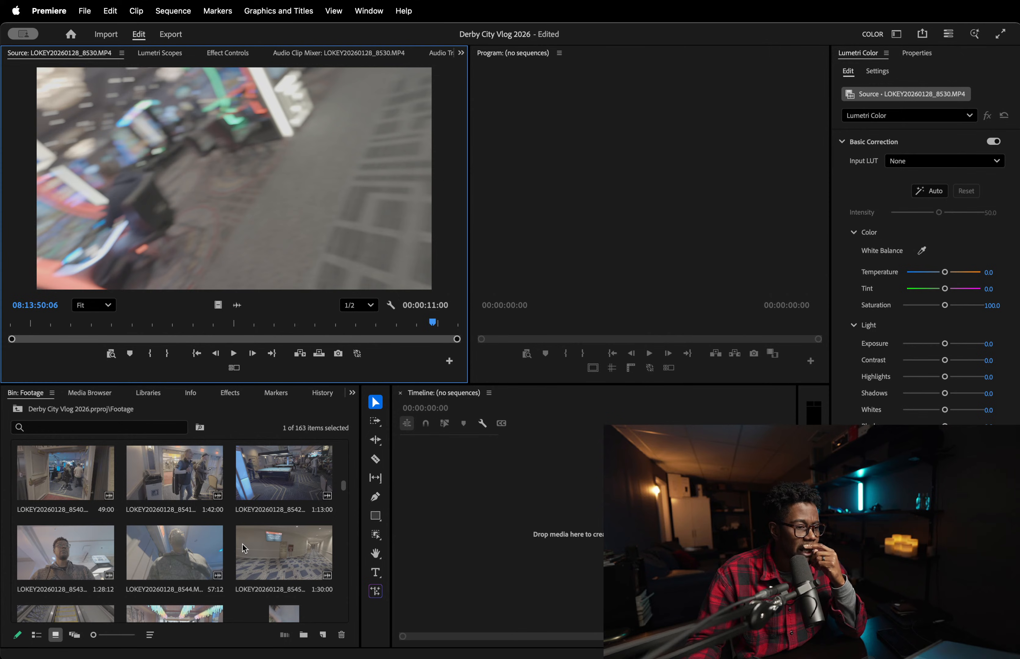
pyautogui.scroll(-4, 236, 548)
pyautogui.scroll(15, 174, 551)
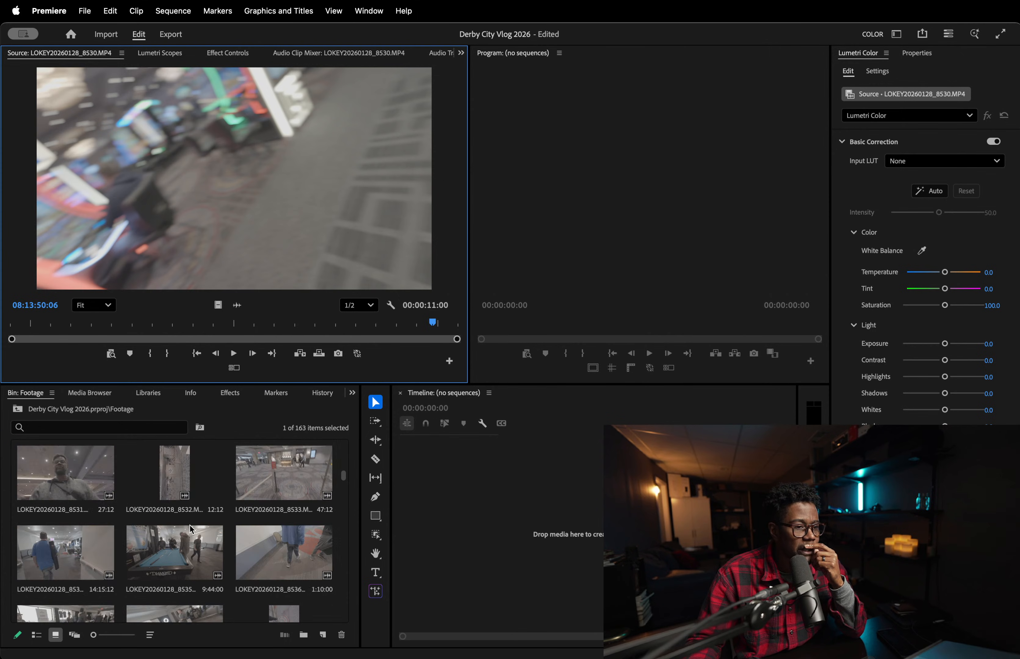
pyautogui.scroll(1, 203, 531)
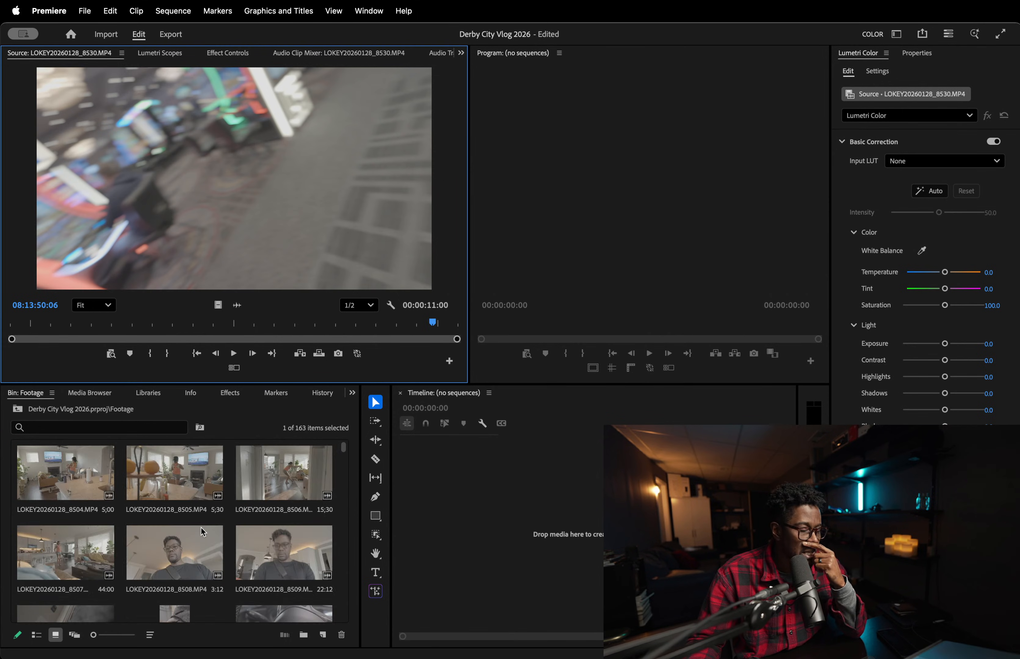
pyautogui.scroll(-2, 176, 518)
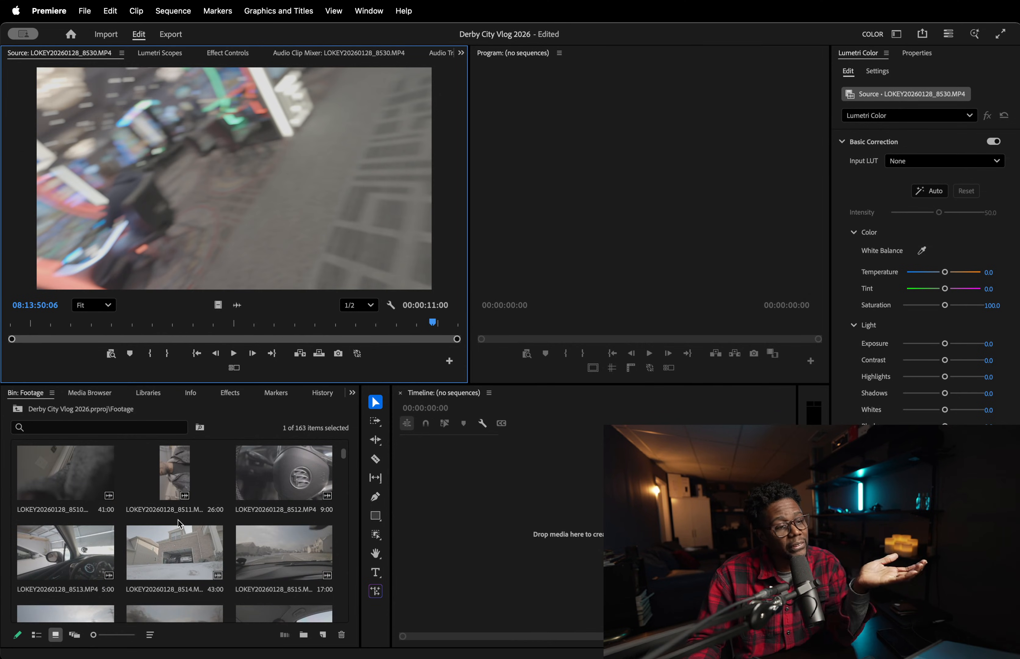
pyautogui.doubleClick(178, 524)
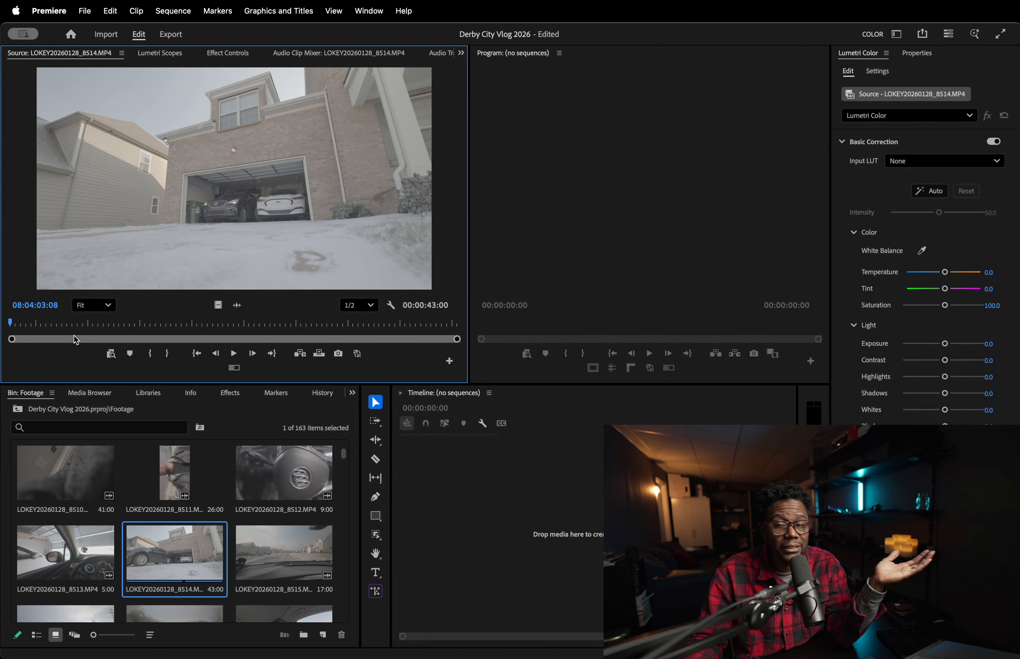
pyautogui.moveTo(21, 326); pyautogui.dragTo(123, 347)
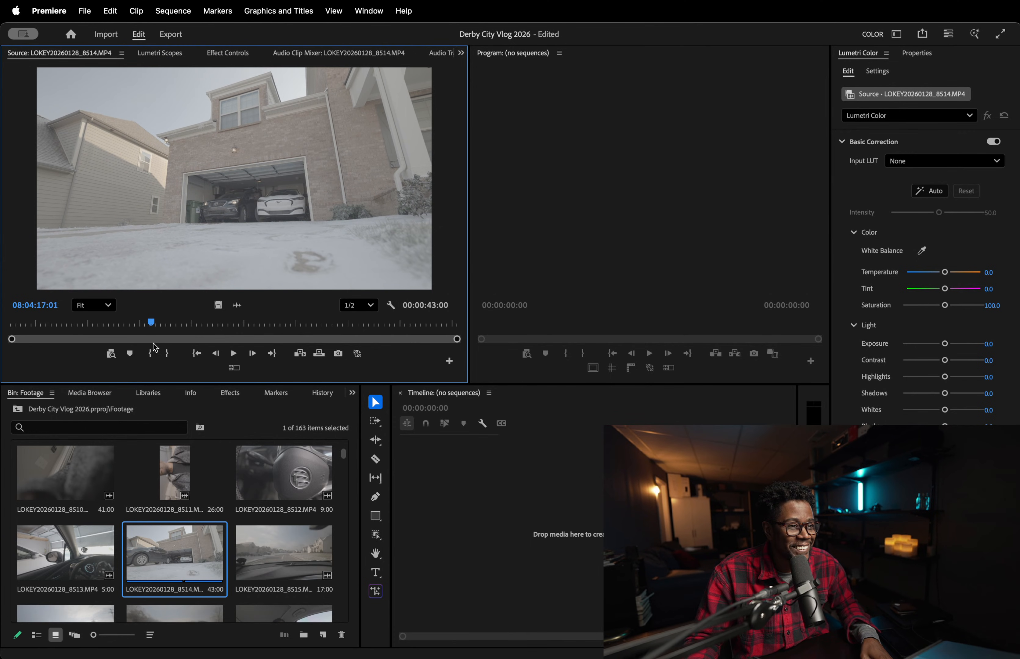
pyautogui.moveTo(228, 328); pyautogui.dragTo(462, 324)
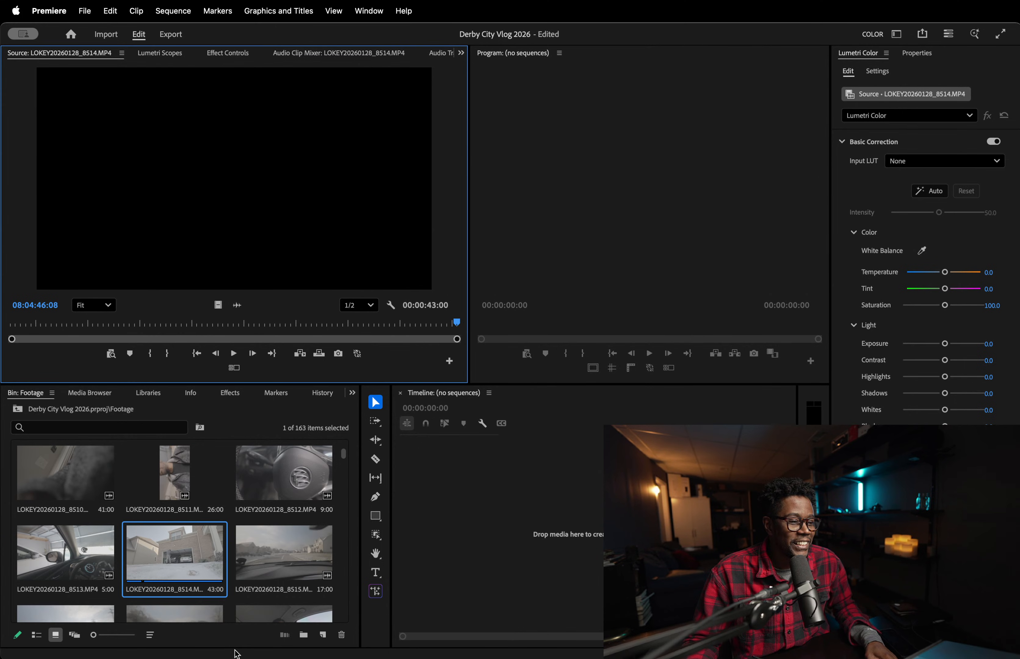
# - Create a new bin named BRoll inside the Footage bin
pyautogui.press('super+n')
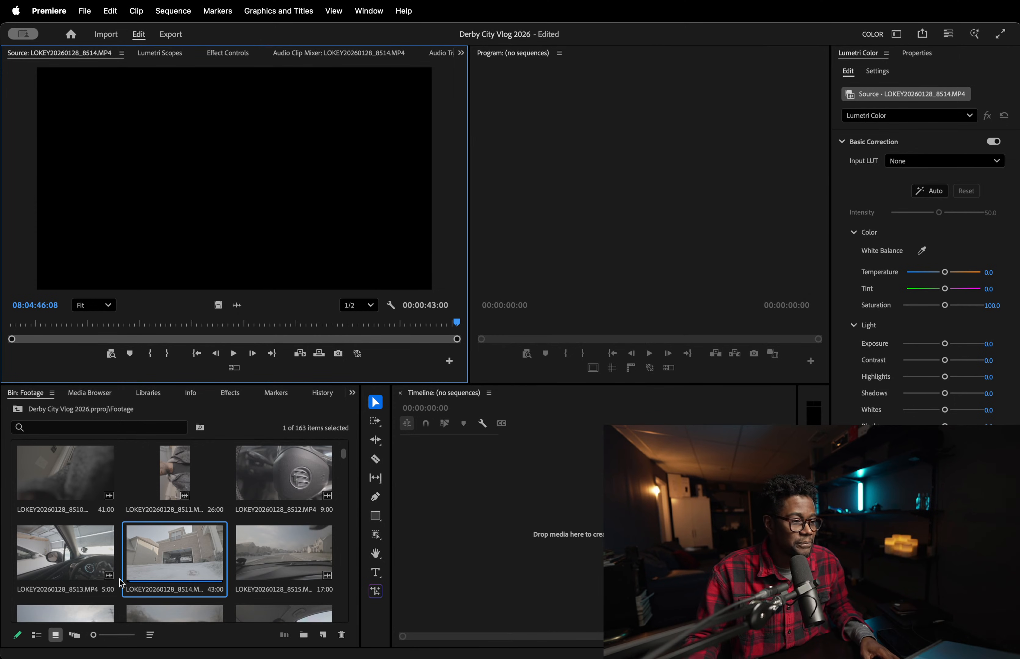
pyautogui.scroll(3, 131, 569)
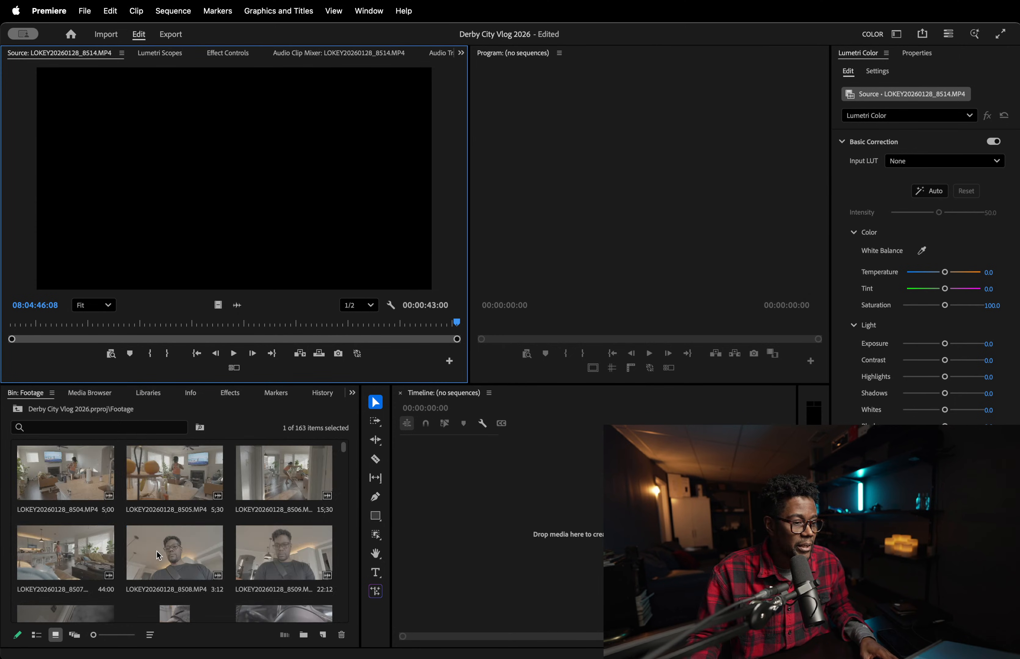
pyautogui.scroll(-20, 156, 551)
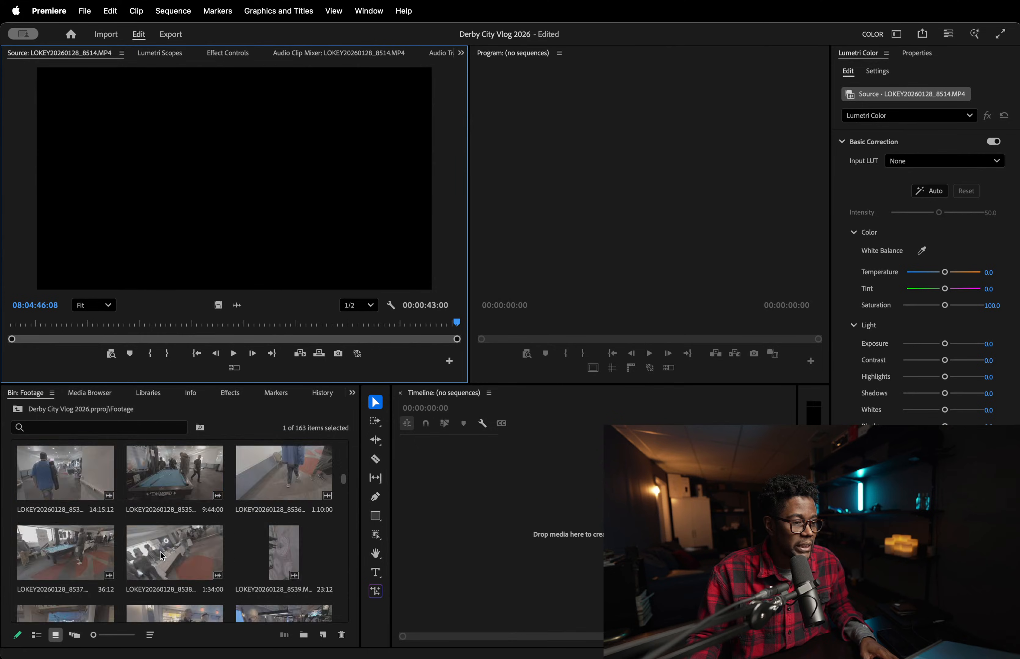
pyautogui.click(305, 635)
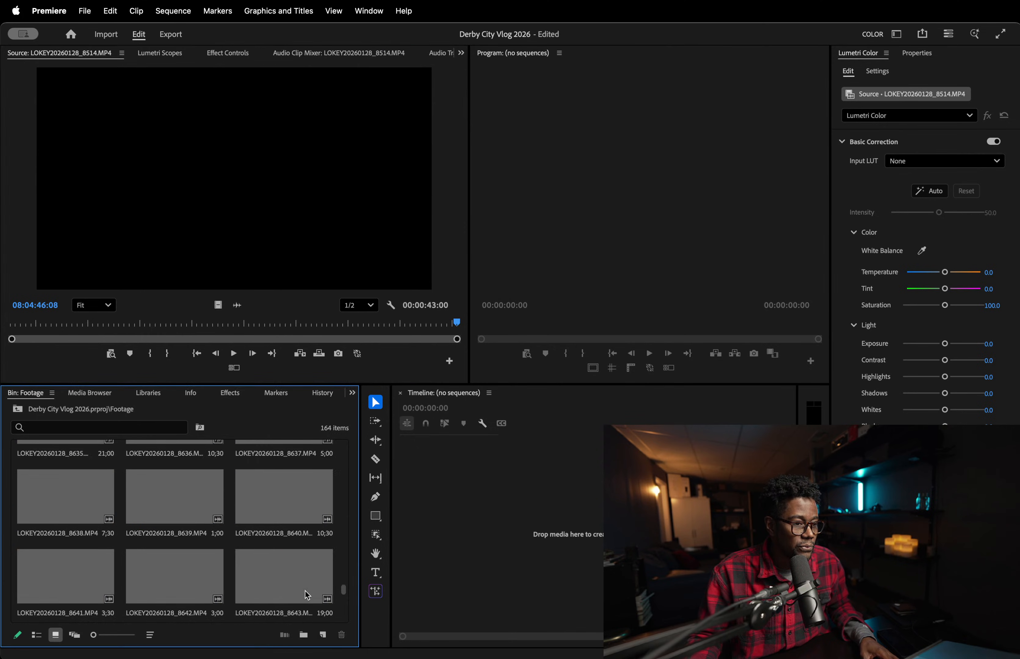
pyautogui.scroll(2, 303, 598)
pyautogui.scroll(20, 299, 586)
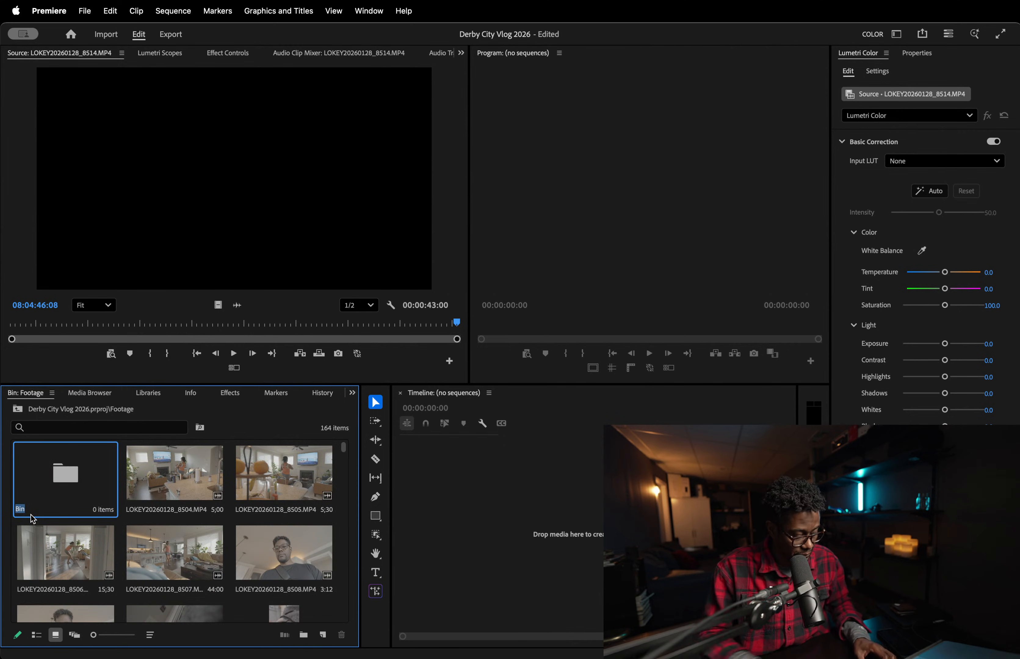
pyautogui.write('BRoll')
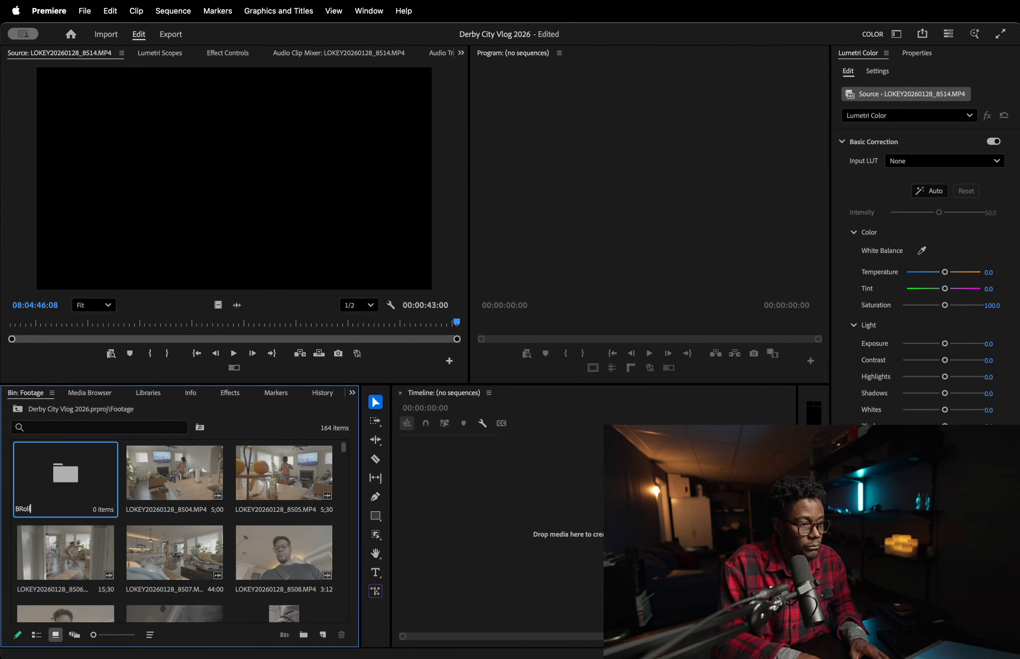
pyautogui.press('Return')
pyautogui.press('Down')
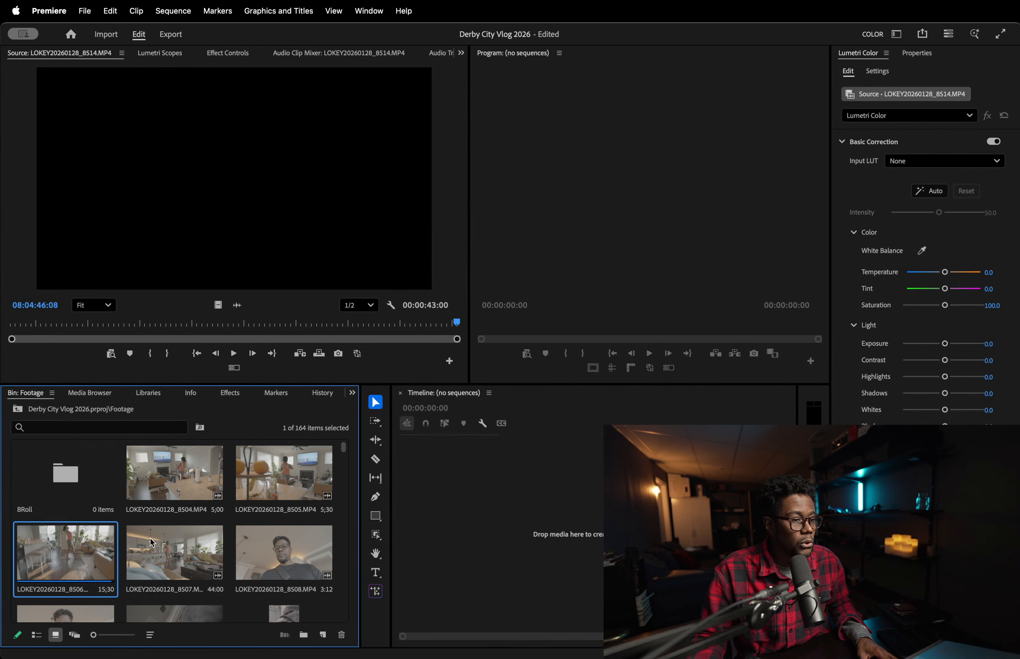
pyautogui.scroll(-20, 147, 541)
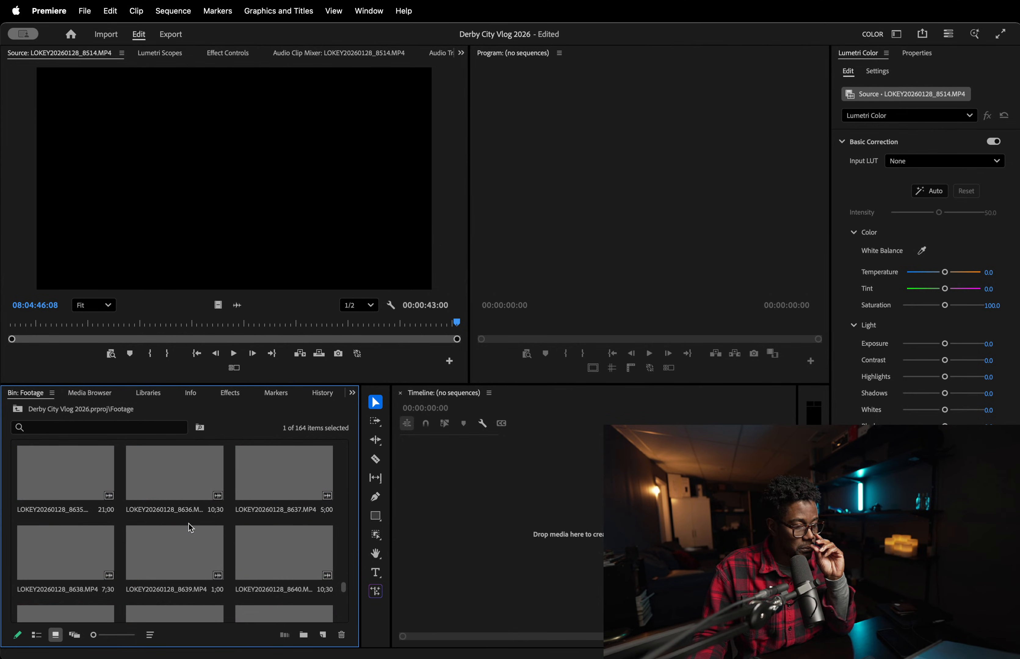
pyautogui.scroll(-4, 209, 542)
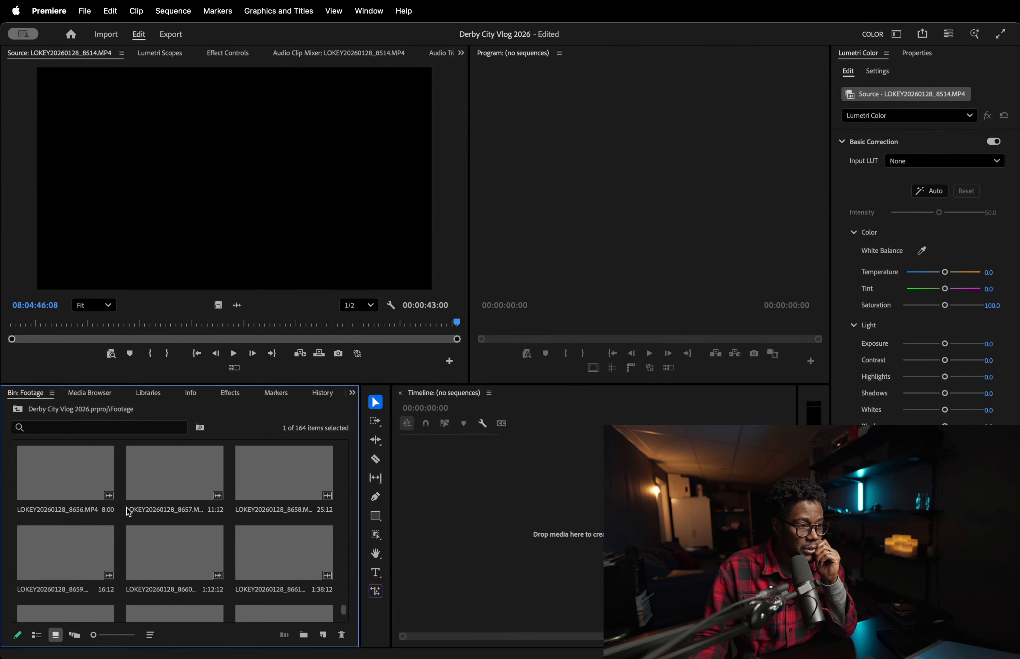
pyautogui.scroll(20, 129, 512)
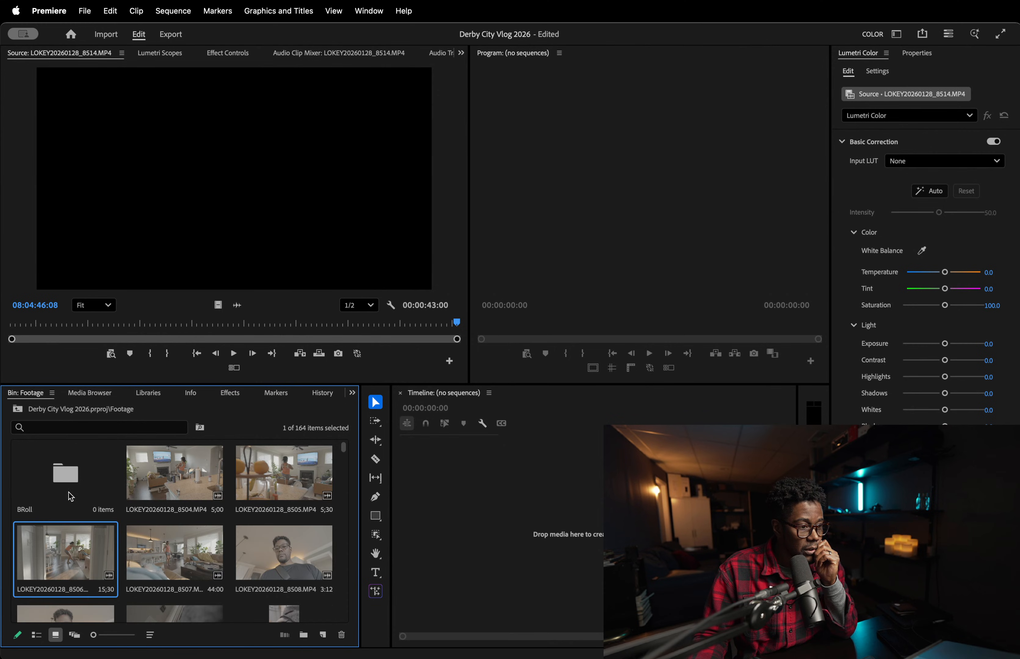
# - Create a bin named Sequences at the top level of the project, beside the Footage bin
pyautogui.click(17, 409)
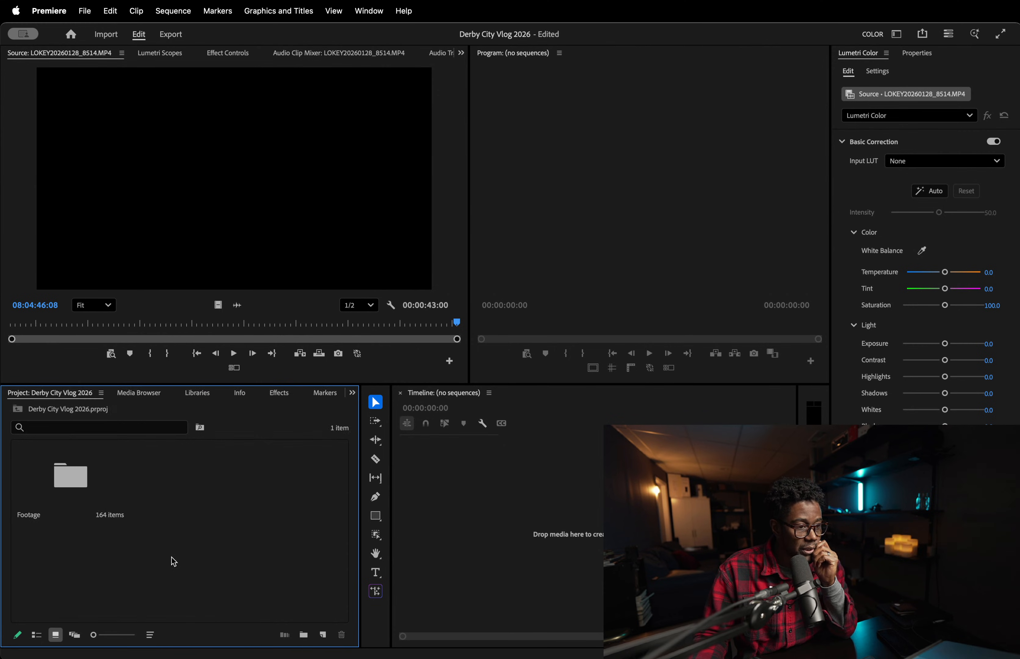
pyautogui.click(303, 635)
pyautogui.write('Seq')
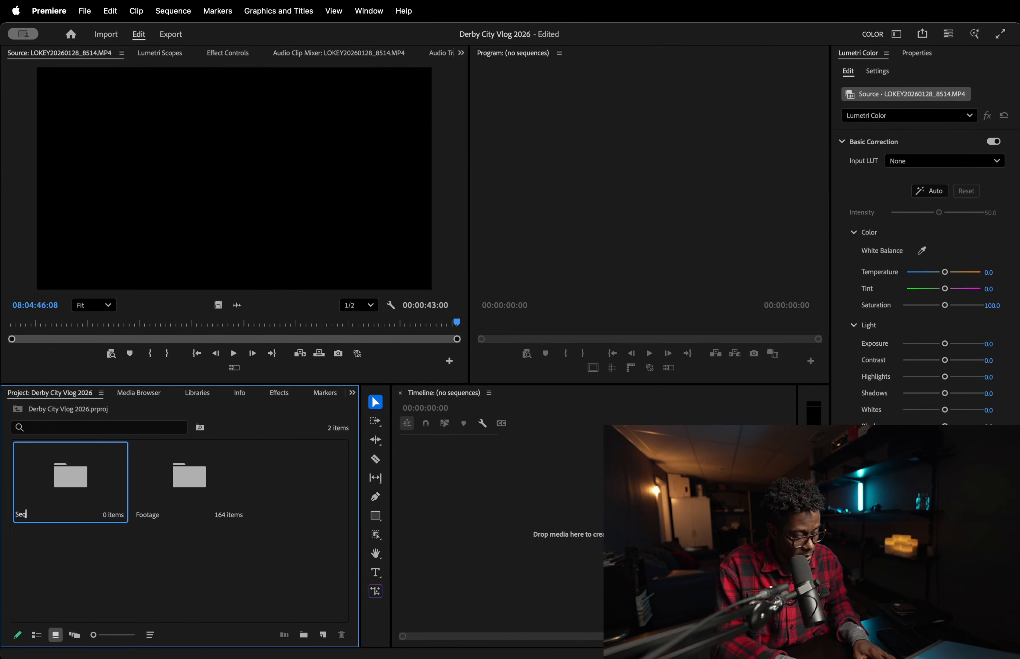
pyautogui.write('uences')
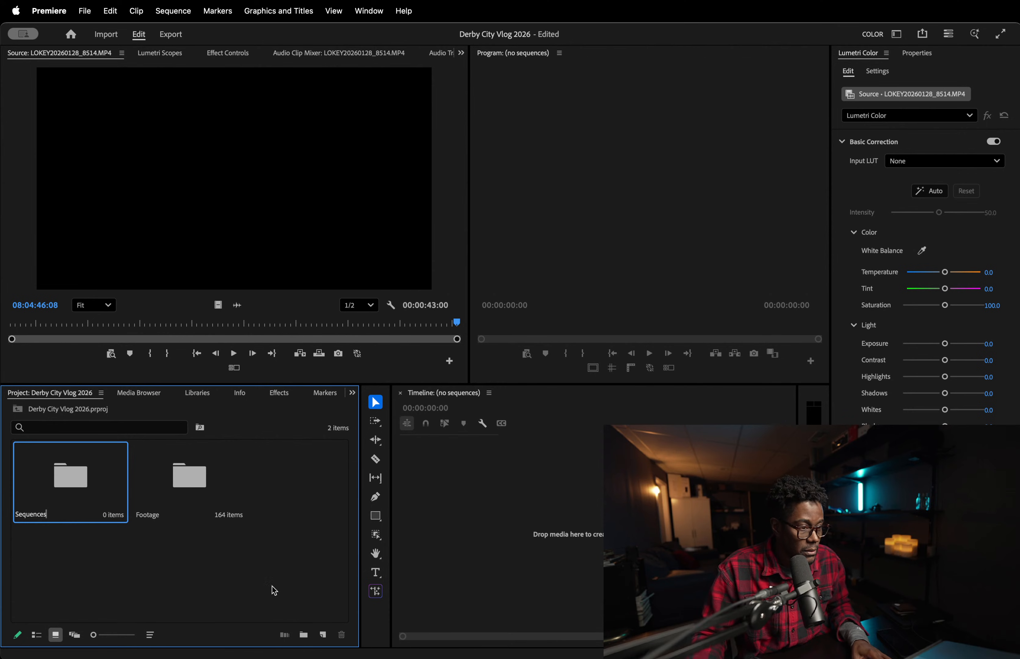
pyautogui.click(144, 588)
# - Create a sequence in the Sequences bin from the UHD (4K) 2160p 23.976 fps preset and name it Derby Vlog V1
pyautogui.doubleClick(65, 467)
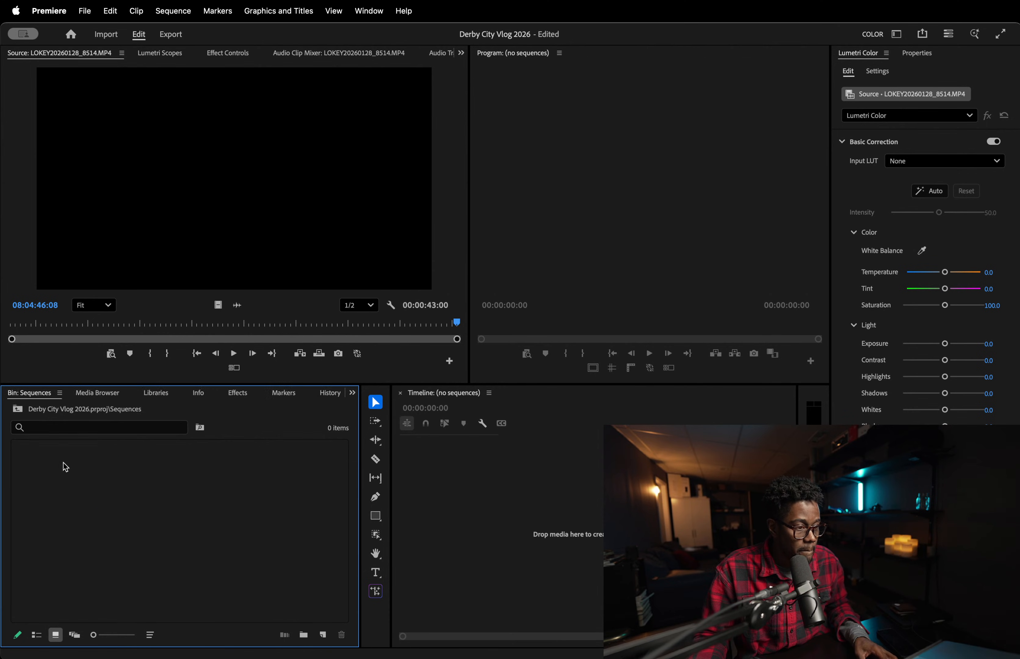
pyautogui.rightClick(121, 506)
pyautogui.moveTo(154, 467)
pyautogui.click(278, 465)
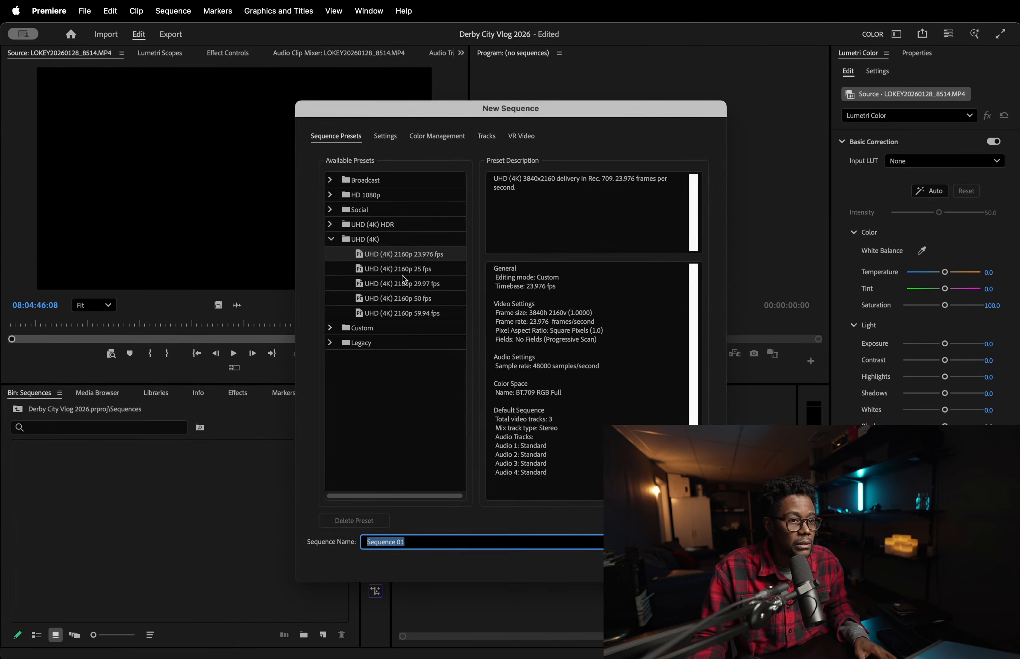
pyautogui.doubleClick(416, 253)
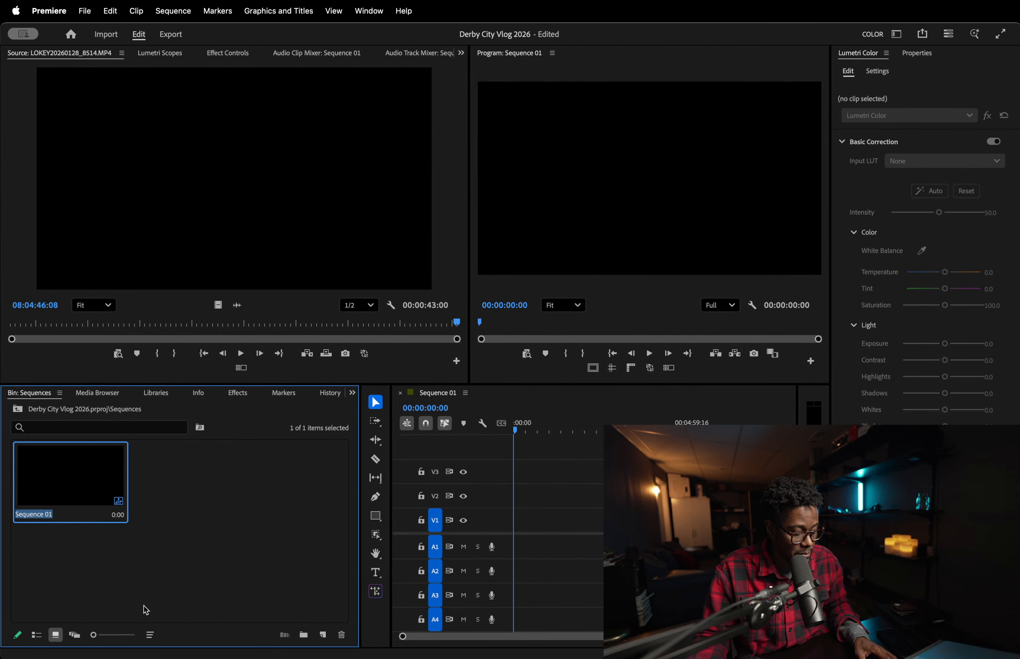
pyautogui.write('Derby V')
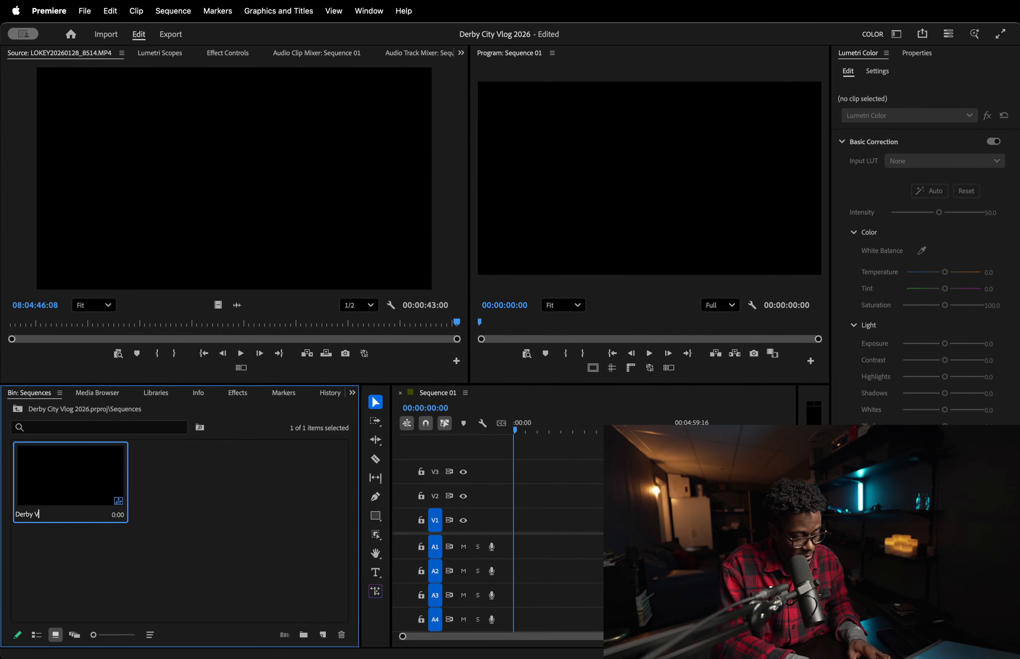
pyautogui.write('log V1')
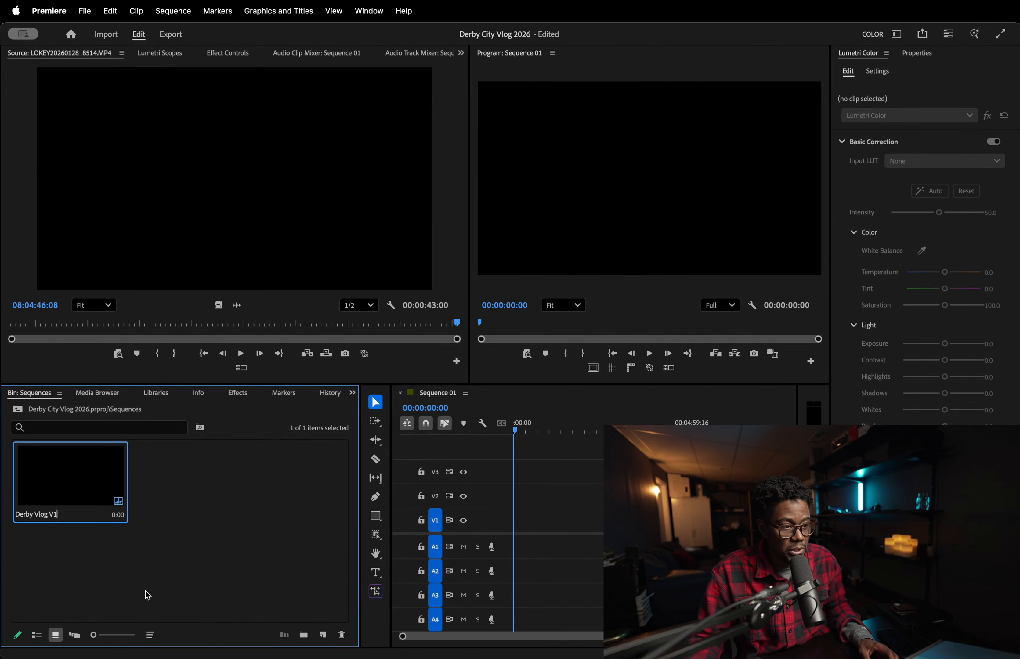
pyautogui.click(153, 545)
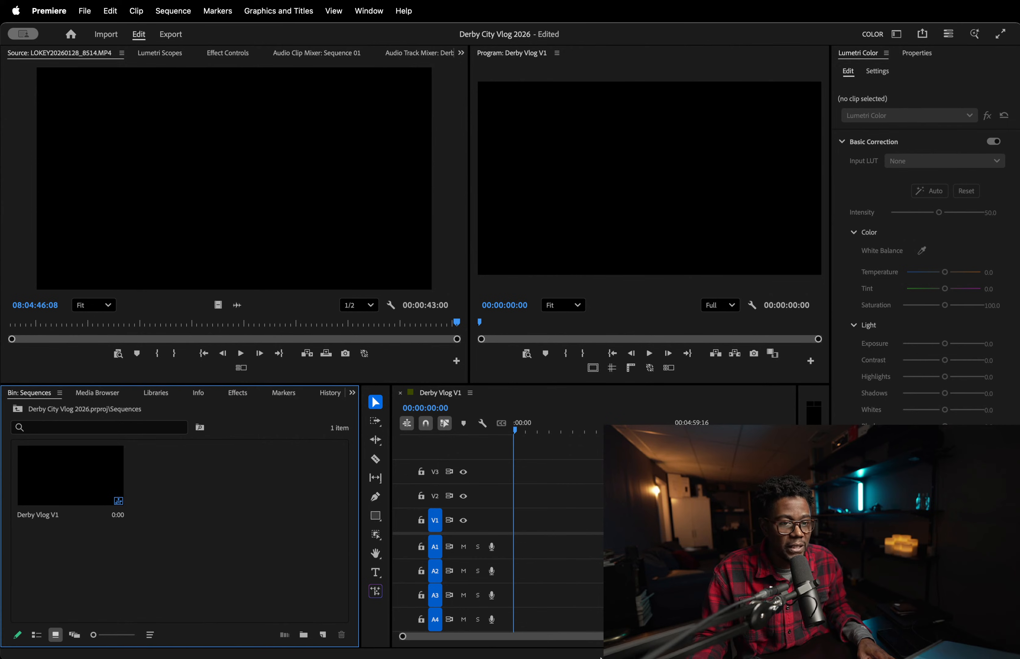
# - Return to the Footage bin and play the living-room clip LOKEY20260128_8504.MP4 in the Source monitor
pyautogui.press('super+Tab')
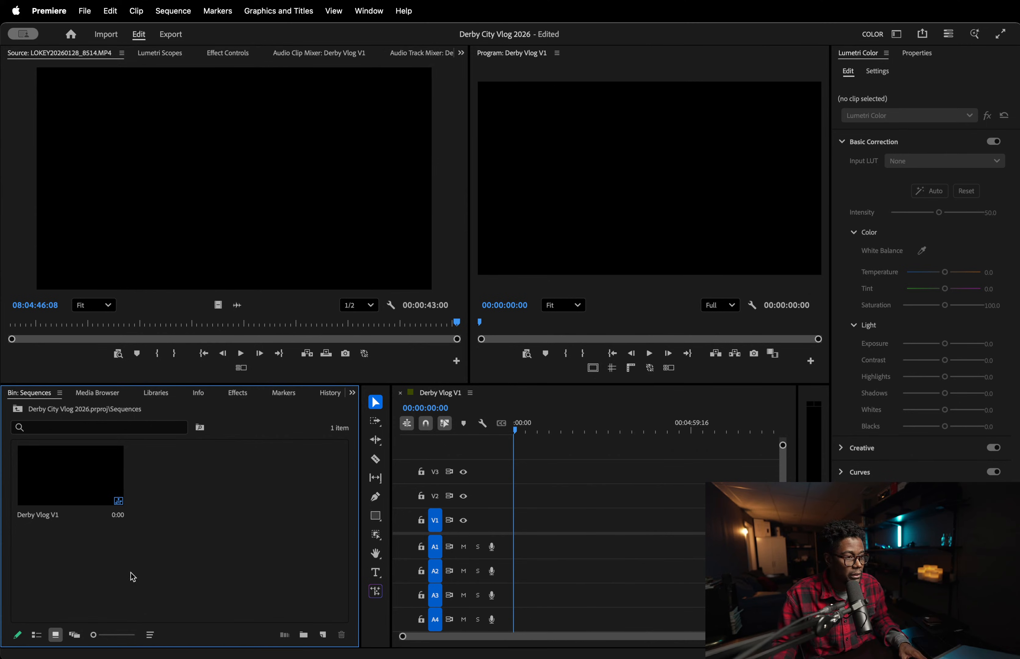
pyautogui.click(18, 410)
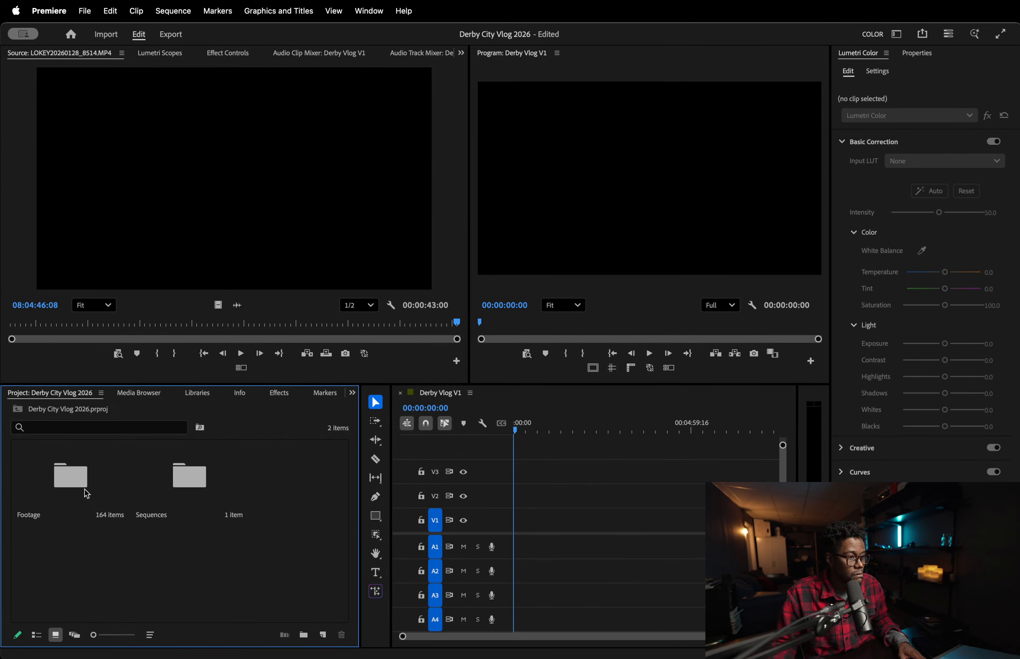
pyautogui.doubleClick(76, 478)
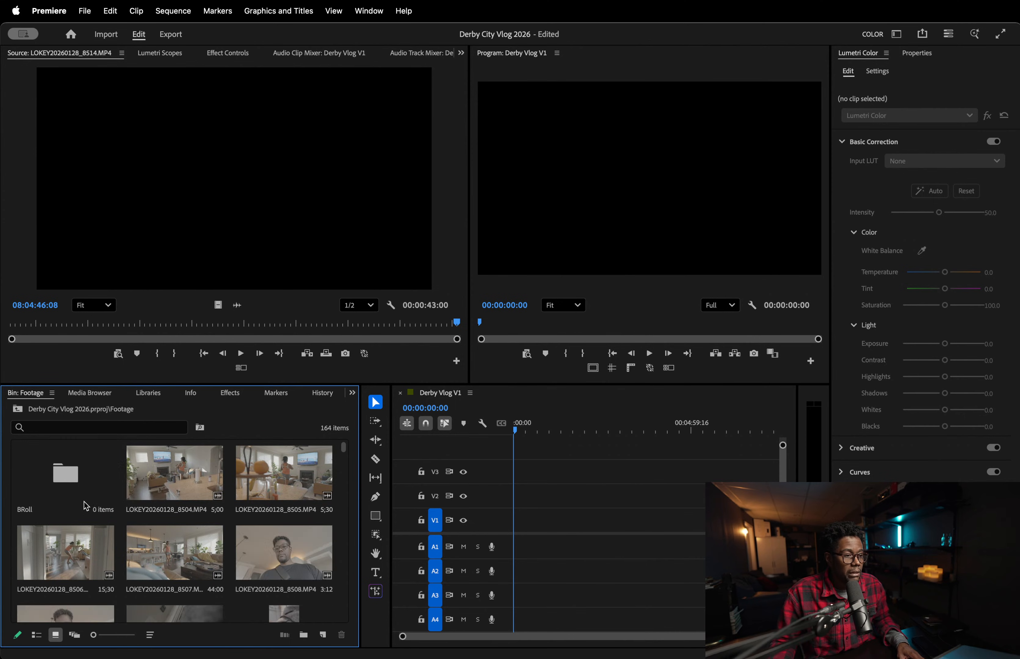
pyautogui.click(193, 473)
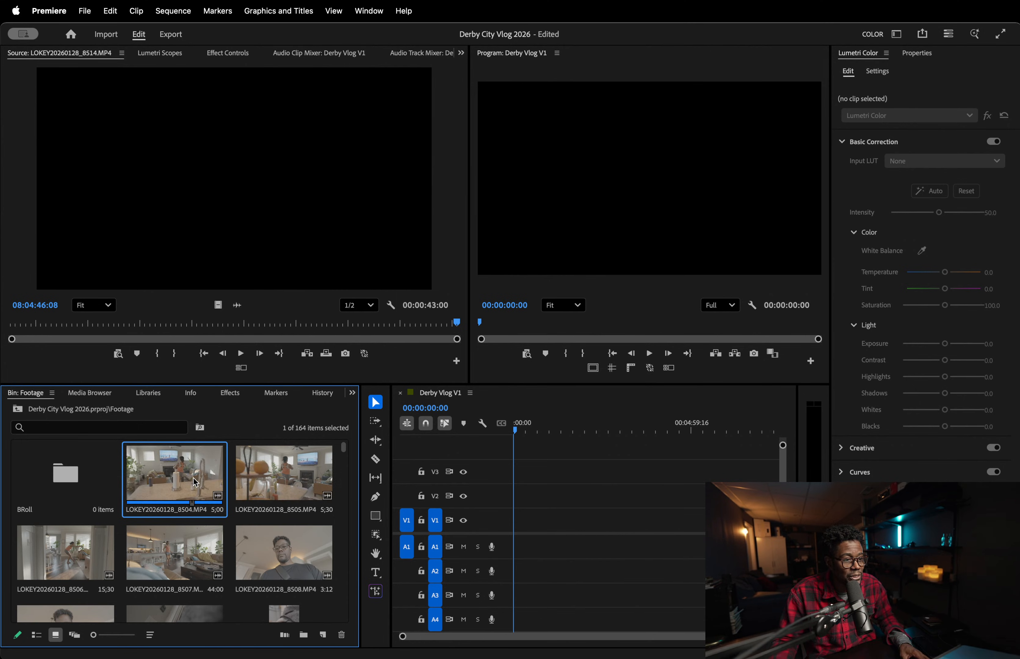
pyautogui.doubleClick(168, 482)
pyautogui.press('space')
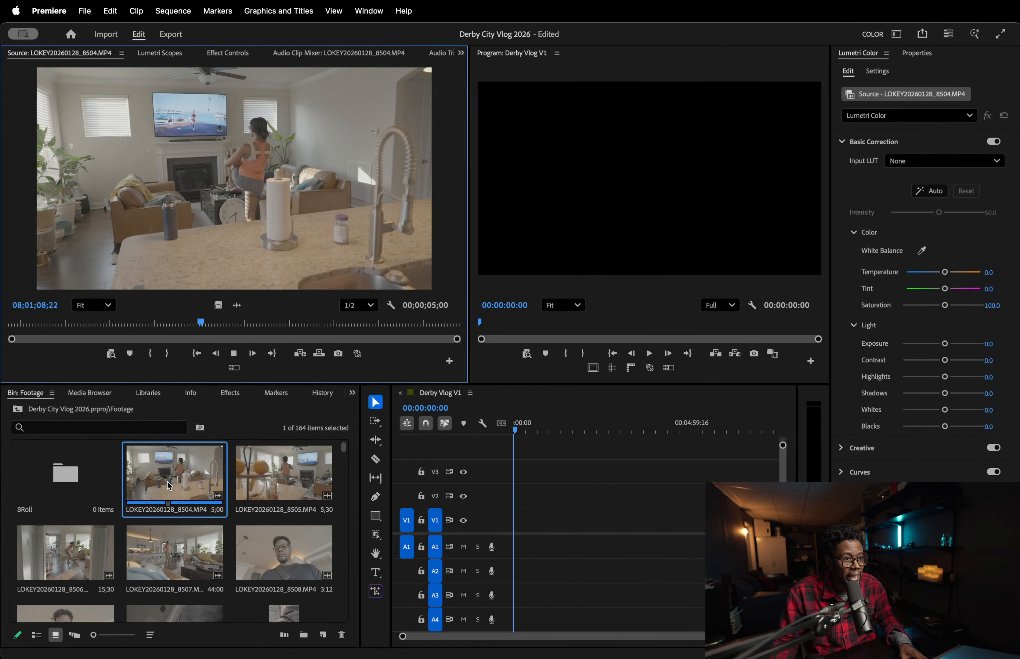
# - Stop the current clip and review living-room clips LOKEY20260128_8505.MP4 and LOKEY20260128_8506.MP4 in the Source monitor
pyautogui.press('space')
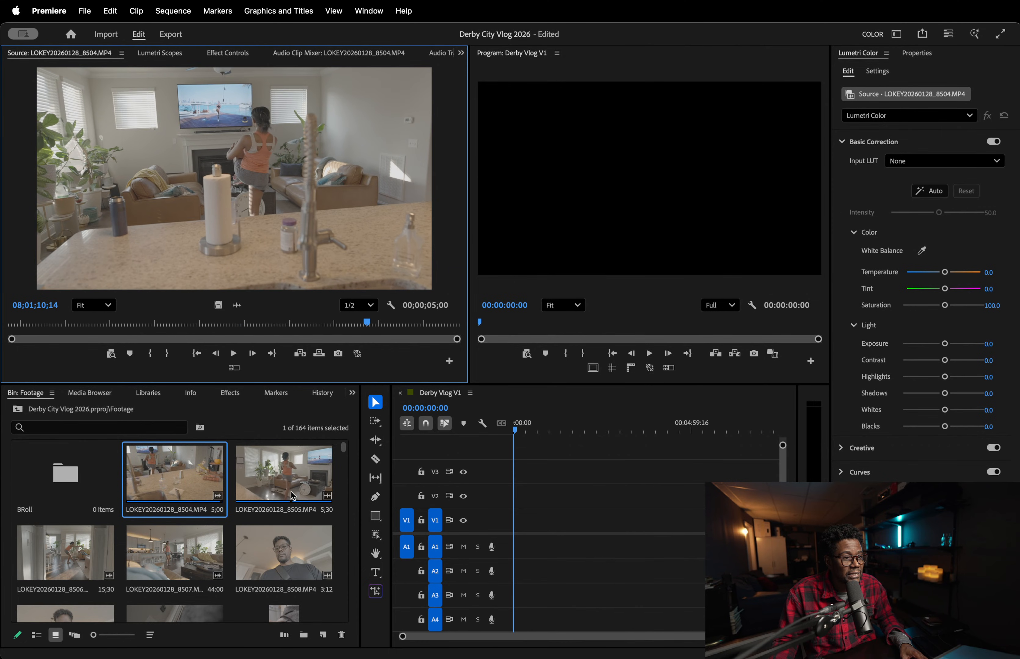
pyautogui.doubleClick(268, 481)
pyautogui.press('space')
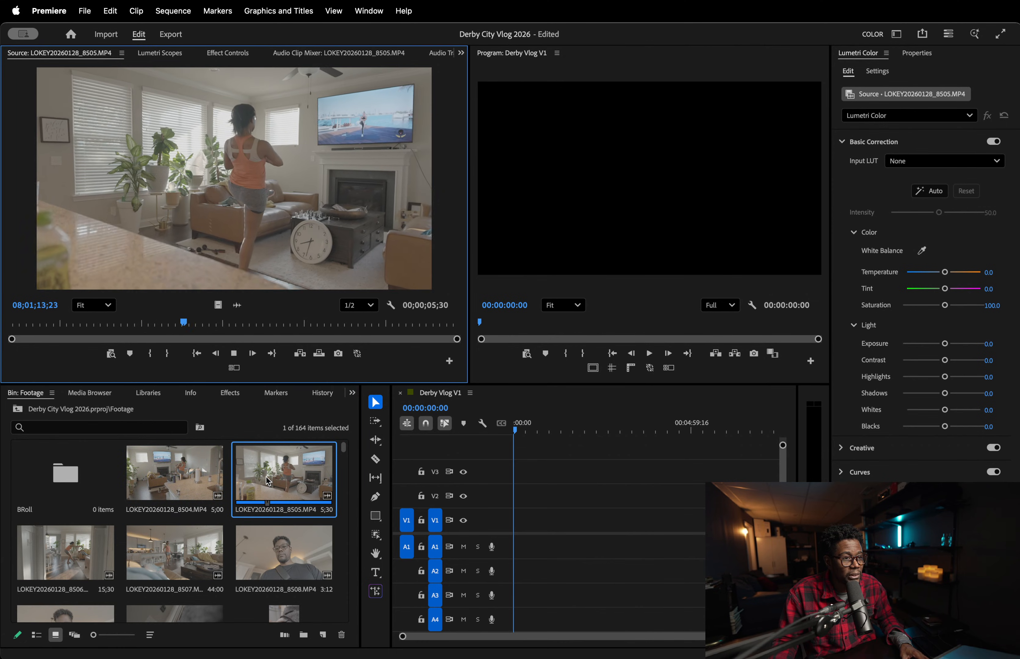
pyautogui.moveTo(177, 323); pyautogui.dragTo(139, 339)
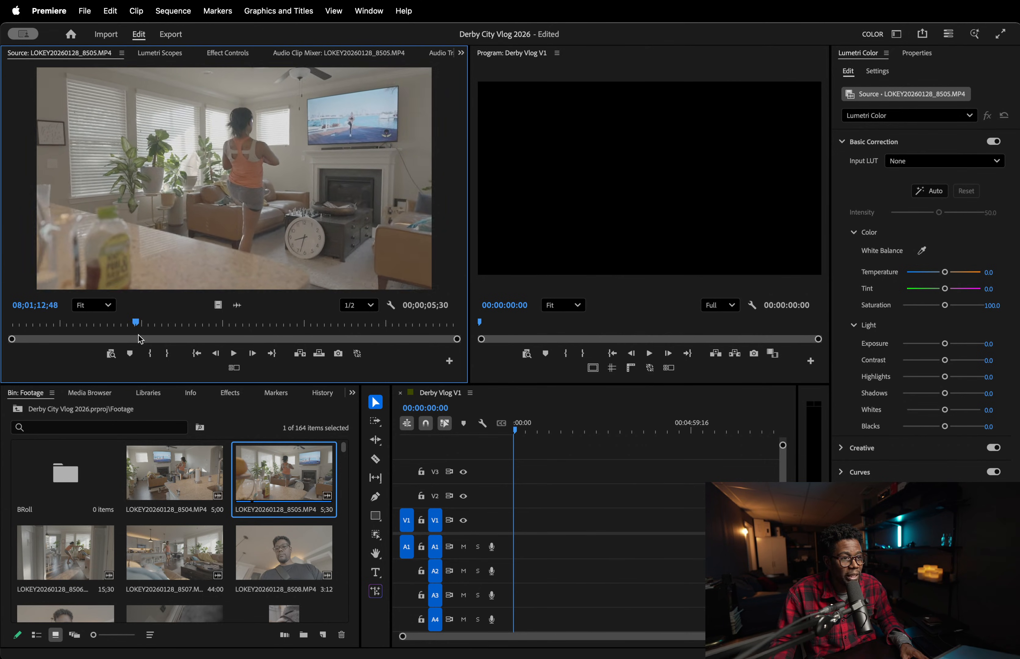
pyautogui.doubleClick(67, 553)
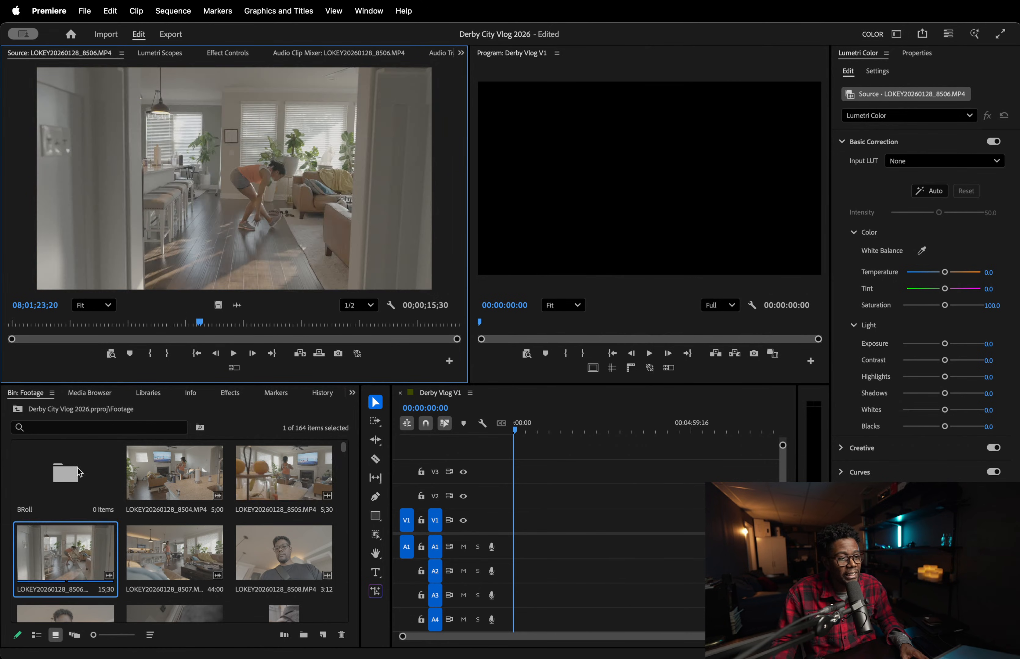
pyautogui.moveTo(56, 326); pyautogui.dragTo(171, 323)
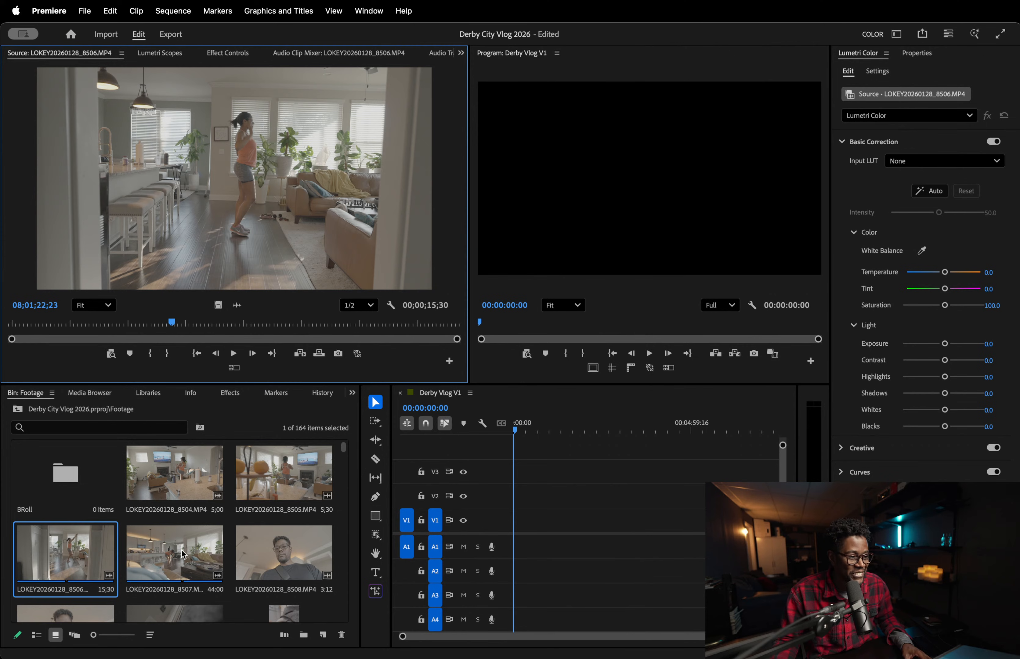
# - Open LOKEY20260128_8507.MP4 in the Source monitor and scrub back and forth through it
pyautogui.click(167, 556)
pyautogui.doubleClick(166, 556)
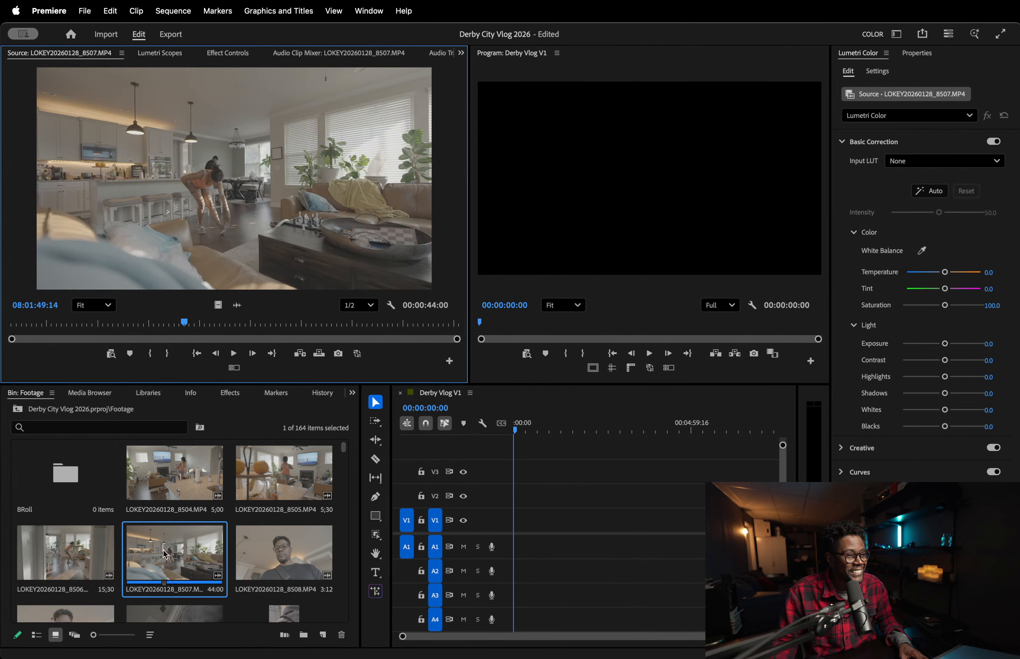
pyautogui.moveTo(124, 326); pyautogui.dragTo(433, 312)
pyautogui.moveTo(221, 318); pyautogui.dragTo(301, 330)
# - Scrub through the talking clips LOKEY20260128_8508.MP4 and LOKEY20260128_8509.MP4 in the Source monitor
pyautogui.doubleClick(271, 569)
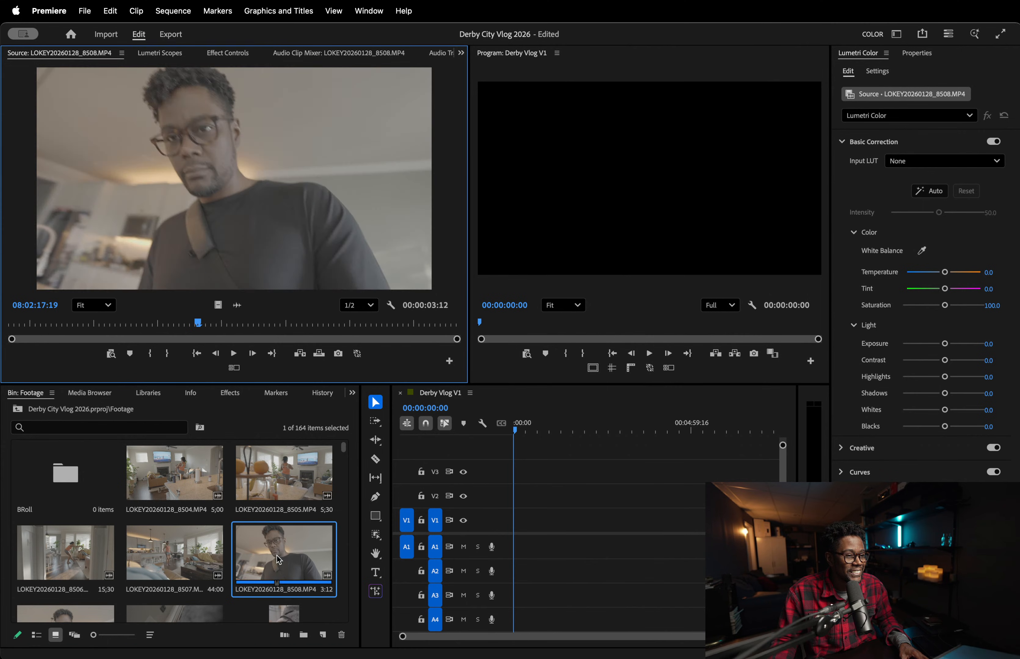
pyautogui.moveTo(195, 322); pyautogui.dragTo(373, 325)
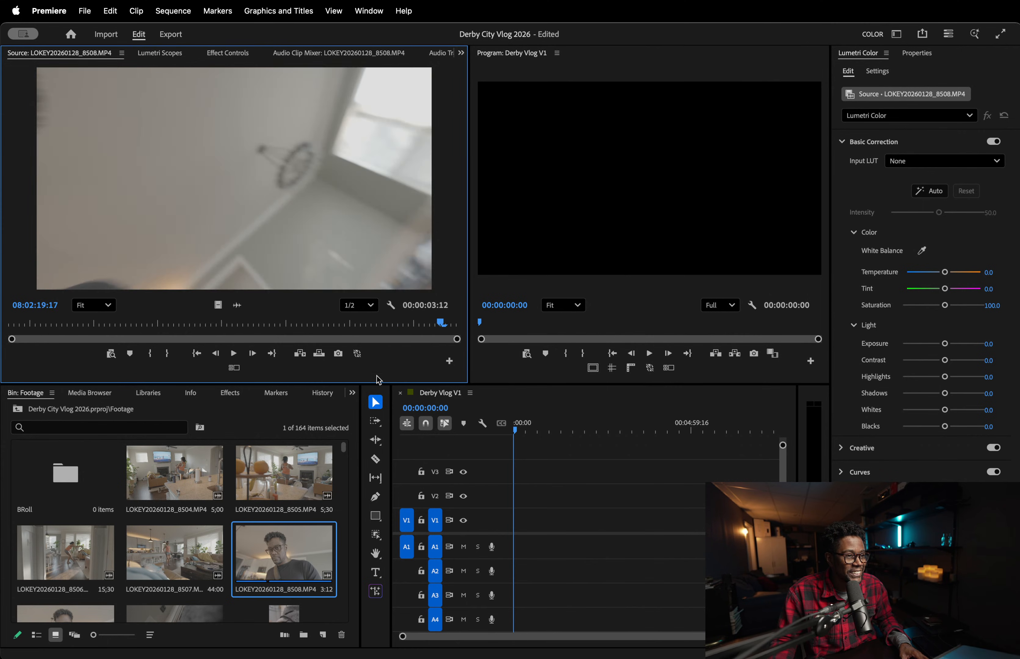
pyautogui.doubleClick(64, 615)
pyautogui.moveTo(200, 322); pyautogui.dragTo(361, 323)
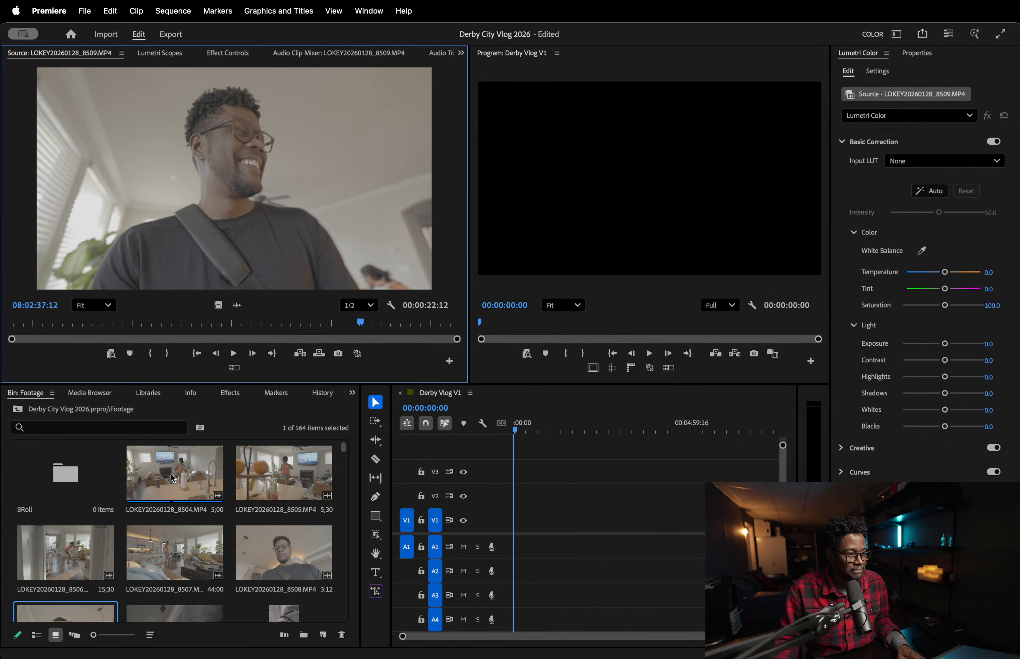
# - Find the pool-hall clip LOKEY20260128_8549.MP4 further down the Footage bin and scrub through it in the Source monitor
pyautogui.scroll(-10, 178, 536)
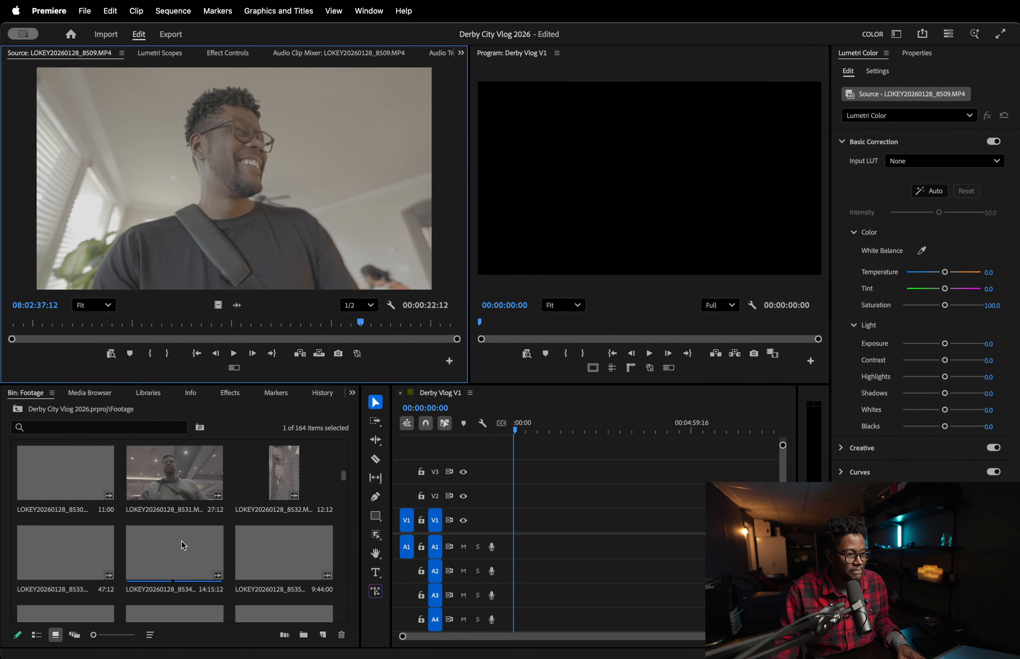
pyautogui.scroll(-7, 183, 542)
pyautogui.scroll(1, 185, 543)
pyautogui.click(182, 494)
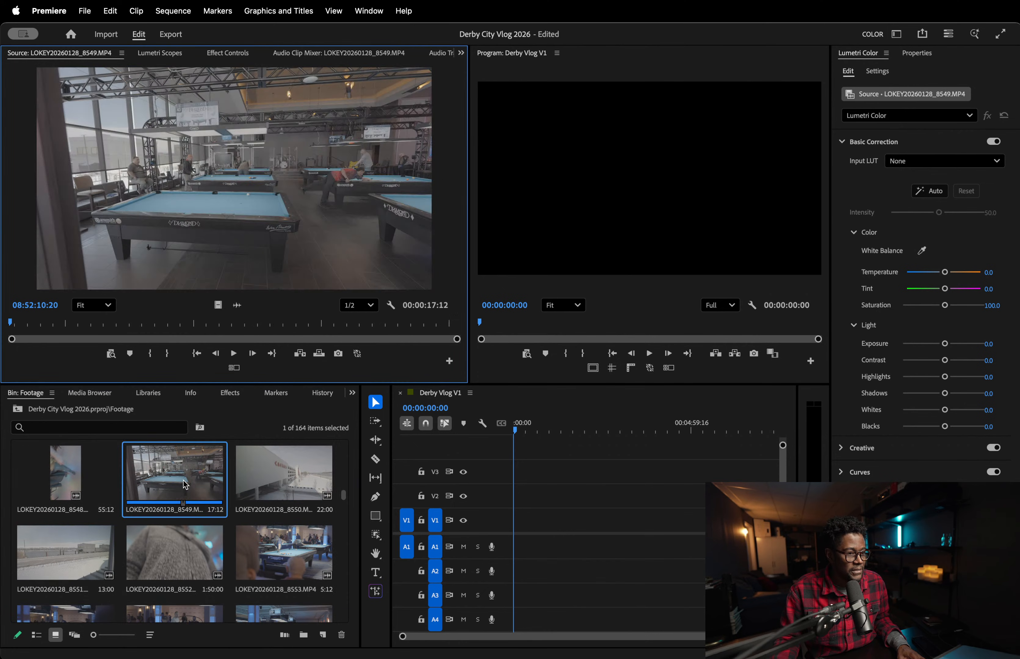
pyautogui.press('space')
pyautogui.moveTo(76, 324); pyautogui.dragTo(273, 321)
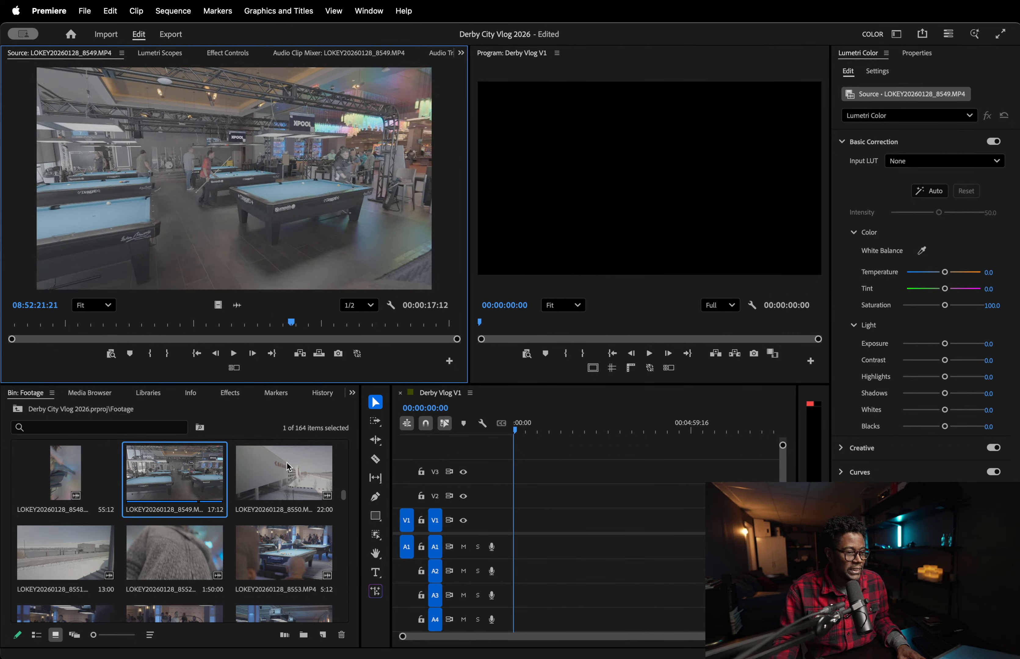
# - Scrub through the outdoor clips LOKEY20260128_8550.MP4 and LOKEY20260128_8551.MP4 from start to end in the Source monitor
pyautogui.click(285, 452)
pyautogui.press('space')
pyautogui.moveTo(52, 328); pyautogui.dragTo(453, 322)
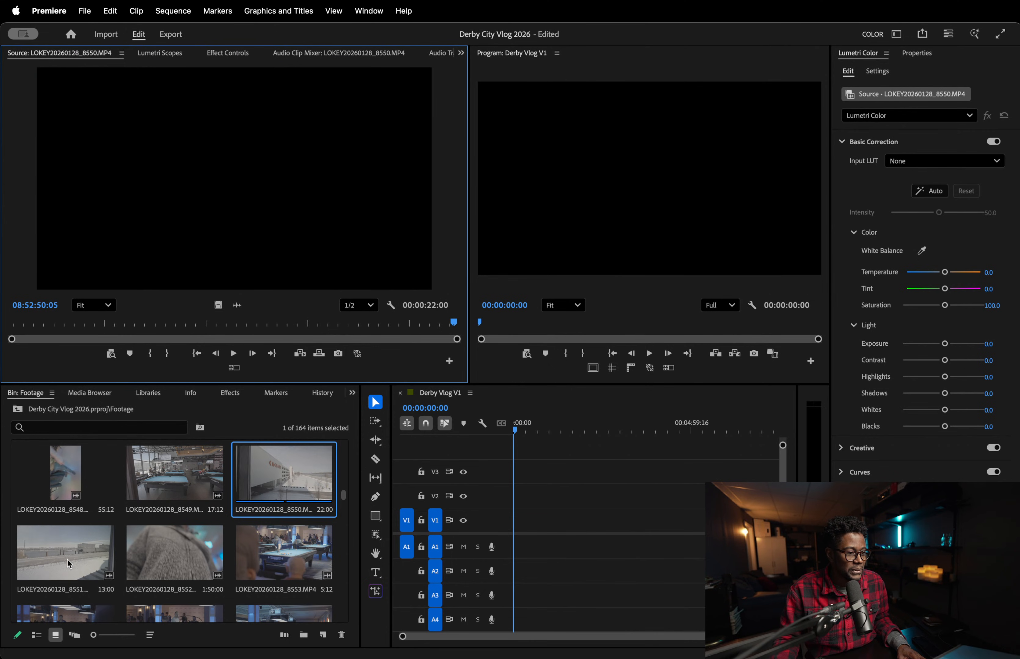
pyautogui.click(80, 538)
pyautogui.moveTo(63, 331); pyautogui.dragTo(461, 336)
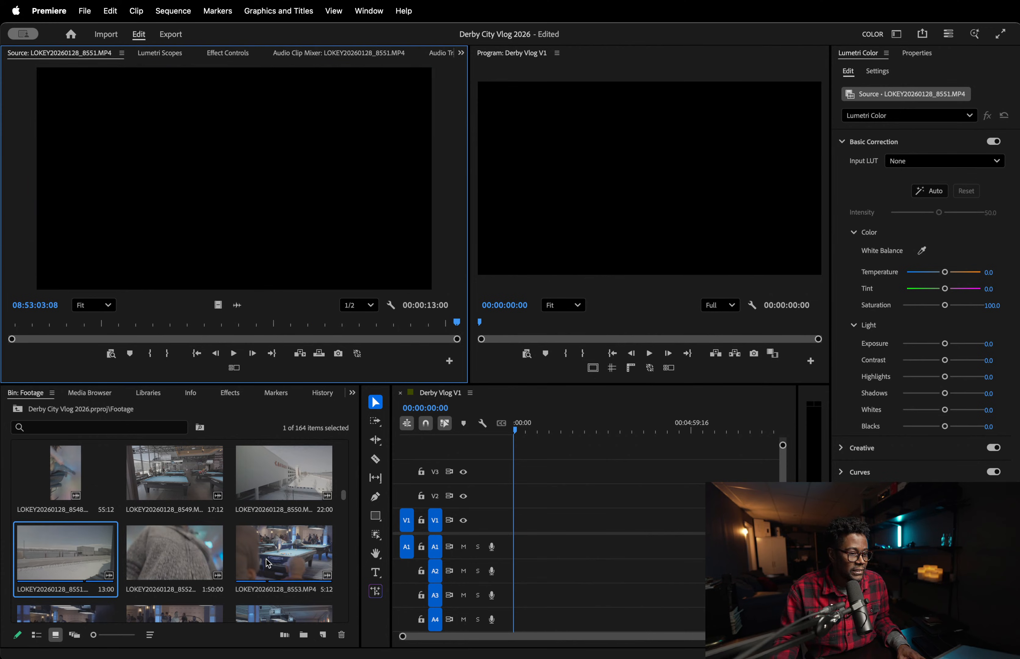
# - Reopen LOKEY20260128_8504.MP4 from the start of the Footage bin and mark In and Out points around a 00;00;01;54 range
pyautogui.scroll(-3, 283, 560)
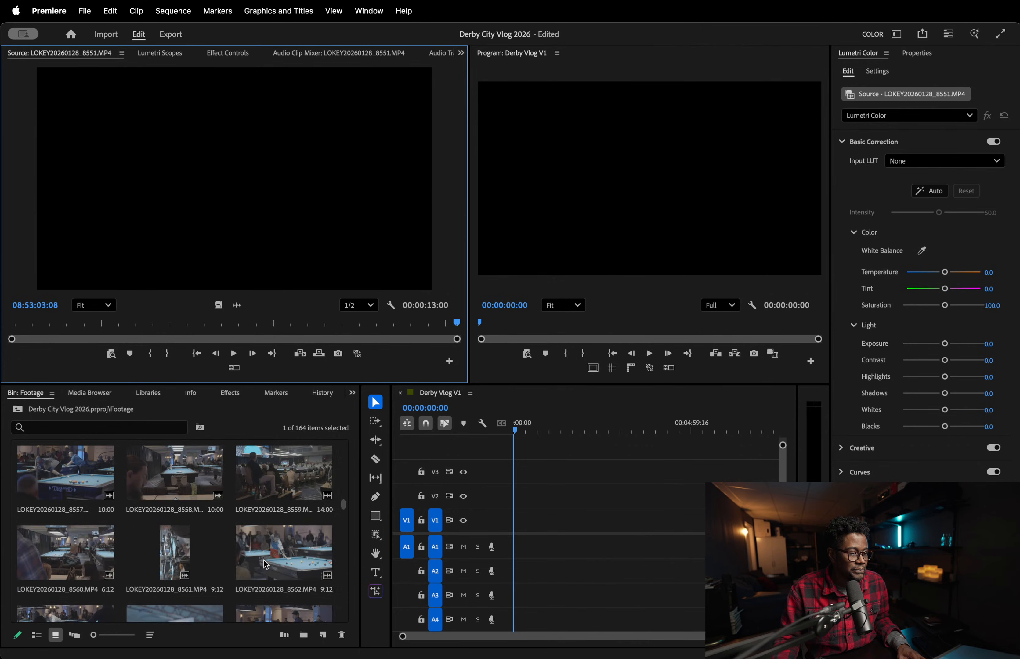
pyautogui.scroll(5, 172, 559)
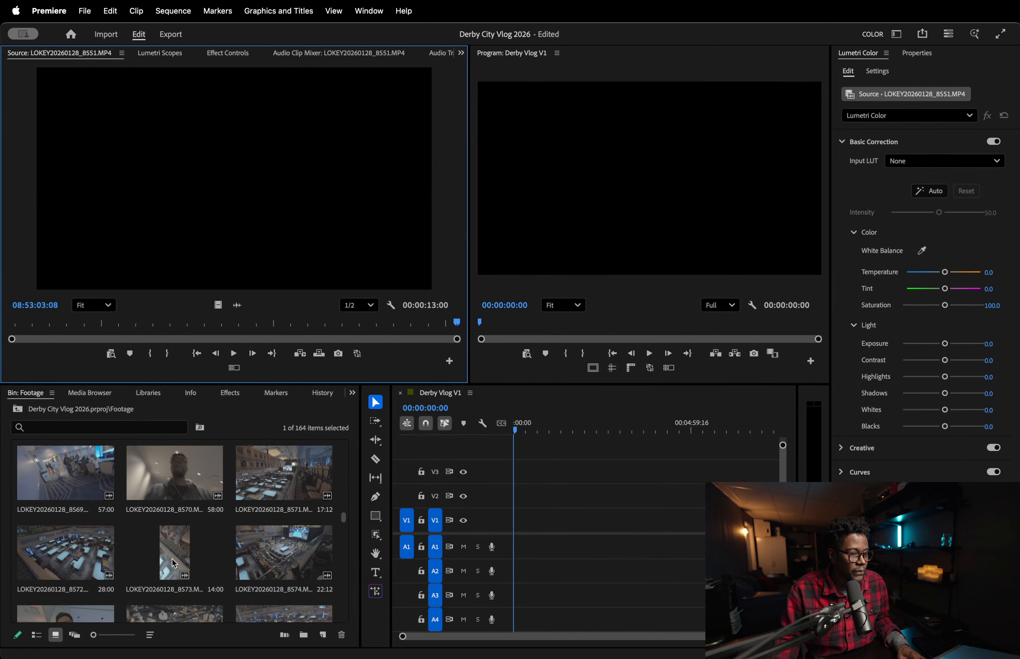
pyautogui.scroll(10, 210, 562)
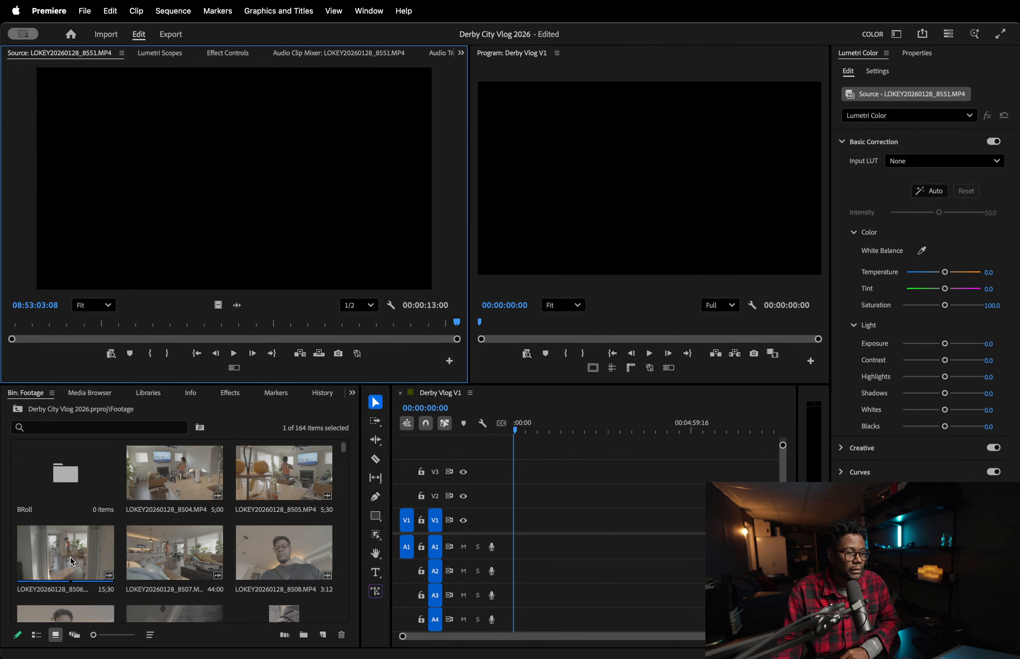
pyautogui.doubleClick(178, 481)
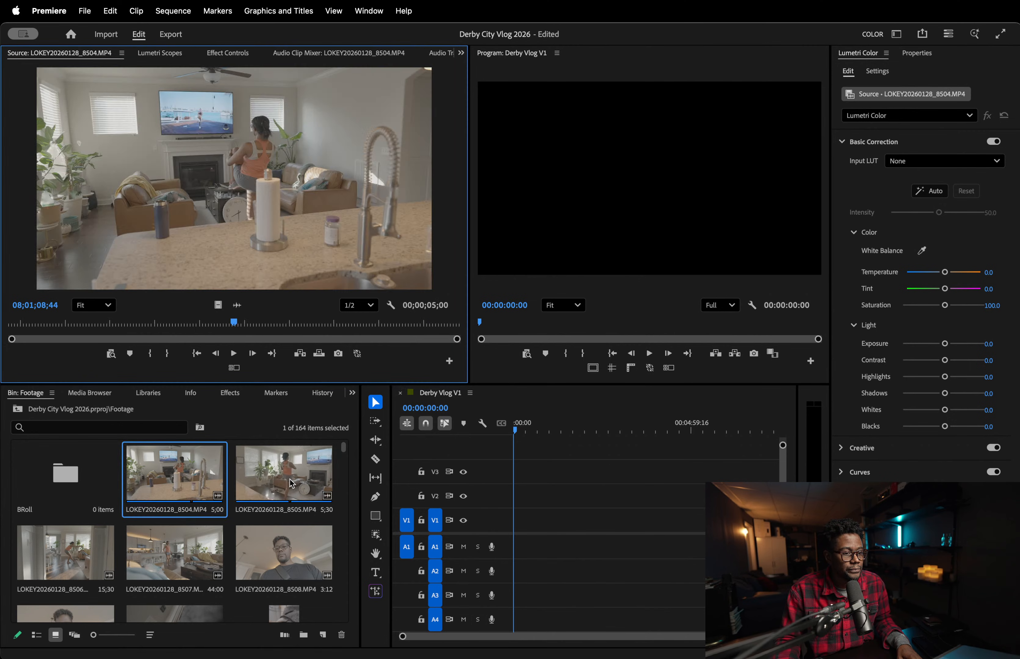
pyautogui.moveTo(127, 322)
pyautogui.mouseDown()
pyautogui.moveTo(57, 315)
pyautogui.moveTo(341, 314)
pyautogui.moveTo(122, 316)
pyautogui.mouseUp()
pyautogui.press('space')
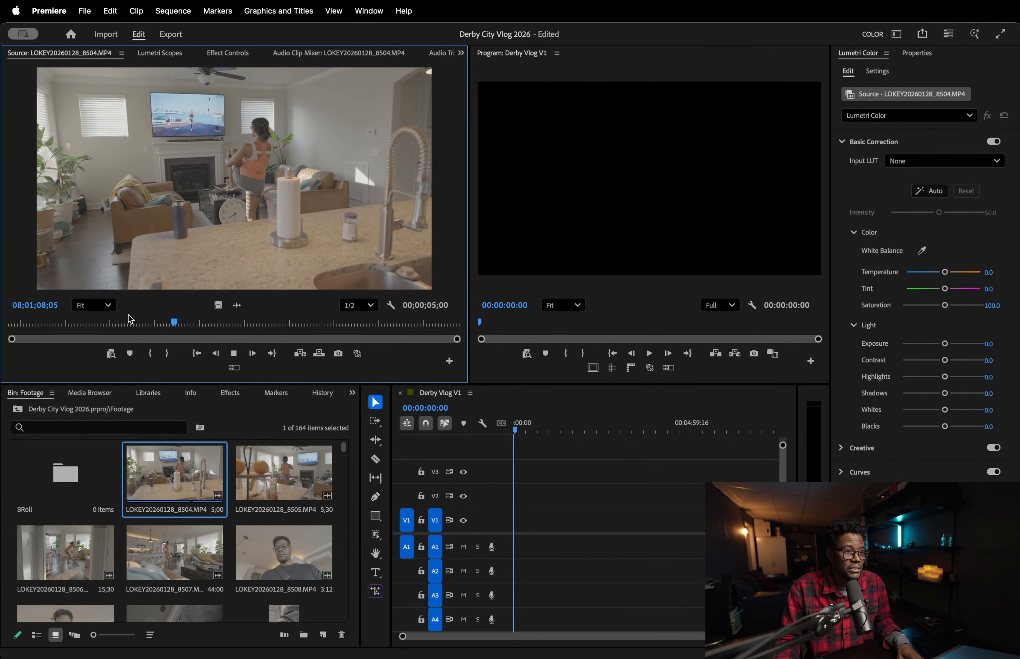
pyautogui.click(97, 316)
pyautogui.press('i')
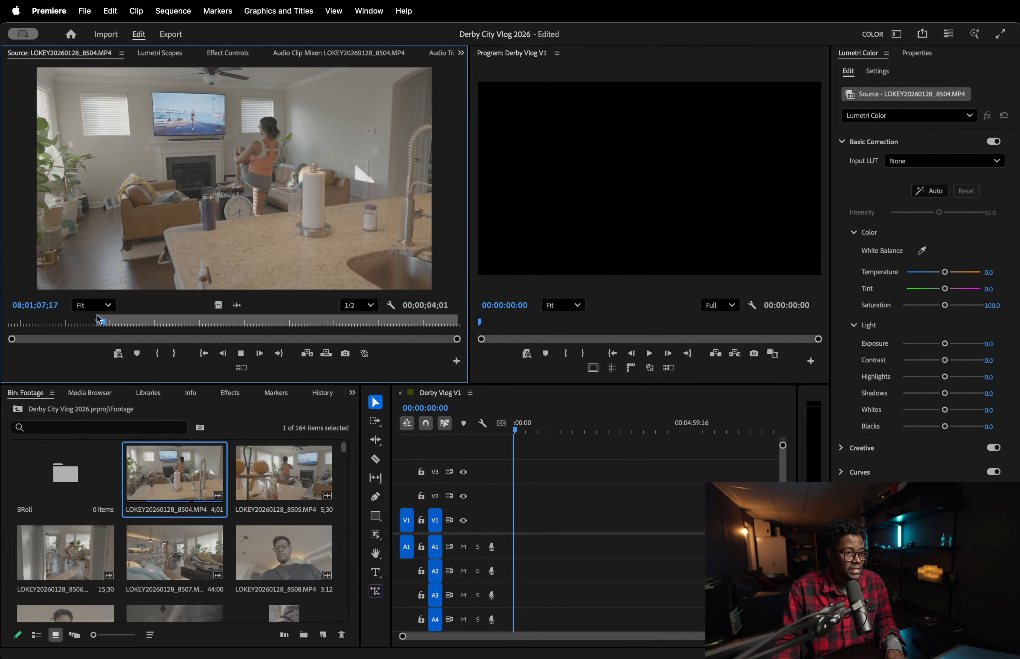
pyautogui.press('space')
pyautogui.press('o')
pyautogui.press('space')
# - Place the marked LOKEY20260128_8504.MP4 range at the start of the Derby Vlog V1 timeline, keeping the existing sequence settings, and fit the timeline view
pyautogui.moveTo(172, 221); pyautogui.dragTo(520, 532)
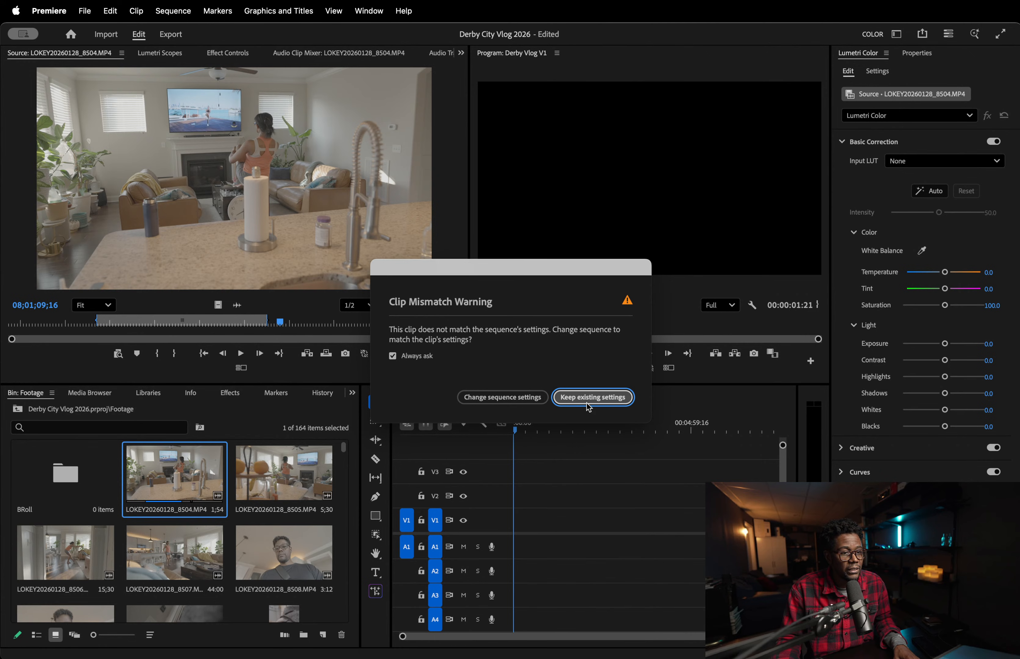
pyautogui.click(601, 399)
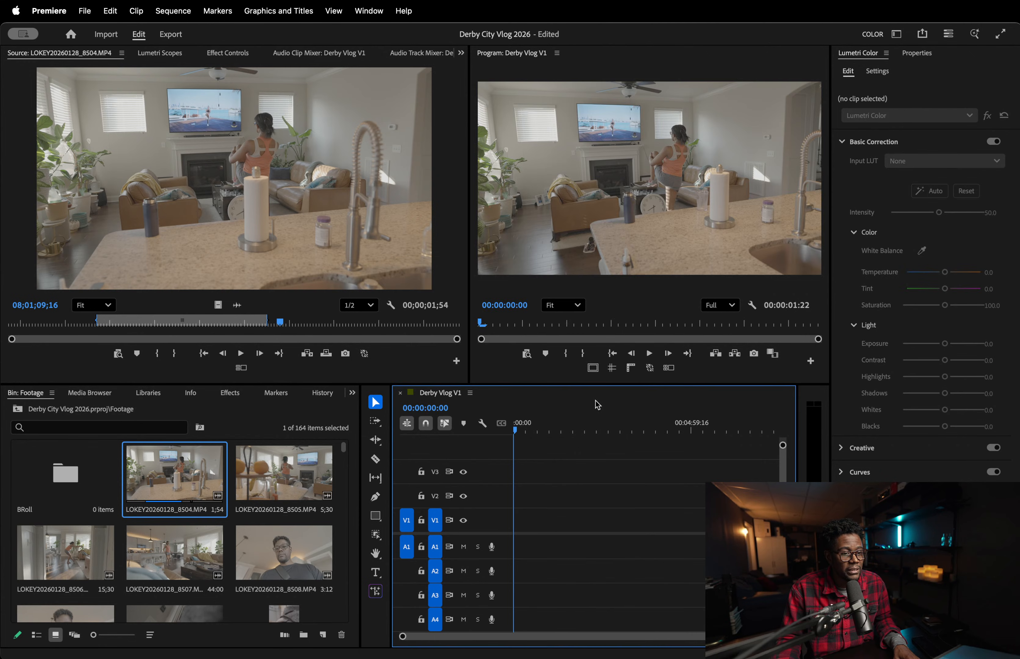
pyautogui.press('\\')
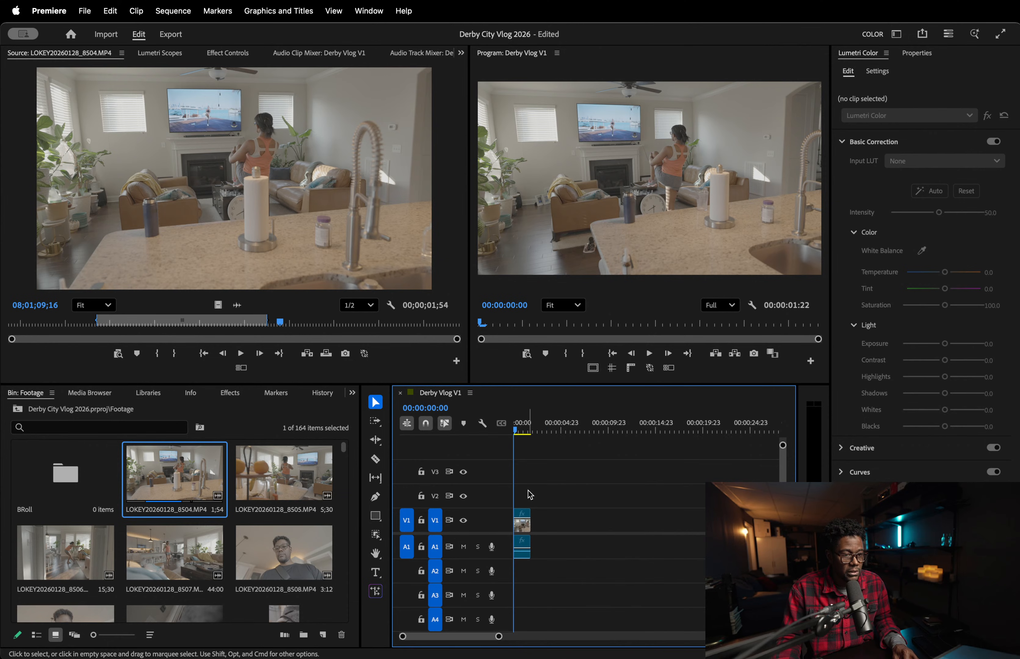
# - Check the media file properties of LOKEY20260128_8504.MP4, such as frame rate and image size, and close the properties window
pyautogui.rightClick(166, 480)
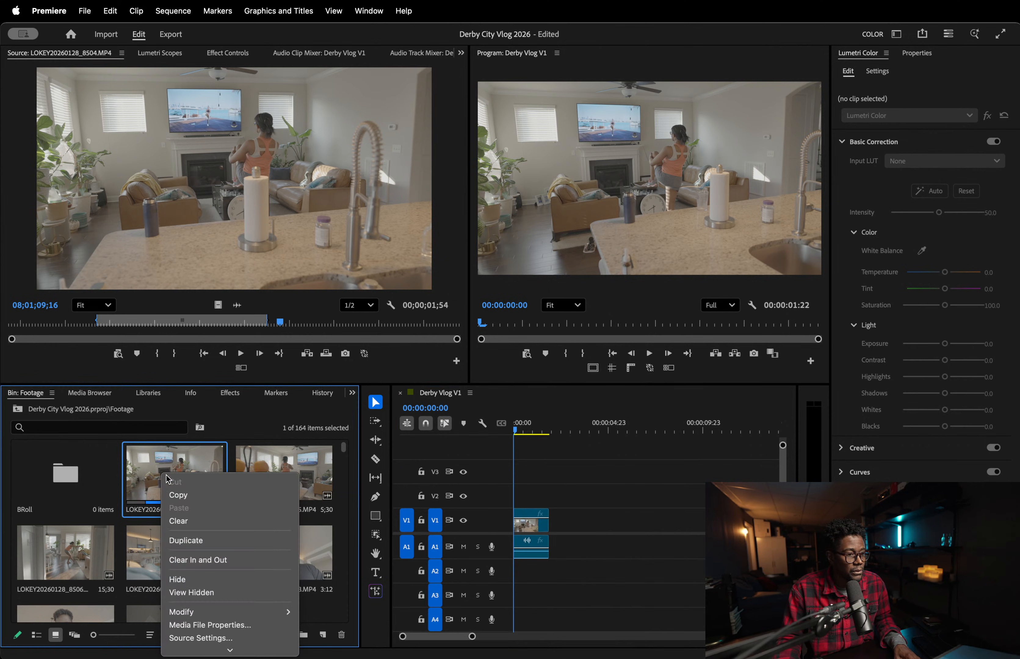
pyautogui.scroll(-5, 206, 541)
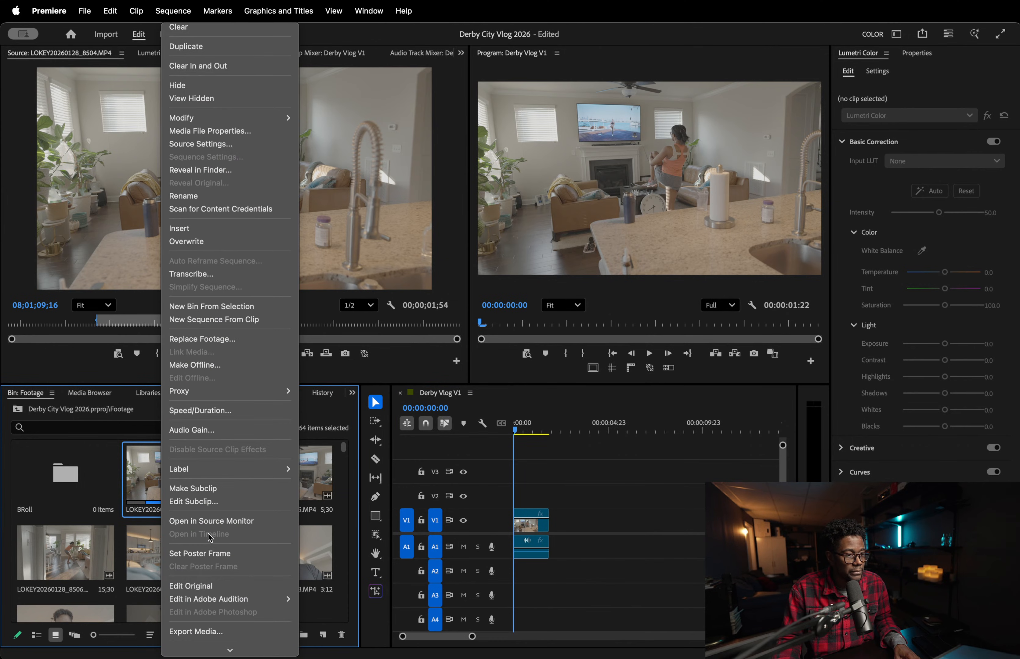
pyautogui.scroll(-2, 210, 538)
pyautogui.scroll(5, 215, 549)
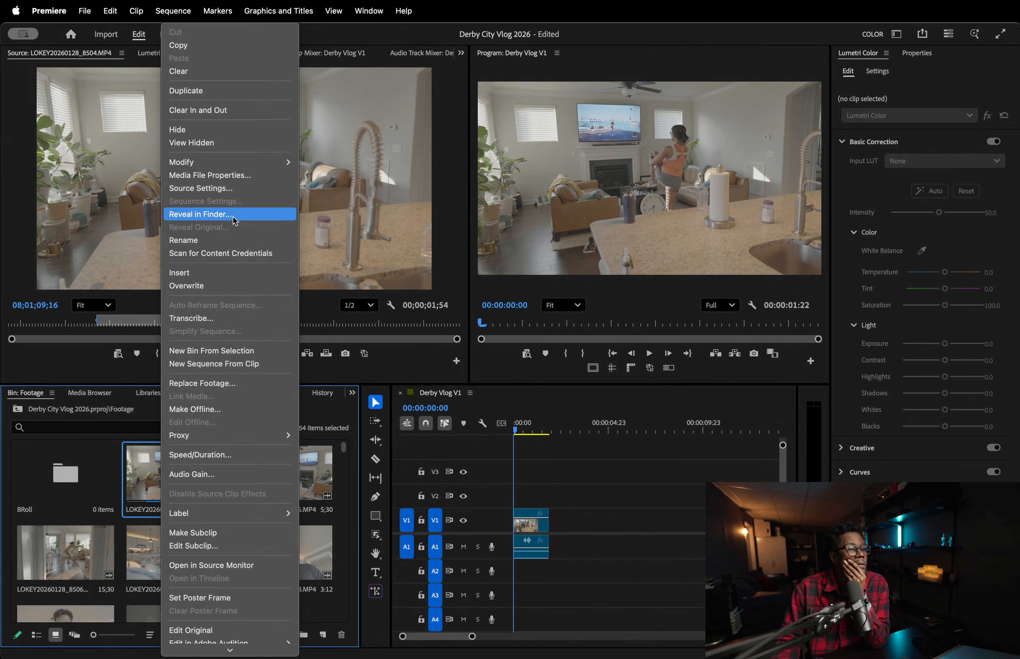
pyautogui.click(245, 175)
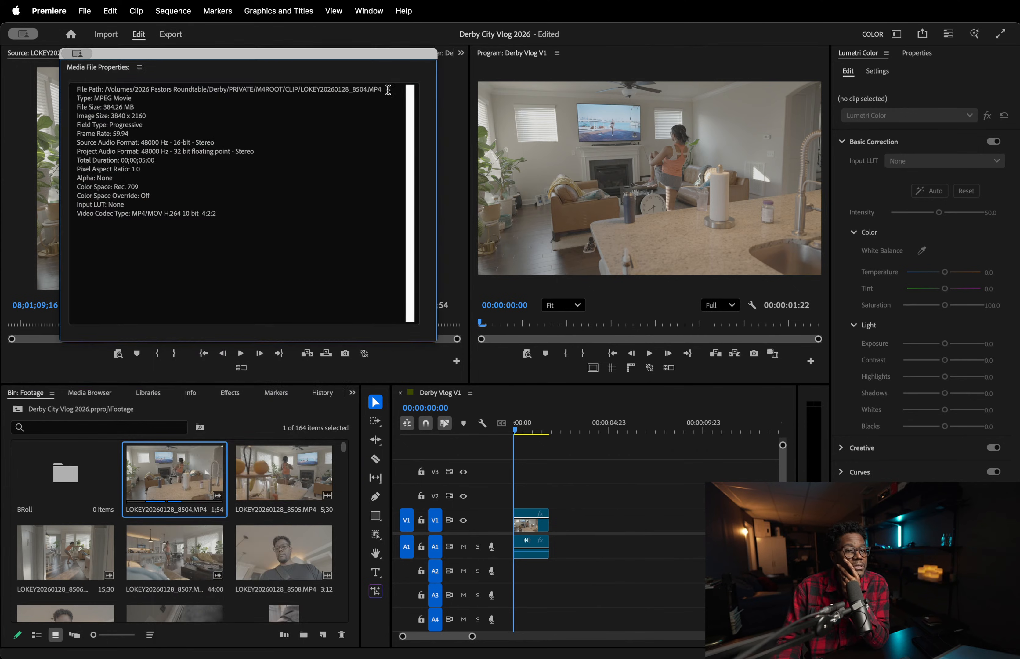
pyautogui.click(376, 31)
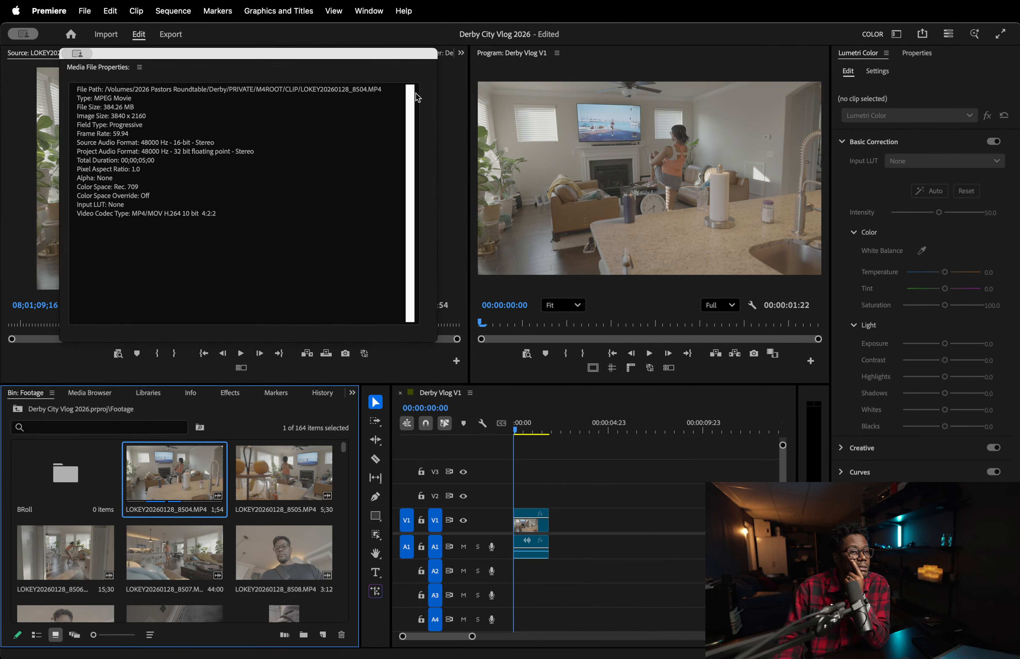
pyautogui.moveTo(378, 48); pyautogui.dragTo(427, 97)
pyautogui.click(422, 335)
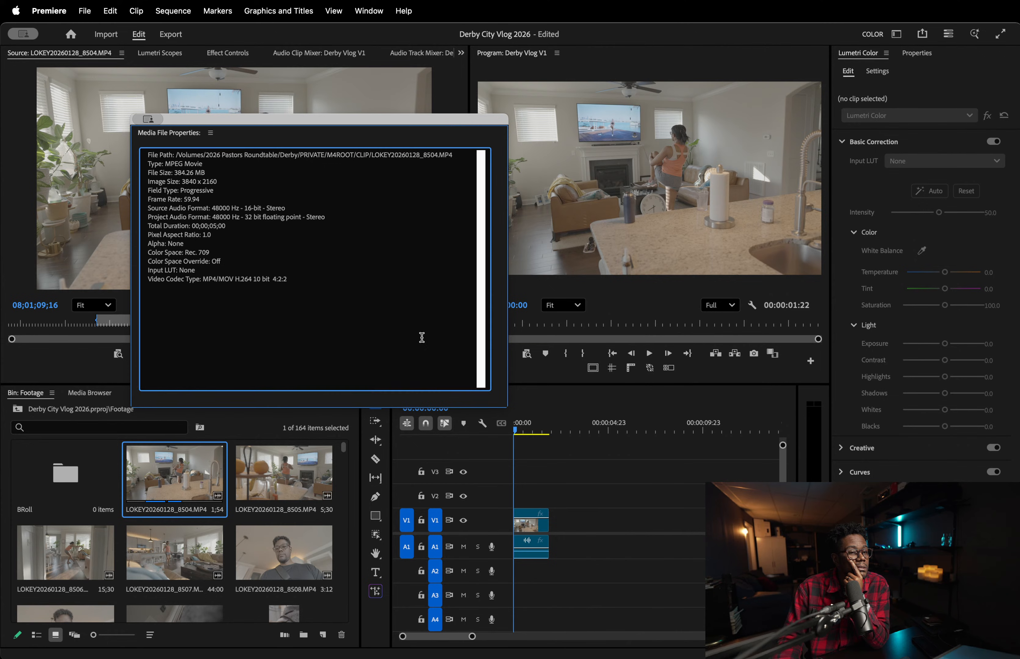
pyautogui.click(154, 120)
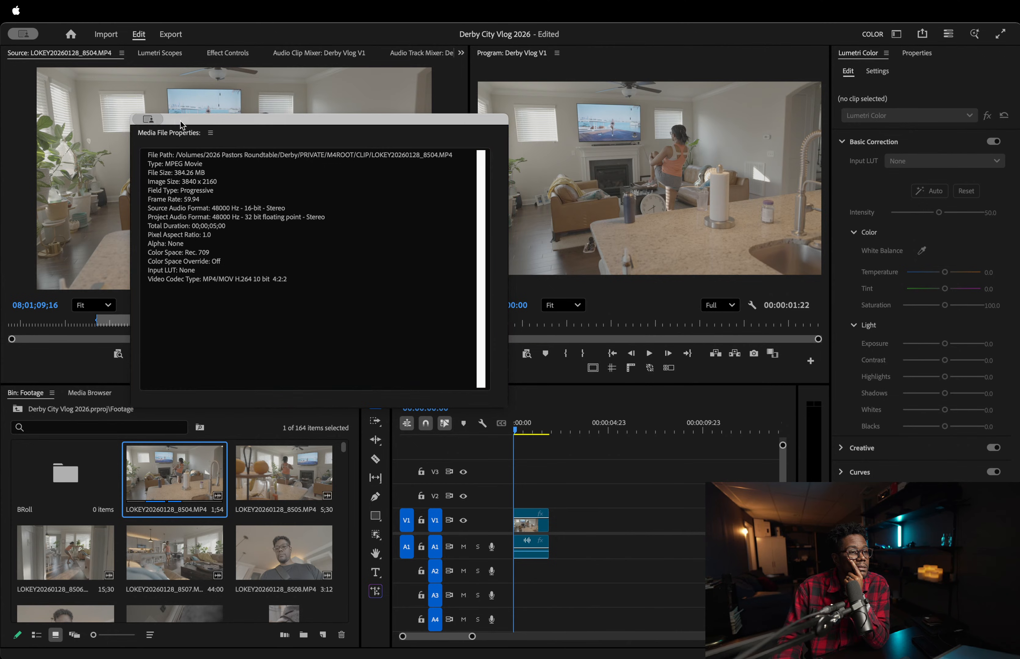
pyautogui.press('super+w')
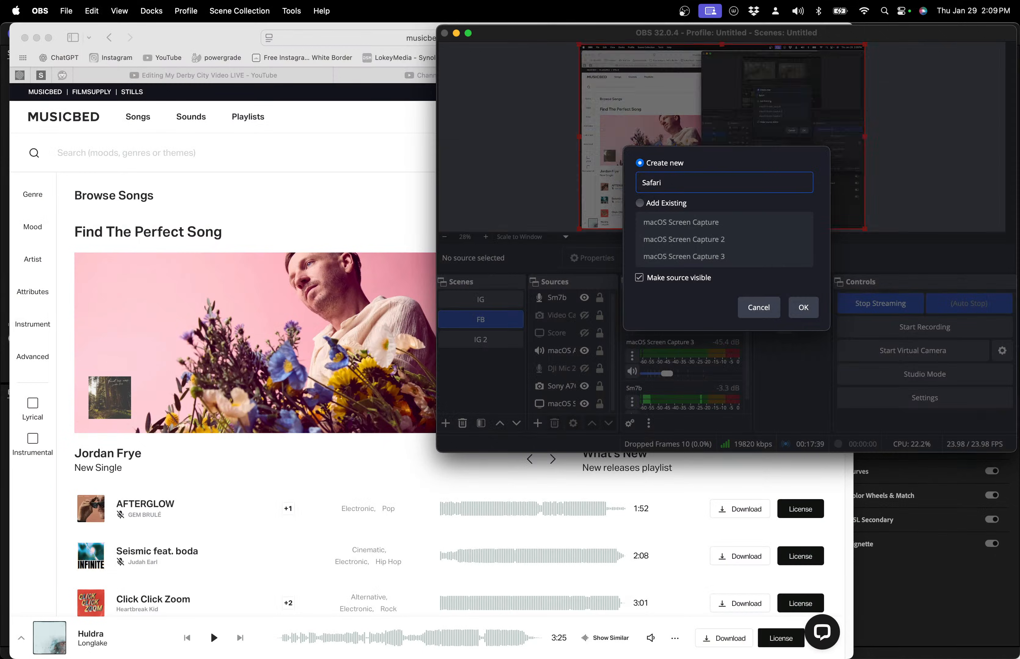
# - In OBS, create a new visible capture source named Safari in the FB scene and set it to capture the Safari window
pyautogui.press('Return')
pyautogui.click(630, 276)
pyautogui.click(628, 269)
pyautogui.click(620, 247)
pyautogui.click(617, 263)
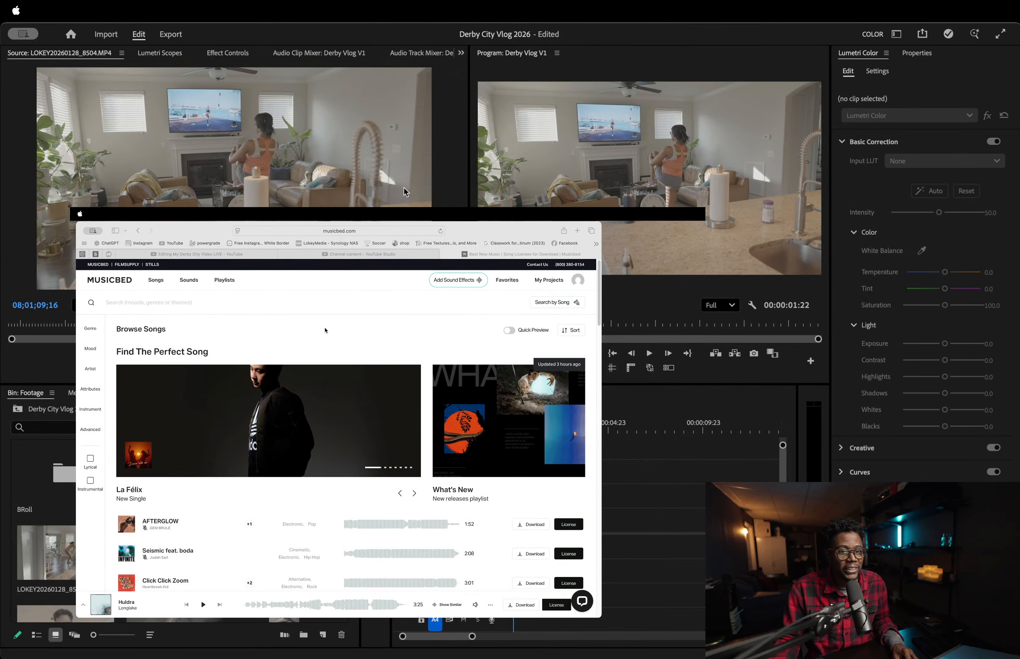
# - Switch to Musicbed in Safari and play the song AFTERGLOW from the Browse Songs list
pyautogui.click(289, 303)
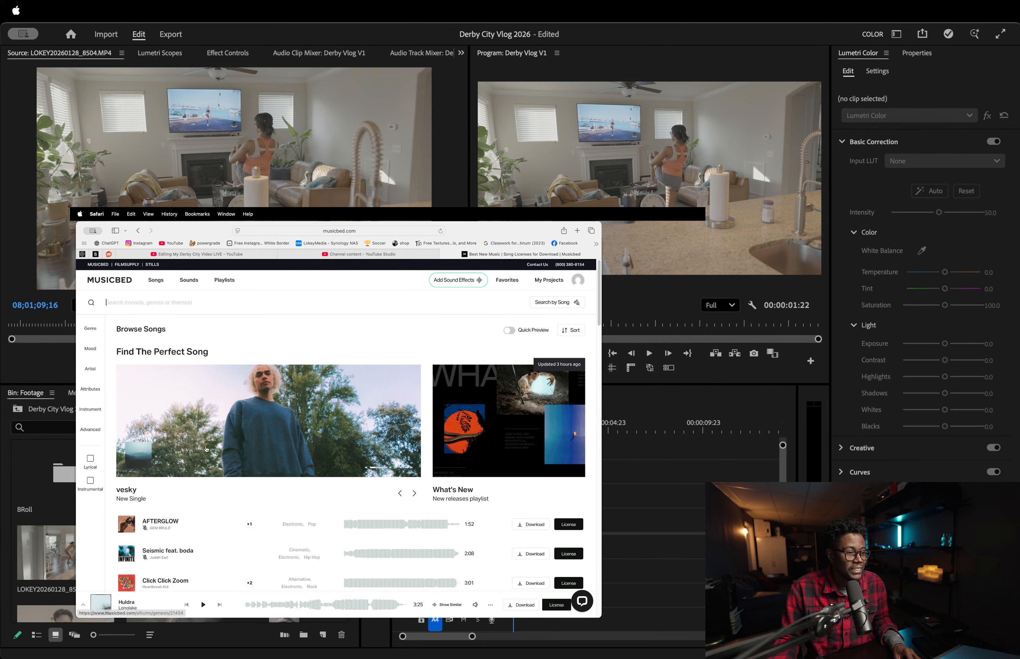
pyautogui.click(128, 526)
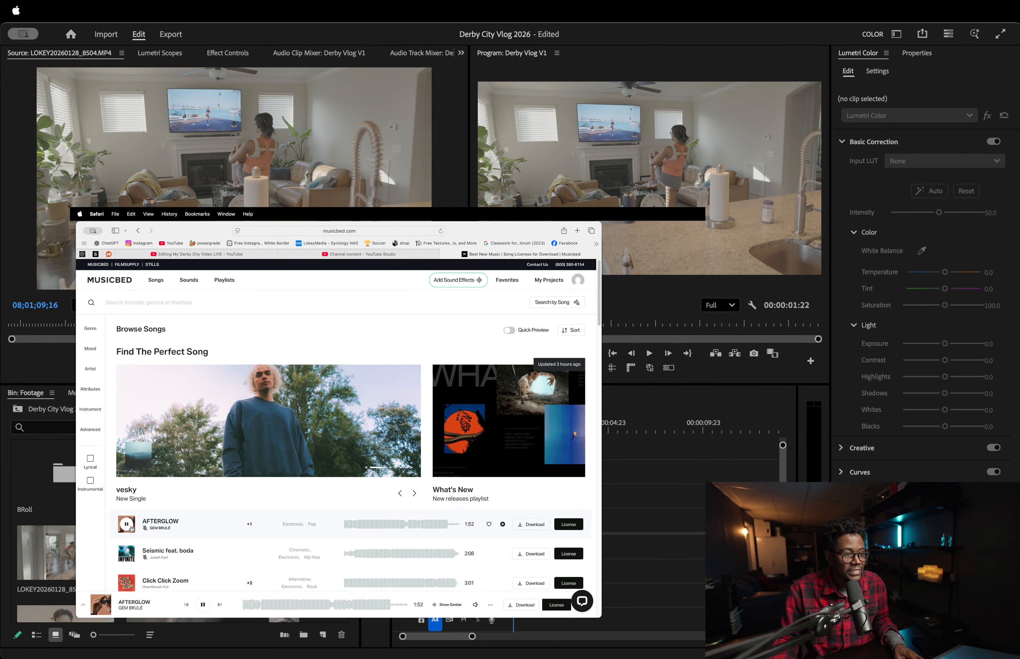
pyautogui.click(913, 257)
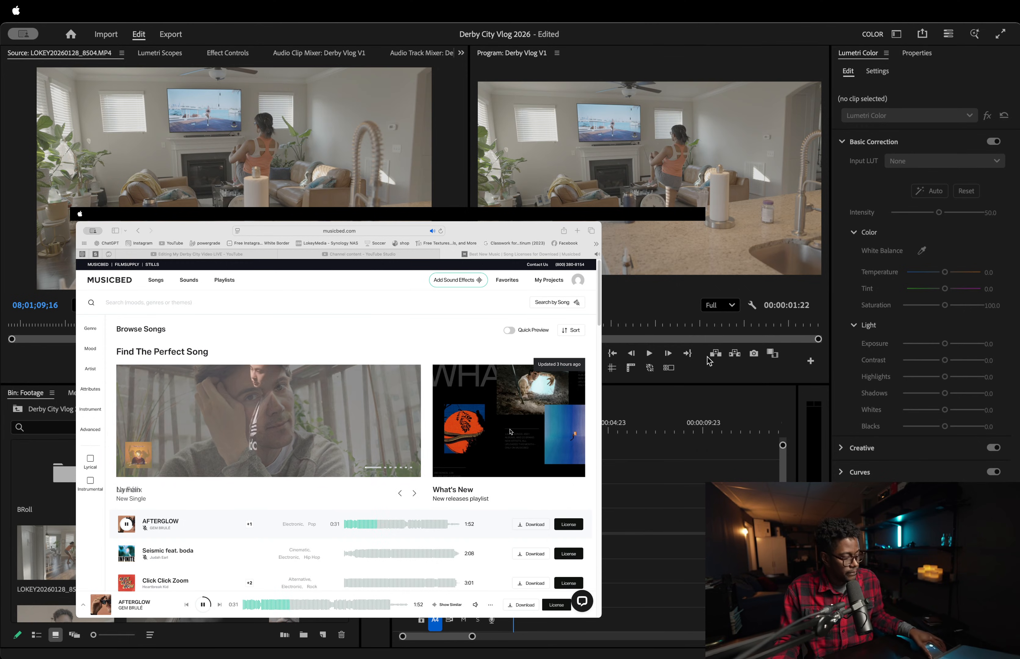
# - Listen to Seismic feat. boda, Click Click Zoom and Solstice in the Browse Songs list, skipping ahead in Solstice
pyautogui.click(295, 340)
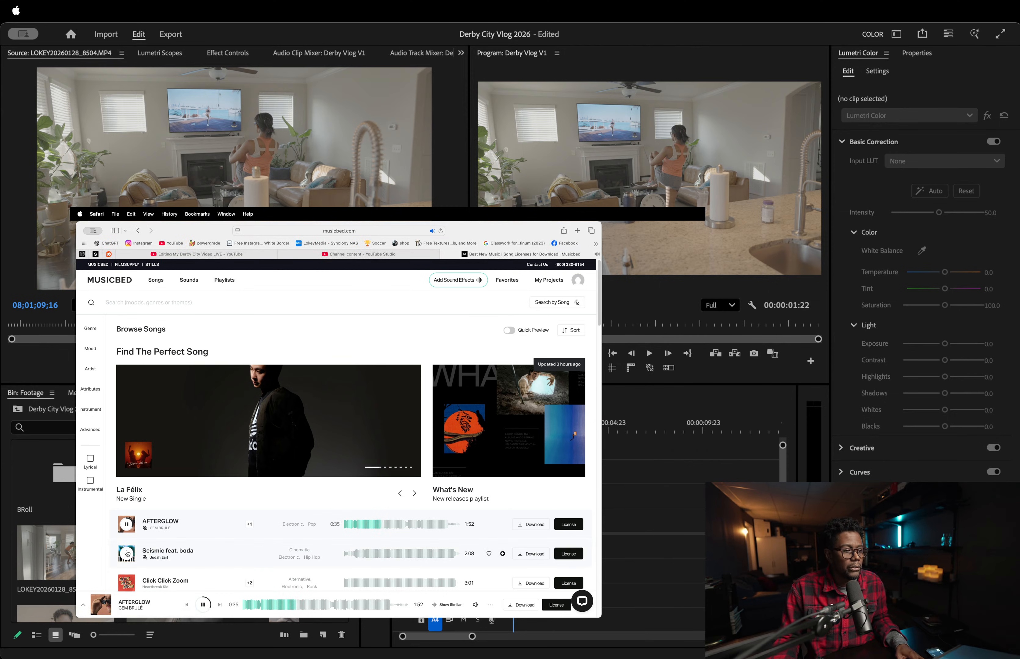
pyautogui.scroll(-2, 216, 498)
pyautogui.click(126, 462)
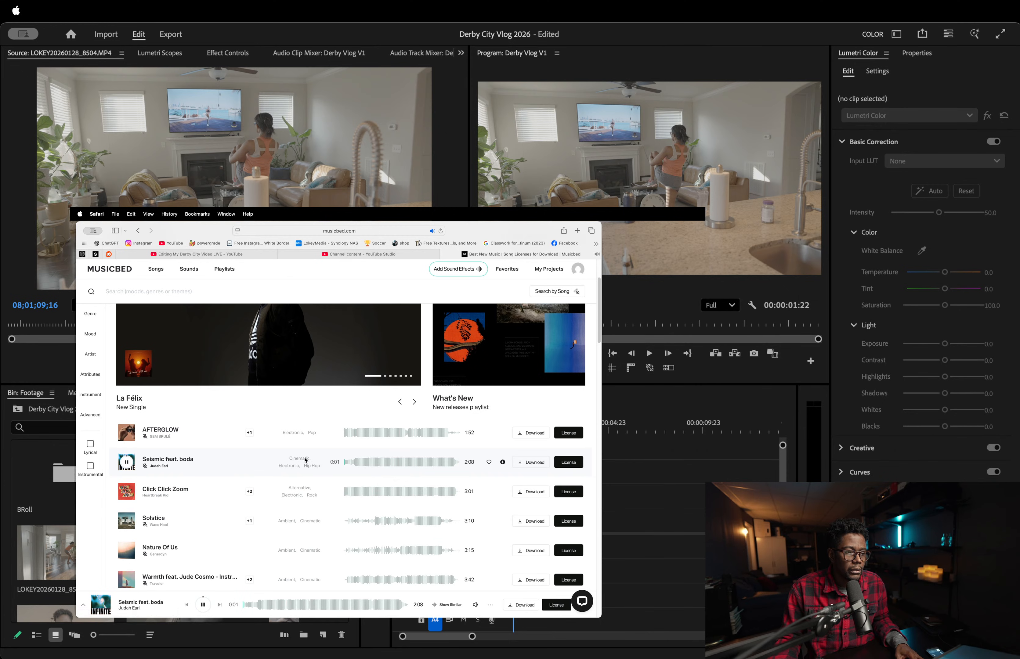
pyautogui.click(127, 494)
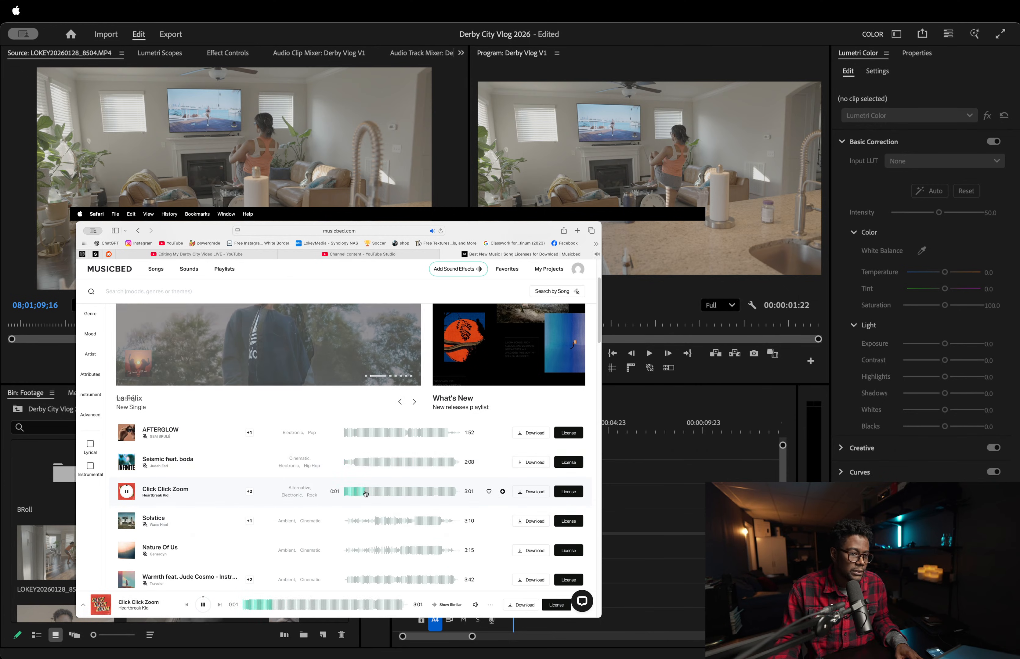
pyautogui.click(126, 521)
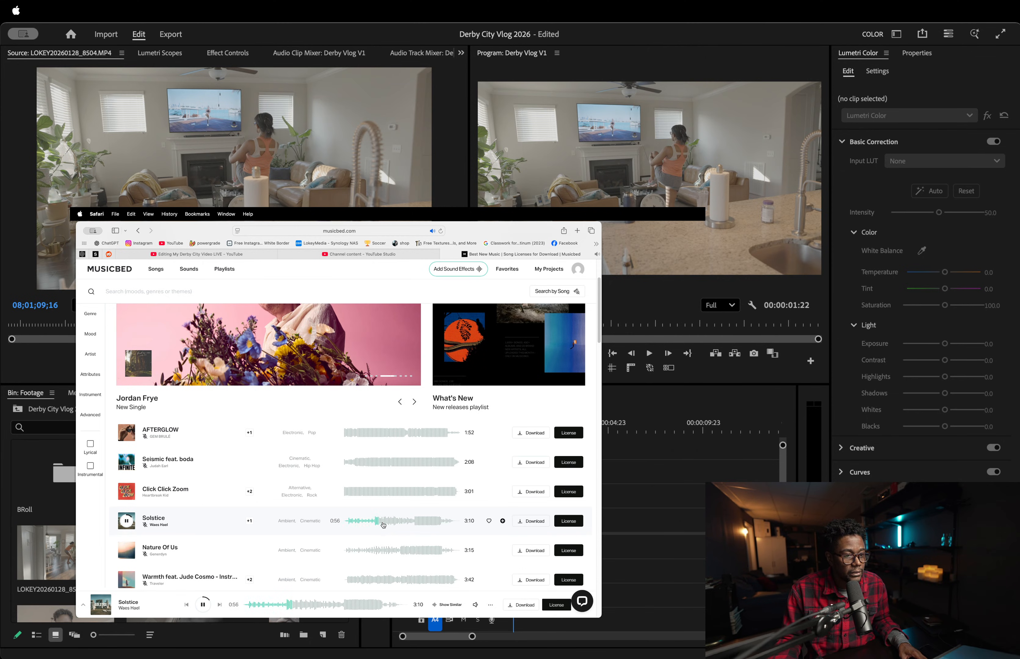
pyautogui.click(418, 524)
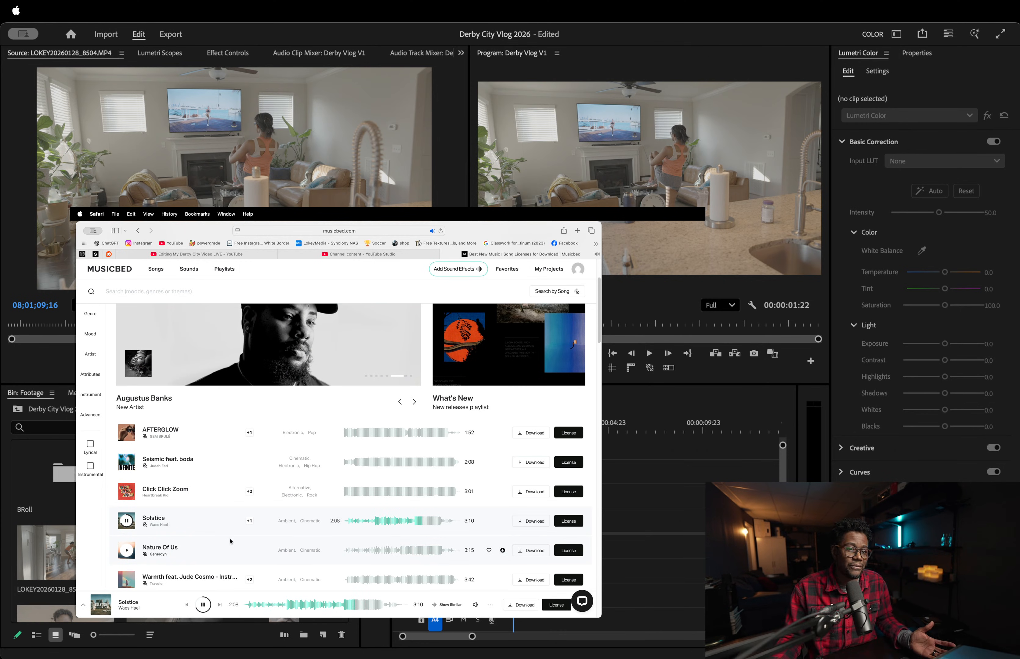
pyautogui.click(882, 267)
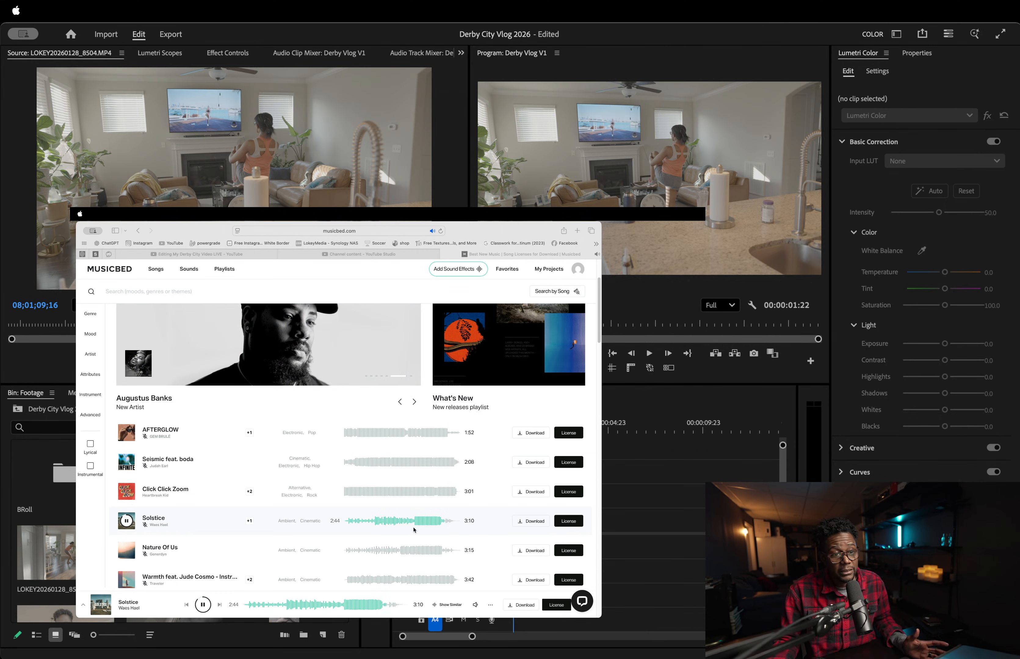
# - Add Solstice to the favorites and start licensing it, verifying that Standard Coverage fits the client and distribution needs
pyautogui.click(303, 290)
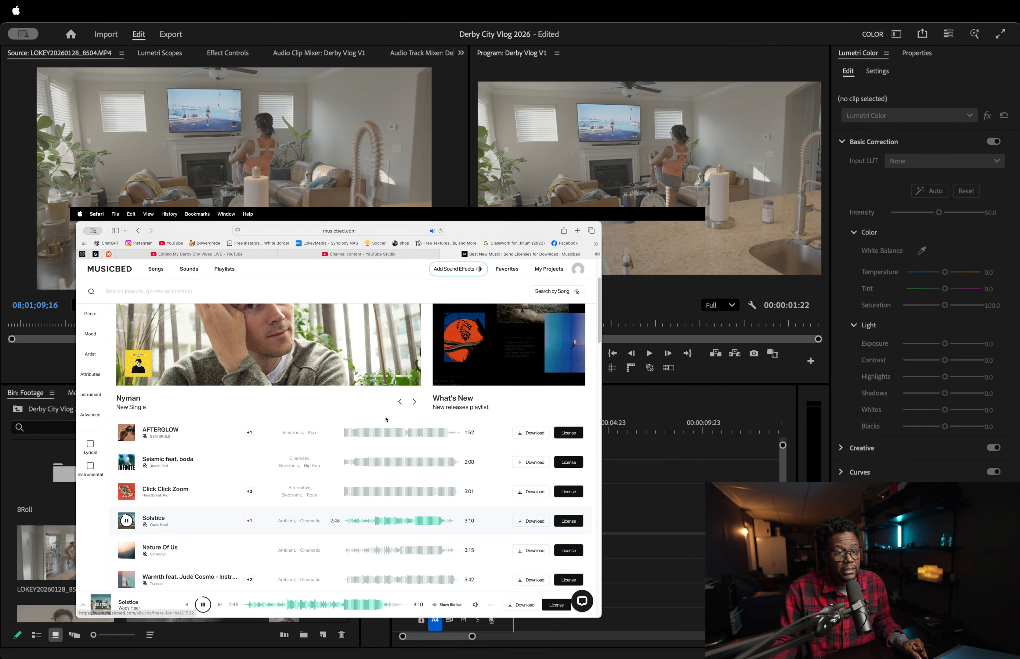
pyautogui.click(490, 522)
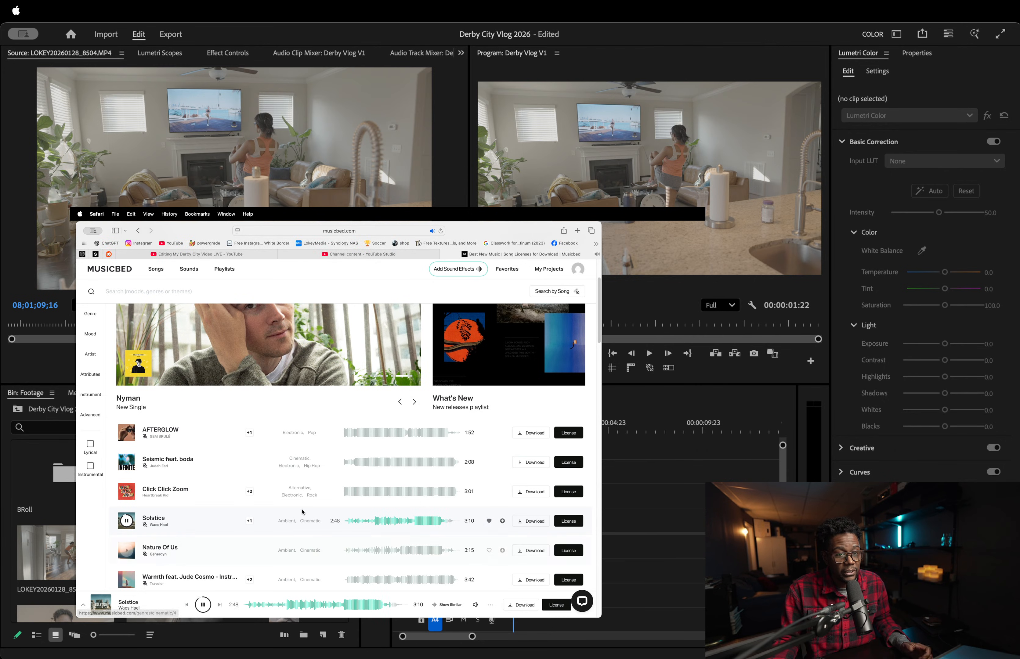
pyautogui.click(569, 521)
pyautogui.click(389, 458)
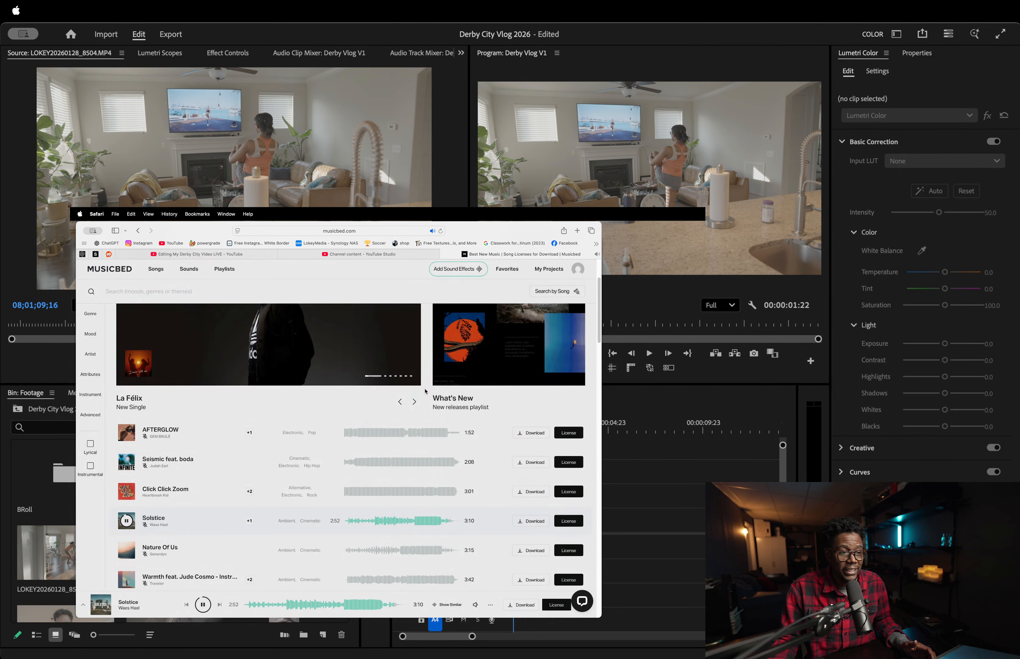
pyautogui.click(532, 521)
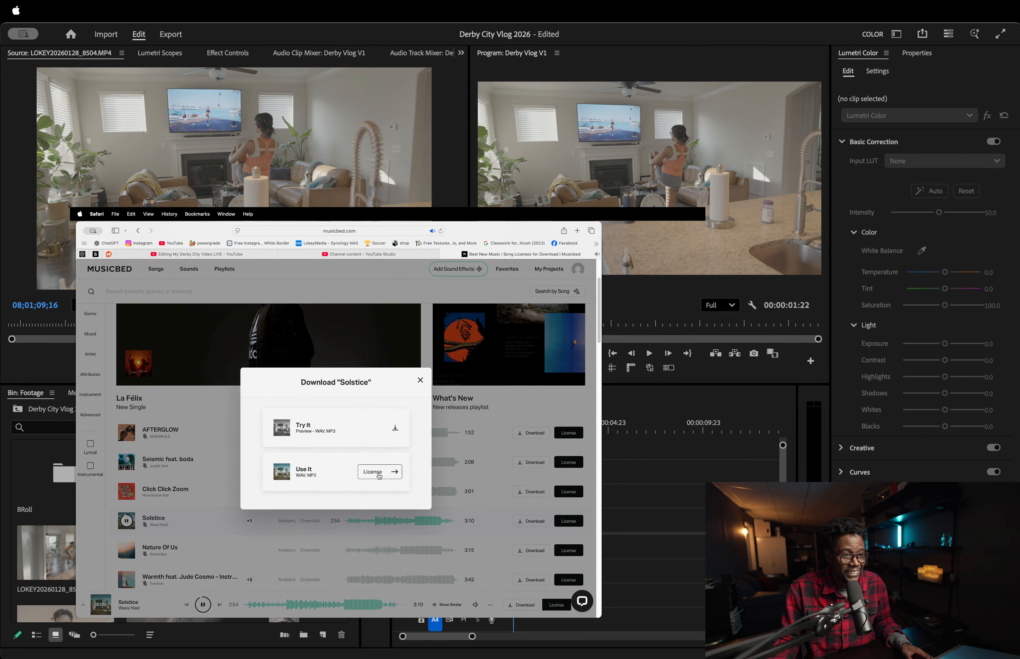
pyautogui.click(387, 476)
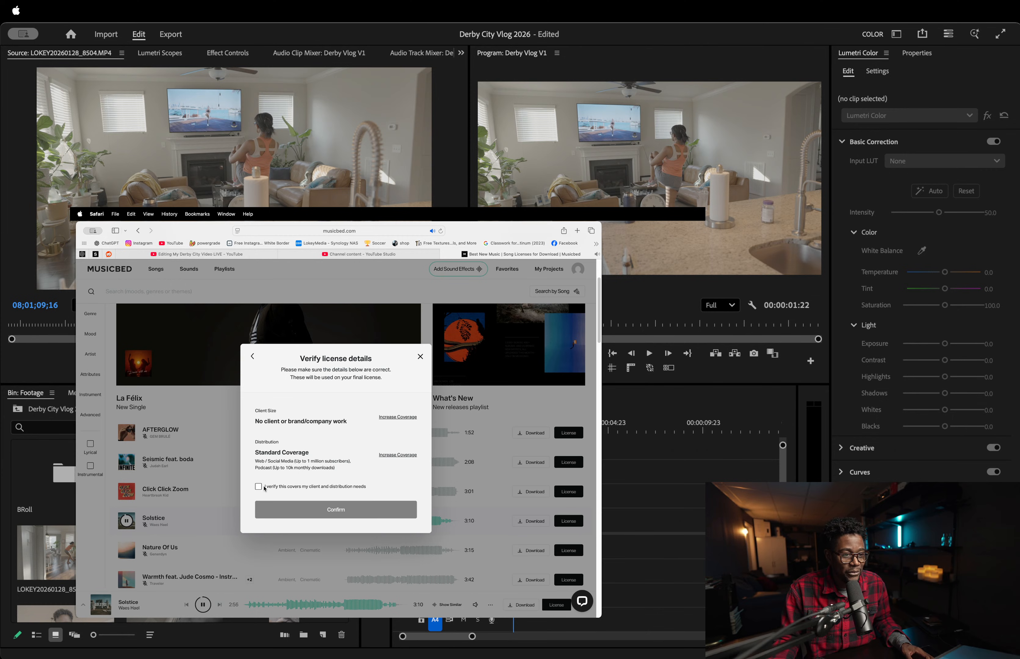
pyautogui.click(261, 489)
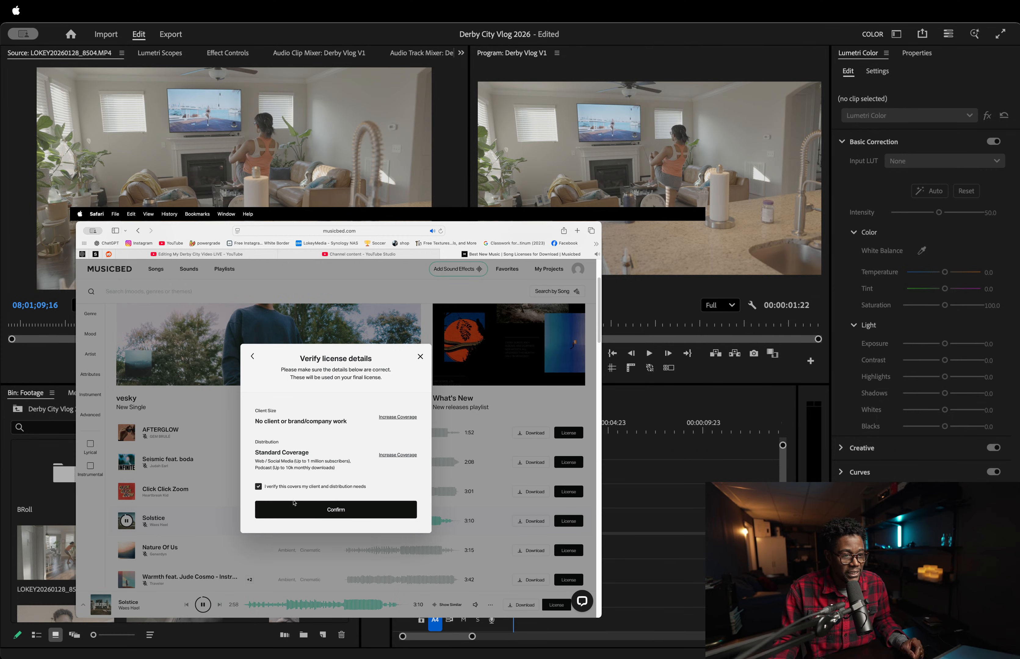
pyautogui.click(324, 510)
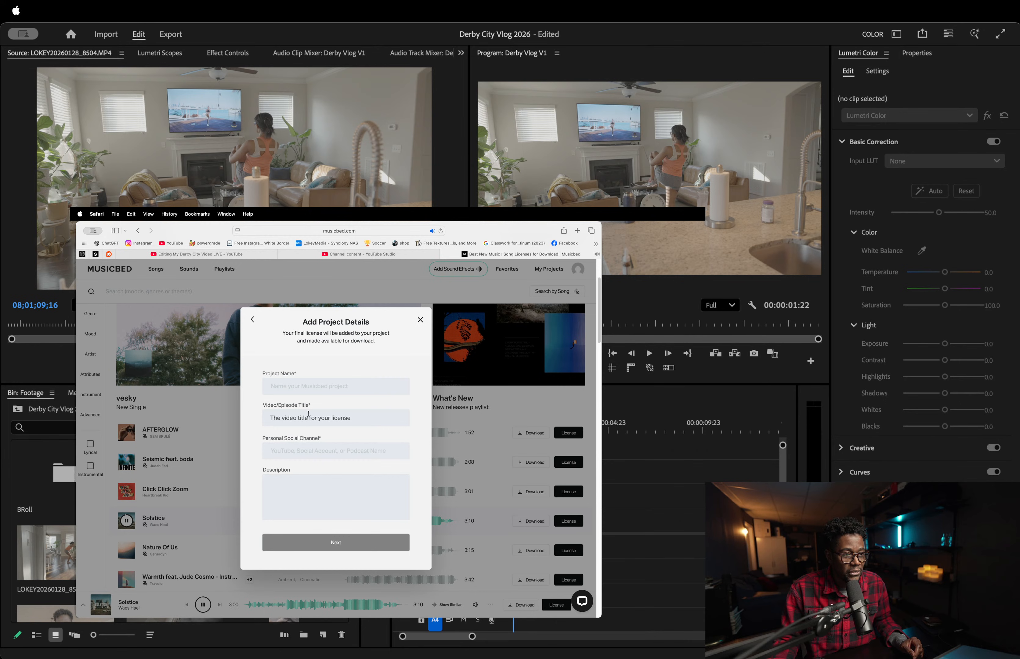
# - Assign the Solstice license to the existing MS Youtube vid project and confirm it without adding other songs
pyautogui.click(300, 390)
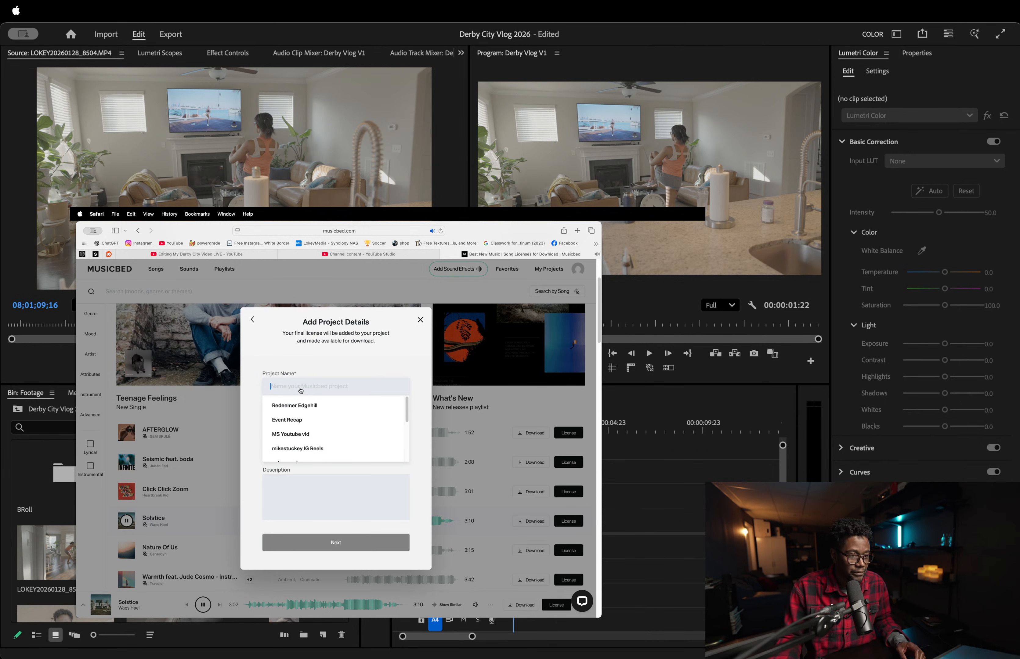
pyautogui.click(302, 434)
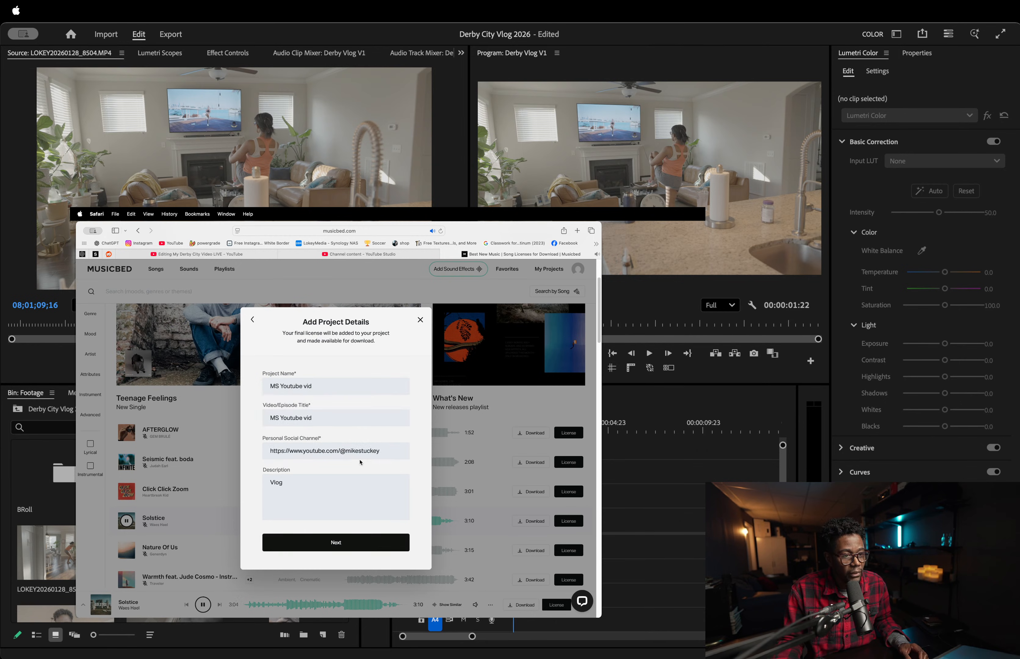
pyautogui.click(346, 550)
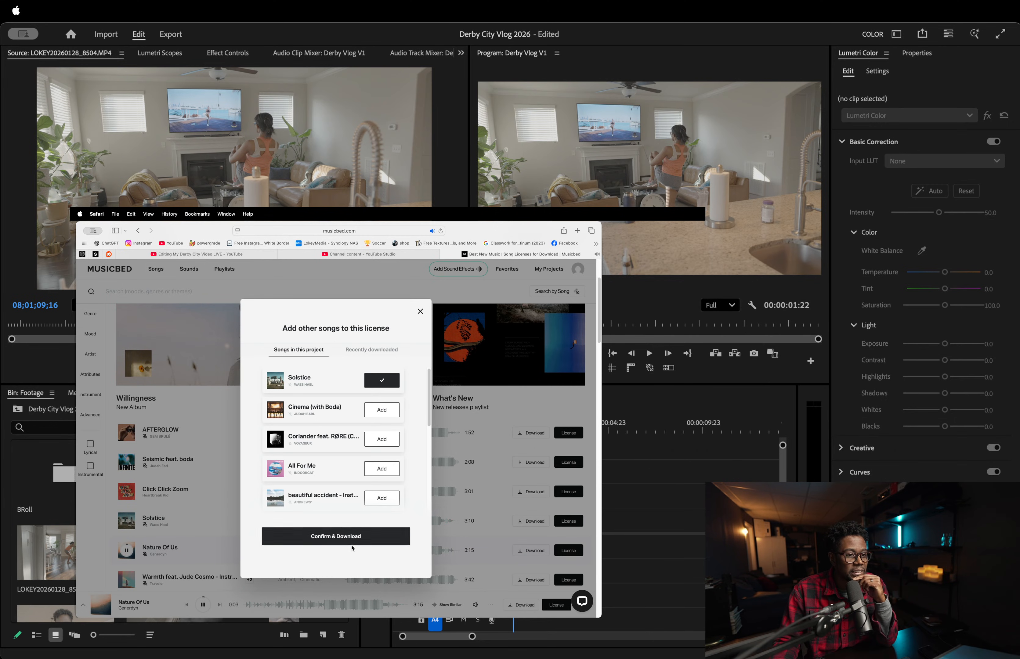
pyautogui.click(350, 540)
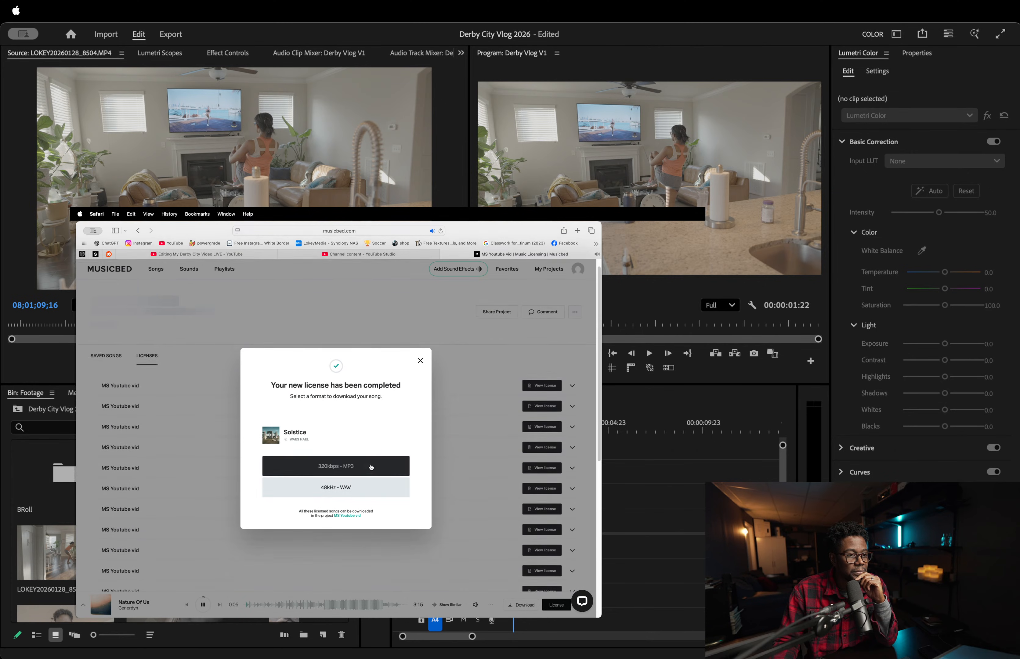
# - Download Solstice as a 48kHz WAV into a new folder named Music on the 2026 Pastors Roundtable drive
pyautogui.click(365, 482)
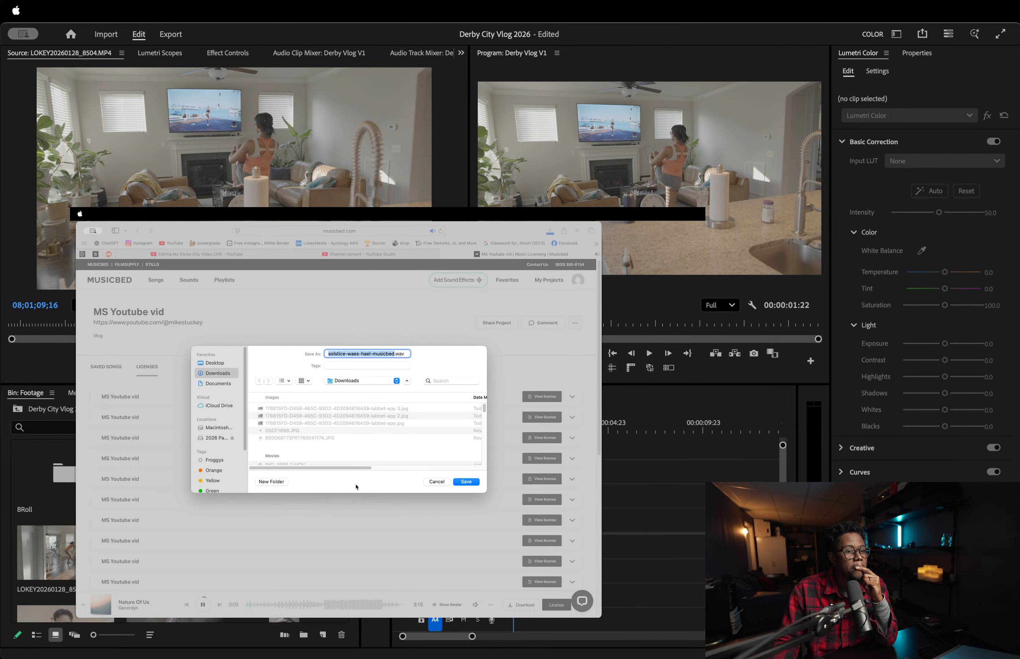
pyautogui.click(216, 438)
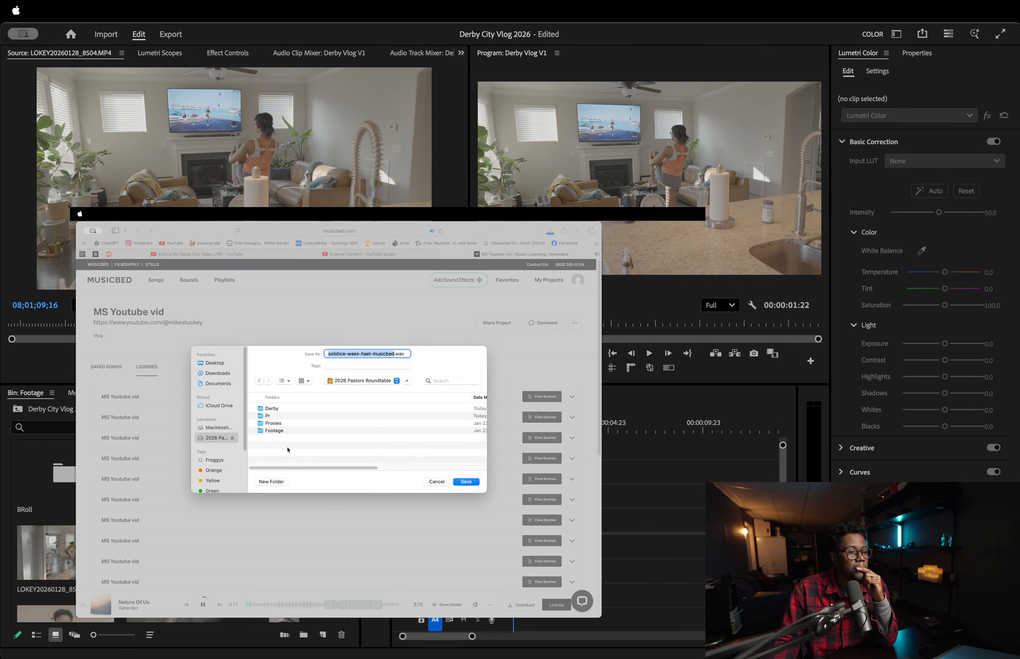
pyautogui.click(272, 482)
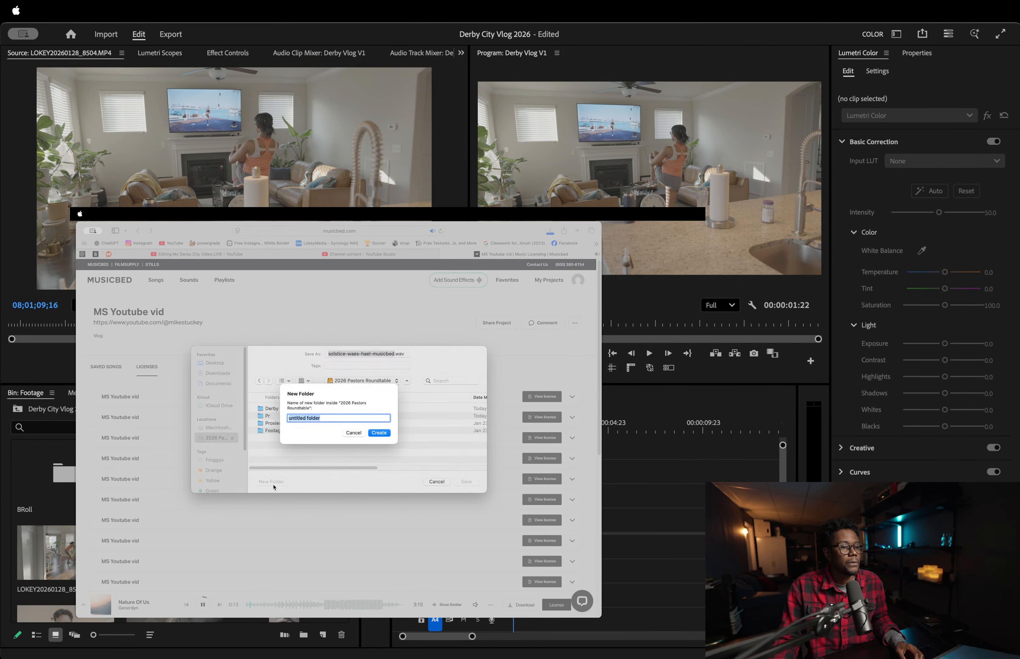
pyautogui.write('Music')
pyautogui.press('Return')
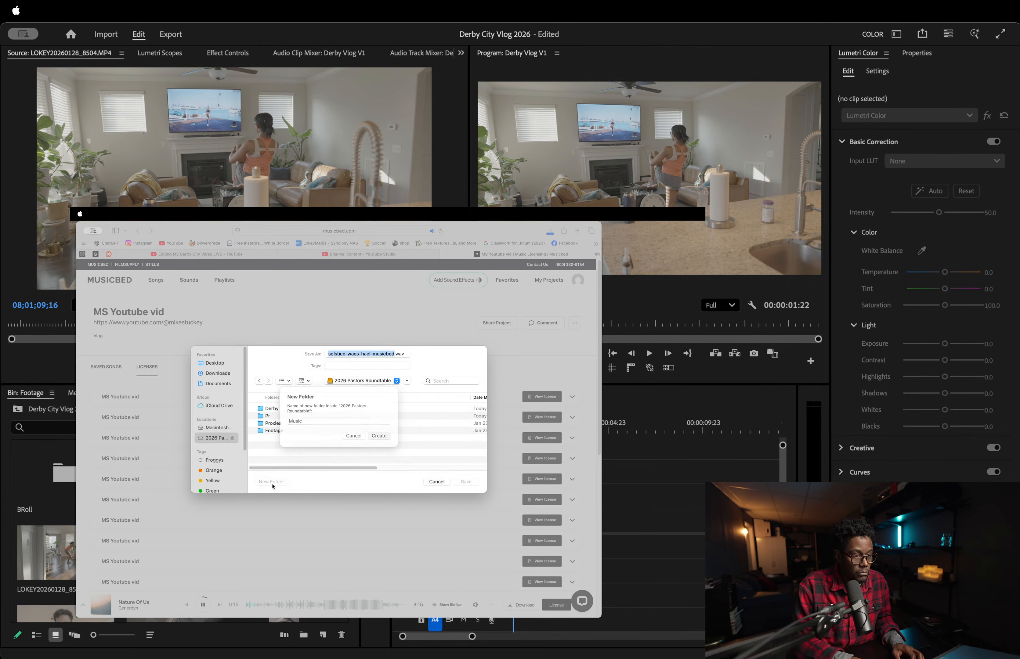
pyautogui.click(466, 482)
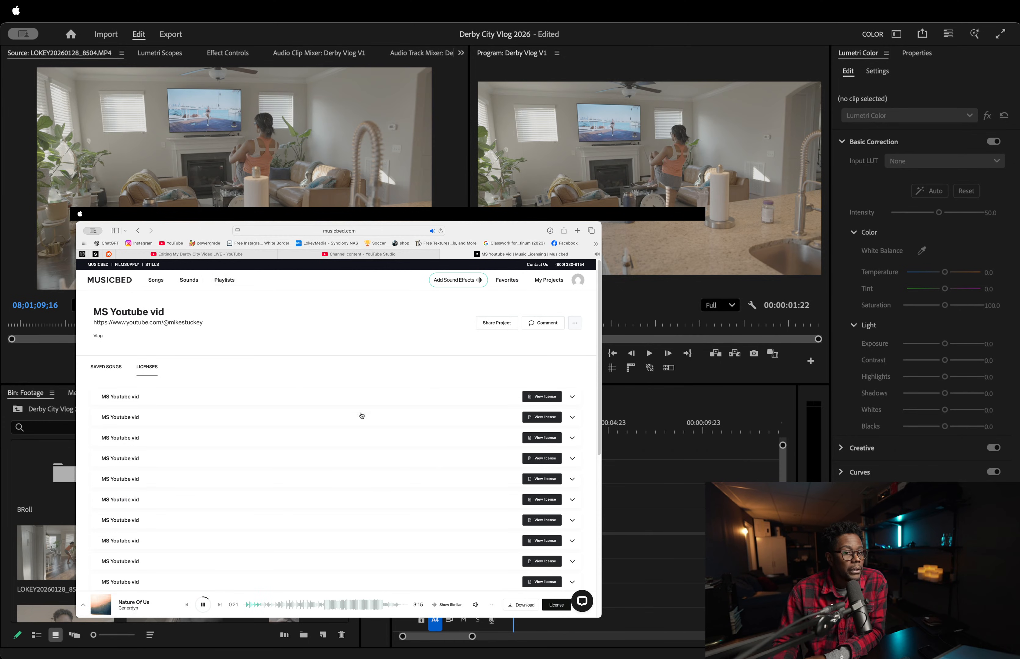
# - Return to the Musicbed song list, check the Editing My Derby City Video LIVE page on YouTube, and minimize Safari
pyautogui.scroll(-3, 196, 467)
pyautogui.scroll(3, 178, 451)
pyautogui.click(127, 285)
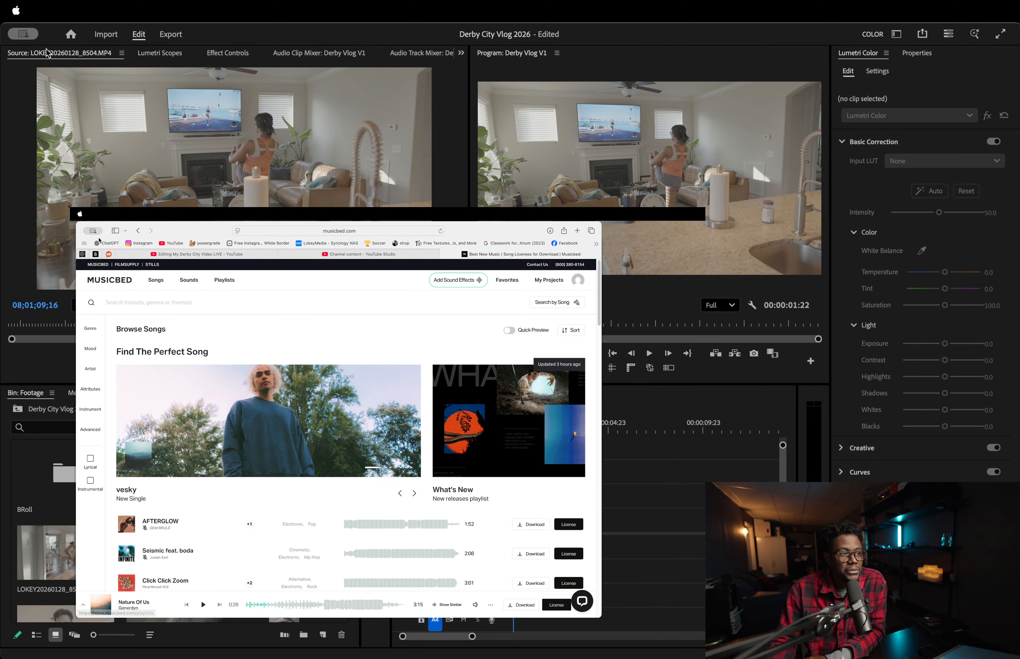
pyautogui.click(181, 254)
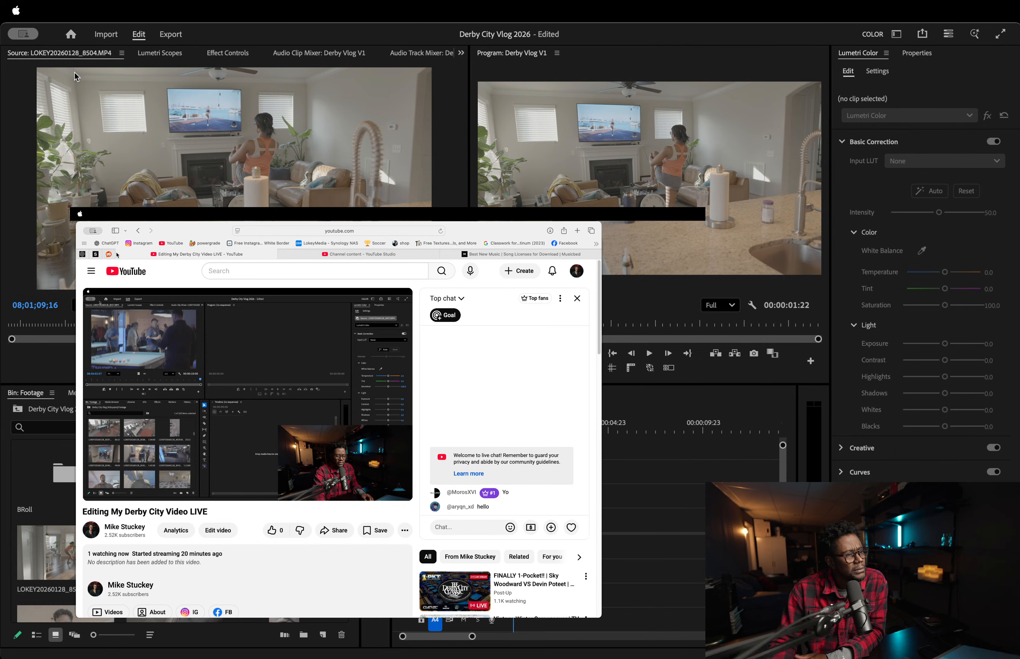
pyautogui.press('super+m')
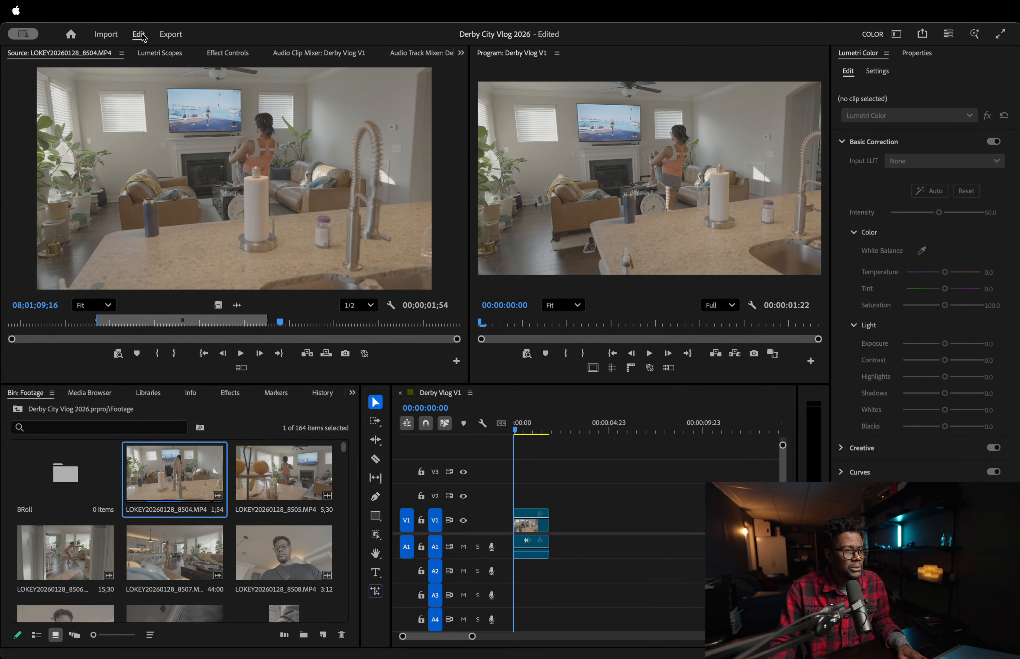
# - Switch back to Premiere and play the opening clip from the start of the Derby Vlog V1 timeline
pyautogui.click(54, 37)
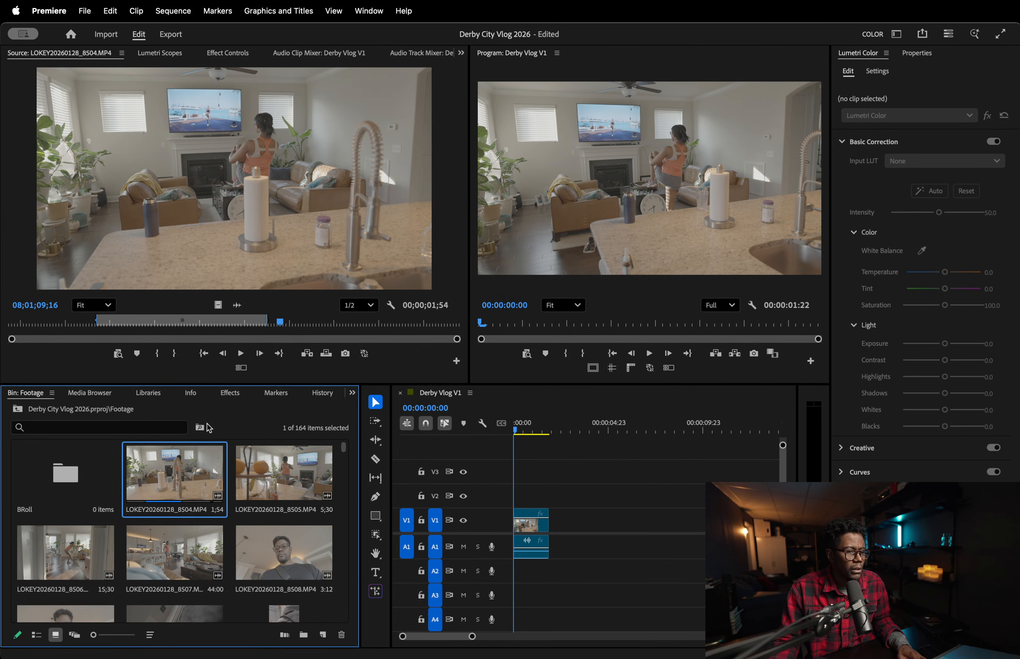
pyautogui.moveTo(529, 432); pyautogui.dragTo(493, 433)
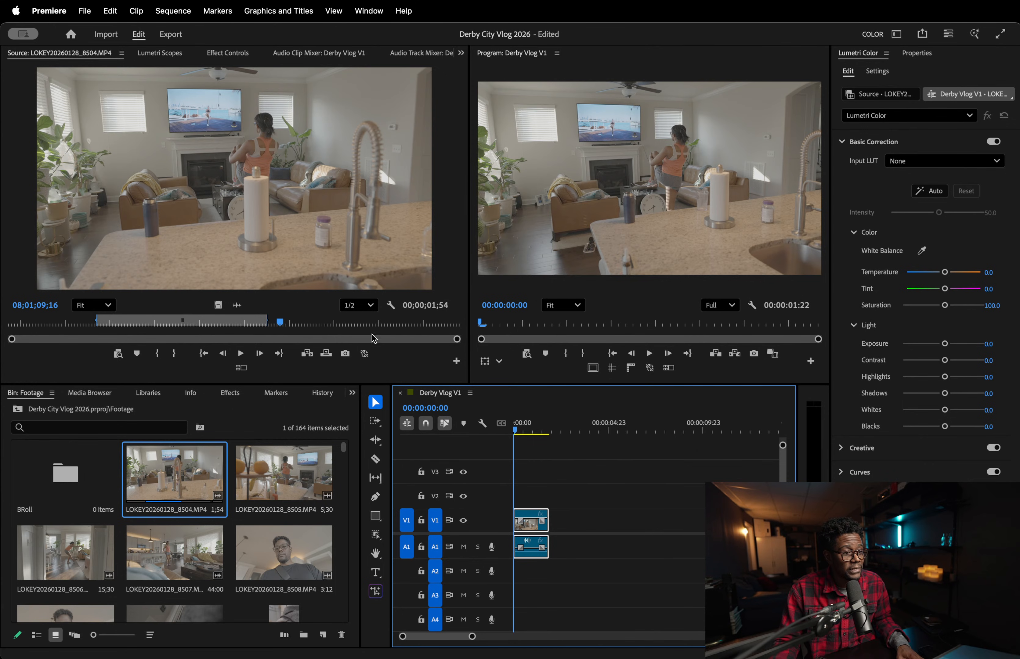
pyautogui.press('space')
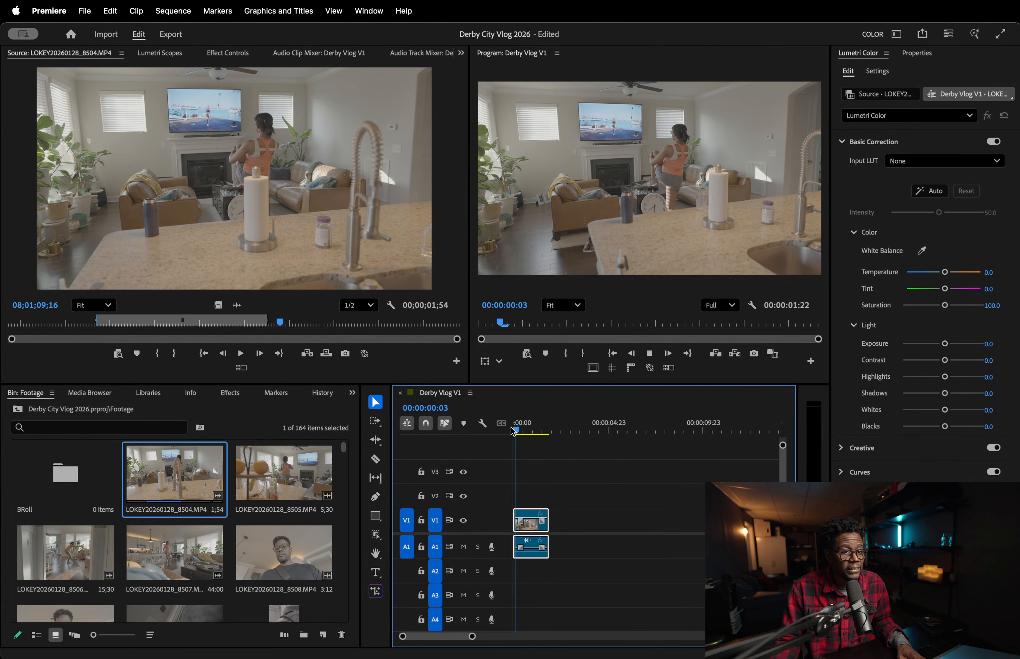
pyautogui.press('space')
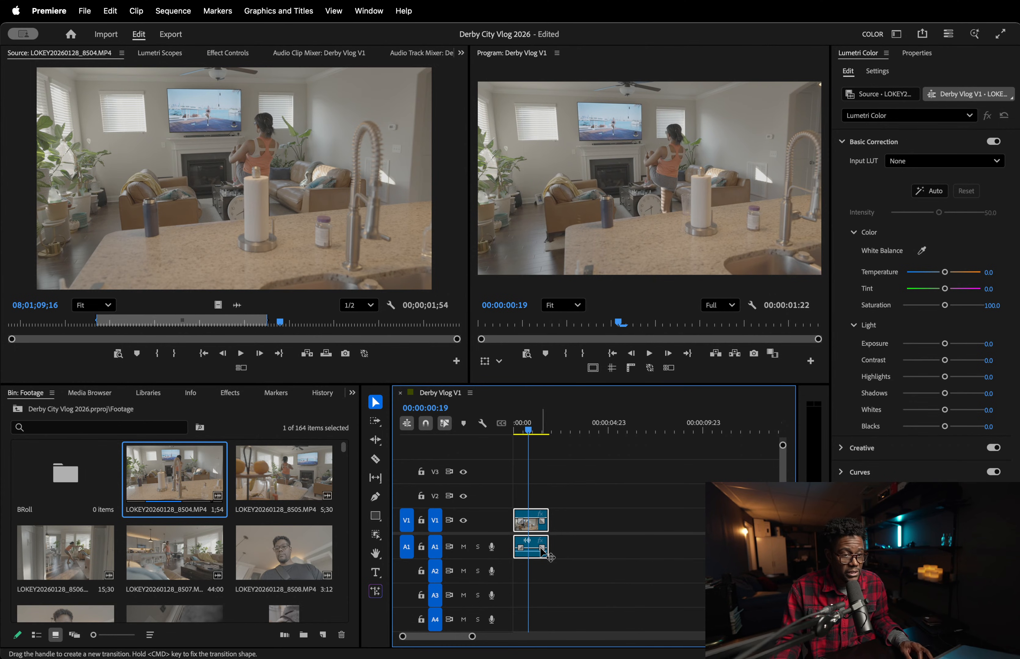
# - Set the opening timeline clip's speed to 40% and play back the slowed result
pyautogui.press('cmd+r')
pyautogui.write('40')
pyautogui.press('Return')
pyautogui.press('space')
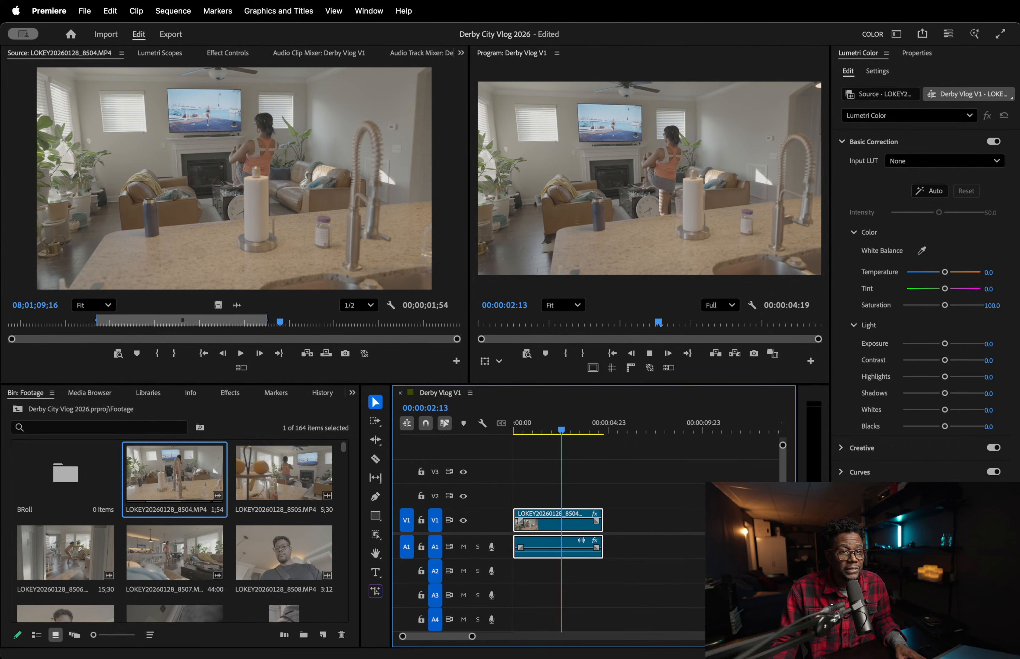
pyautogui.press('space')
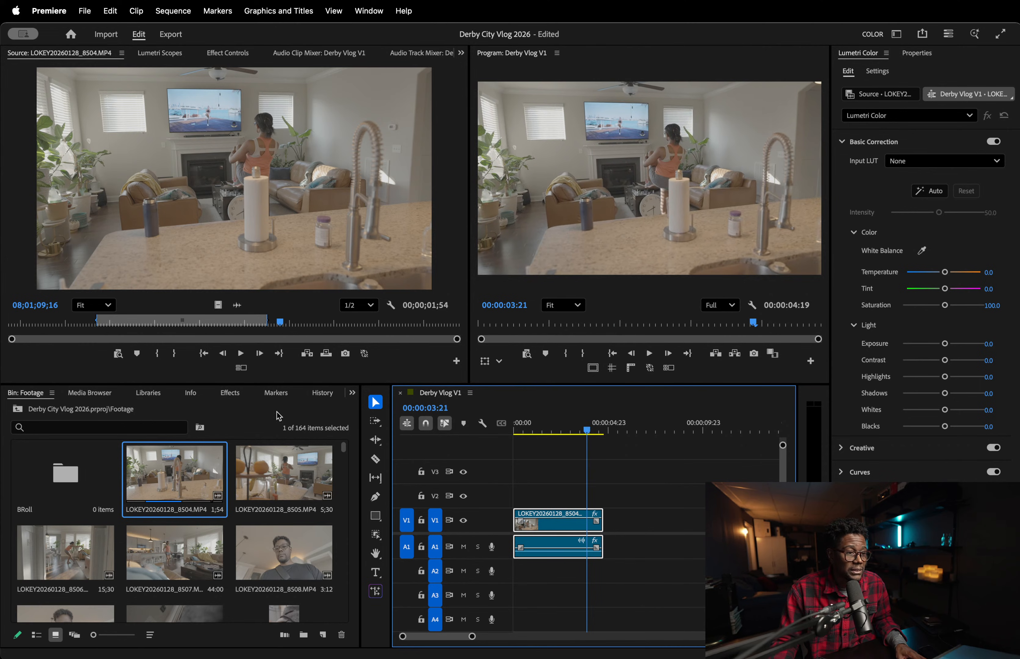
# - Try to apply Warp Stabilizer directly to the slowed opening clip, and undo it
pyautogui.click(230, 394)
pyautogui.moveTo(64, 547); pyautogui.dragTo(557, 525)
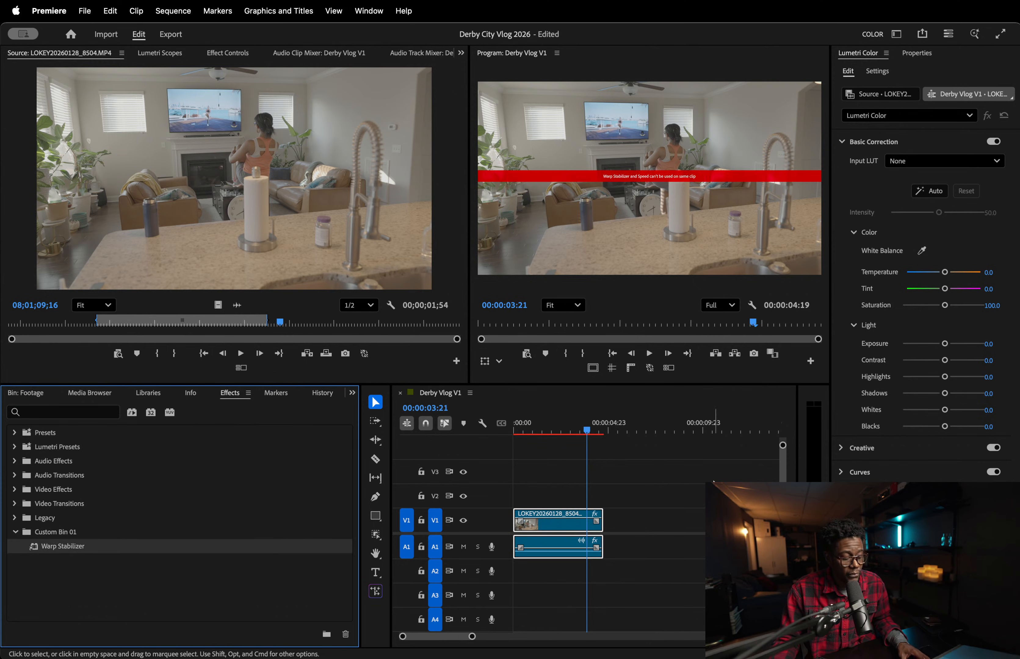
pyautogui.press('super+z')
# - Nest the slowed opening clip under the default name and apply Warp Stabilizer to the nested sequence
pyautogui.rightClick(572, 527)
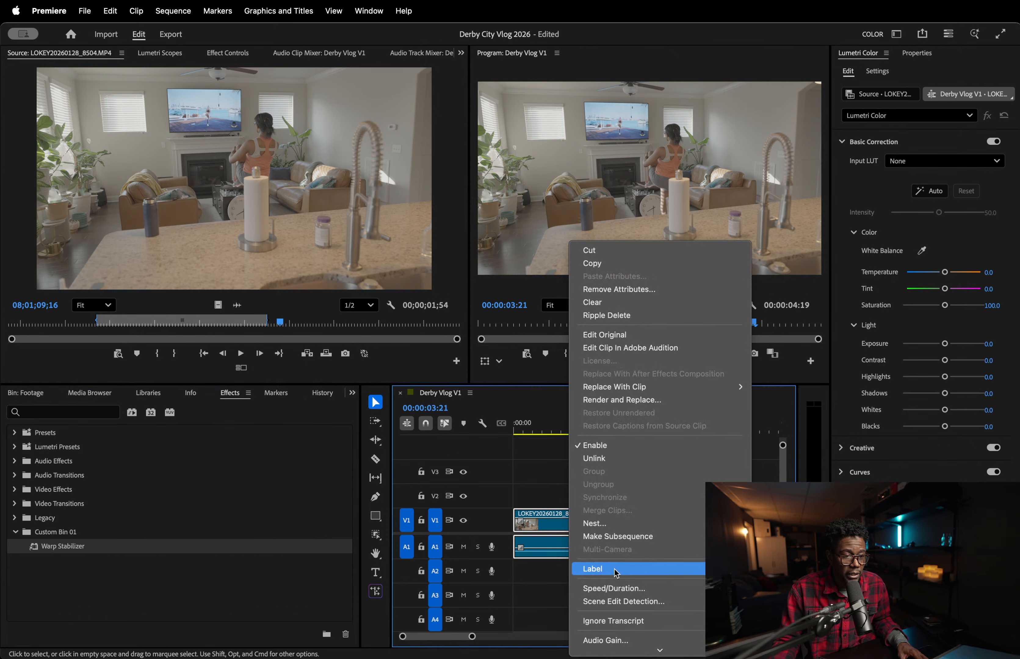
pyautogui.click(611, 523)
pyautogui.click(571, 361)
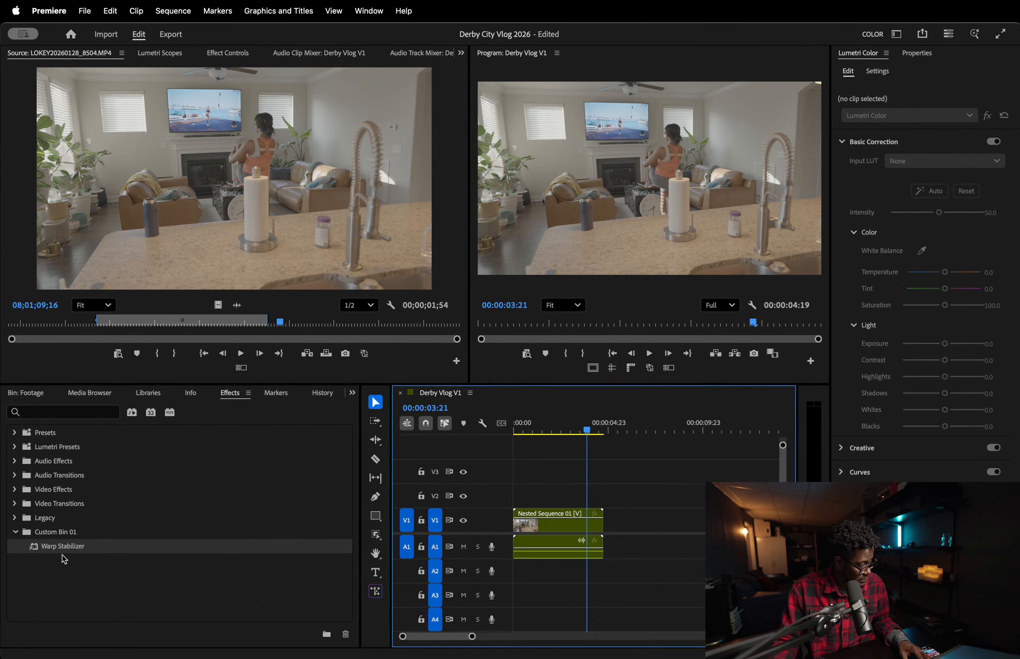
pyautogui.moveTo(62, 553); pyautogui.dragTo(545, 526)
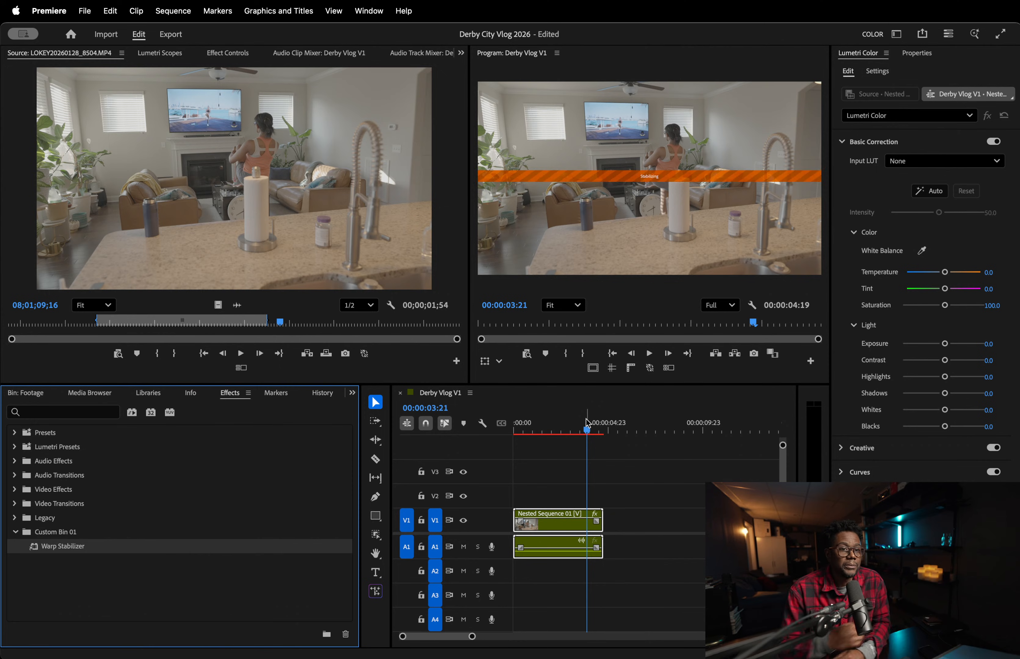
# - Play back the stabilized nested clip from the start of the Derby Vlog V1 timeline
pyautogui.moveTo(587, 425); pyautogui.dragTo(497, 433)
pyautogui.press('space')
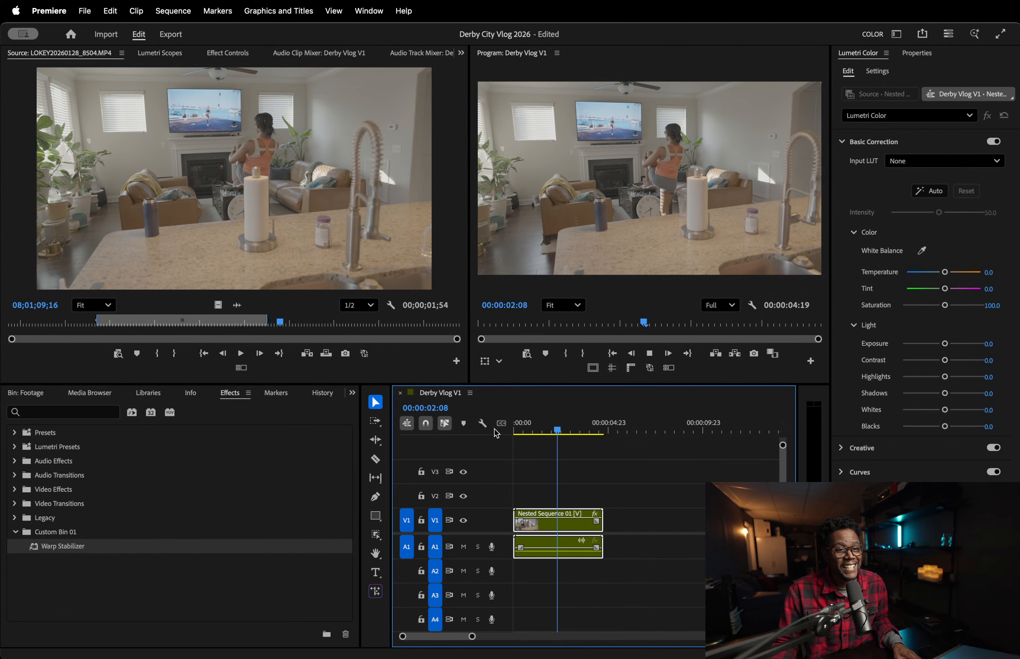
pyautogui.press('space')
pyautogui.click(521, 429)
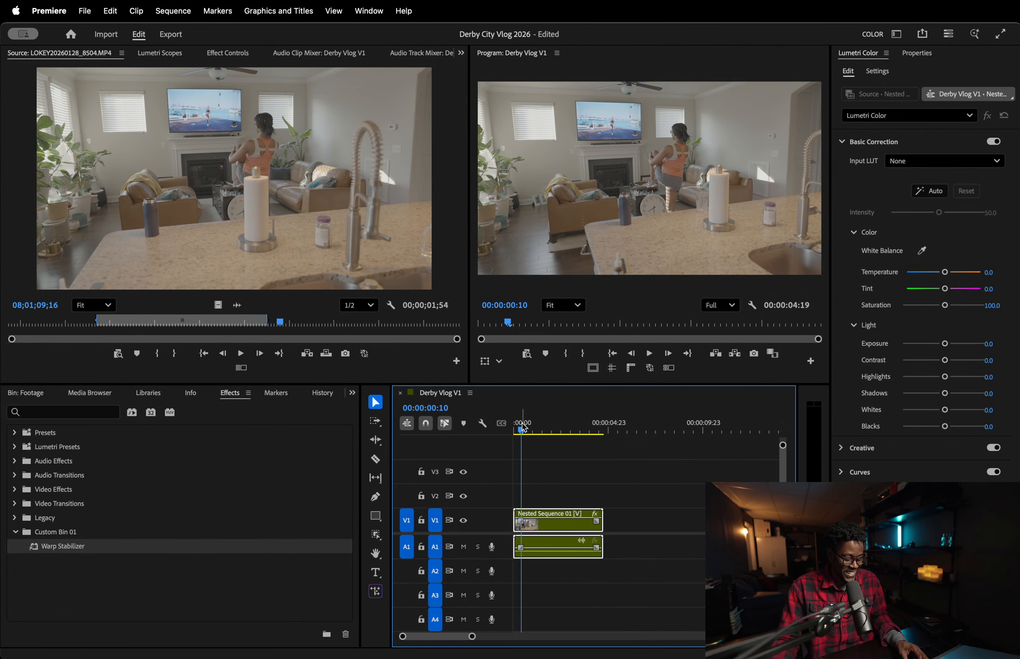
pyautogui.press('space')
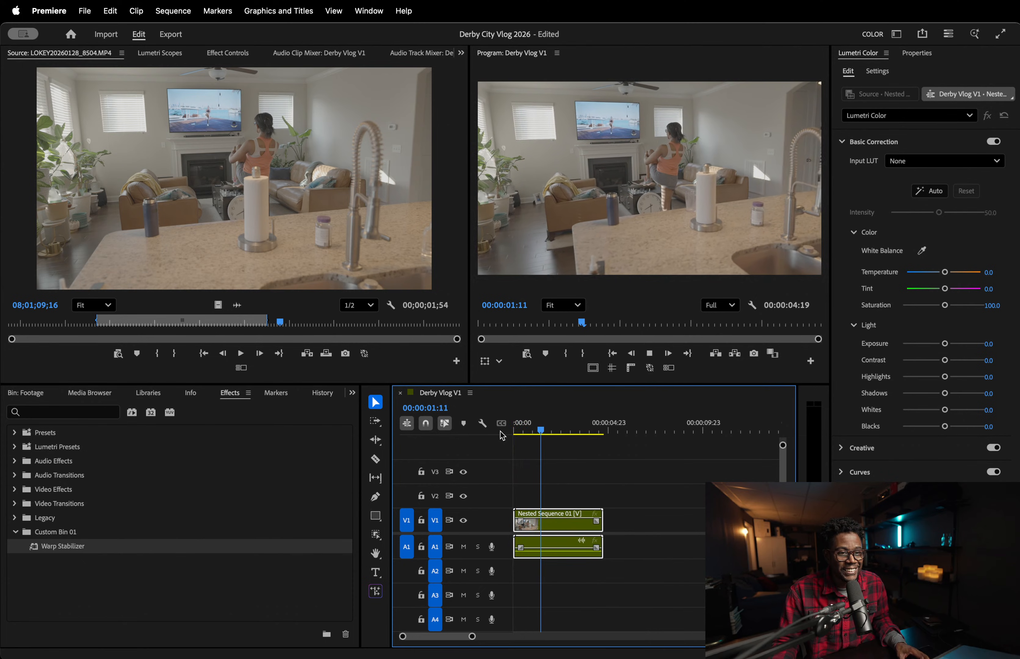
pyautogui.press('space')
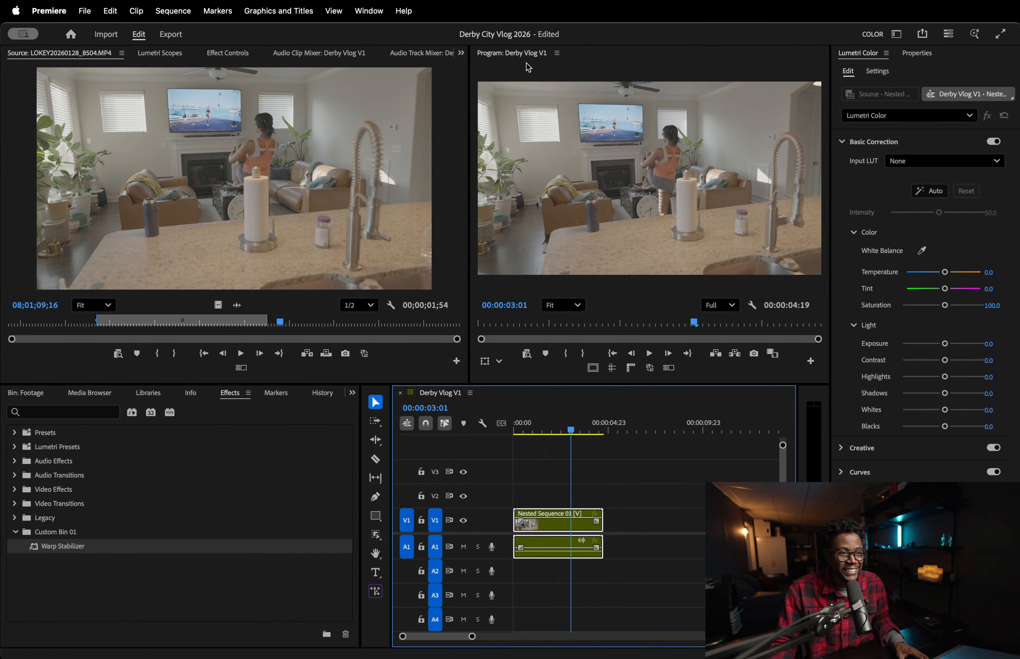
# - Review the stabilized opening clip from the start in full-screen playback of the Program monitor
pyautogui.click(530, 59)
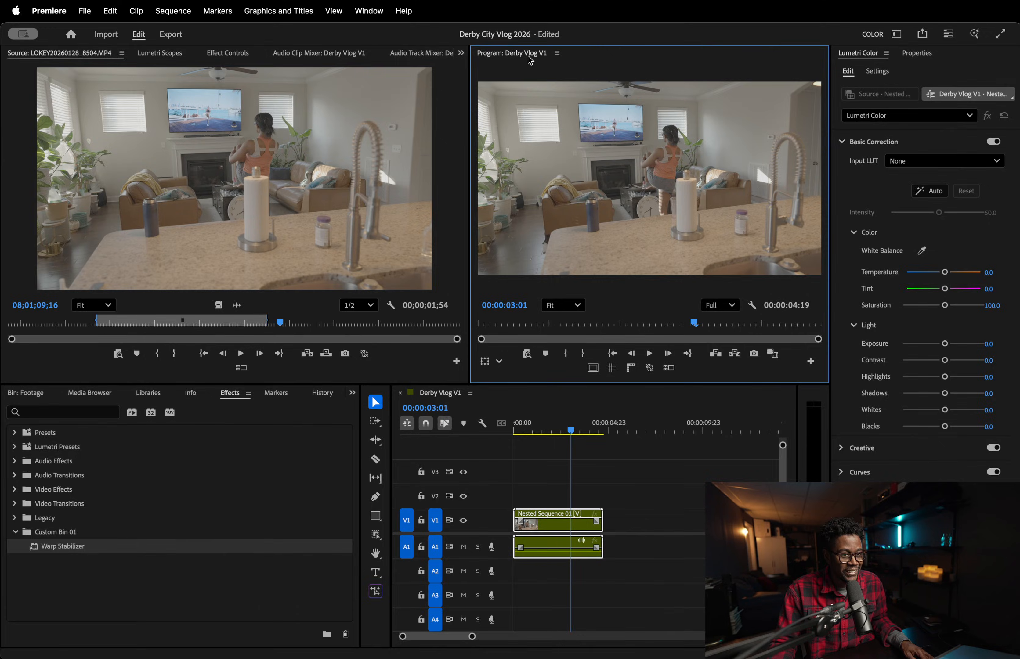
pyautogui.hotkey('ctrl', '`')
pyautogui.press('space')
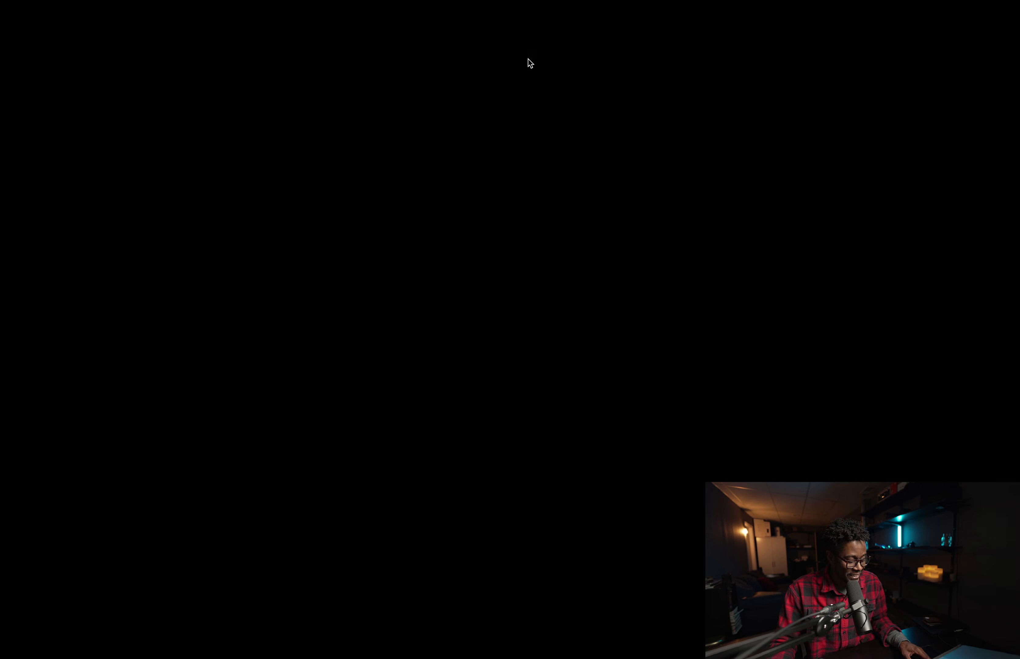
pyautogui.hotkey('ctrl', '`')
pyautogui.moveTo(566, 429); pyautogui.dragTo(501, 424)
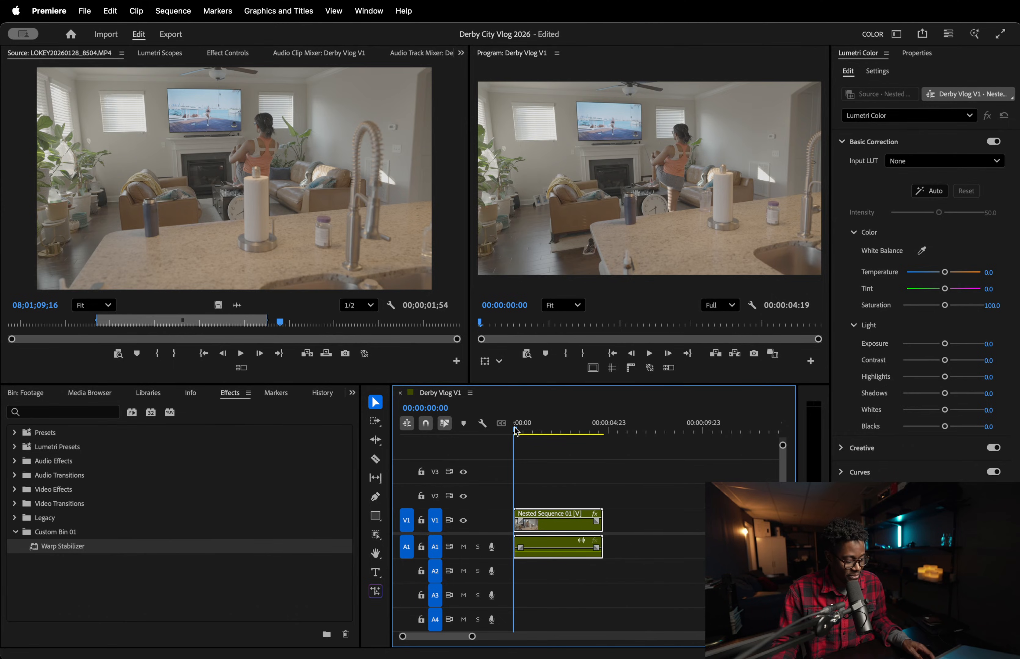
pyautogui.hotkey('ctrl', '`')
pyautogui.press('space')
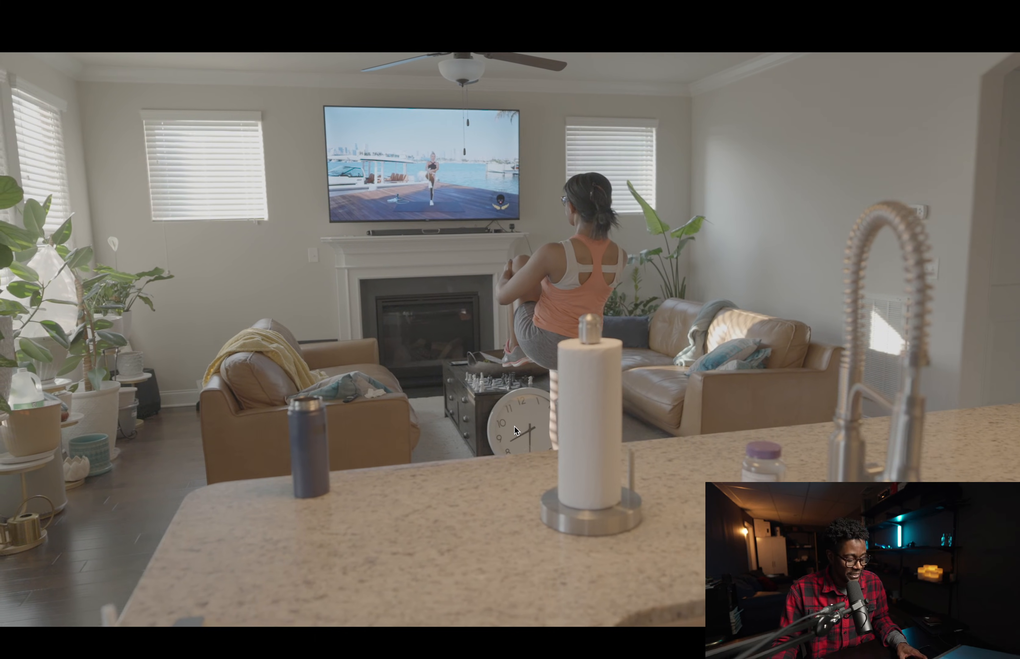
pyautogui.hotkey('ctrl', '`')
# - Ripple-trim the nested opening clip, cutting its start up to 00:00:01:16 and then its end from 00:00:01:17
pyautogui.click(559, 429)
pyautogui.moveTo(559, 429); pyautogui.dragTo(500, 428)
pyautogui.press('space')
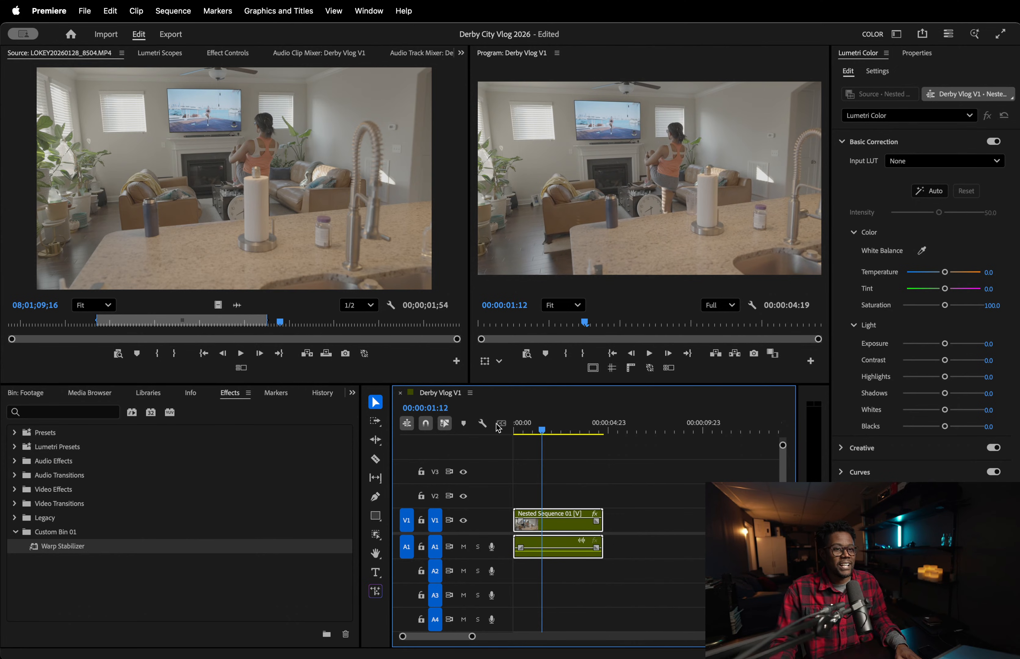
pyautogui.click(557, 430)
pyautogui.moveTo(565, 430); pyautogui.dragTo(519, 430)
pyautogui.press('space')
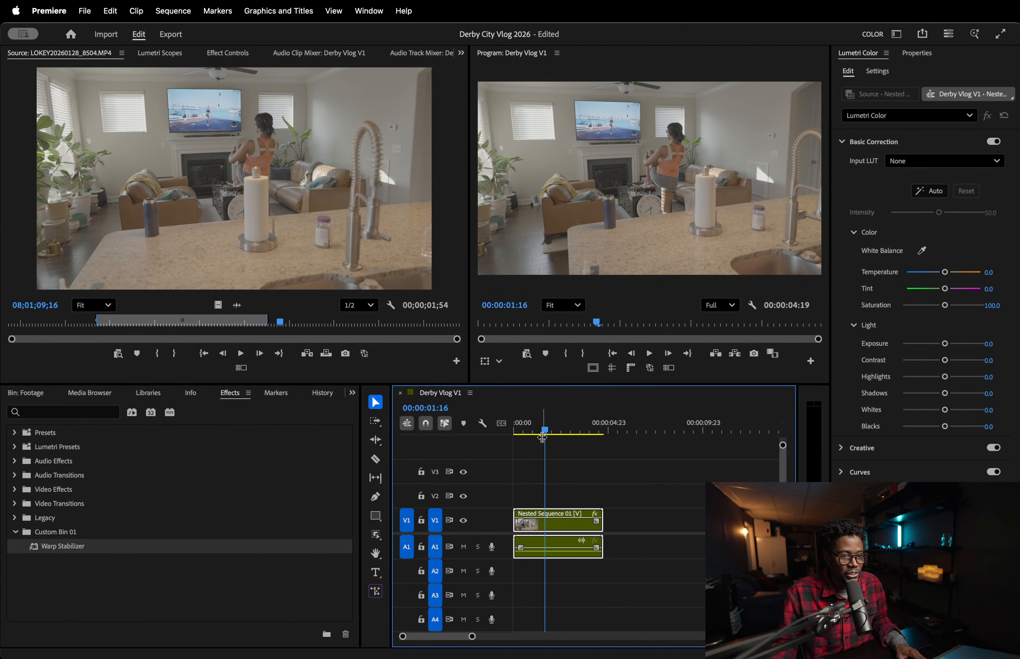
pyautogui.press('q')
pyautogui.press('space')
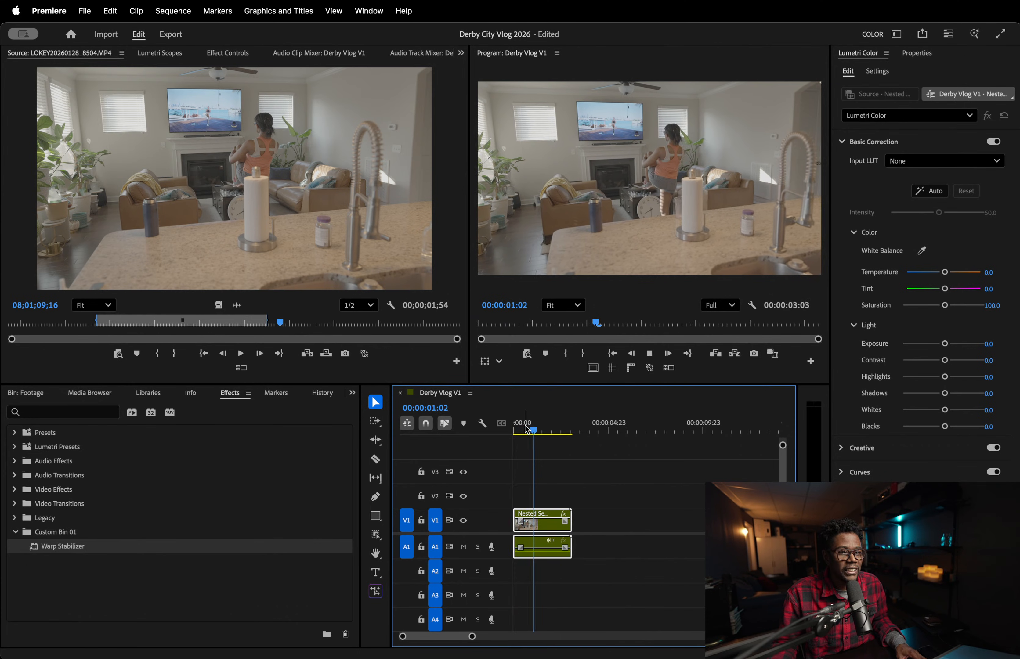
pyautogui.press('space')
pyautogui.press('w')
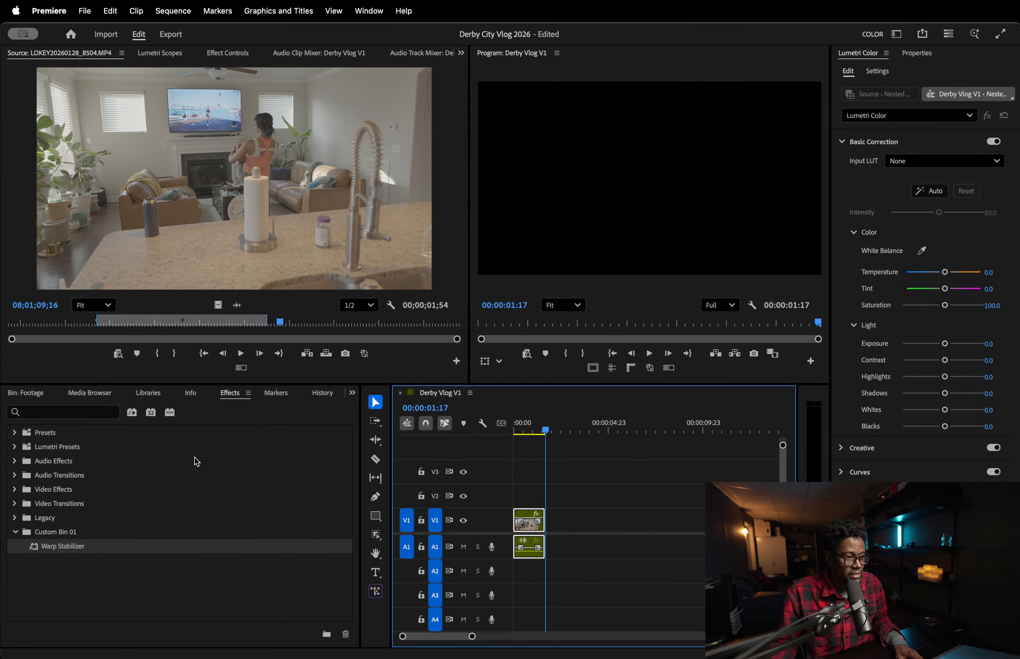
# - Mark a 1;11 range of LOKEY20260128_8505.MP4 starting at 08;01;11;39 and place it directly after the opening clip on V1 and A1
pyautogui.click(31, 395)
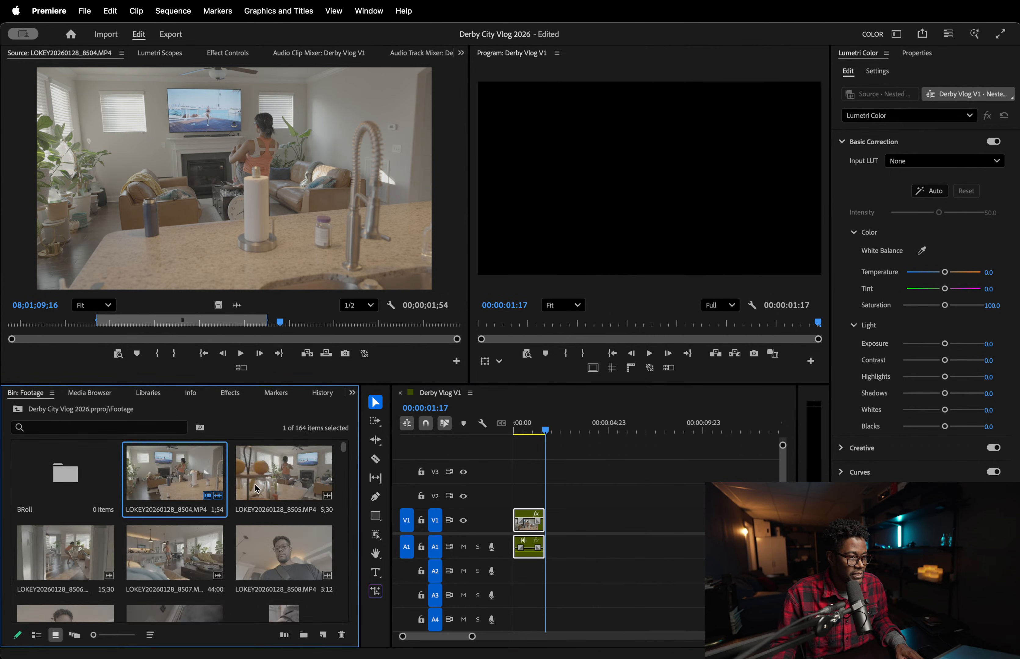
pyautogui.doubleClick(290, 483)
pyautogui.moveTo(199, 329); pyautogui.dragTo(48, 328)
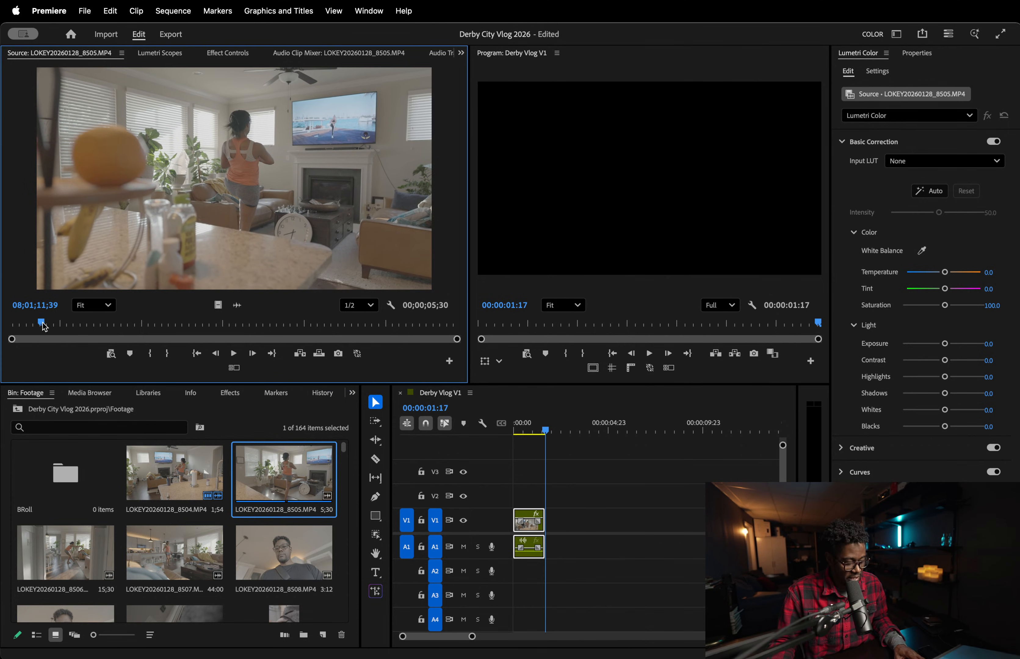
pyautogui.press('i')
pyautogui.press('space')
pyautogui.press('o')
pyautogui.press('space')
pyautogui.moveTo(220, 194); pyautogui.dragTo(552, 520)
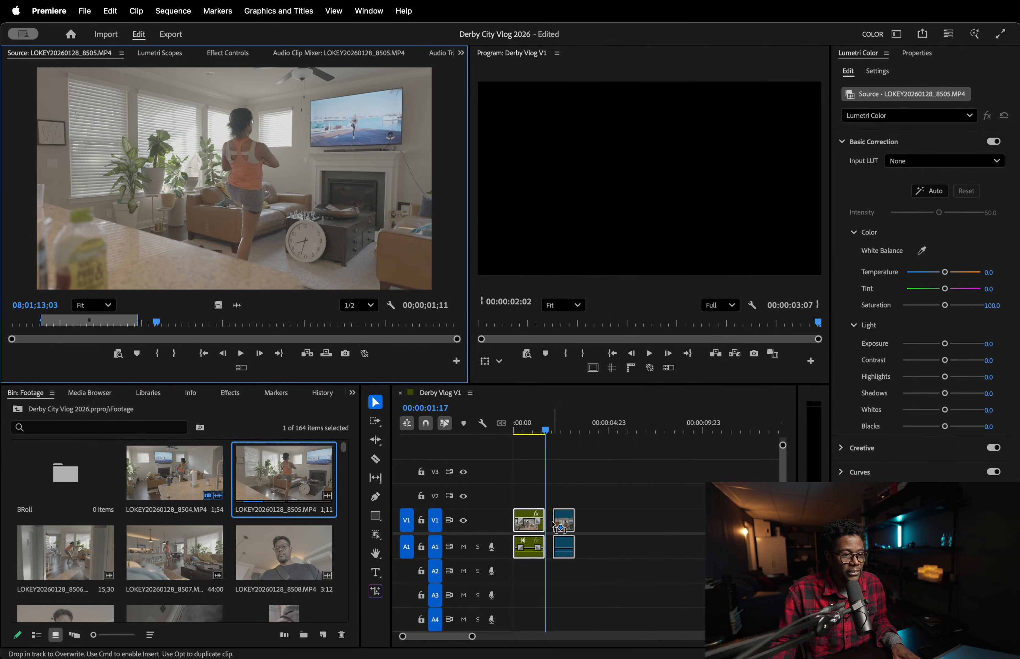
# - Play back the transition from the opening clip into the newly added second clip
pyautogui.press('space')
pyautogui.press('space')
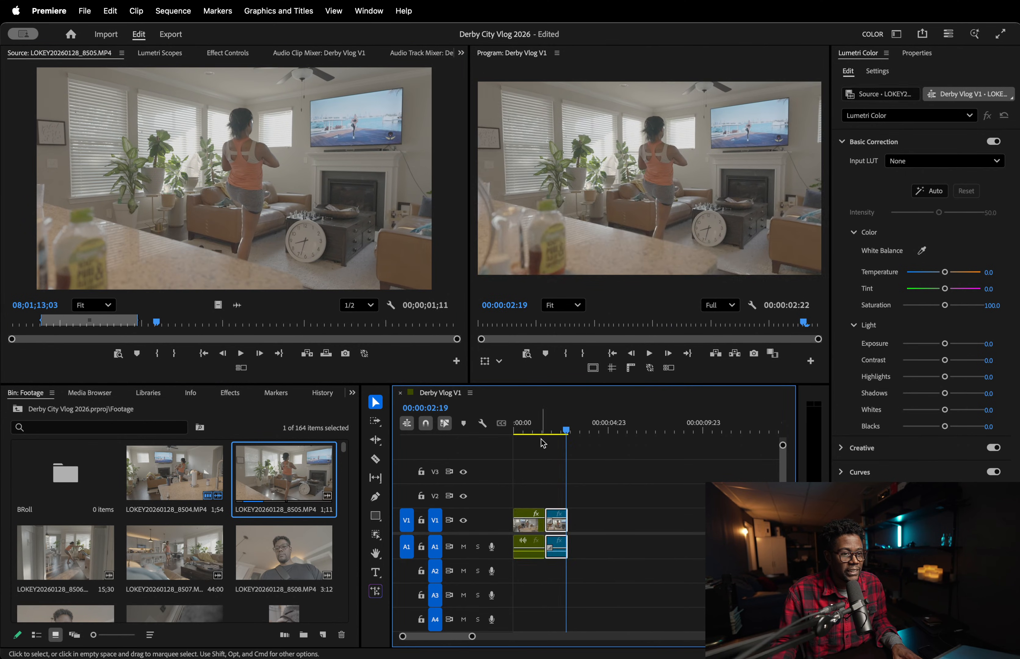
pyautogui.click(533, 425)
pyautogui.press('space')
pyautogui.press('space')
# - Set the second timeline clip's speed to 40% and play back the slowed result
pyautogui.click(560, 532)
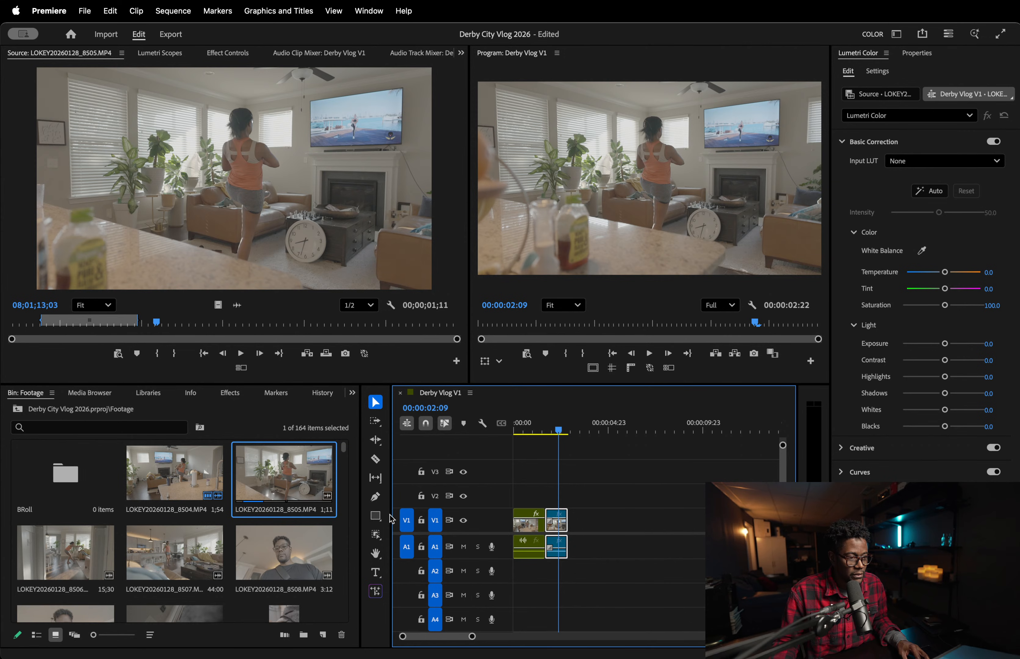
pyautogui.press('super+r')
pyautogui.write('40')
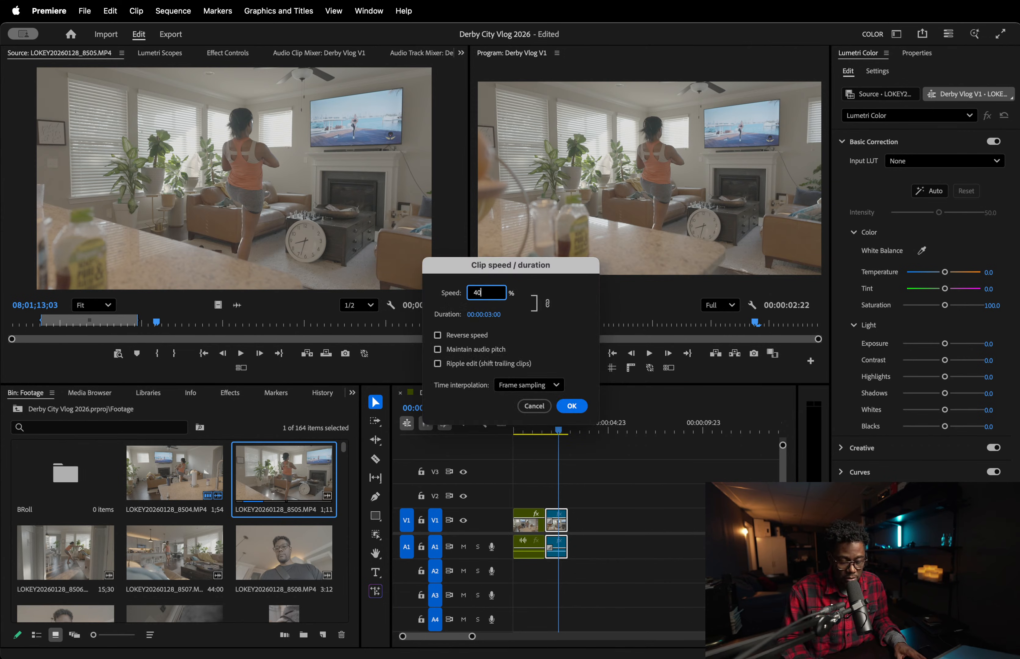
pyautogui.press('Return')
pyautogui.press('space')
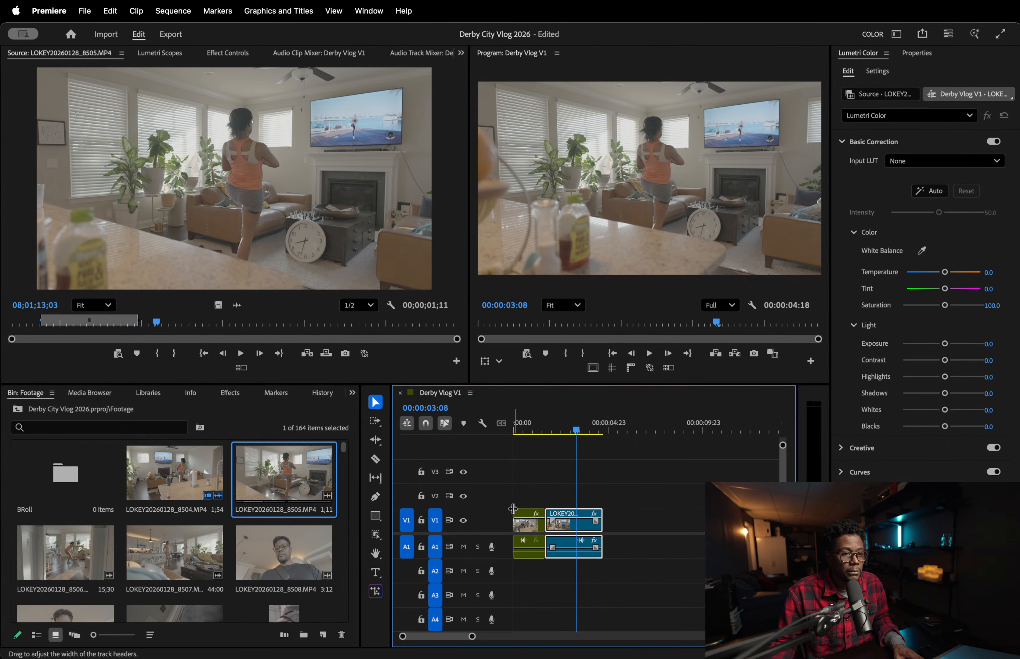
# - List the Footage bin sorted by frame rate and give all 59.94 fps clips the Caribbean label
pyautogui.click(562, 433)
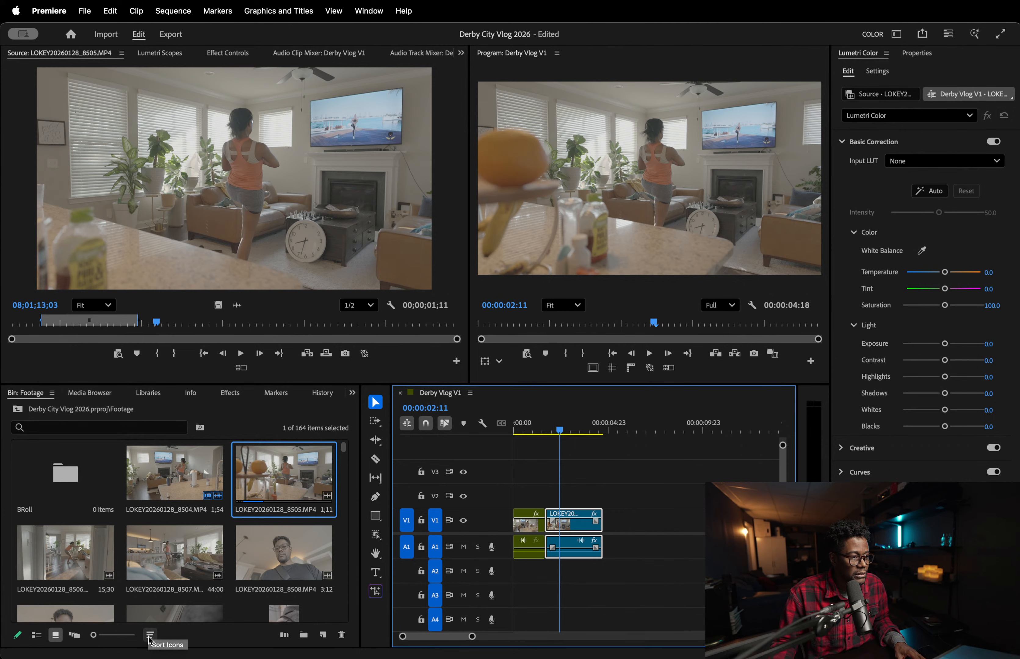
pyautogui.click(36, 635)
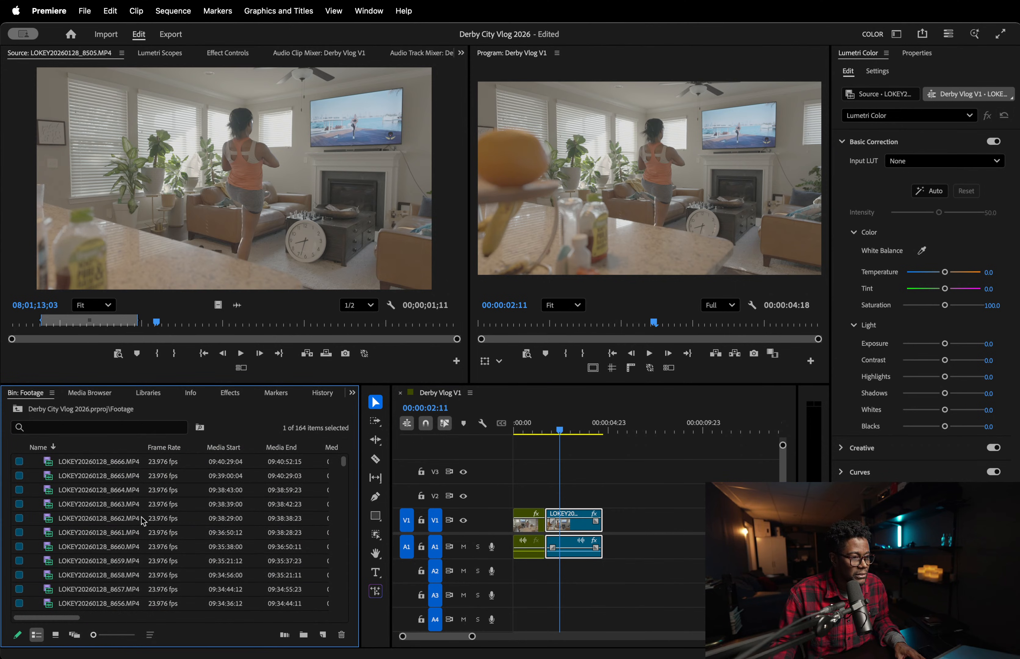
pyautogui.click(167, 447)
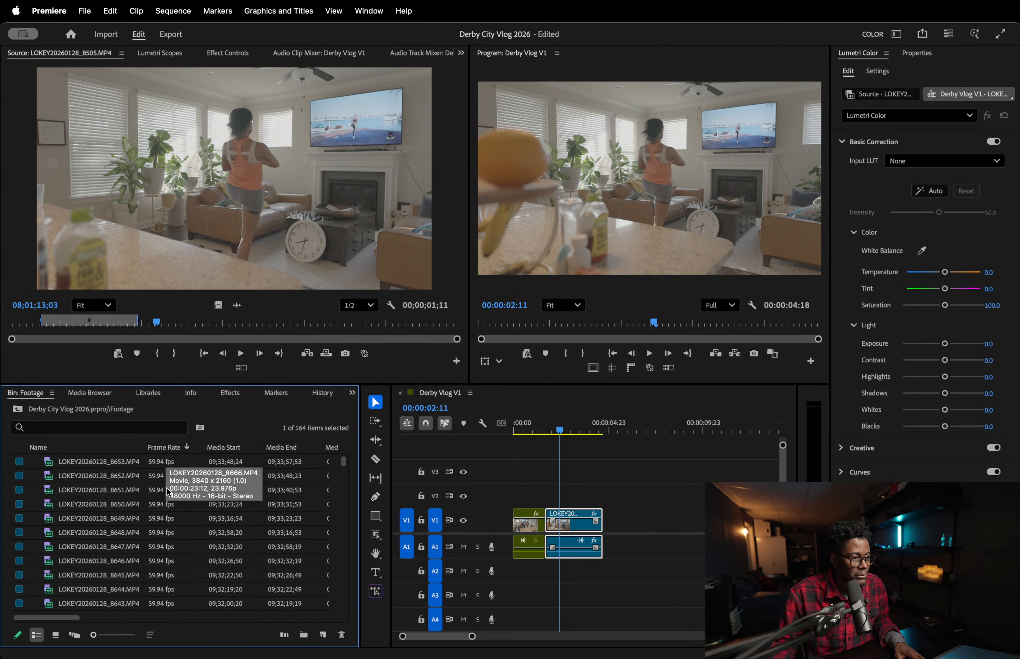
pyautogui.scroll(-5, 138, 502)
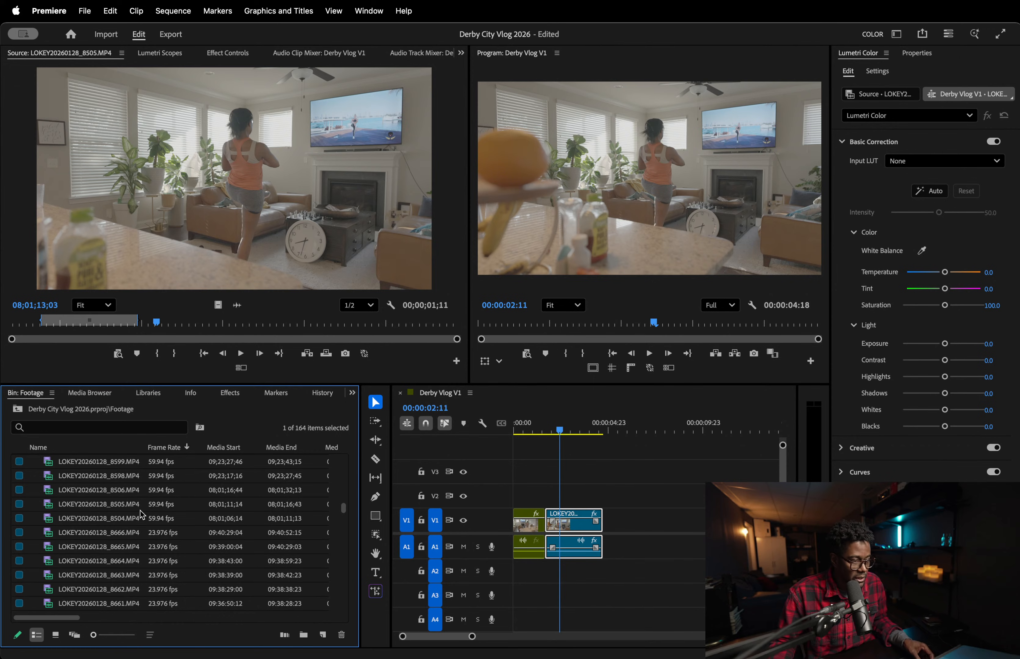
pyautogui.keyDown('shift'); pyautogui.click(96, 520); pyautogui.keyUp('shift')
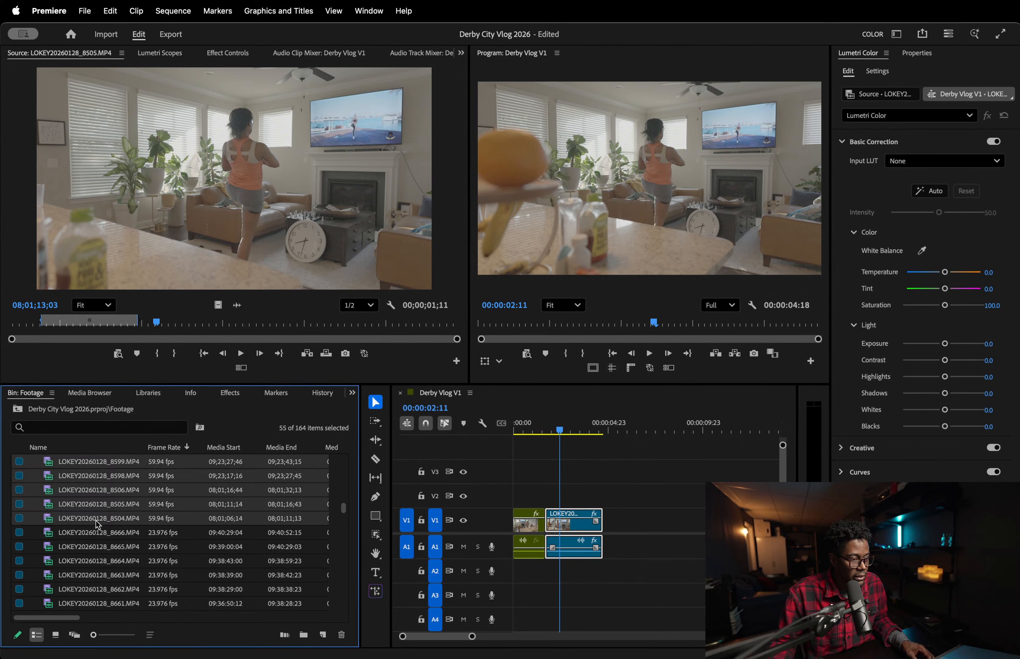
pyautogui.click(20, 522)
pyautogui.scroll(10, 155, 516)
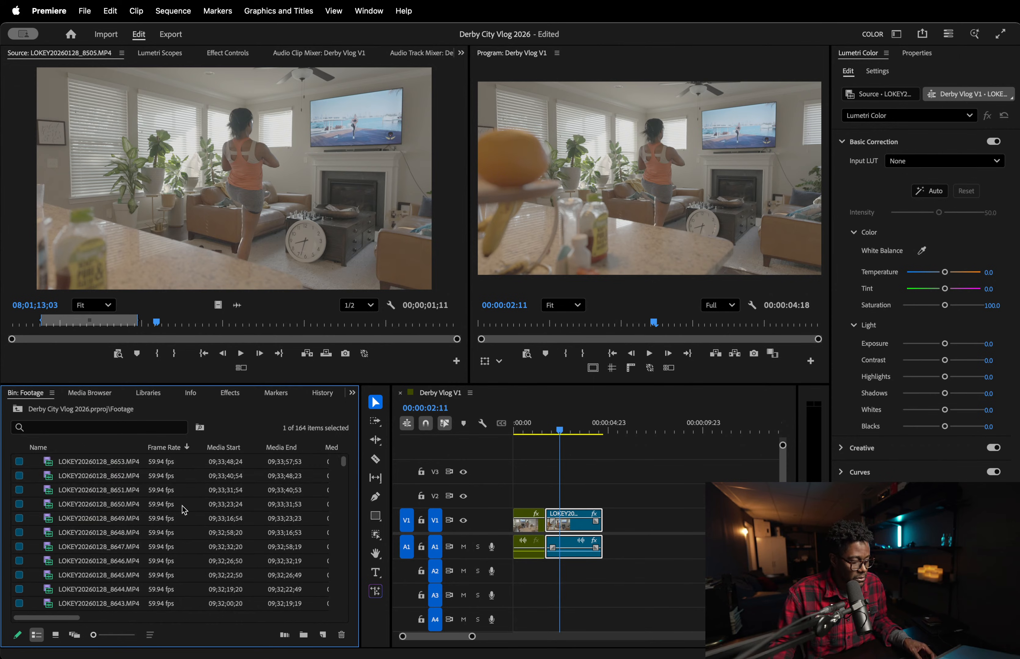
pyautogui.rightClick(166, 467)
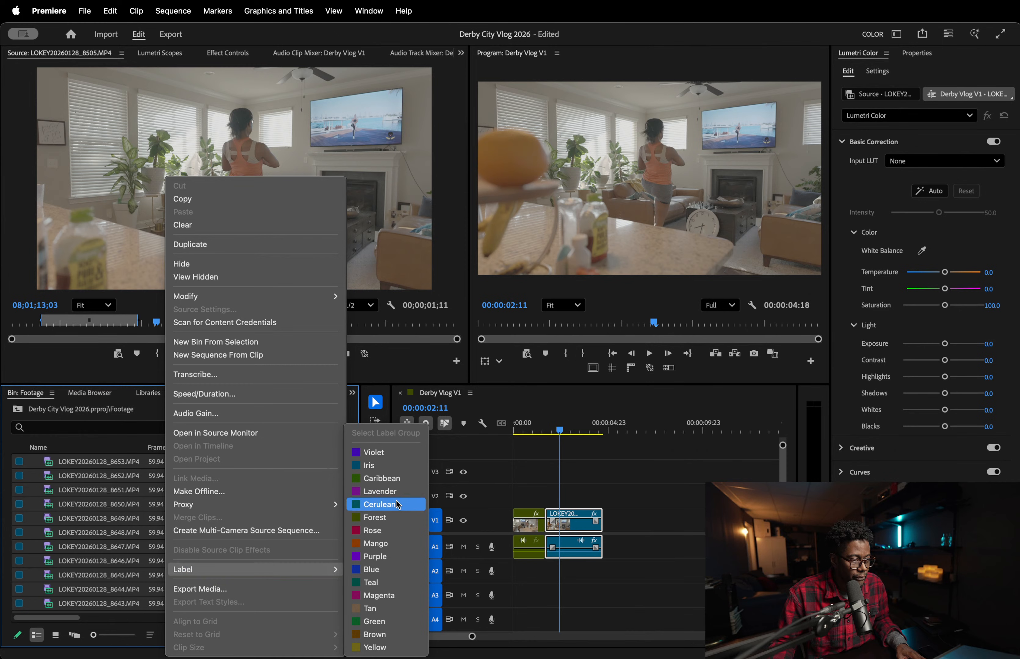
pyautogui.click(390, 483)
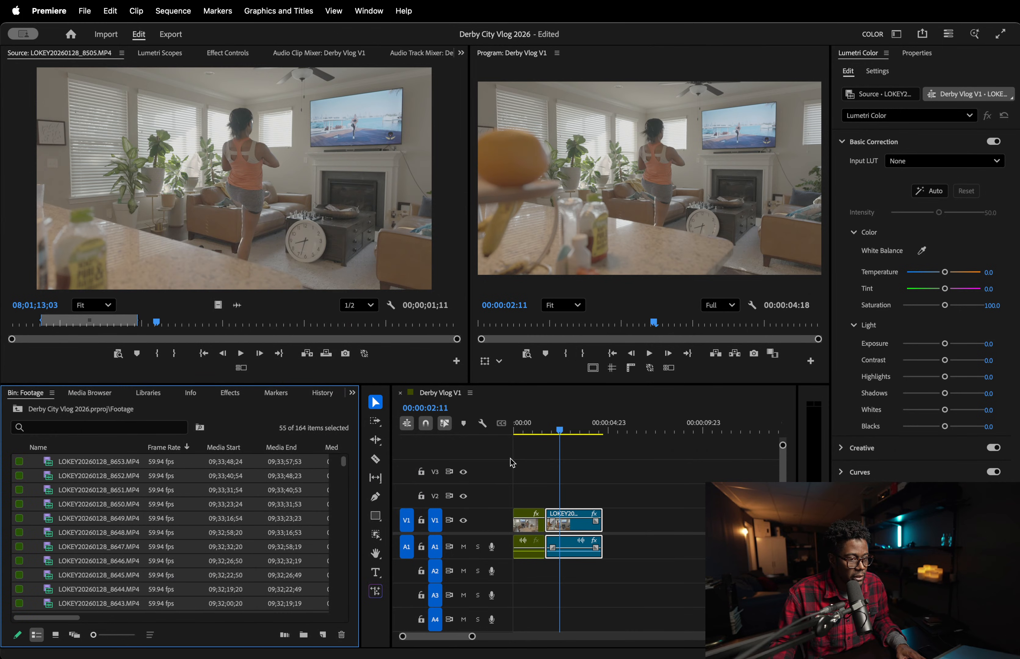
# - Return the Footage bin to thumbnail view and look over the labelled clips
pyautogui.click(575, 428)
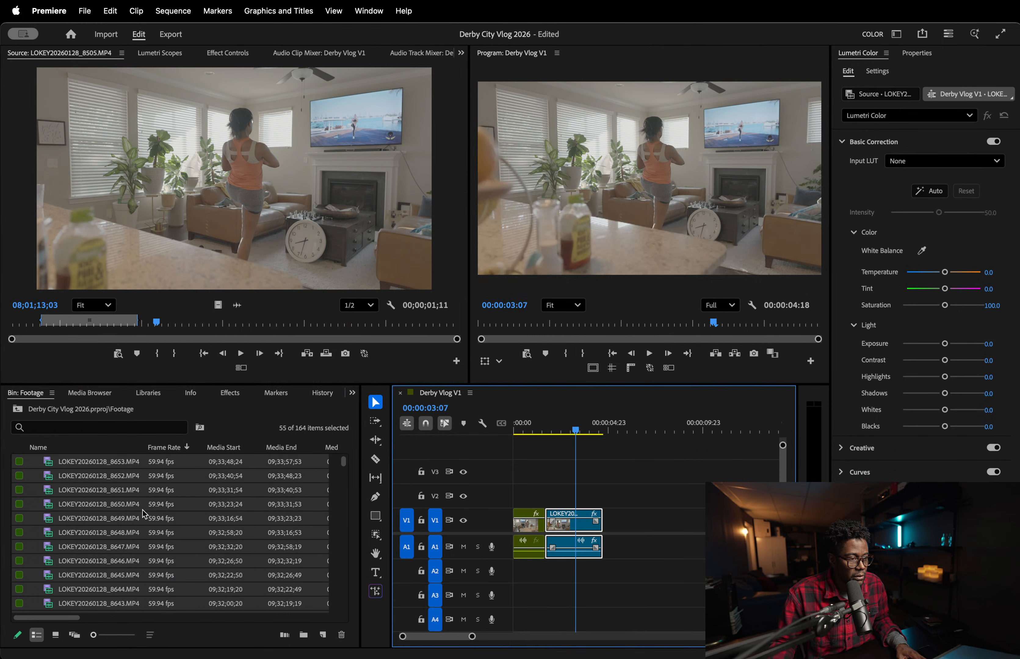
pyautogui.click(55, 635)
pyautogui.scroll(-2, 240, 600)
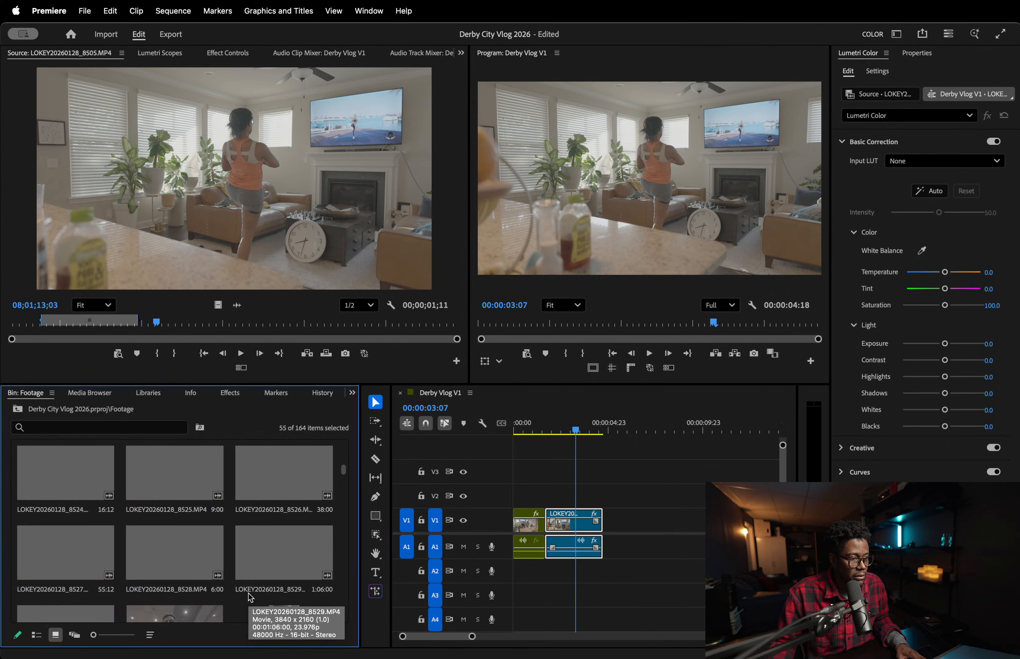
pyautogui.scroll(2, 184, 517)
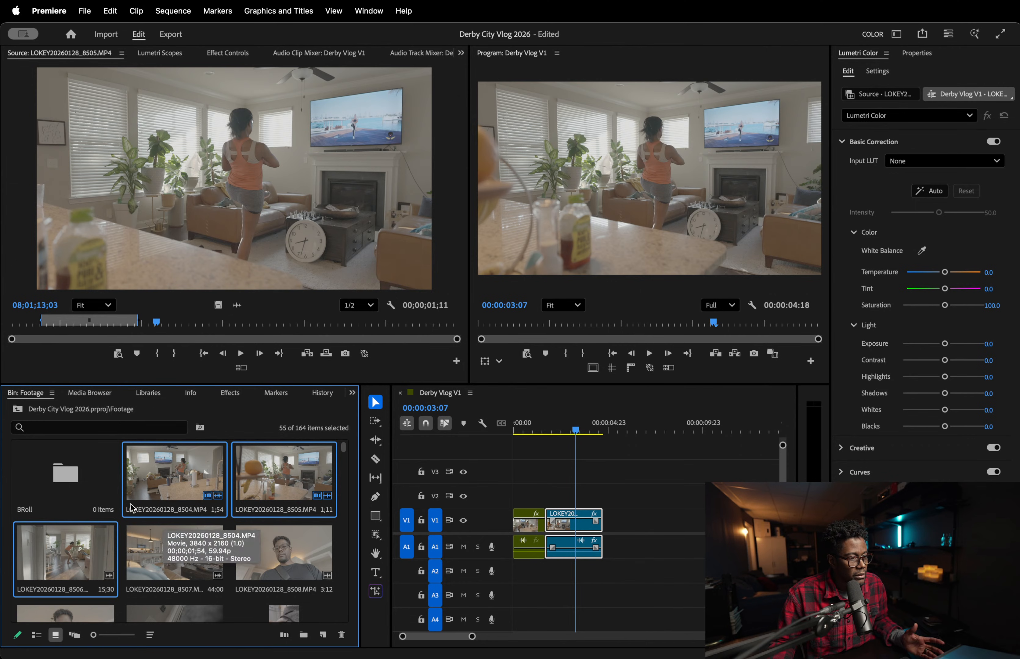
pyautogui.rightClick(233, 430)
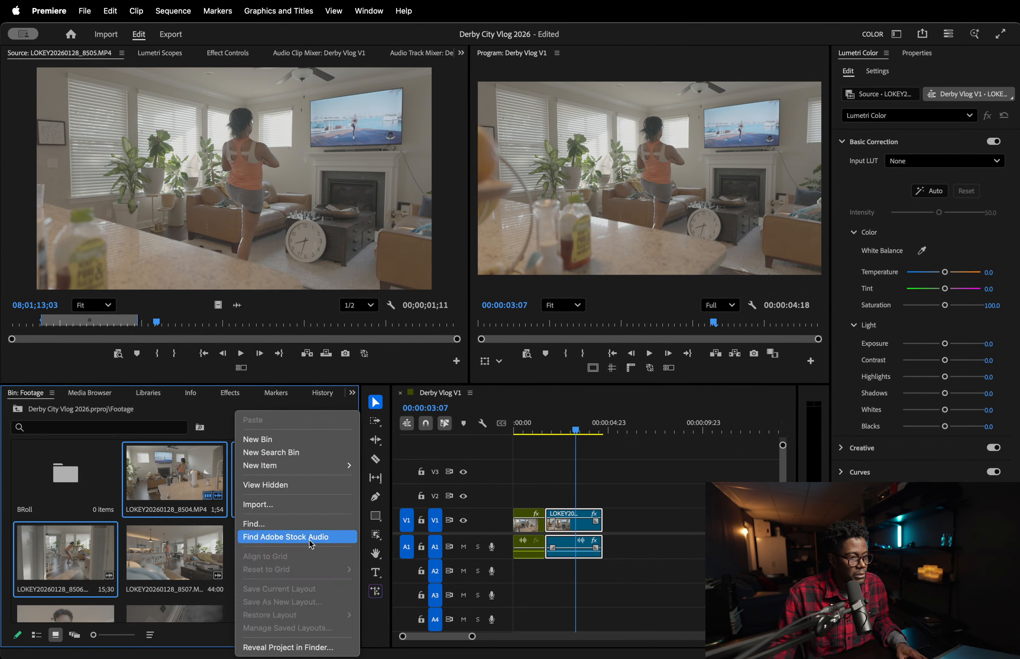
pyautogui.click(224, 427)
pyautogui.click(262, 475)
pyautogui.click(288, 565)
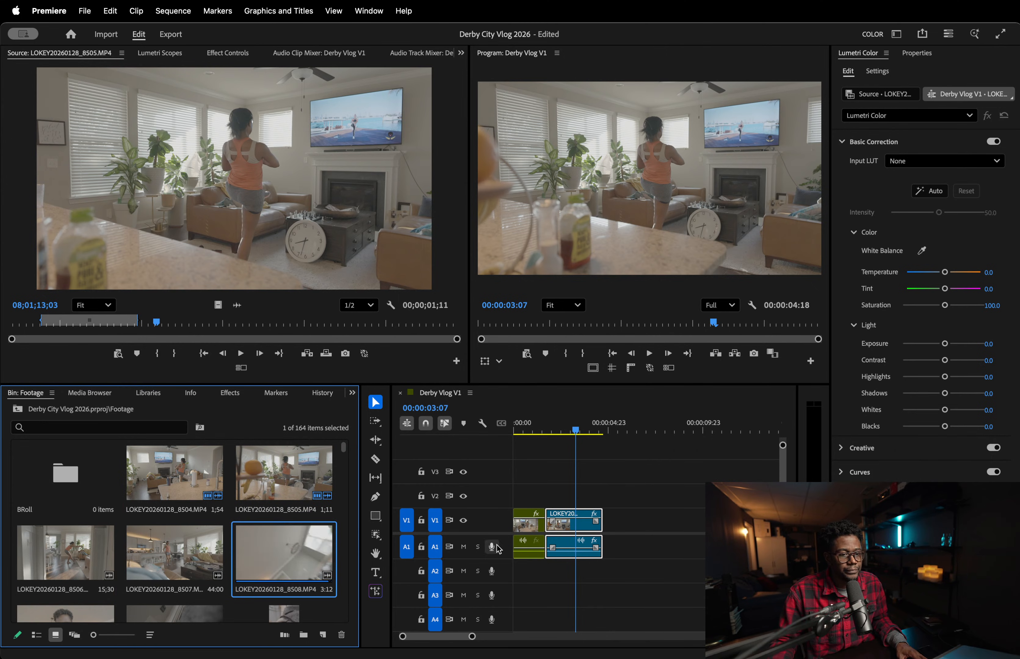
# - Nest the slowed second timeline clip under the default name and apply Warp Stabilizer to the nested sequence
pyautogui.click(547, 431)
pyautogui.press('space')
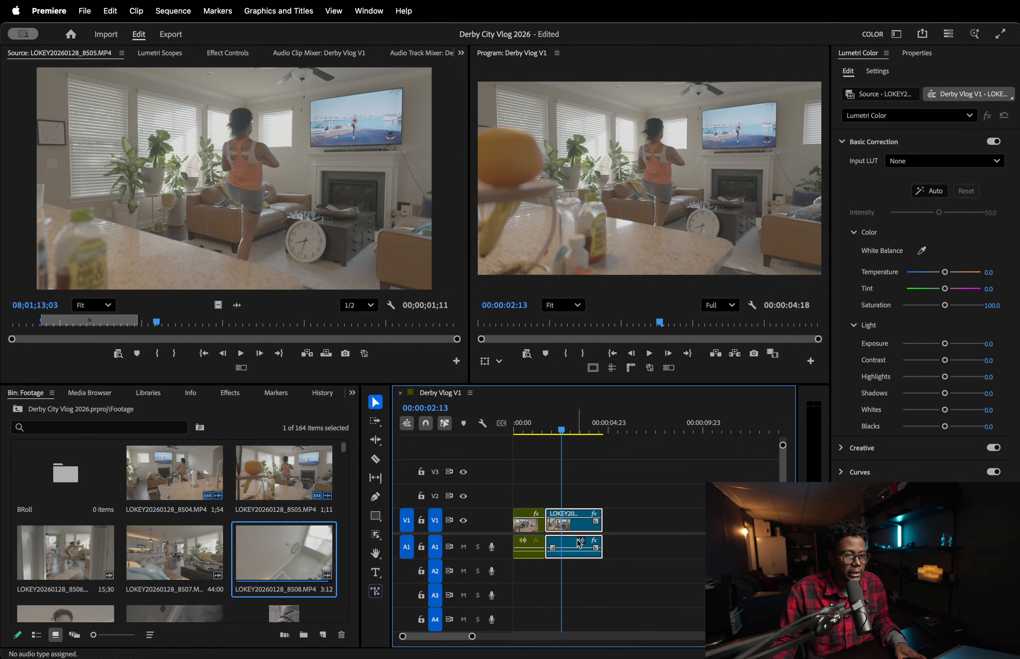
pyautogui.rightClick(577, 527)
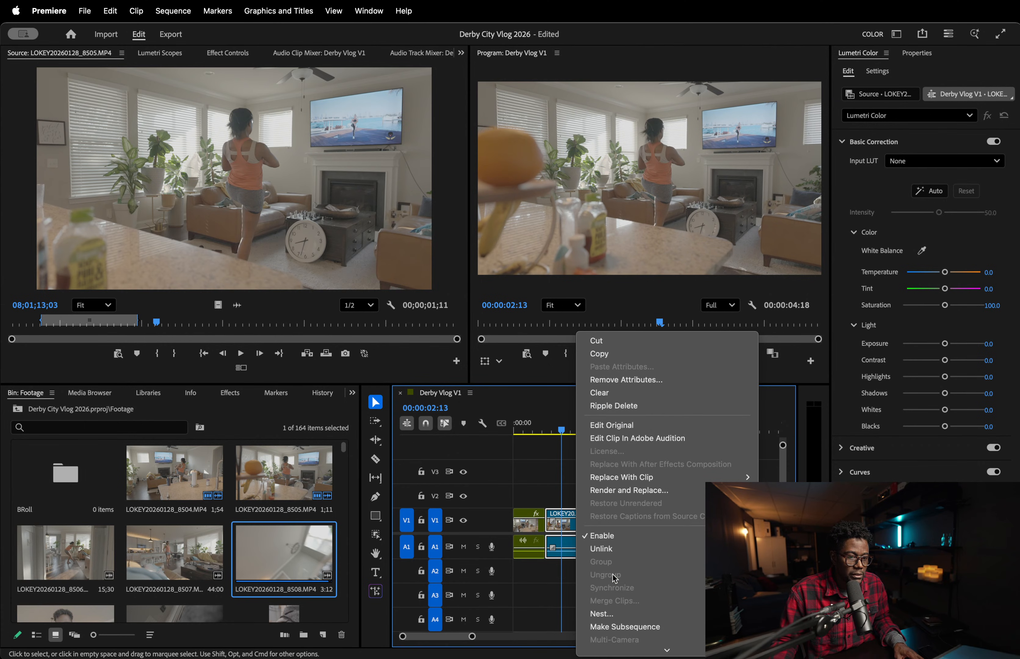
pyautogui.click(607, 550)
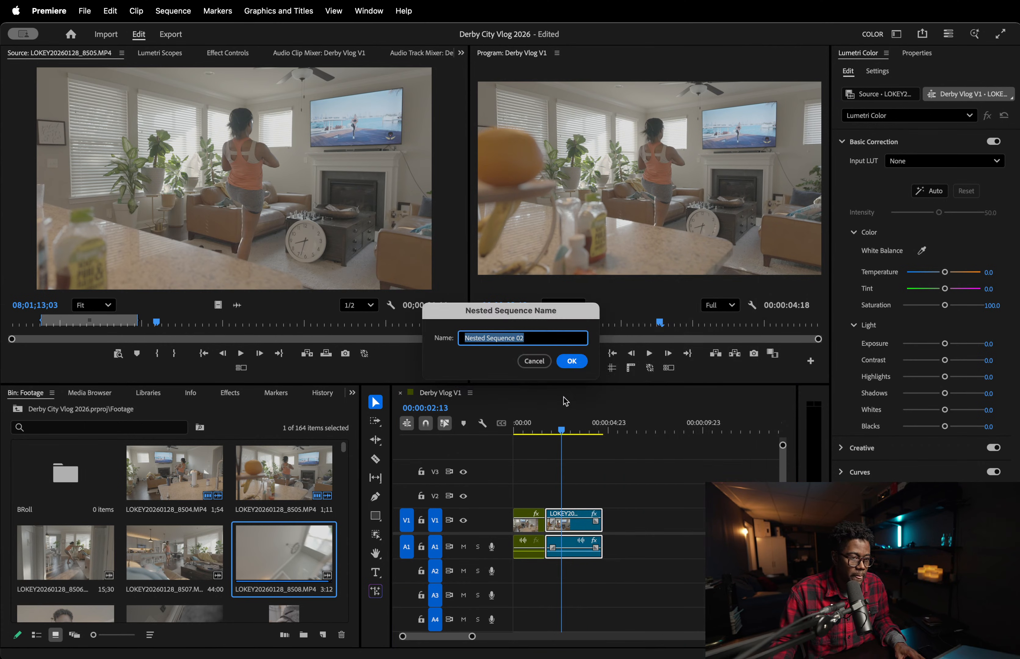
pyautogui.press('Return')
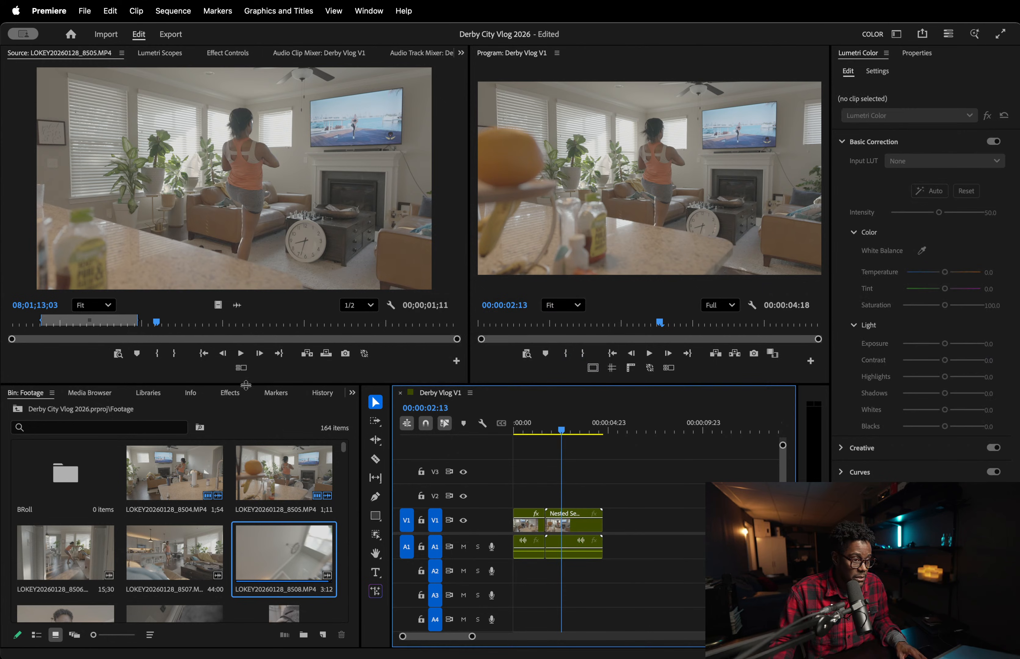
pyautogui.click(231, 394)
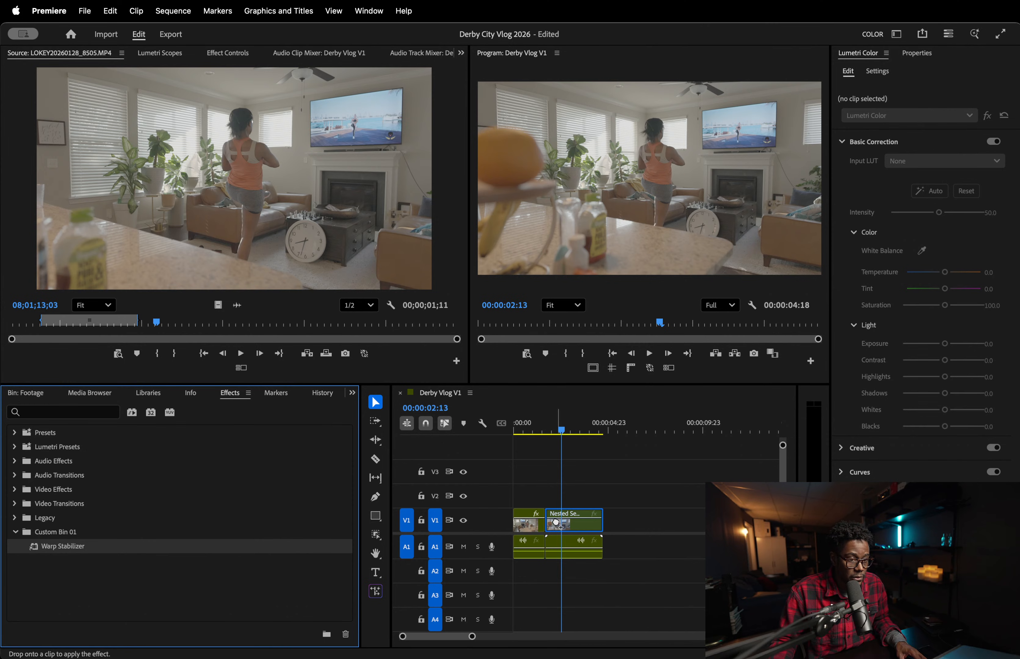
pyautogui.moveTo(557, 522); pyautogui.dragTo(559, 524)
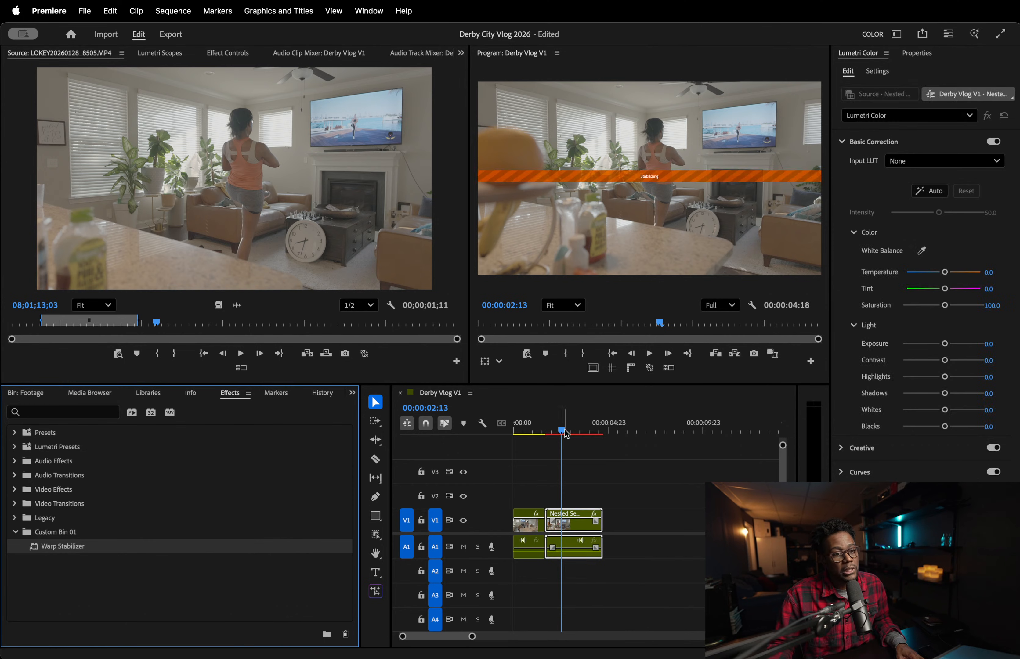
# - Play back the stabilized opening clips and trim the end of the second clip to 00:00:03:22
pyautogui.moveTo(551, 432); pyautogui.dragTo(506, 431)
pyautogui.press('space')
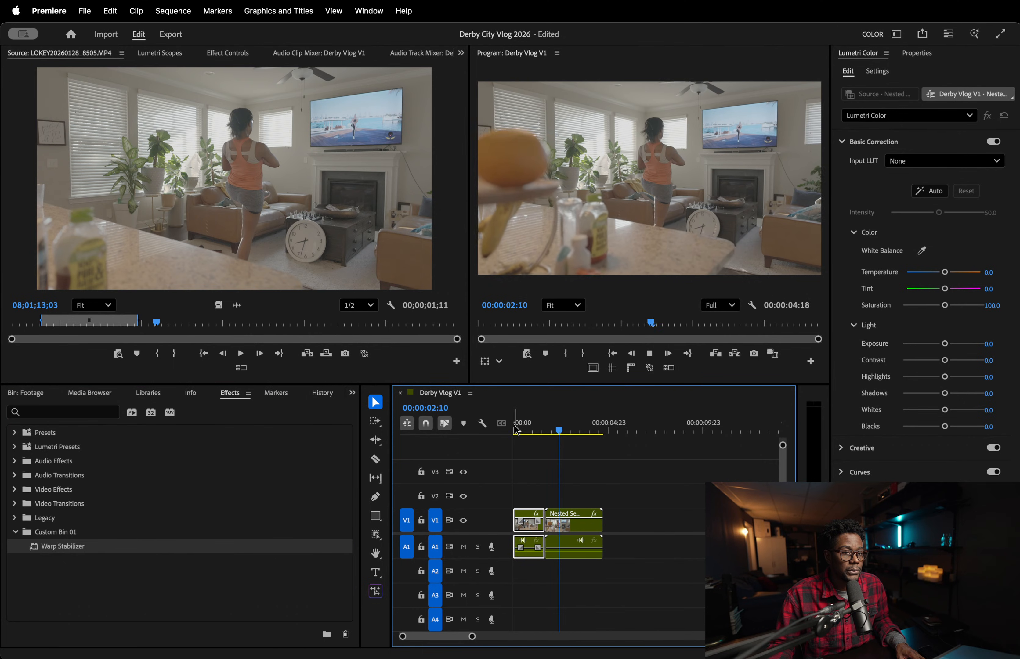
pyautogui.press('space')
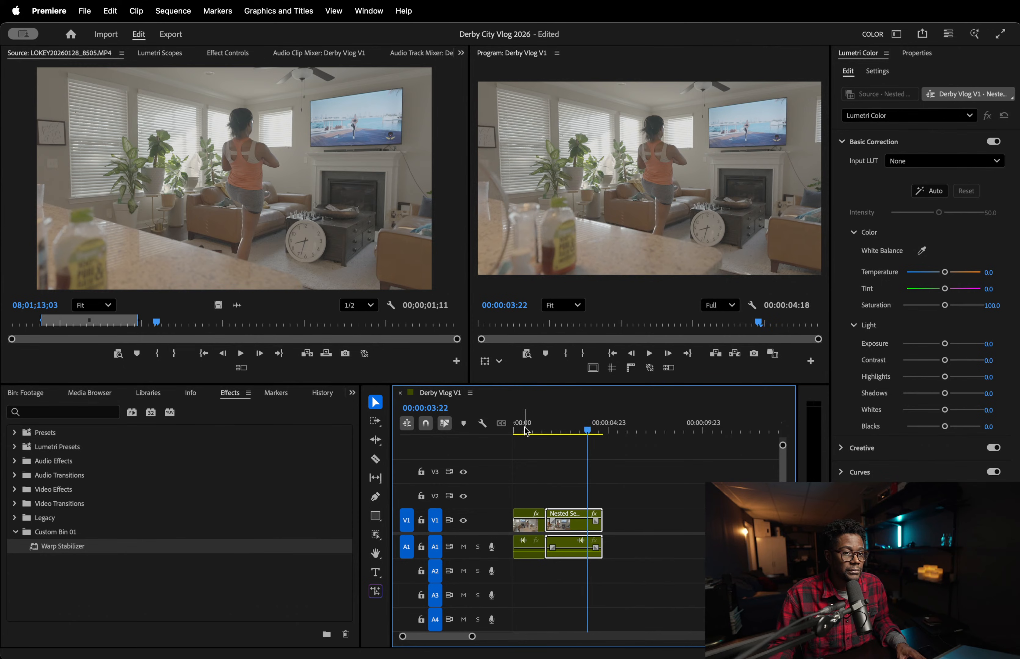
pyautogui.moveTo(610, 524); pyautogui.dragTo(593, 524)
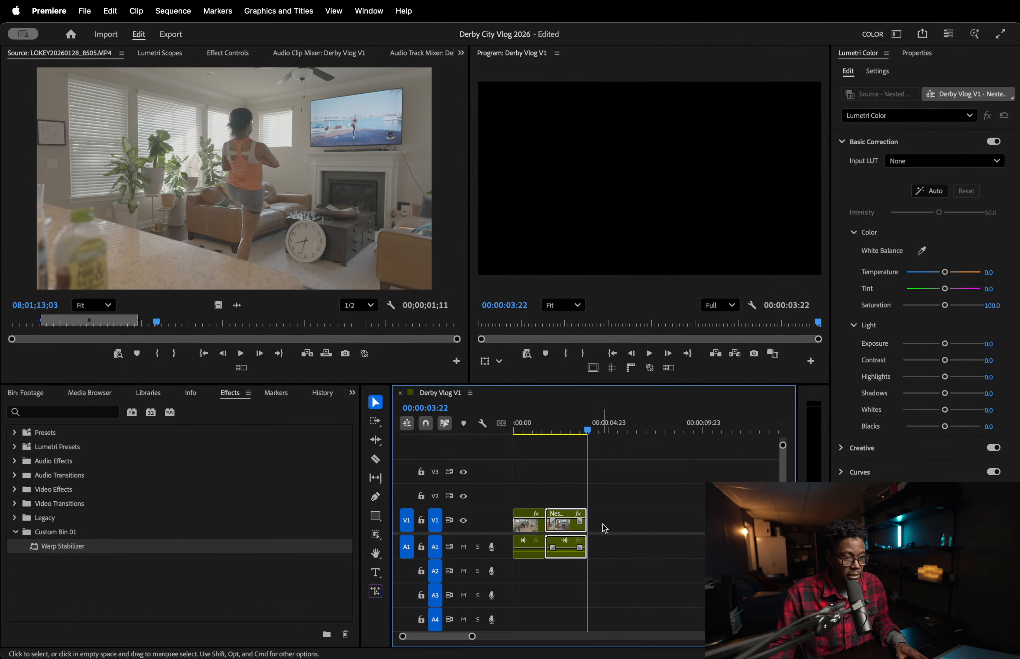
# - Mark a range near the end of LOKEY20260128_8506.MP4 and place it on the timeline directly after the second clip
pyautogui.click(44, 393)
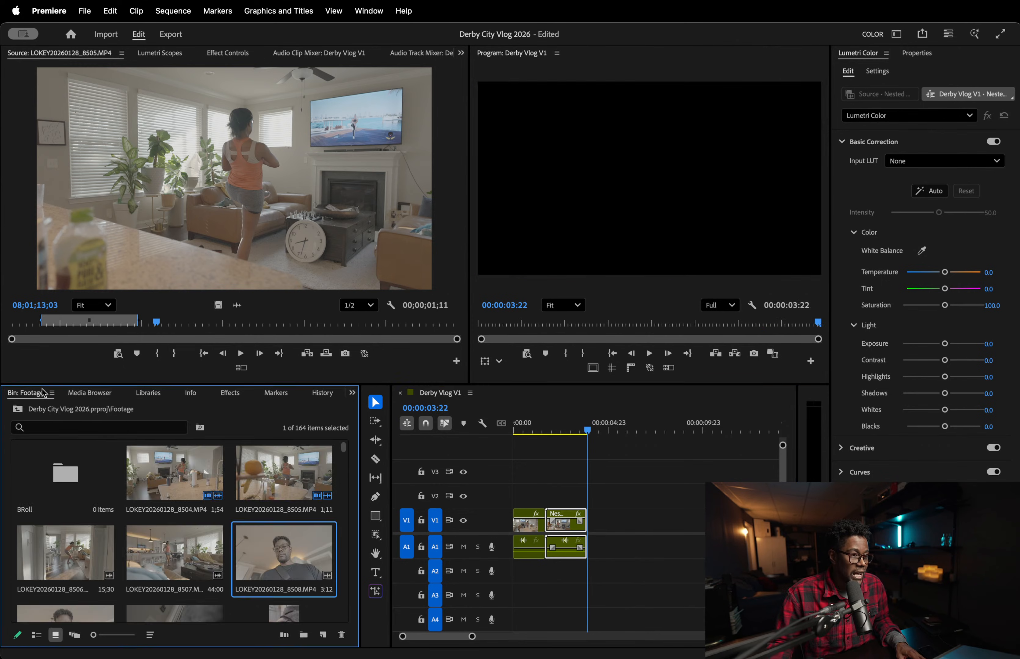
pyautogui.doubleClick(61, 567)
pyautogui.moveTo(190, 322); pyautogui.dragTo(444, 314)
pyautogui.press('i')
pyautogui.press('o')
pyautogui.moveTo(294, 234); pyautogui.dragTo(596, 530)
pyautogui.click(606, 554)
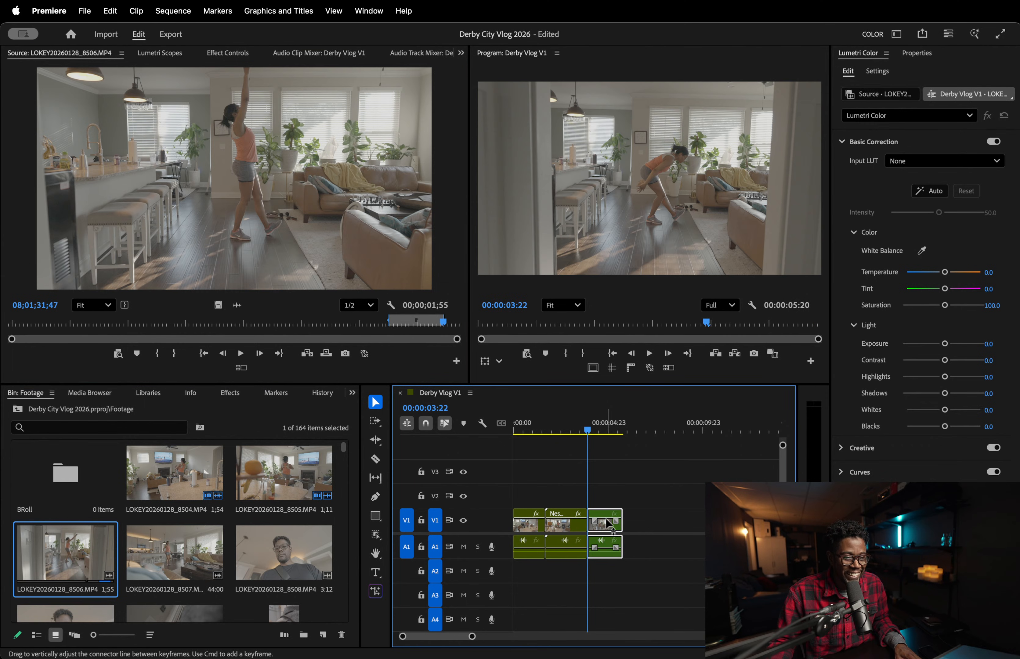
# - Set the third timeline clip's speed to 40% and play back the slowed result
pyautogui.click(674, 523)
pyautogui.click(603, 529)
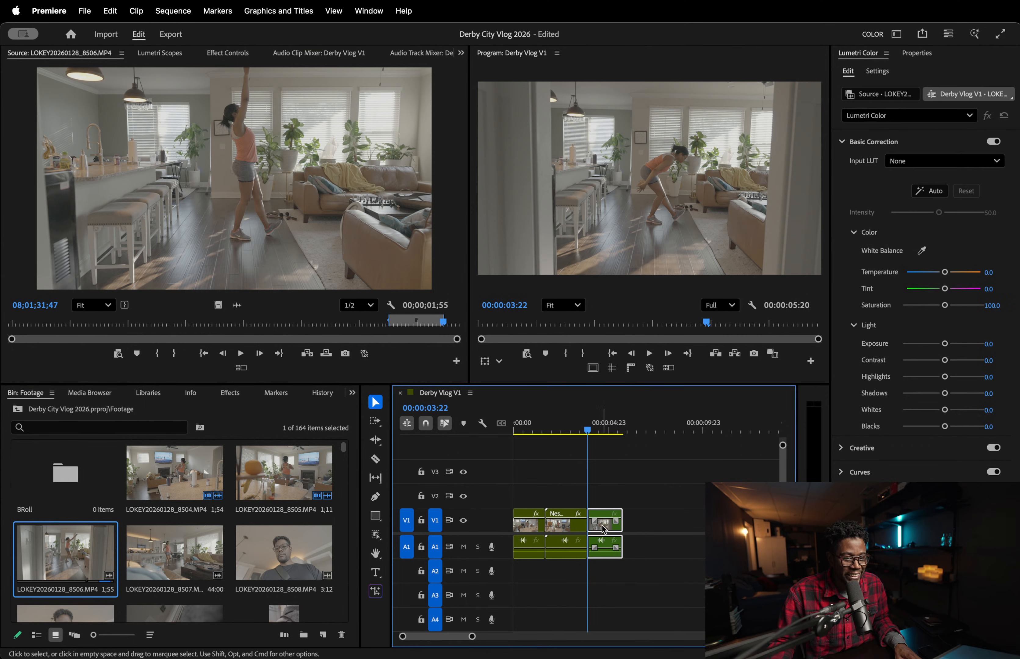
pyautogui.press('super+r')
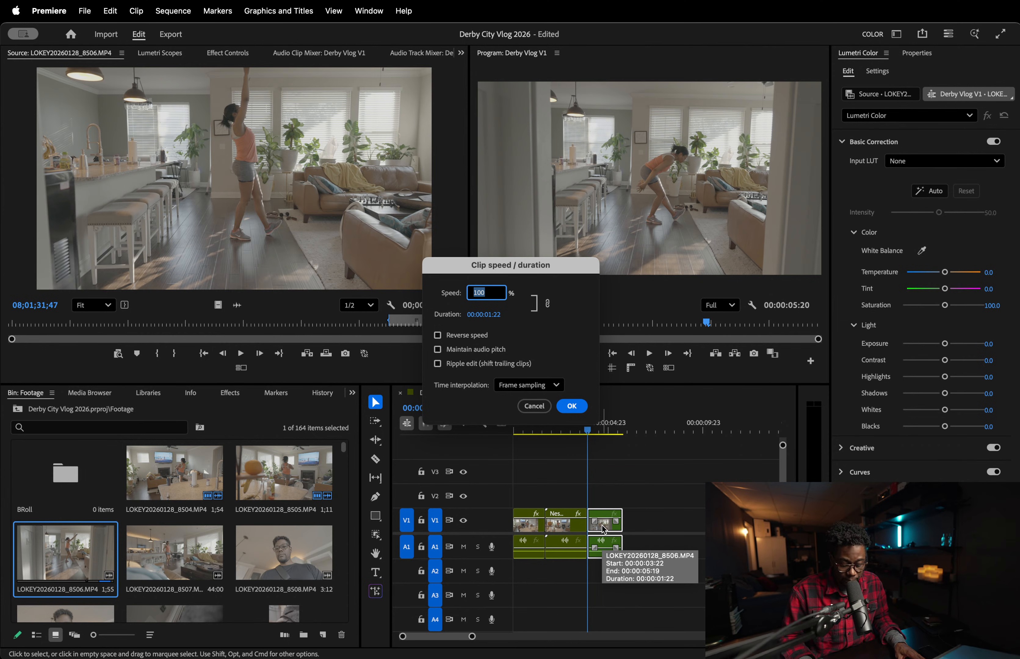
pyautogui.press('Return')
pyautogui.press('space')
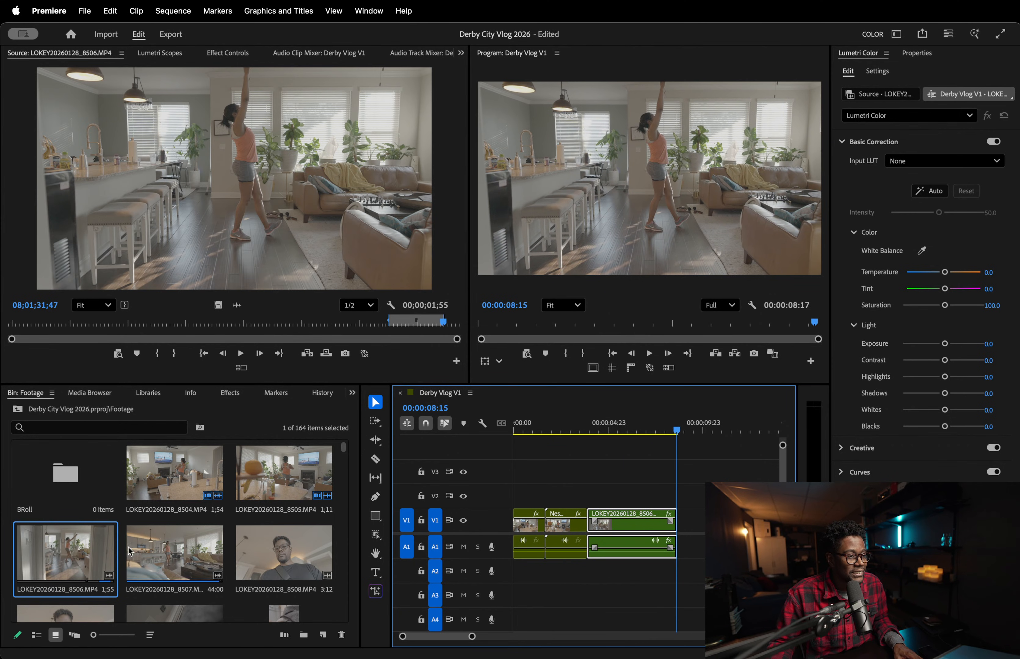
pyautogui.click(230, 394)
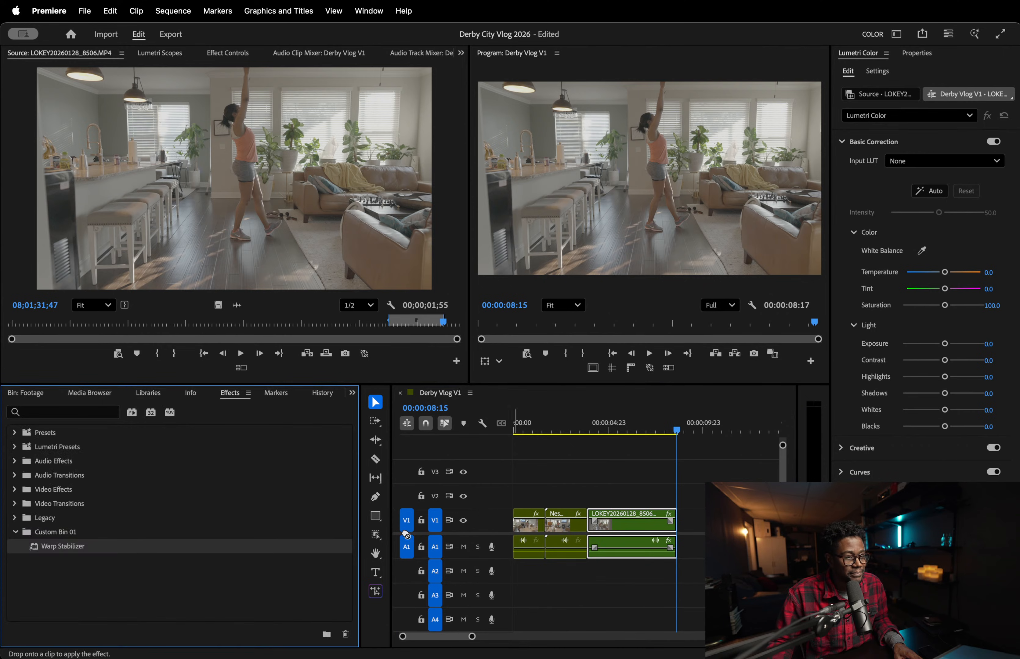
pyautogui.moveTo(624, 521); pyautogui.dragTo(625, 523)
pyautogui.press('super+z')
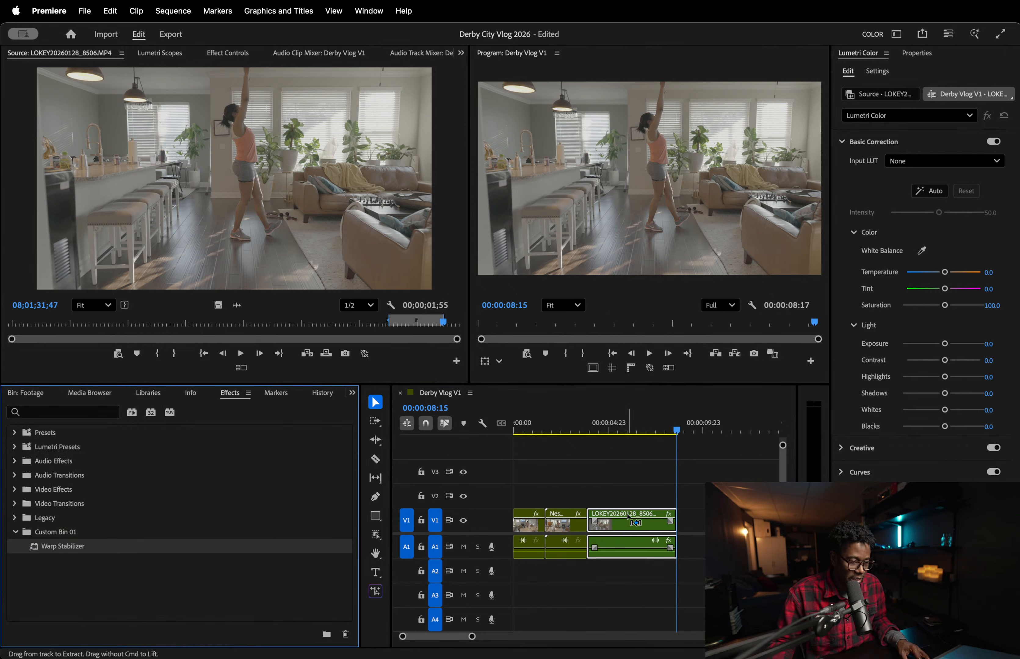
pyautogui.click(667, 493)
# - Nest the slowed third timeline clip under the default name and apply Warp Stabilizer to the nested sequence
pyautogui.click(643, 527)
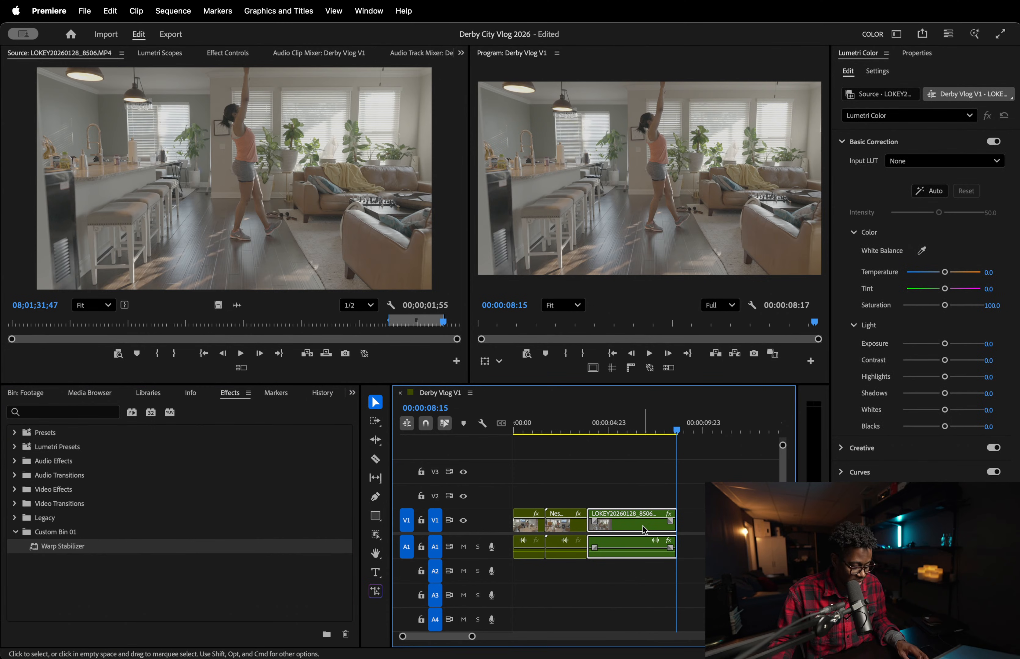
pyautogui.press('super+shift+n')
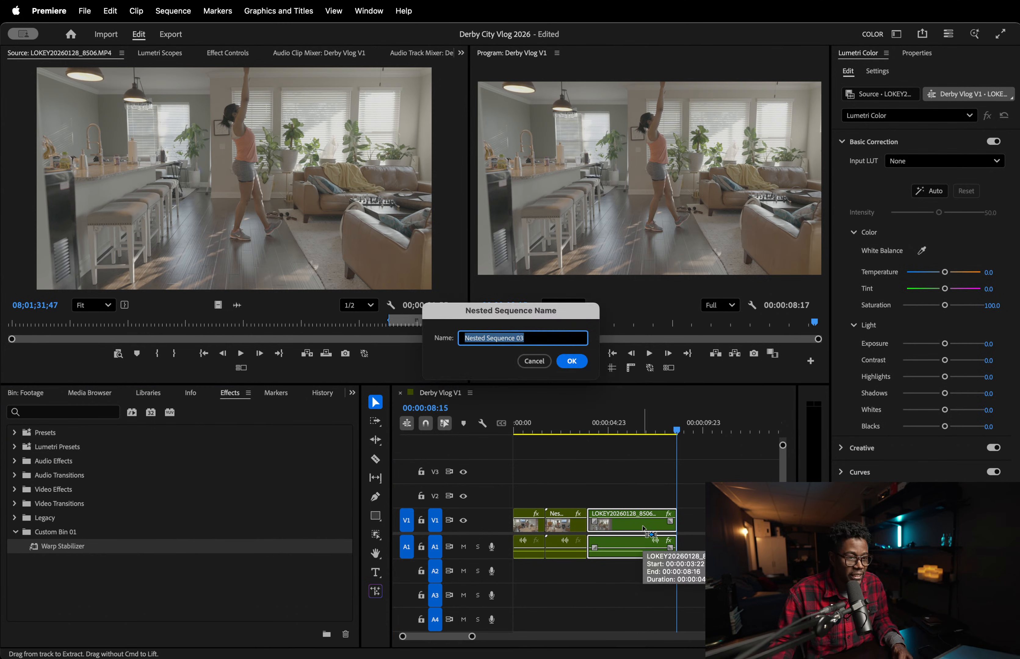
pyautogui.click(573, 362)
pyautogui.click(65, 550)
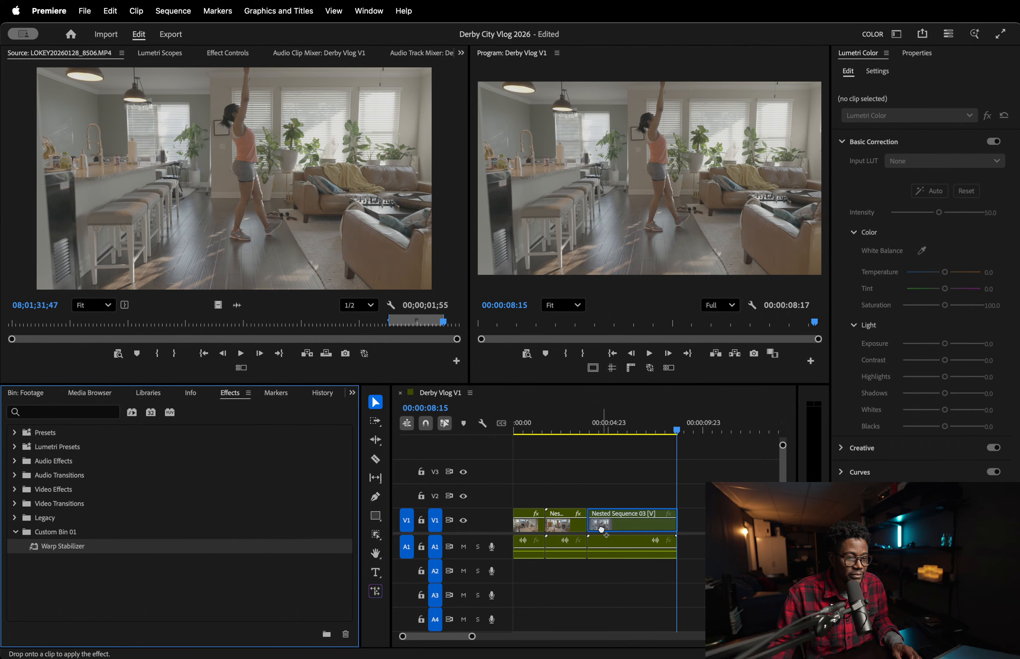
pyautogui.moveTo(601, 530); pyautogui.dragTo(621, 530)
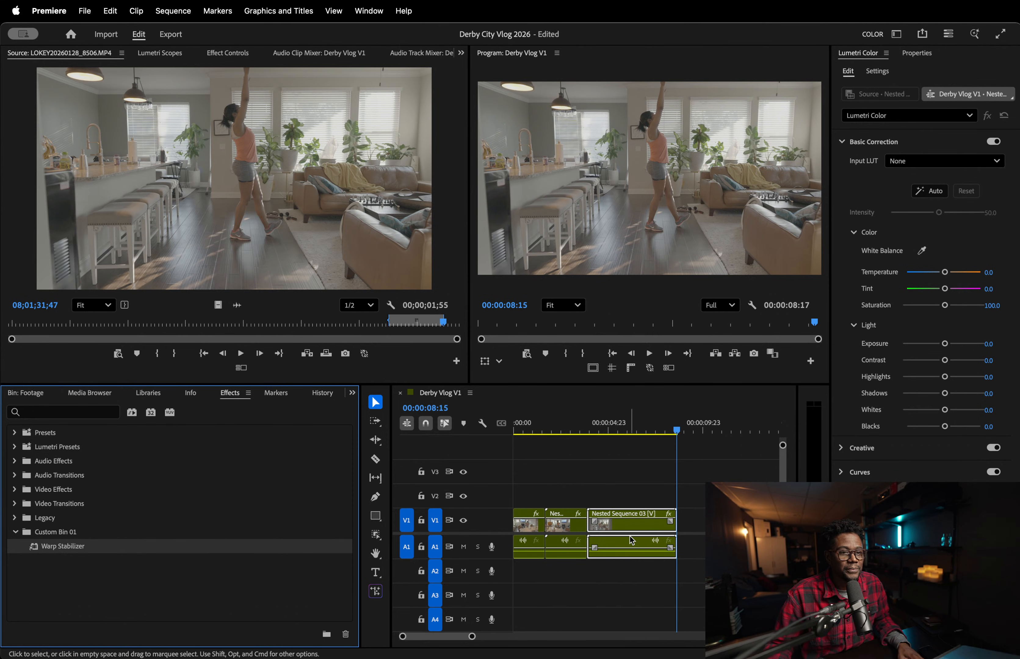
# - Play back the stabilized third clip, save the project, and play the assembled opening
pyautogui.click(592, 424)
pyautogui.press('space')
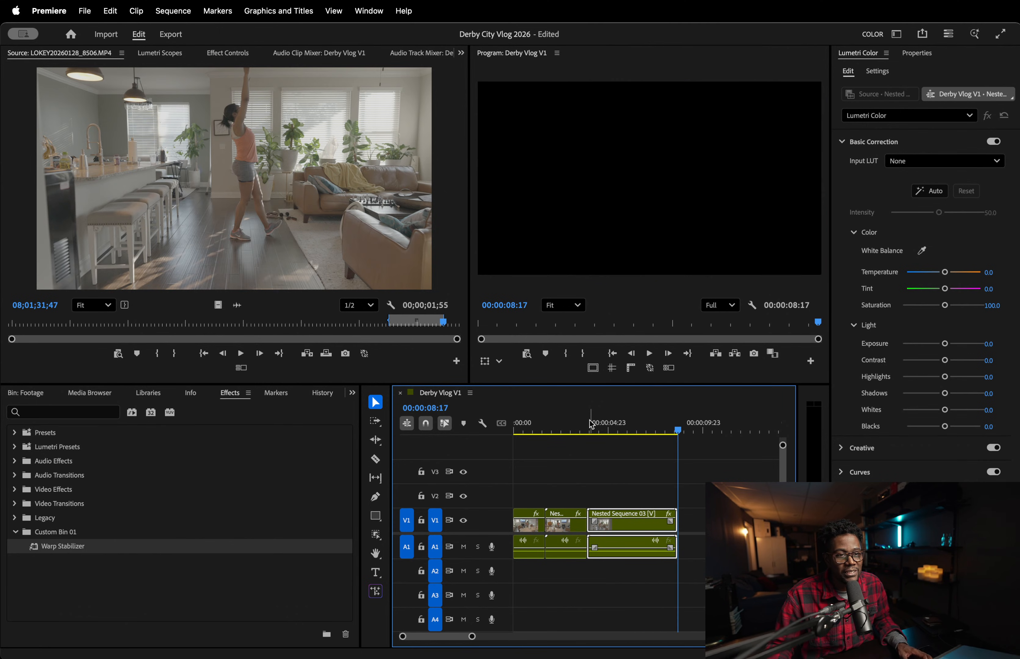
pyautogui.press('super+s')
pyautogui.press('space')
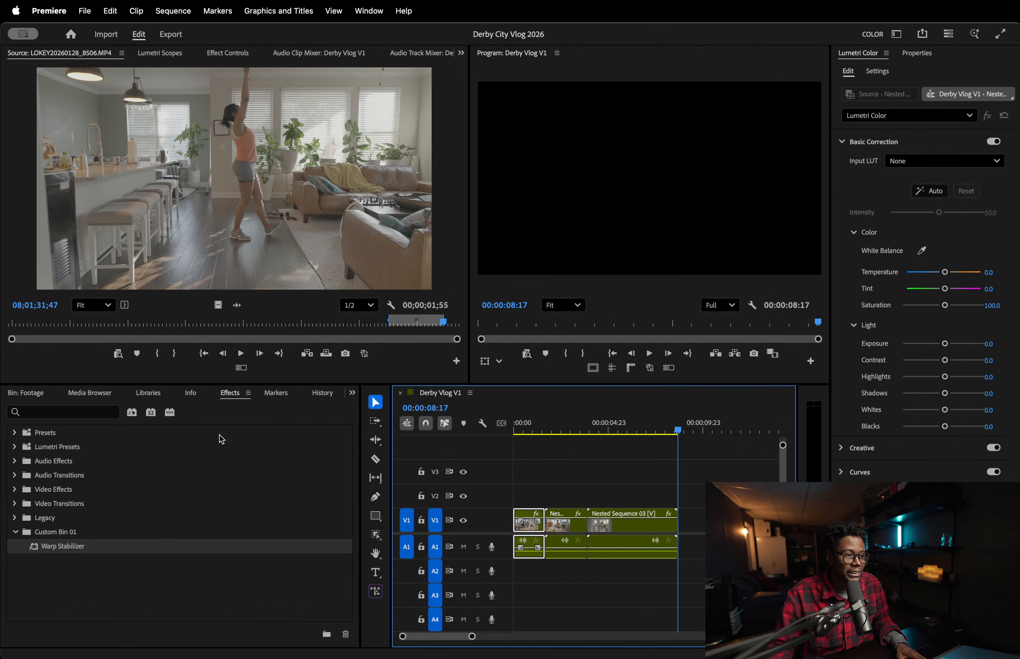
# - Open LOKEY20260128_8507.MP4 from the Footage bin and mark a range about 00:00:05:11 long where the second person walks in
pyautogui.click(38, 394)
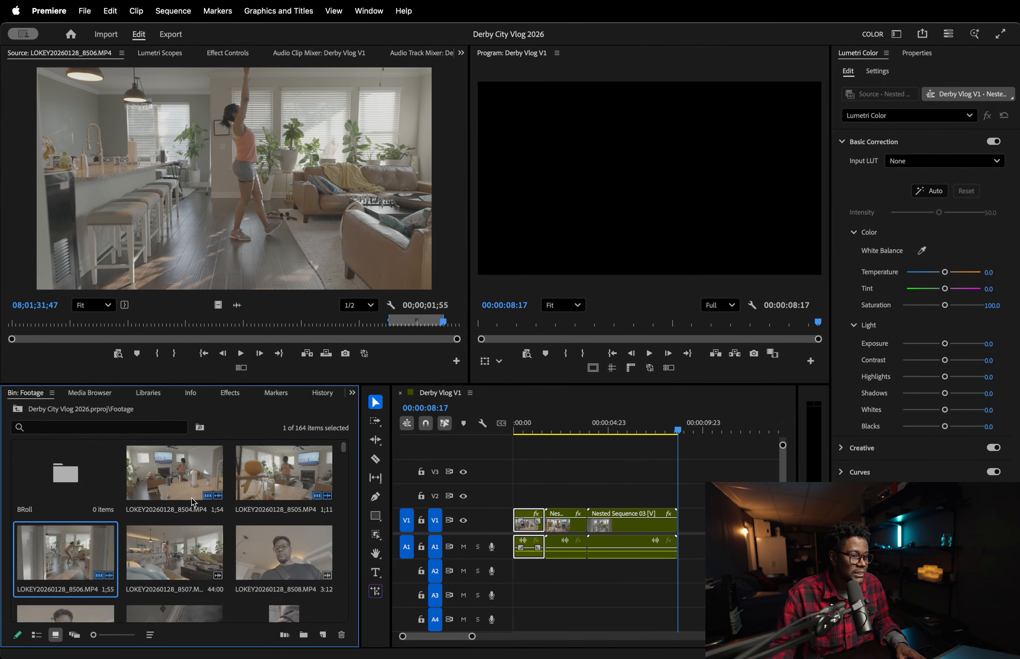
pyautogui.doubleClick(163, 557)
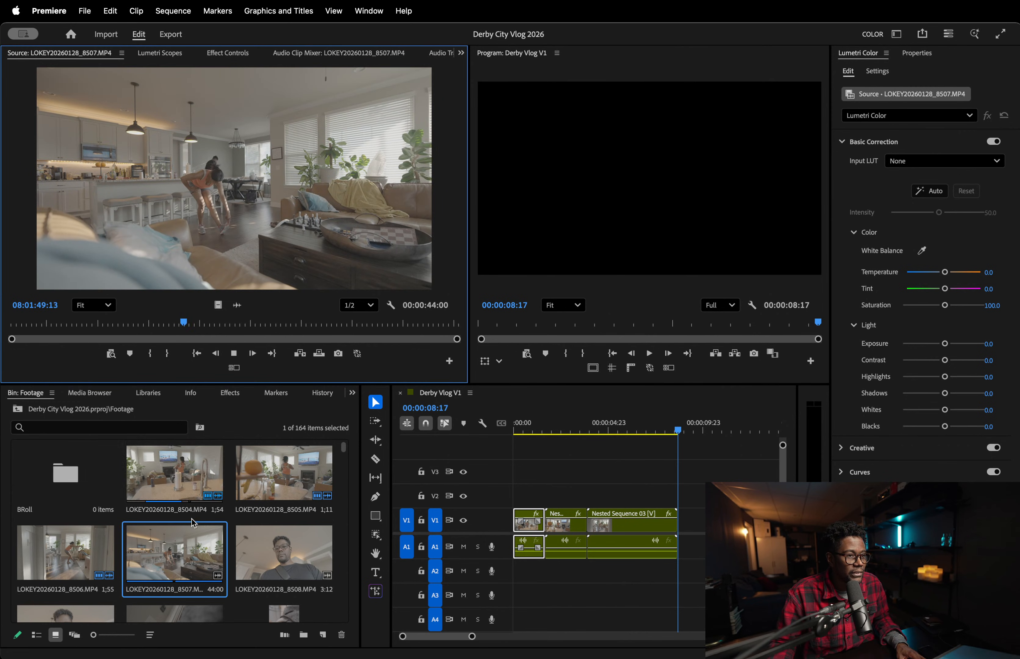
pyautogui.moveTo(243, 324); pyautogui.dragTo(309, 321)
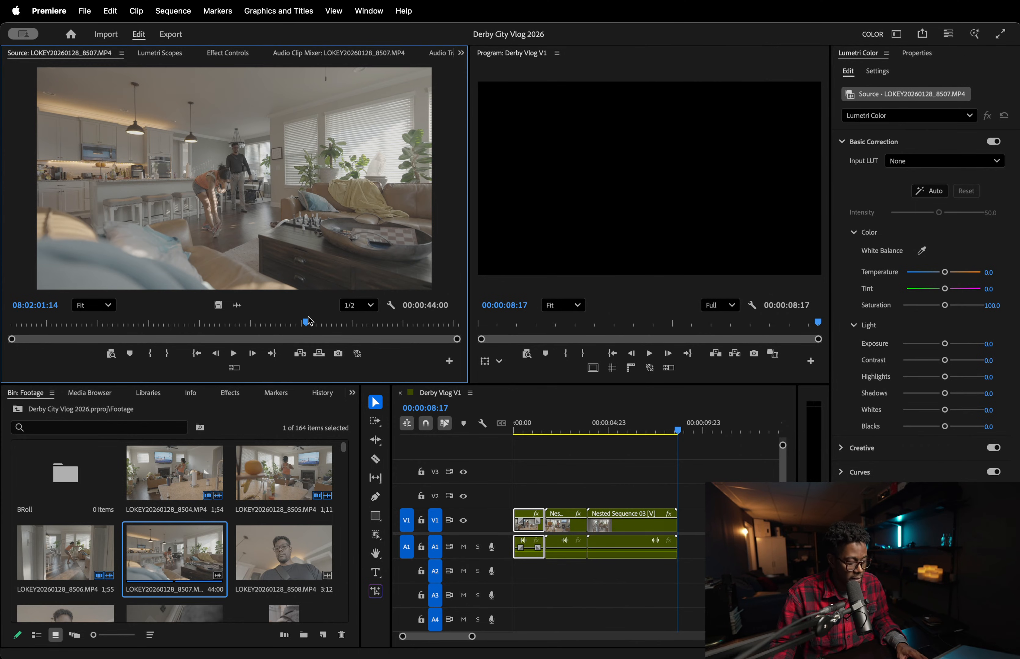
pyautogui.press('i')
pyautogui.press('space')
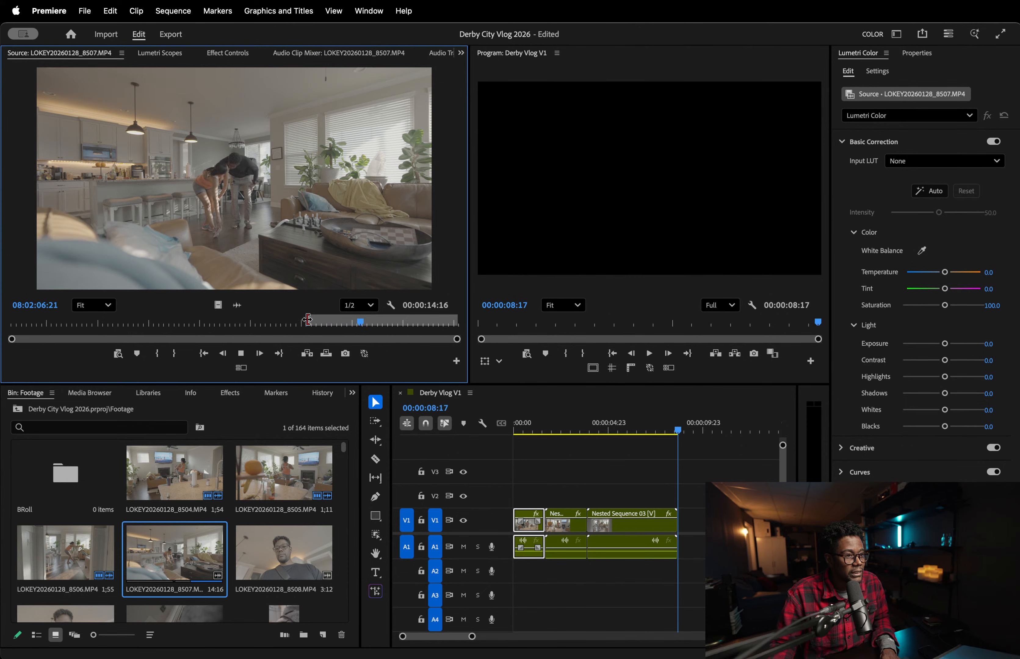
pyautogui.press('o')
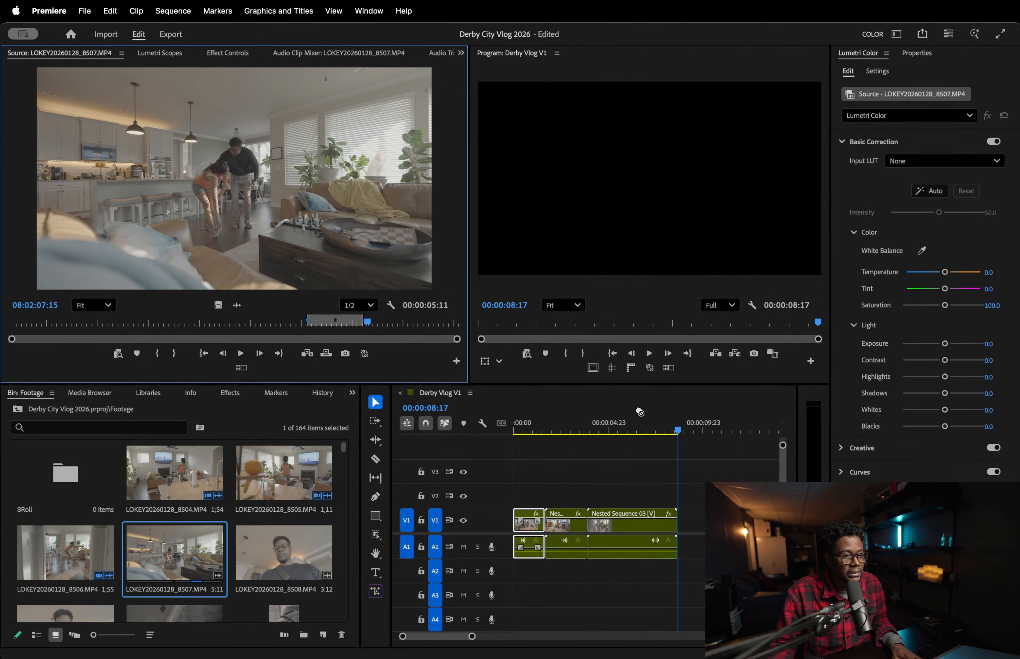
# - Place the marked LOKEY20260128_8507.MP4 range on the timeline directly after the third clip and play it back
pyautogui.moveTo(639, 412); pyautogui.dragTo(709, 412)
pyautogui.moveTo(686, 543); pyautogui.dragTo(689, 543)
pyautogui.click(695, 424)
pyautogui.press('-')
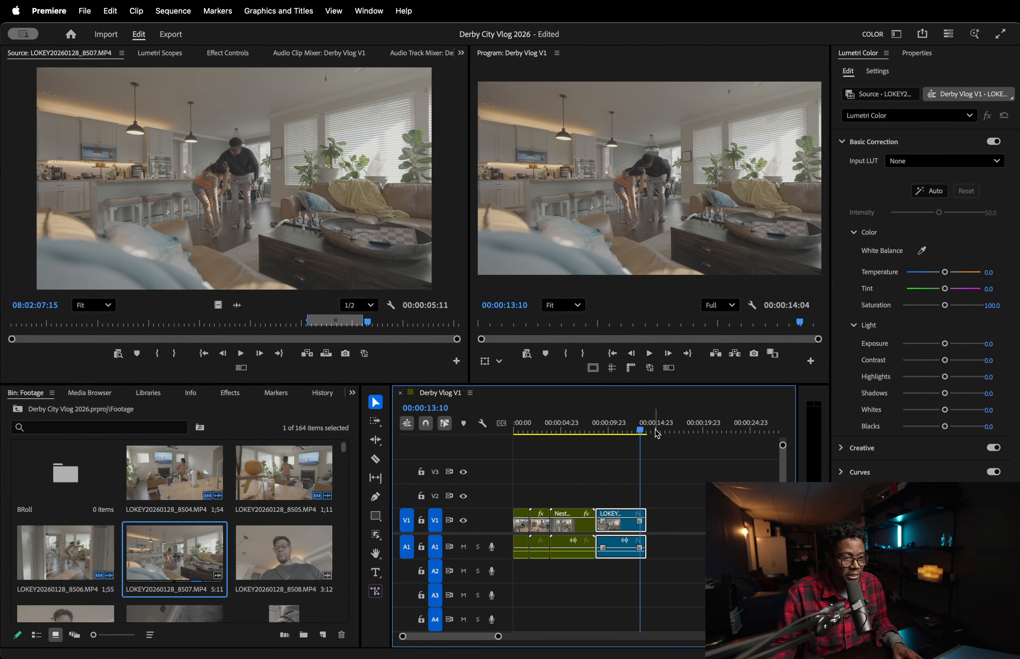
# - Ripple-trim the end of the last LOKEY20260128_8507 clip to the playhead and open LOKEY20260128_8509.MP4 in the source monitor
pyautogui.press('w')
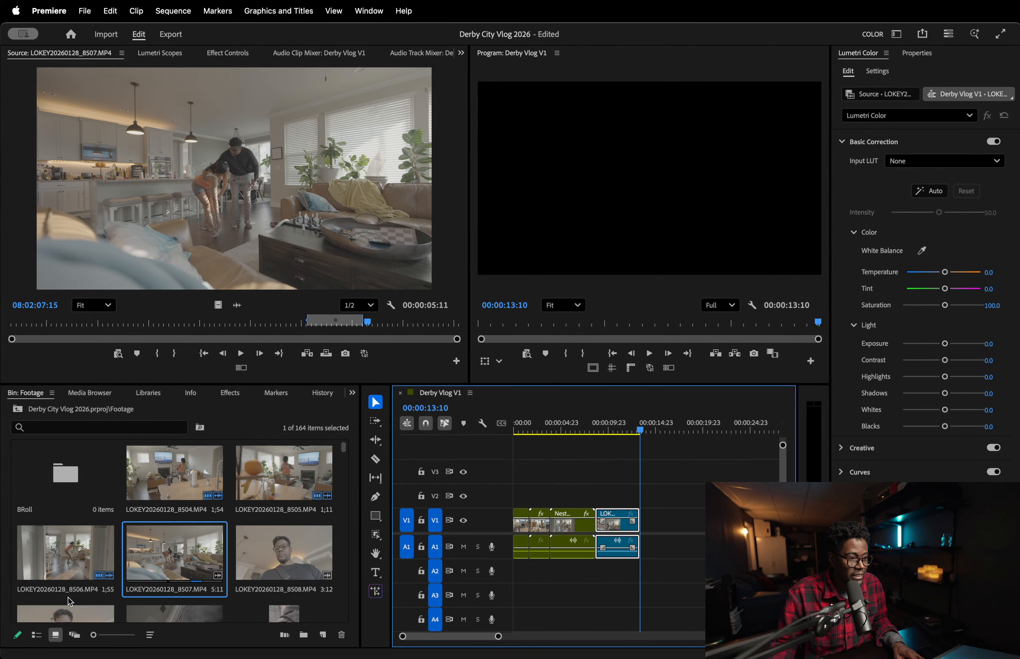
pyautogui.scroll(-3, 53, 605)
pyautogui.click(43, 482)
pyautogui.doubleClick(42, 483)
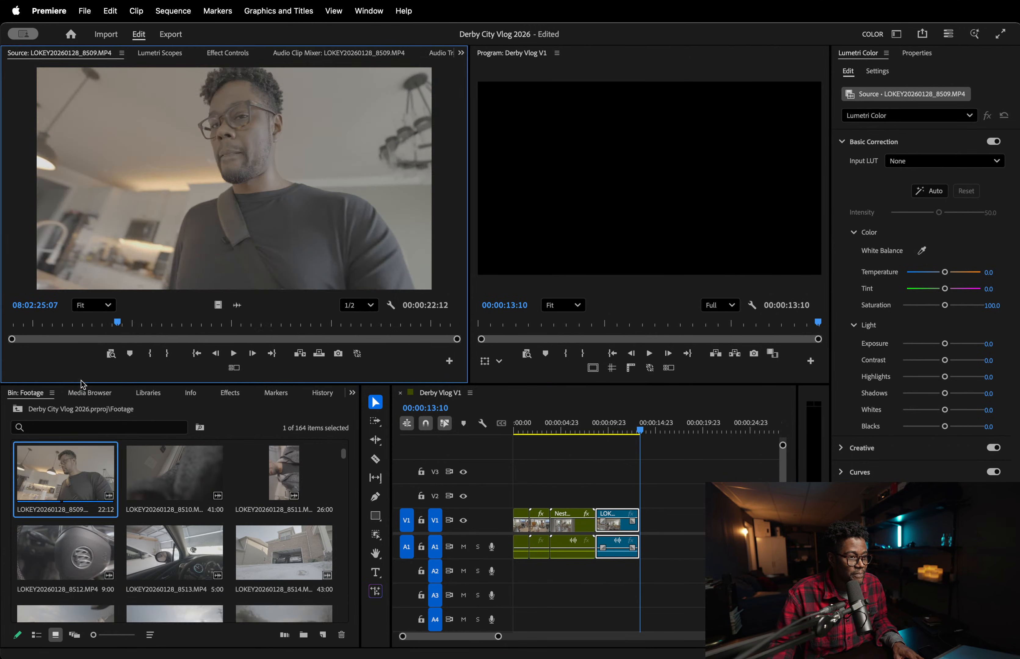
# - Mark the kiss moment in the LOKEY20260128_8509 source clip, from 08:02:33:07 in to 08:02:35:06 out
pyautogui.moveTo(550, 428); pyautogui.dragTo(621, 428)
pyautogui.moveTo(230, 324); pyautogui.dragTo(280, 318)
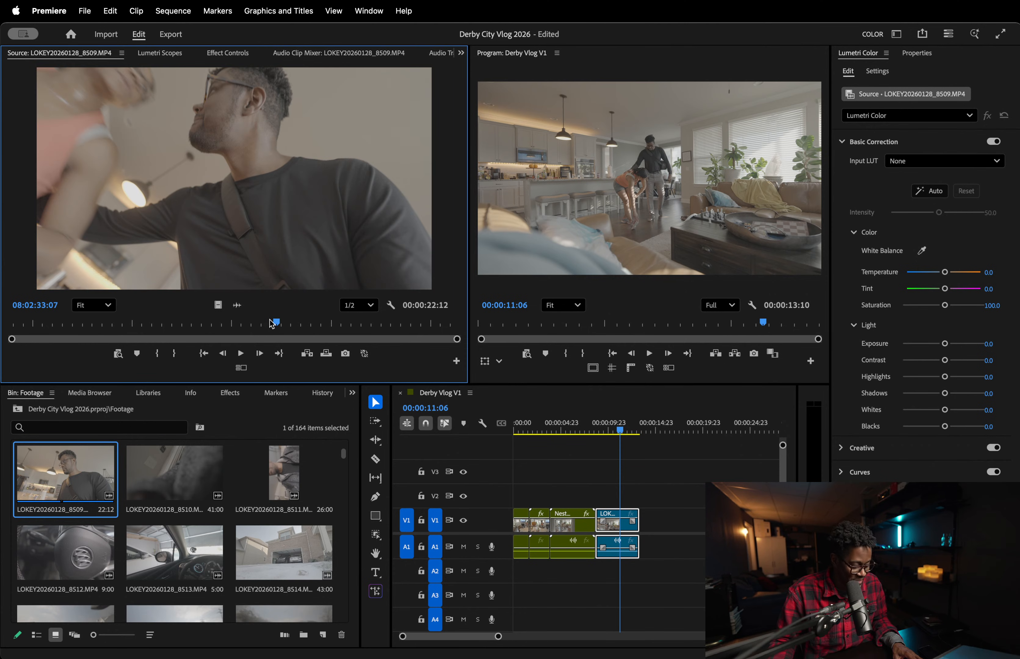
pyautogui.press('i')
pyautogui.press('space')
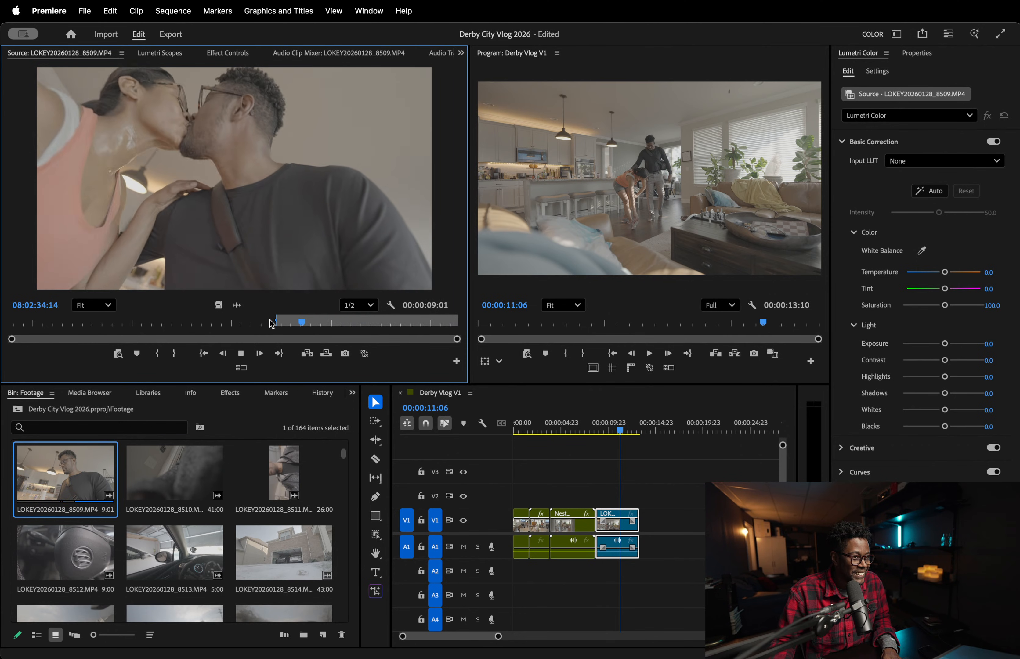
pyautogui.press('space')
pyautogui.press('o')
# - Add the marked LOKEY20260128_8509 segment to V1 directly after the 8507 clip and play across the new cut
pyautogui.moveTo(594, 352); pyautogui.dragTo(650, 516)
pyautogui.click(637, 419)
pyautogui.press('space')
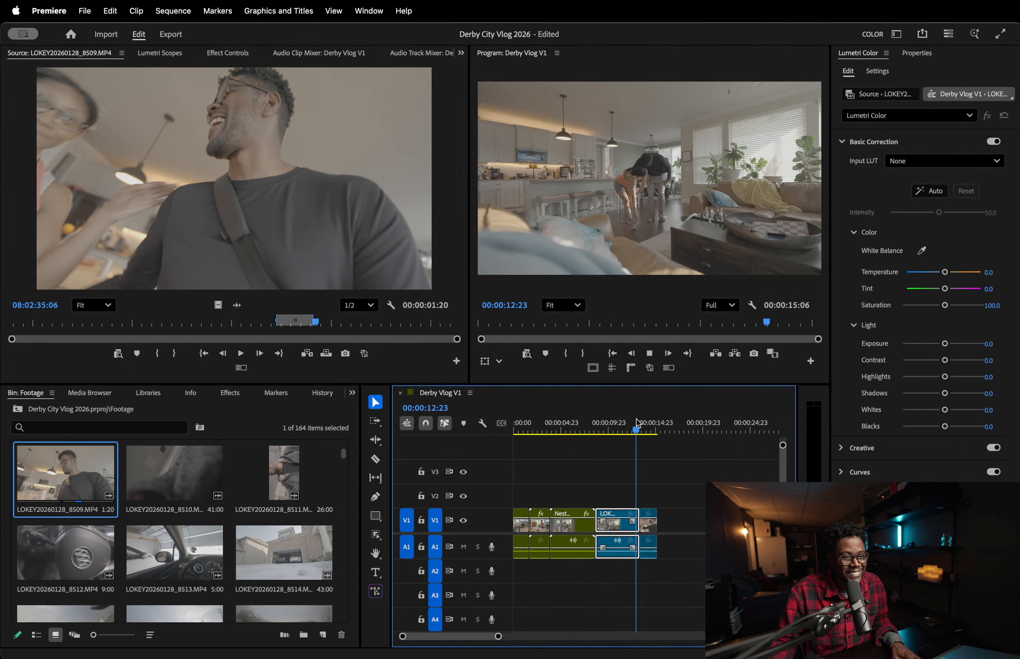
pyautogui.press('space')
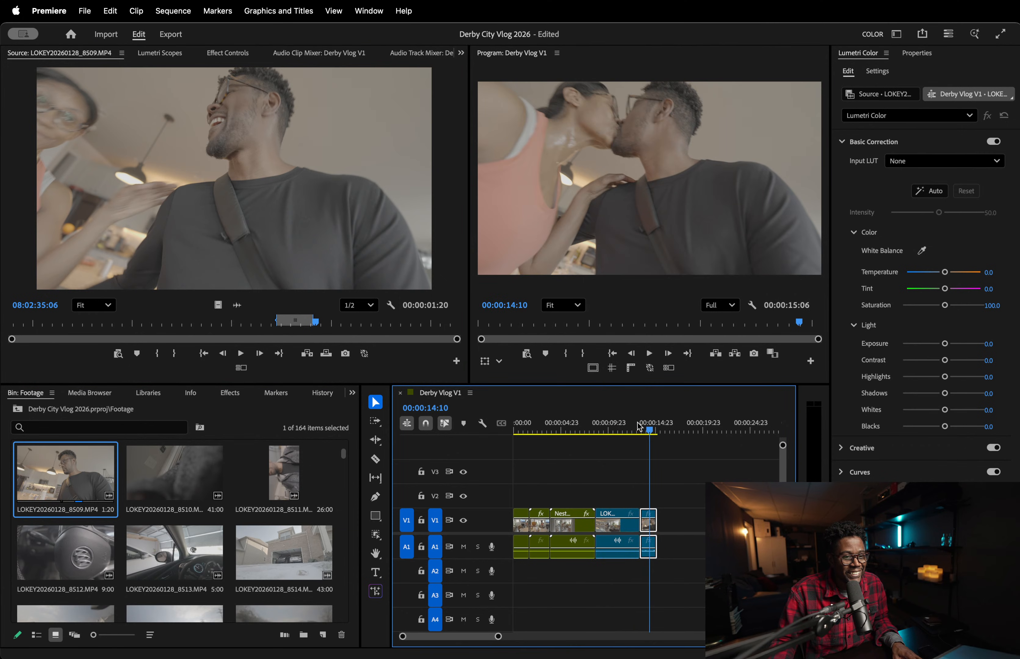
# - Ripple-trim the end of the LOKEY20260128_8509 clip to 00:00:14:08 and replay it from its start
pyautogui.click(637, 424)
pyautogui.moveTo(642, 425); pyautogui.dragTo(650, 426)
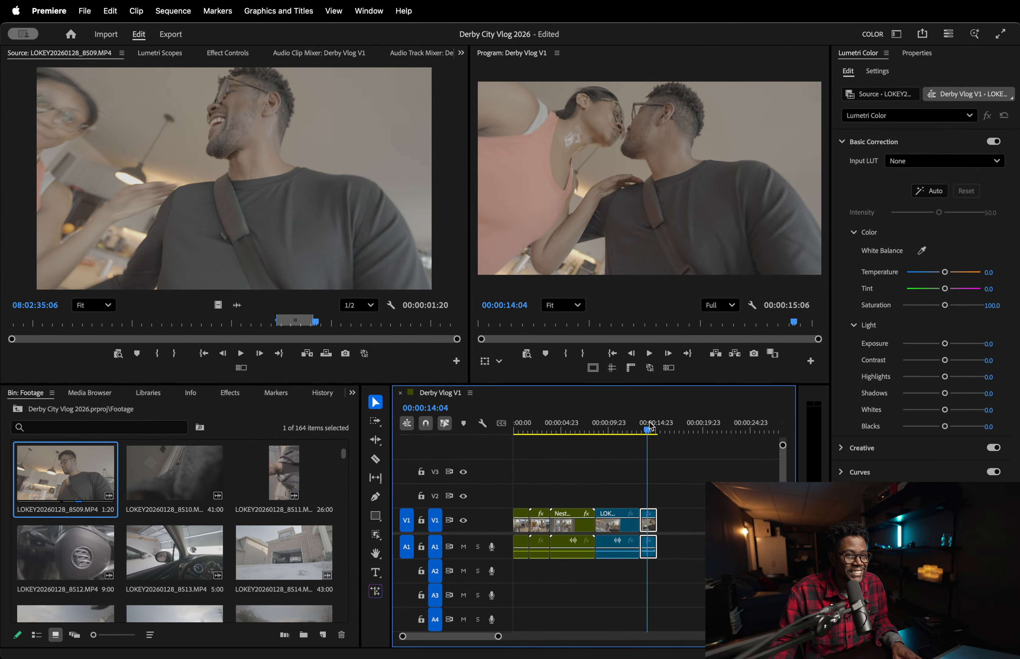
pyautogui.press('space')
pyautogui.moveTo(651, 427); pyautogui.dragTo(650, 427)
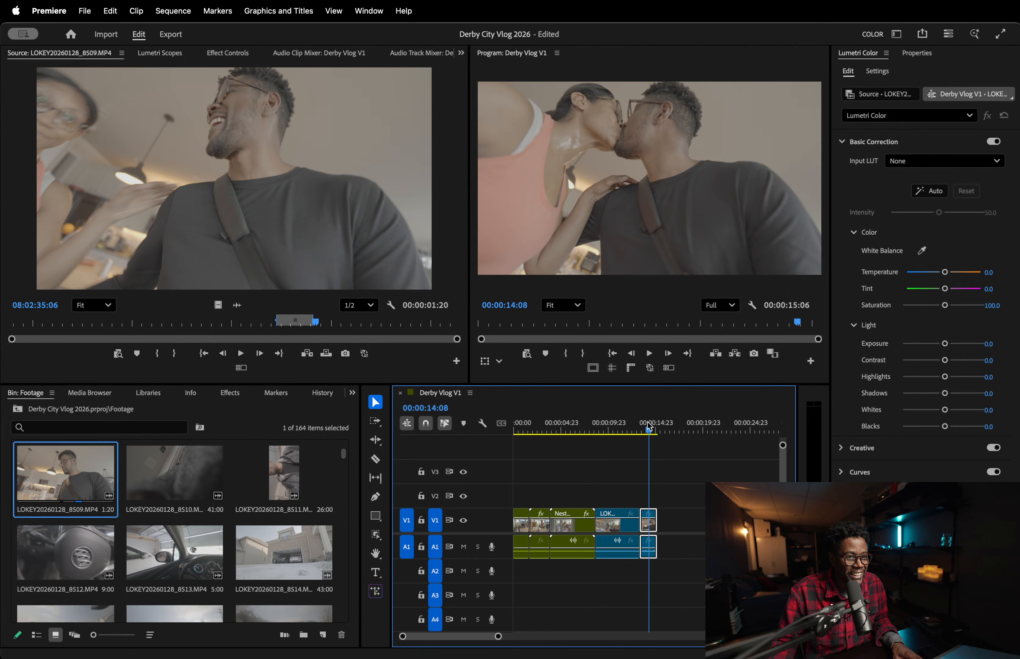
pyautogui.press('w')
pyautogui.press('Up')
pyautogui.click(695, 497)
pyautogui.press('space')
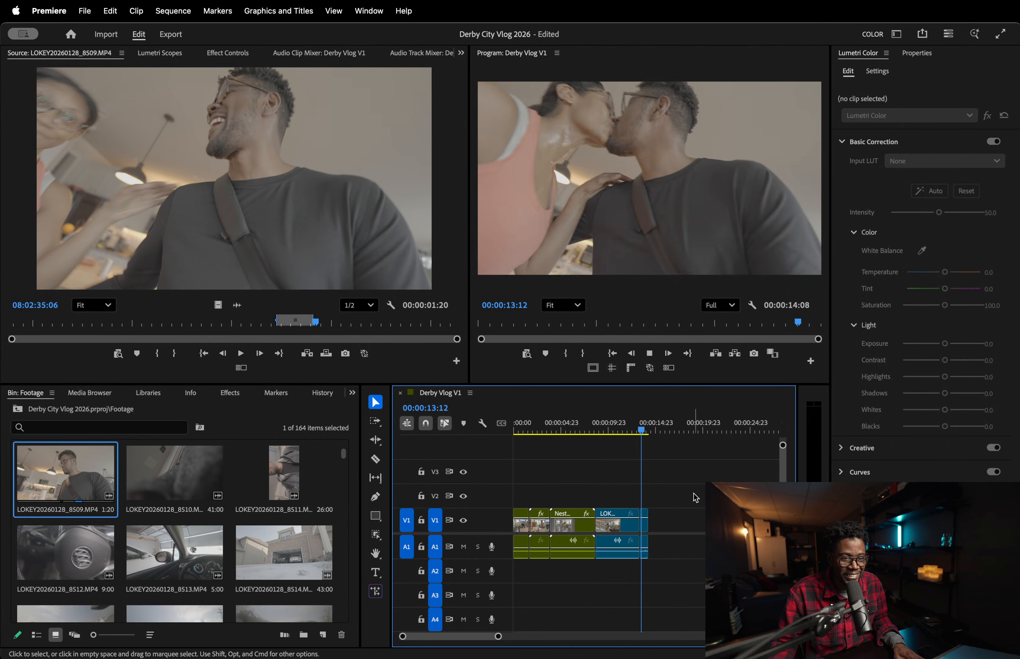
# - Extend the end of the LOKEY20260128_8509 clip to about 00:00:15:17 and replay the preceding shot into it
pyautogui.moveTo(647, 518); pyautogui.dragTo(657, 517)
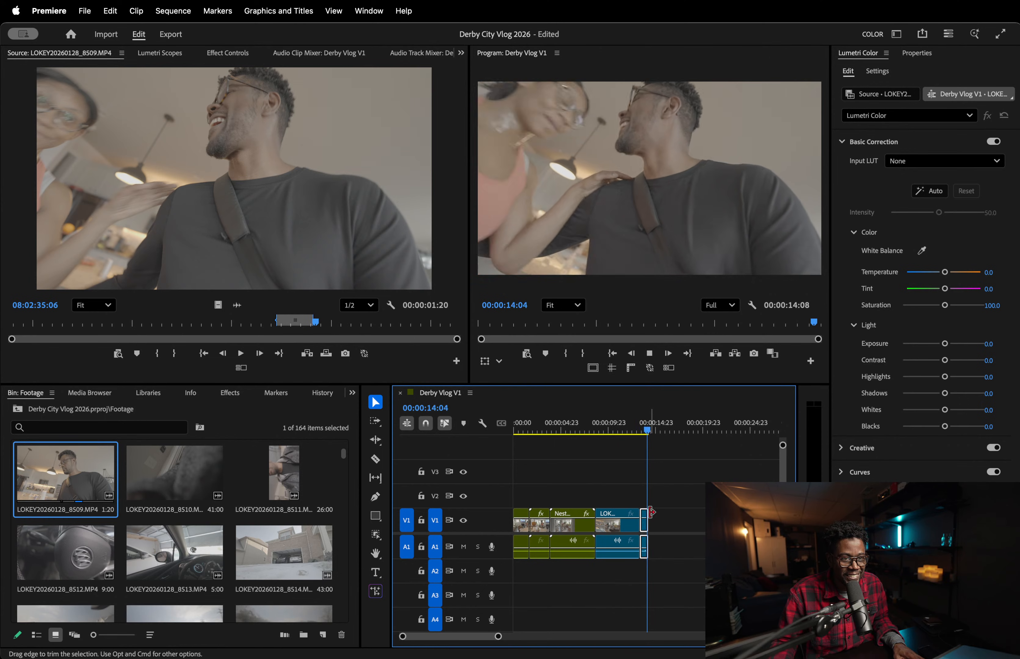
pyautogui.moveTo(646, 513); pyautogui.dragTo(660, 512)
pyautogui.press('space')
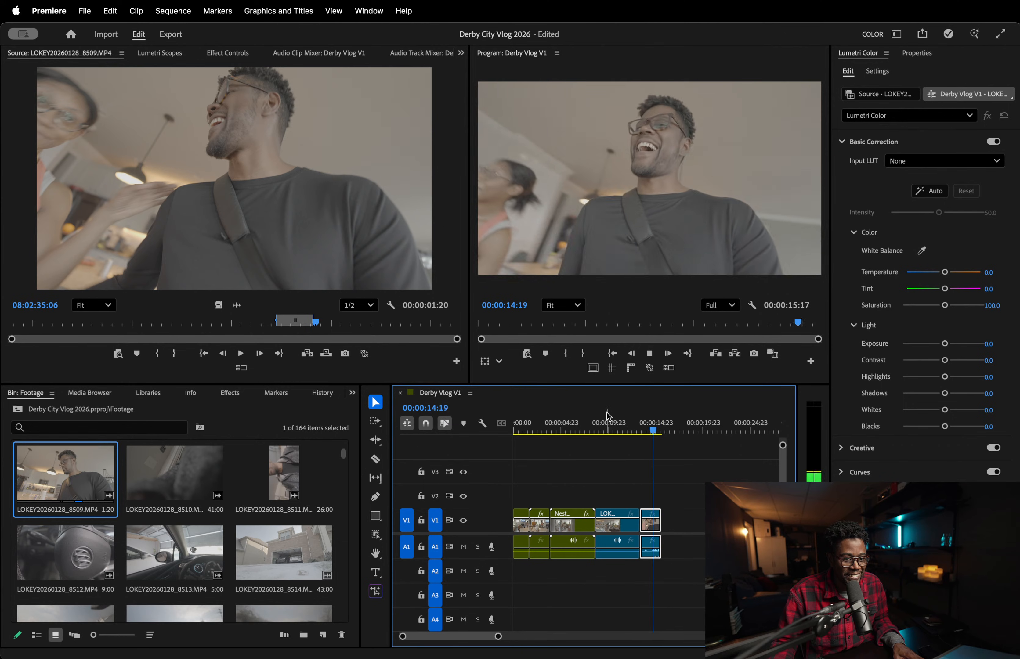
pyautogui.click(599, 422)
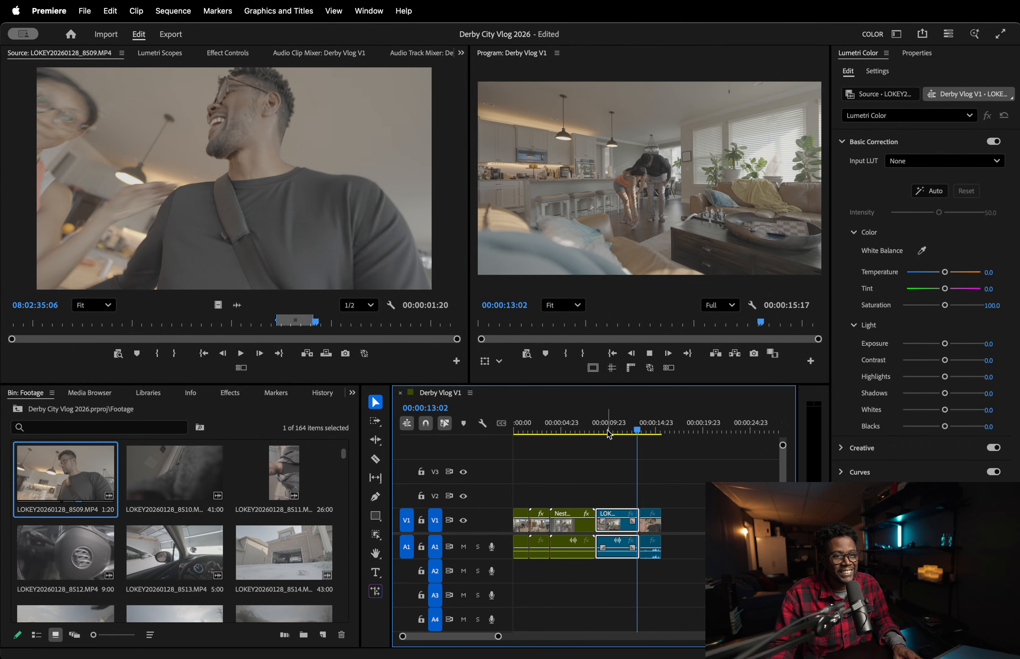
# - Ripple-extend the end of the LOKEY20260128_8507 clip ahead of the kiss shot, play the cut, and save the project
pyautogui.press('space')
pyautogui.moveTo(625, 427); pyautogui.dragTo(629, 428)
pyautogui.moveTo(656, 524); pyautogui.dragTo(699, 526)
pyautogui.press('=')
pyautogui.press('=')
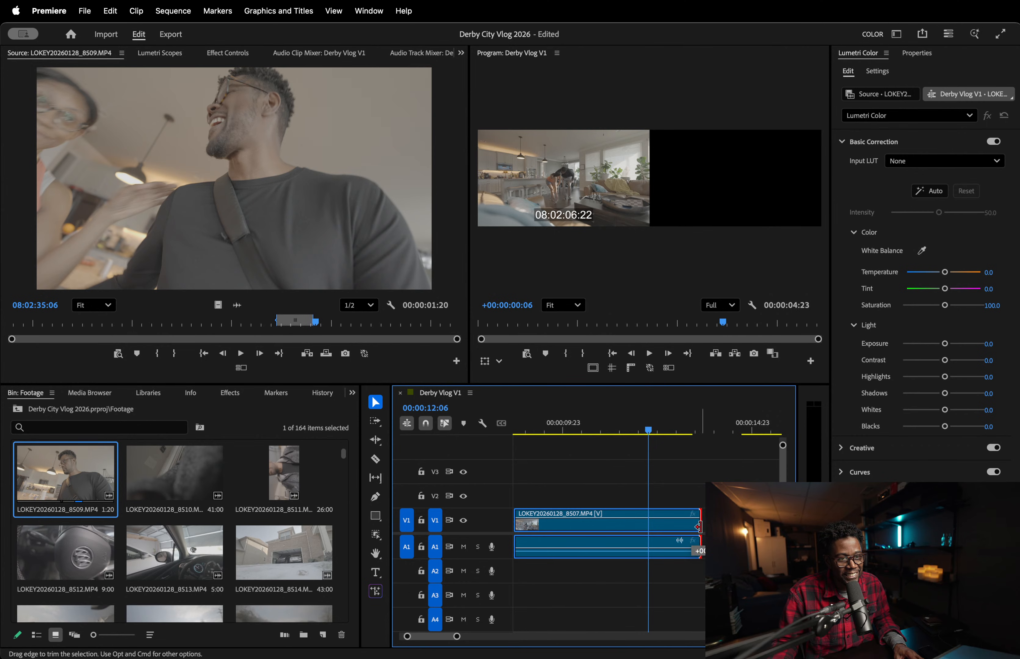
pyautogui.moveTo(700, 541); pyautogui.dragTo(701, 540)
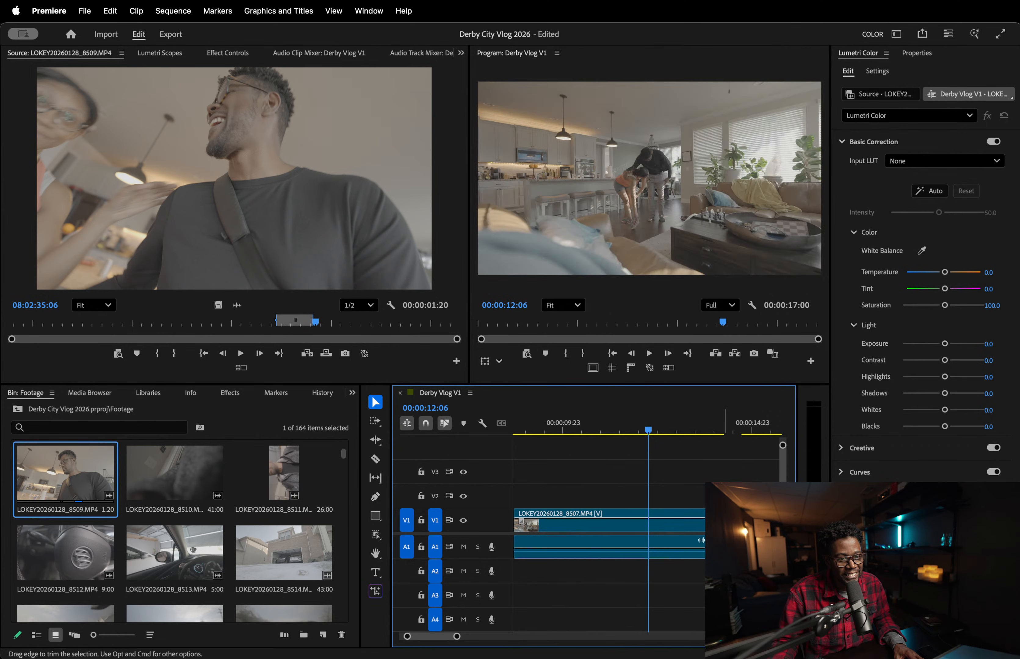
pyautogui.press('space')
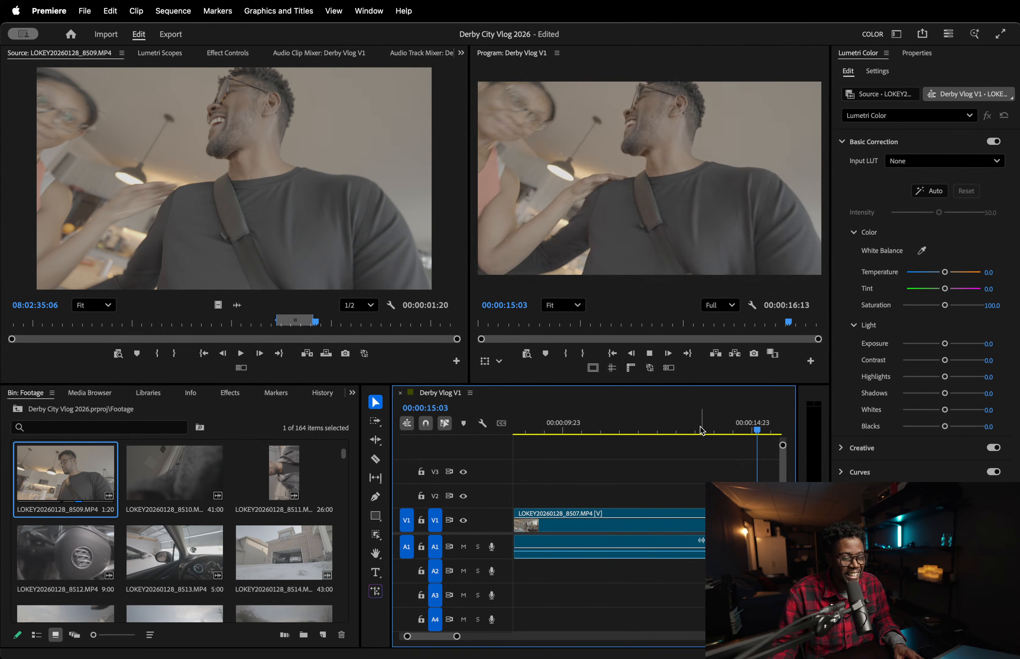
pyautogui.press('super+s')
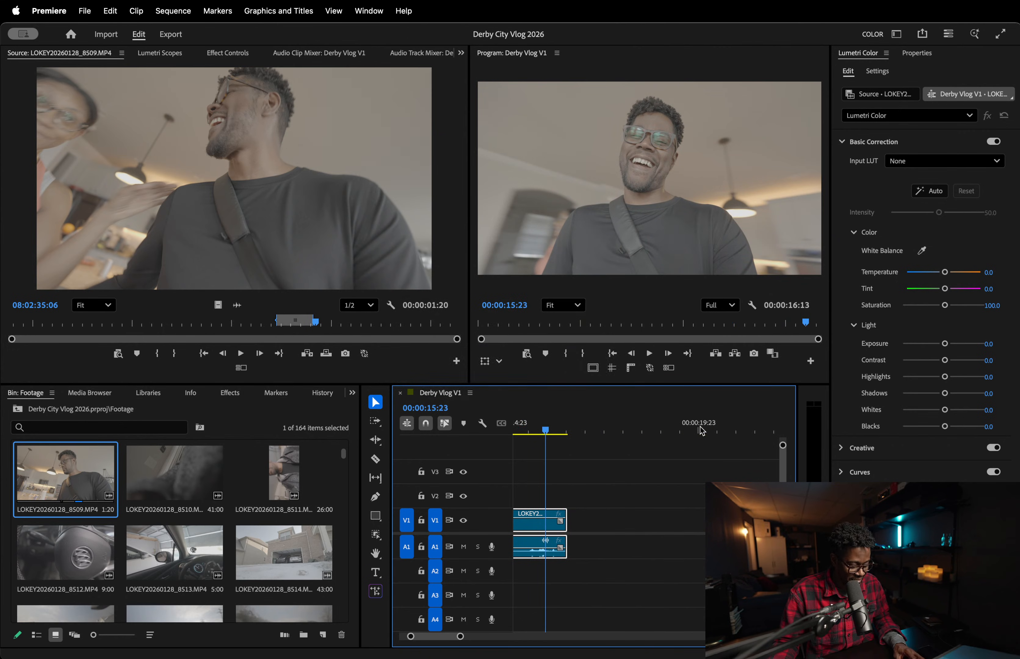
# - Ripple-trim the start of the LOKEY20260128_8507 clip to the playhead twice to shorten it, and save the project
pyautogui.click(560, 422)
pyautogui.press('space')
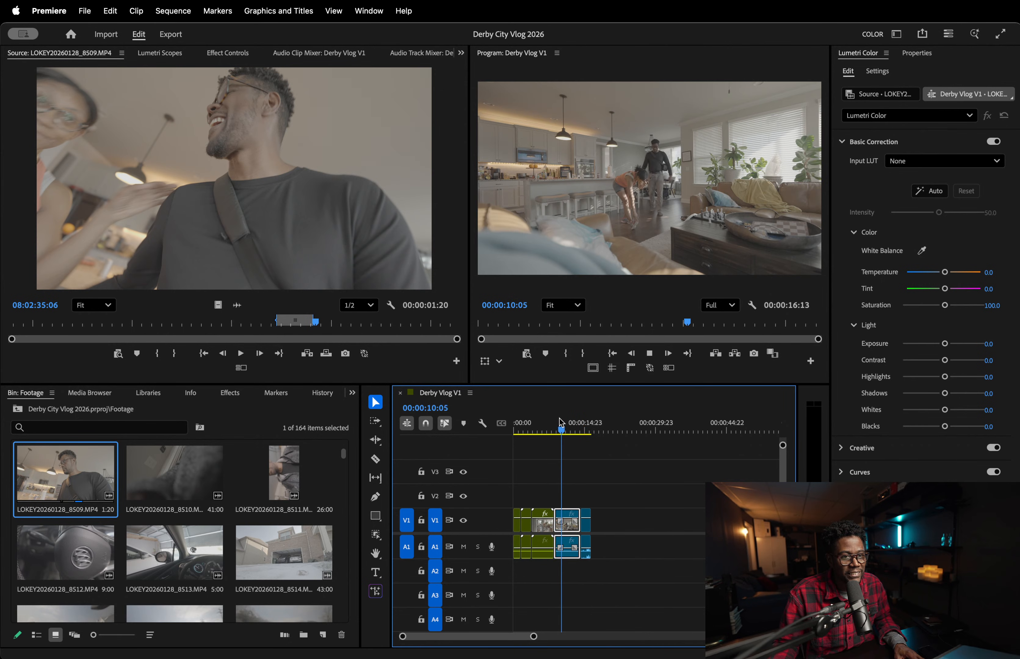
pyautogui.press('q')
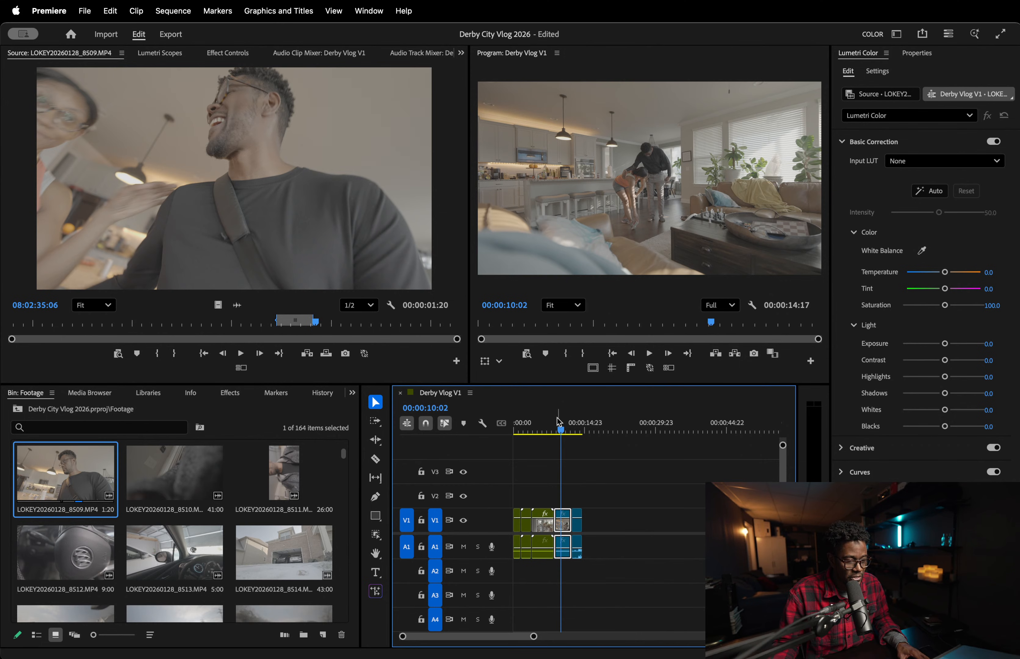
pyautogui.press('q')
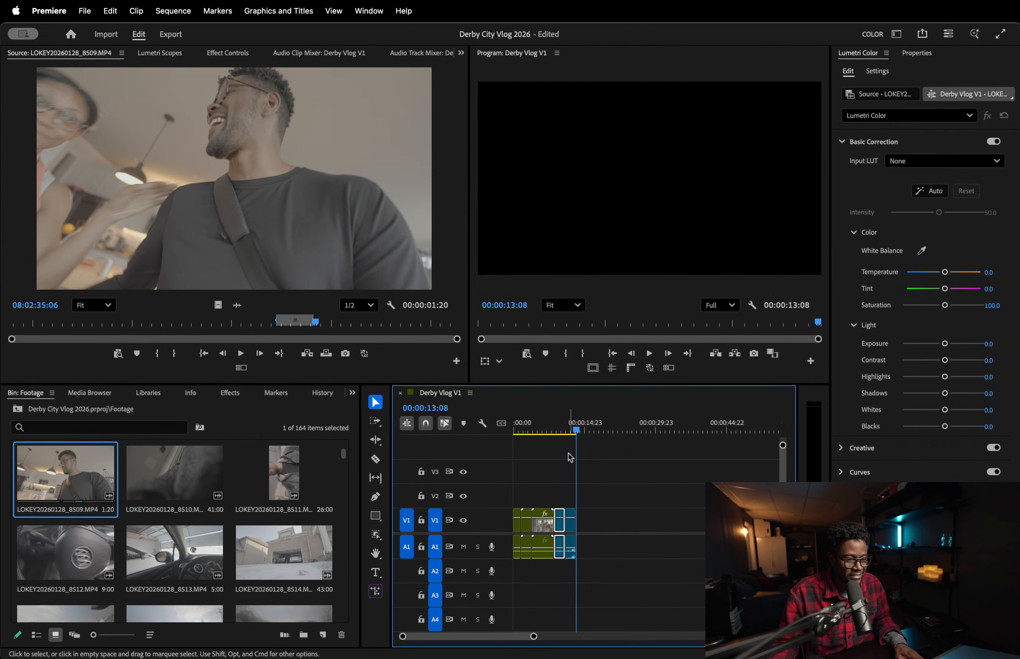
pyautogui.press('super+s')
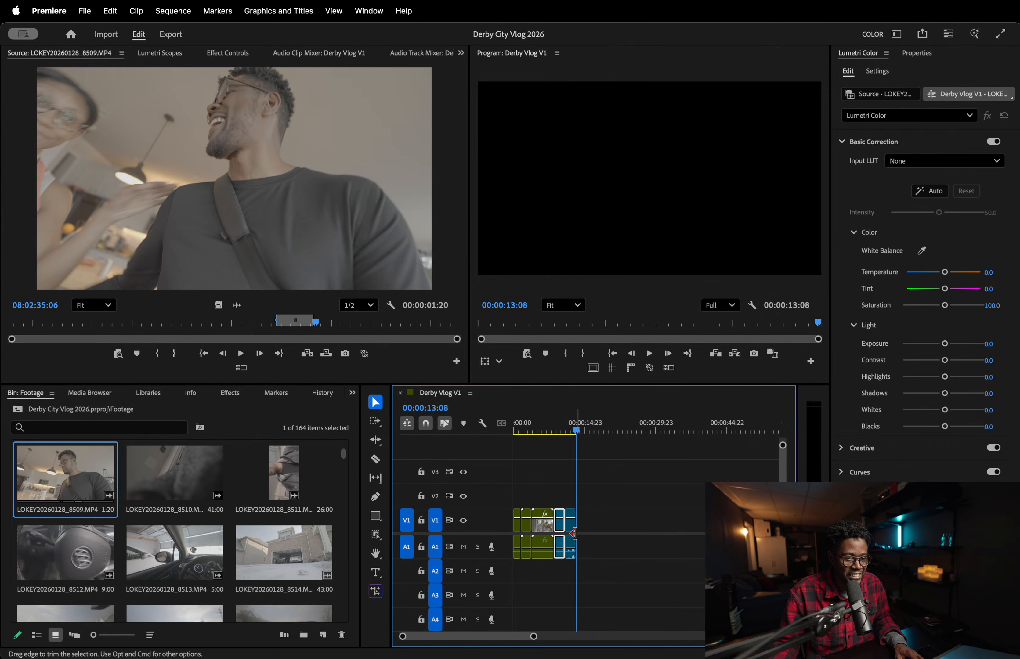
# - Extend the final LOKEY20260128_8509 clip to review its continuation, and trim its end to 00:00:13:11
pyautogui.moveTo(573, 529); pyautogui.dragTo(639, 526)
pyautogui.press('space')
pyautogui.press('space')
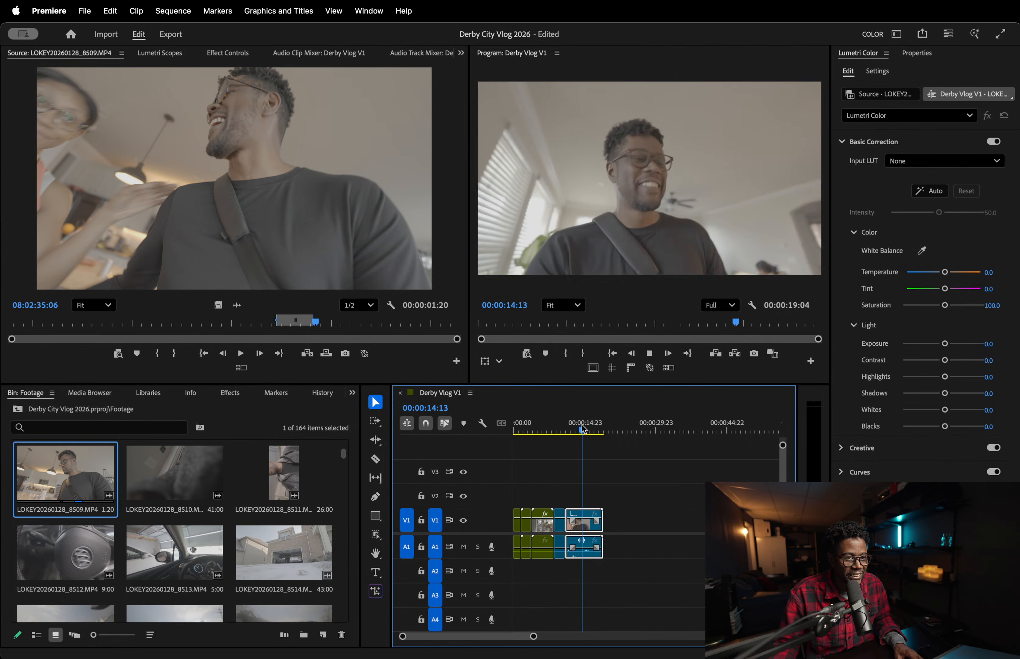
pyautogui.click(567, 428)
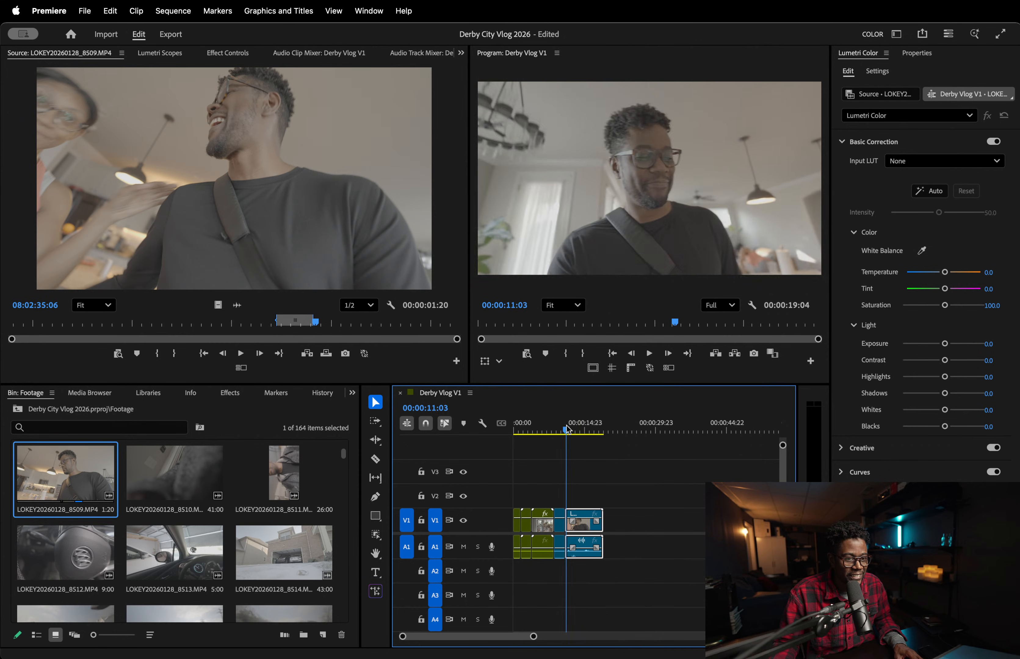
pyautogui.press('space')
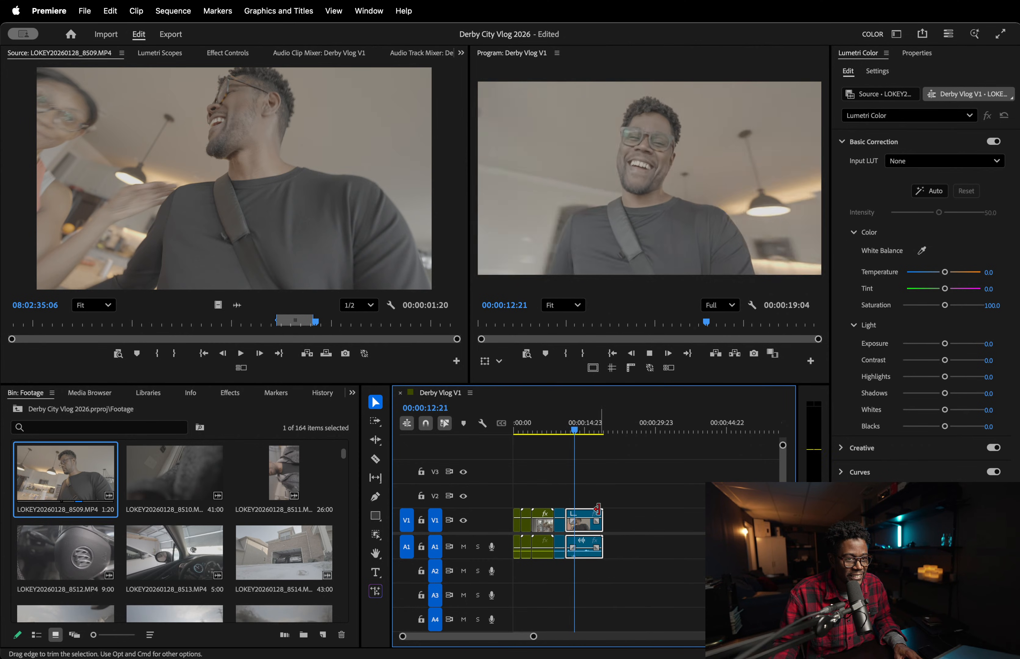
pyautogui.click(562, 424)
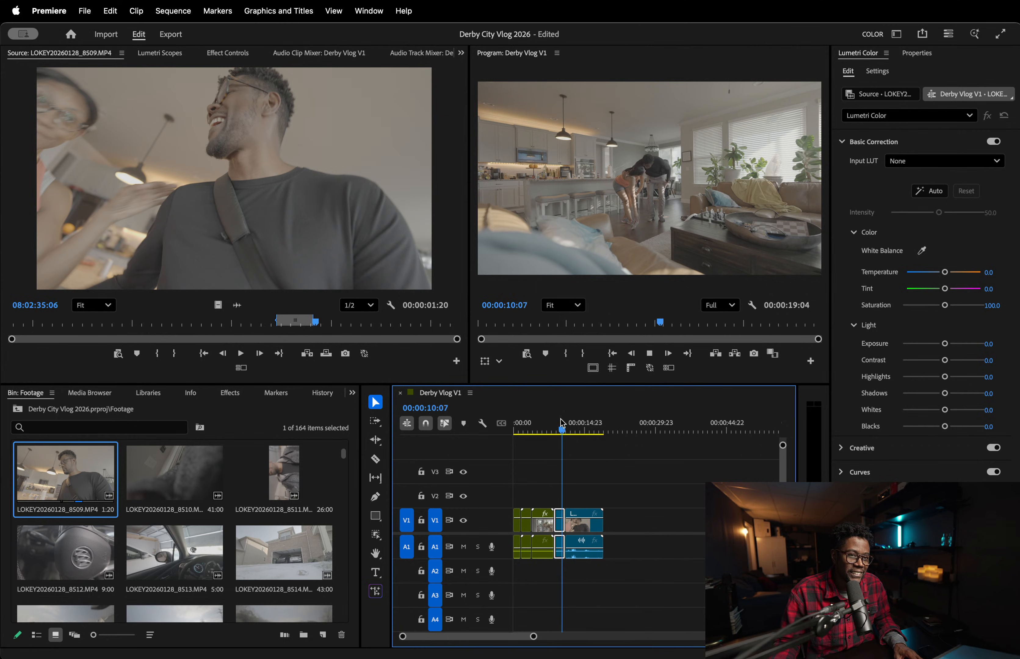
pyautogui.press('space')
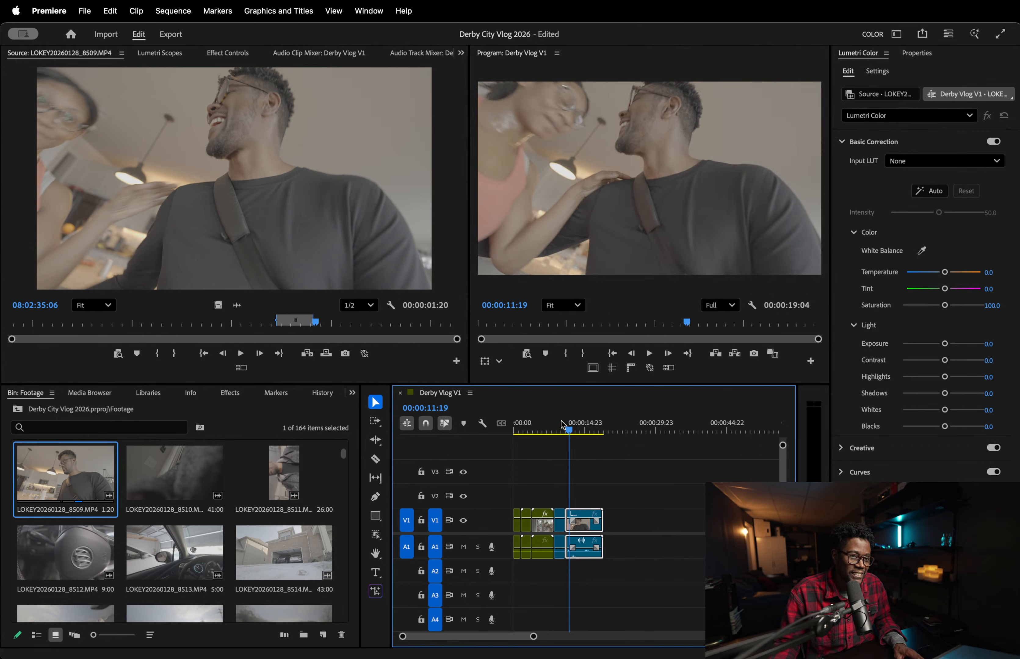
pyautogui.press('space')
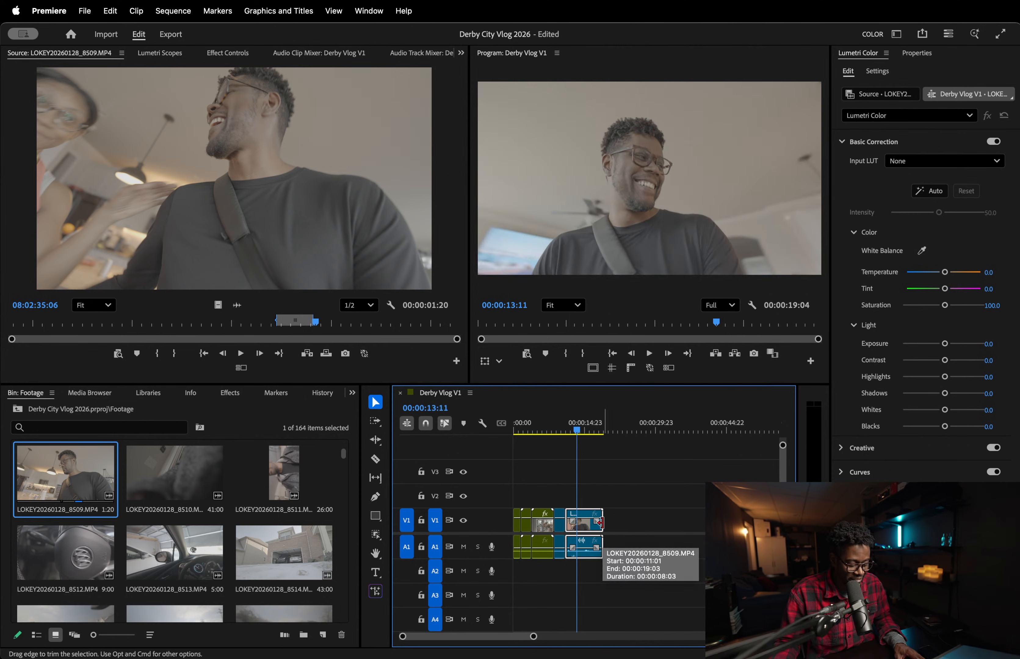
pyautogui.moveTo(600, 513); pyautogui.dragTo(576, 514)
# - Review the end of the sequence from the nested clip at about 00:00:07:14 through the final shot
pyautogui.click(551, 429)
pyautogui.moveTo(552, 429); pyautogui.dragTo(548, 428)
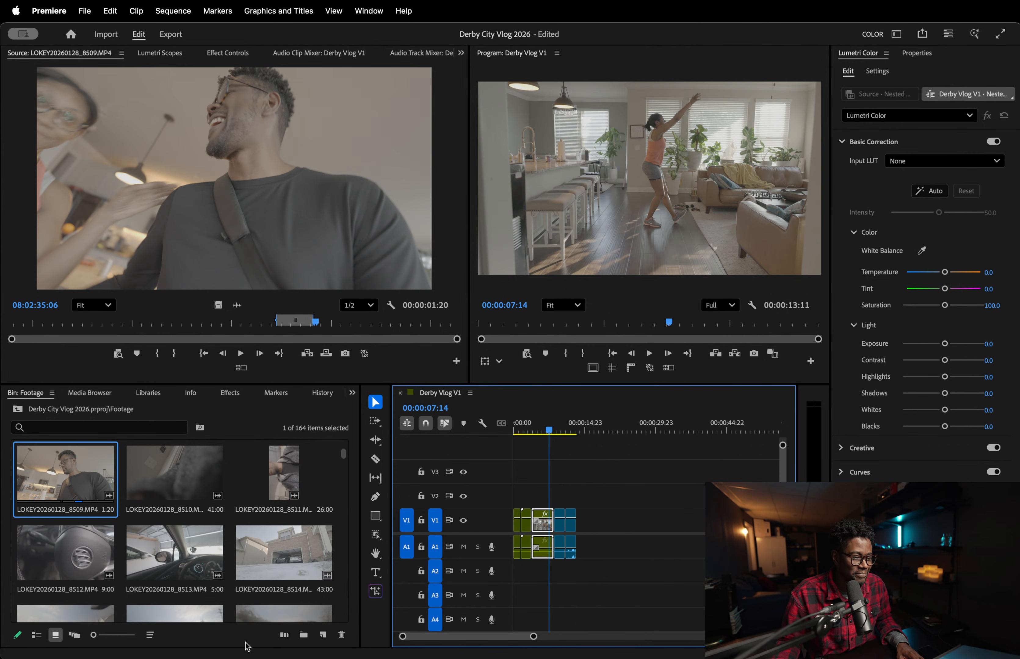
pyautogui.press('super+Tab')
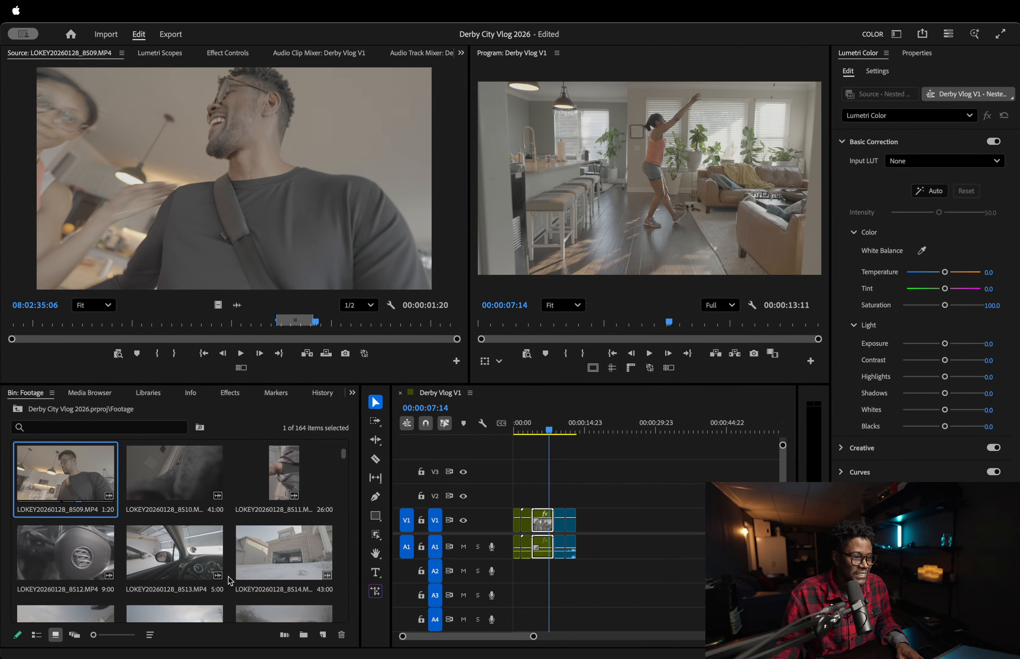
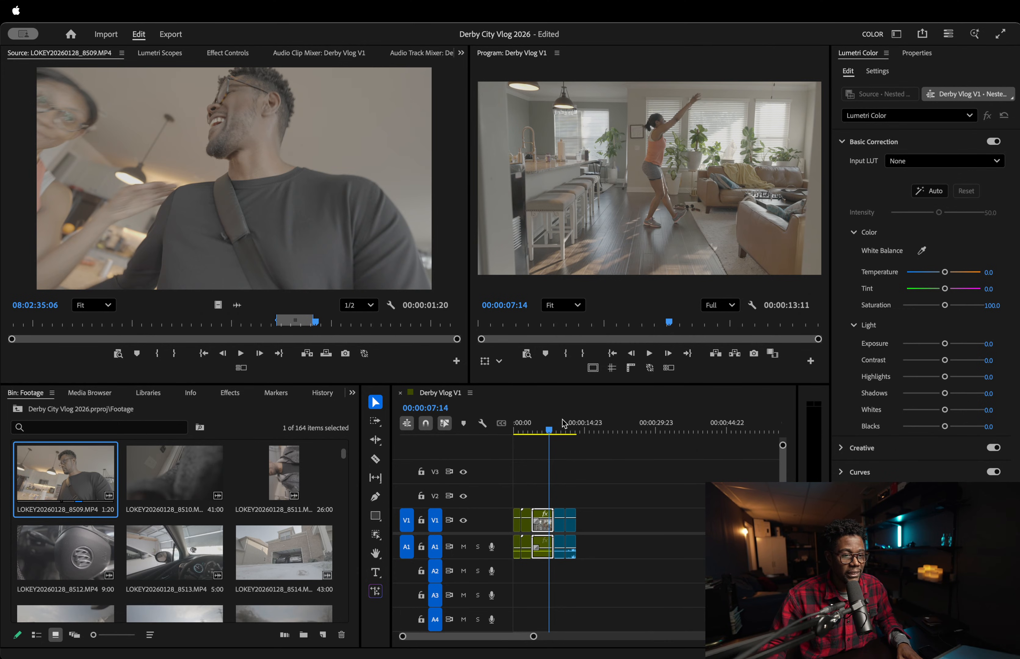
pyautogui.click(552, 432)
pyautogui.press('space')
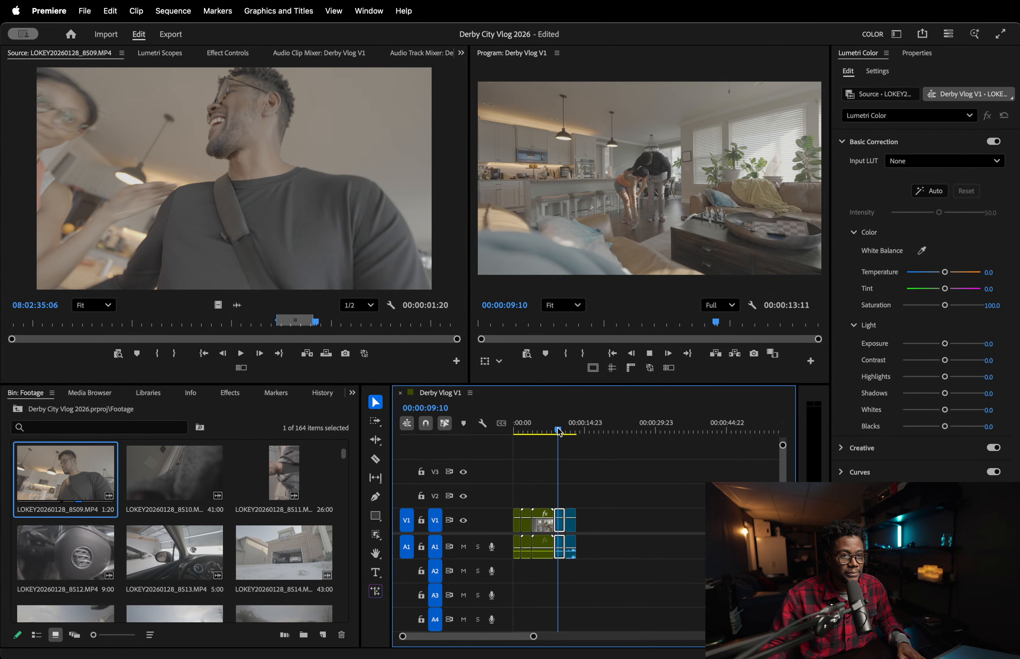
pyautogui.moveTo(566, 432); pyautogui.dragTo(579, 434)
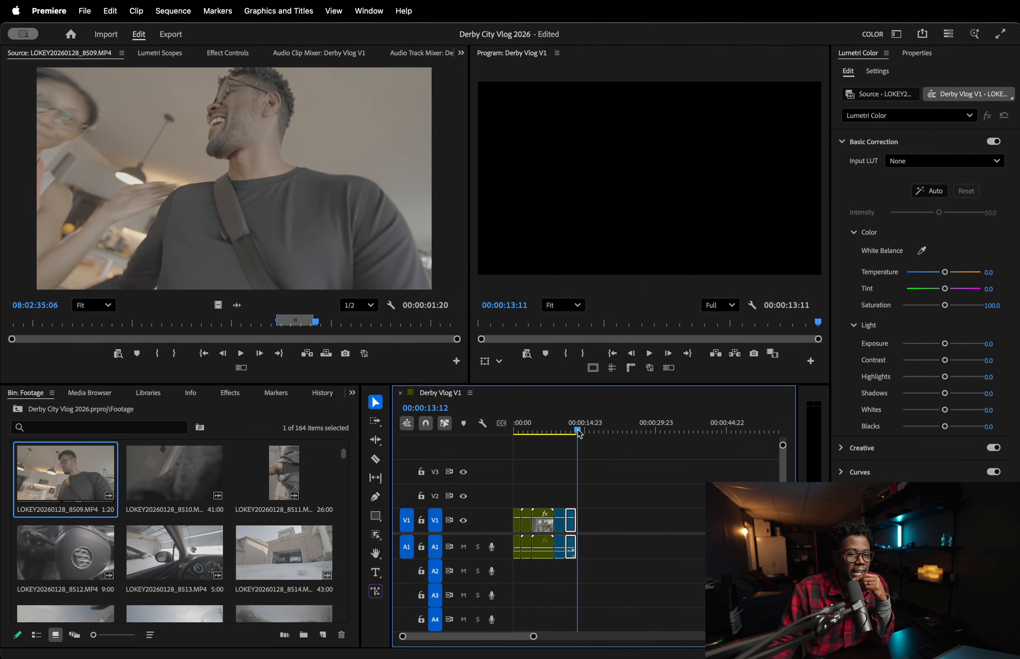
# - Review the closing part of the LOKEY20260128_8509 source clip, replaying from about 08:02:39 through the walk toward the coats
pyautogui.moveTo(333, 324); pyautogui.dragTo(394, 325)
pyautogui.press('space')
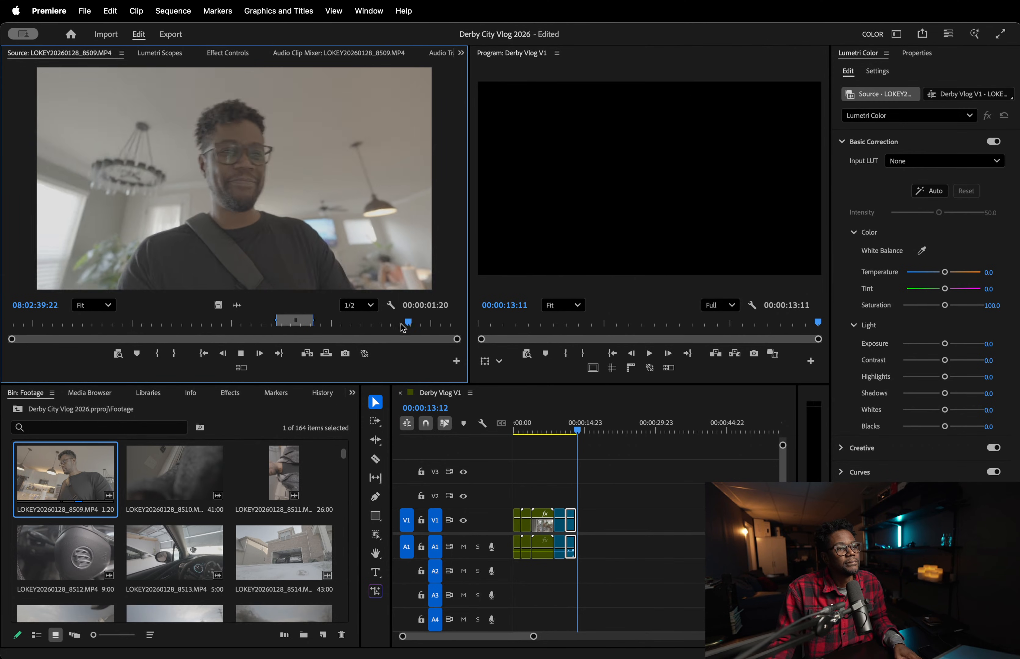
pyautogui.press('space')
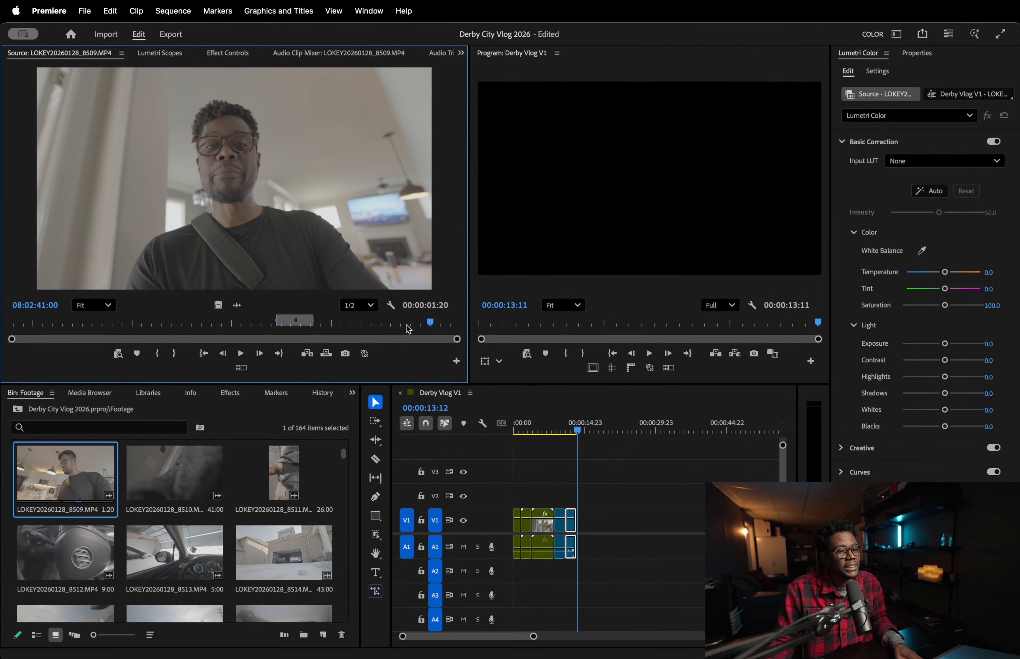
pyautogui.click(419, 322)
pyautogui.press('space')
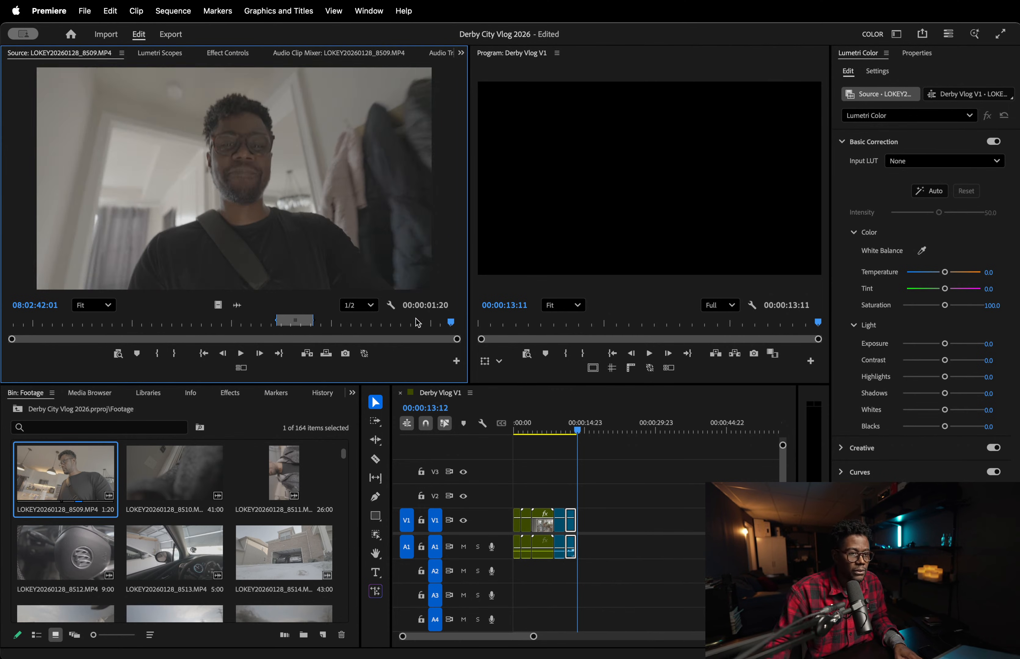
pyautogui.click(410, 324)
pyautogui.press('space')
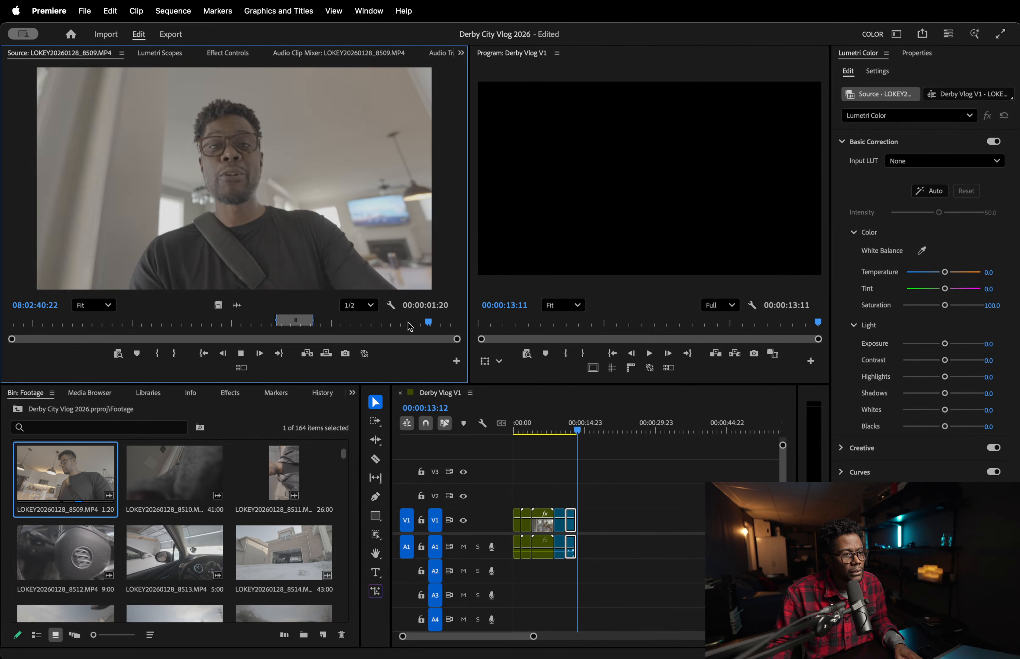
pyautogui.click(396, 323)
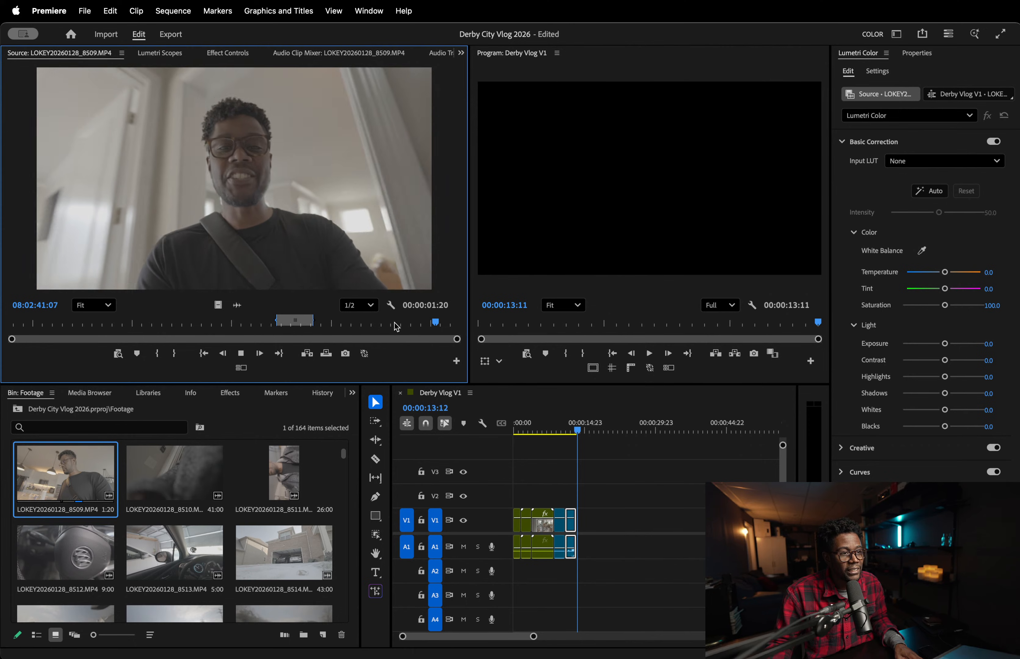
# - Mark LOKEY20260128_8509 from about 08:02:39:14 to 08:02:42:07 and append that section to the end of the sequence on V1 and A1
pyautogui.click(390, 324)
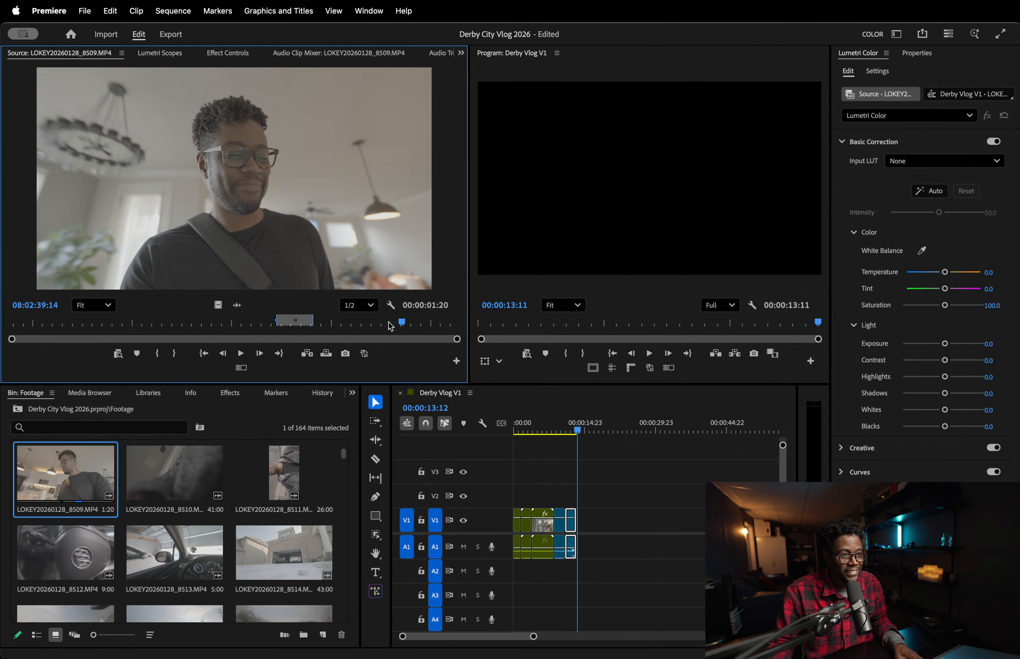
pyautogui.press('space')
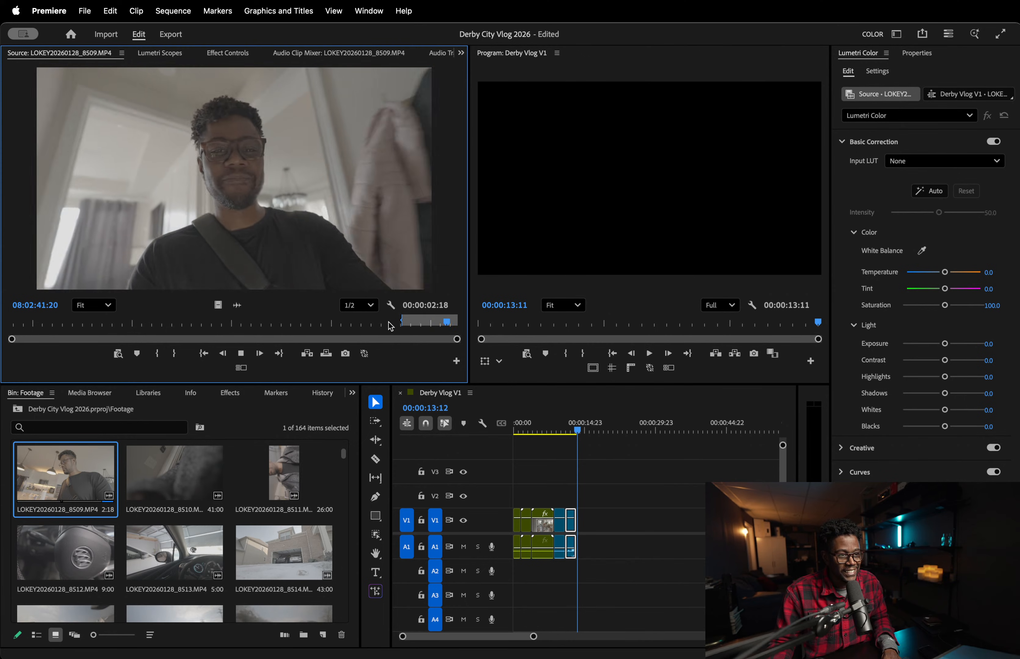
pyautogui.press('o')
pyautogui.moveTo(316, 207); pyautogui.dragTo(584, 524)
# - Close the tiny gap before the newly added final LOKEY20260128_8509 clip, and play the clip through
pyautogui.press('=')
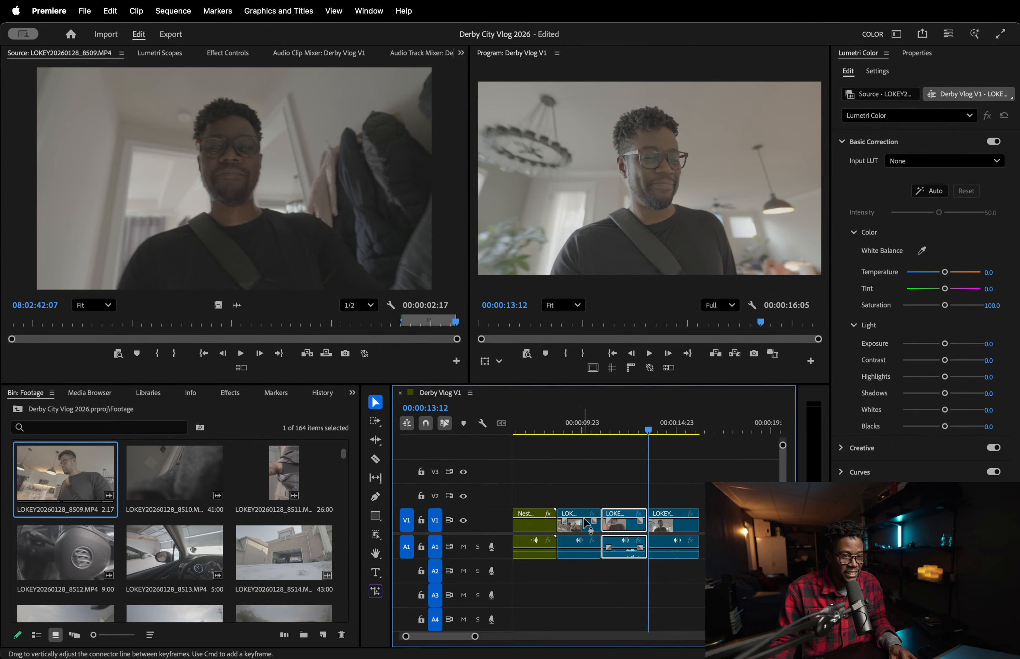
pyautogui.press('=')
pyautogui.press('=')
pyautogui.moveTo(692, 524); pyautogui.dragTo(689, 521)
pyautogui.press('space')
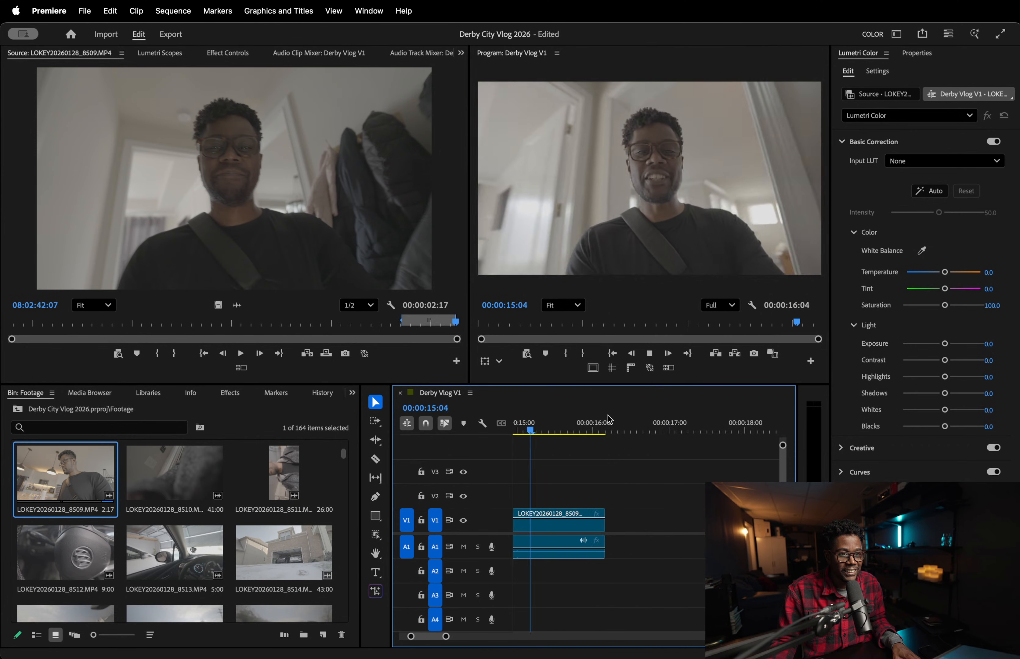
pyautogui.press('space')
pyautogui.press('space')
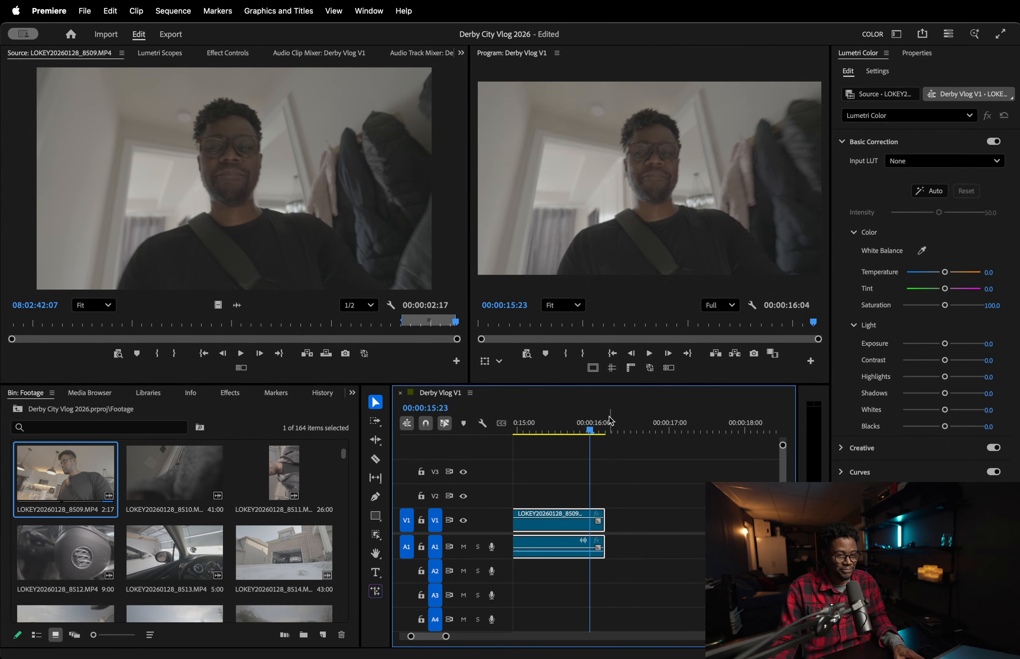
# - Replay the final LOKEY20260128_8509 clip, ripple-trim its end to 00:00:15:22, and save the project
pyautogui.click(522, 424)
pyautogui.press('space')
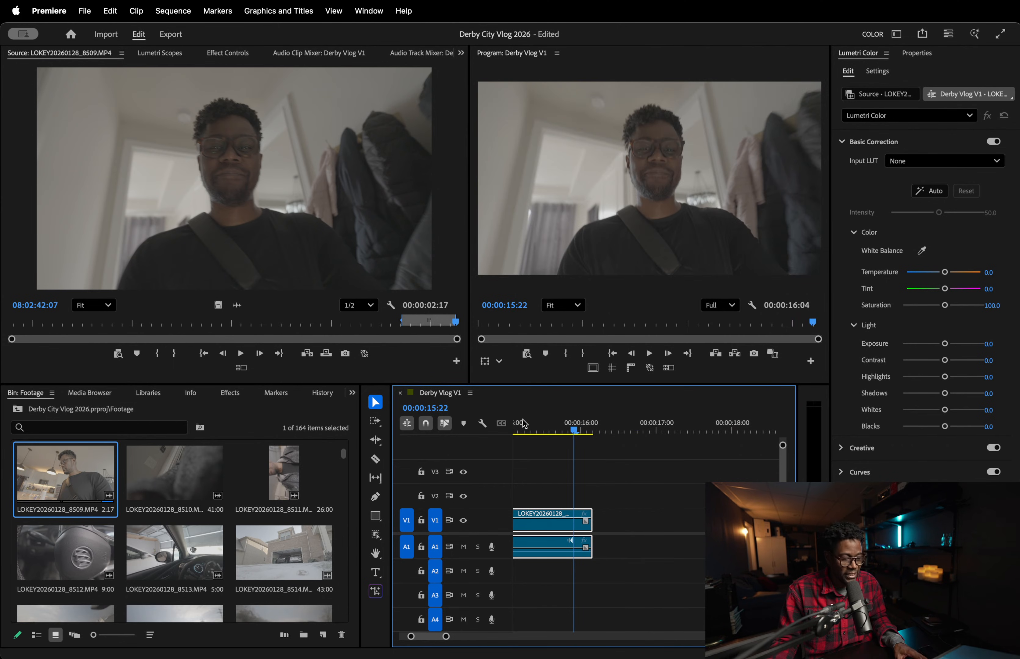
pyautogui.press('w')
pyautogui.press('super+s')
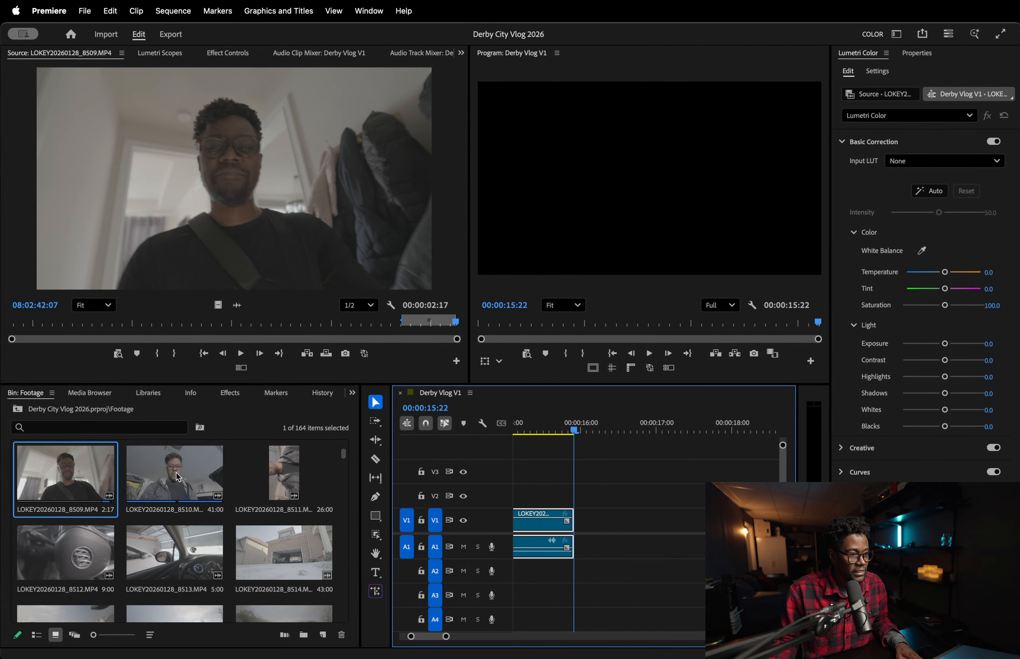
# - Skim the source clips LOKEY20260128_8510, LOKEY20260128_8511 and LOKEY20260128_8512 for usable footage
pyautogui.doubleClick(166, 462)
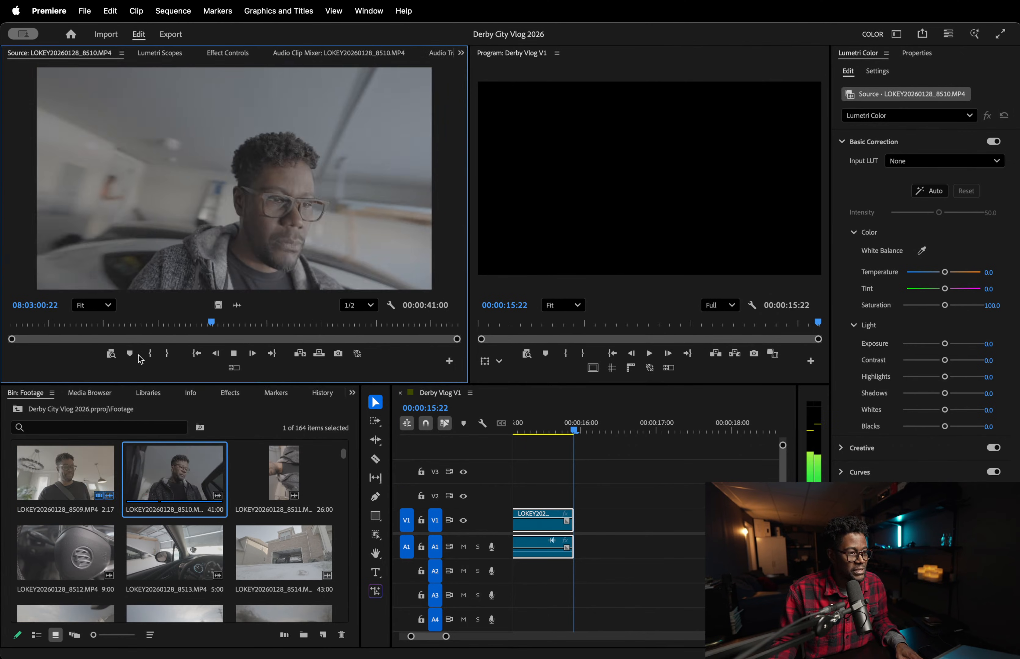
pyautogui.moveTo(136, 328); pyautogui.dragTo(194, 326)
pyautogui.press('space')
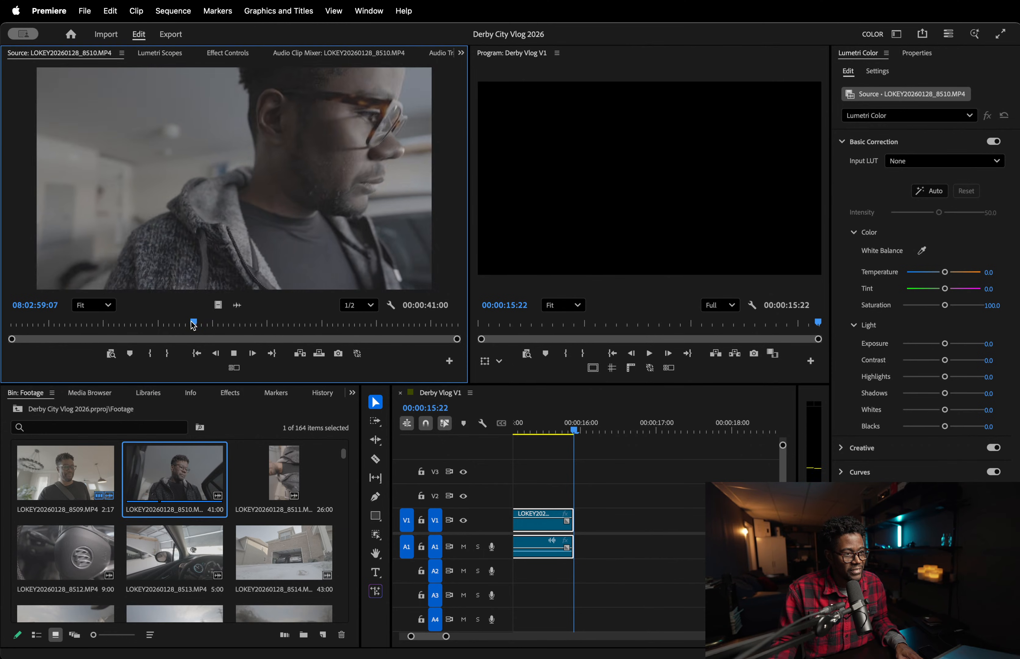
pyautogui.press('space')
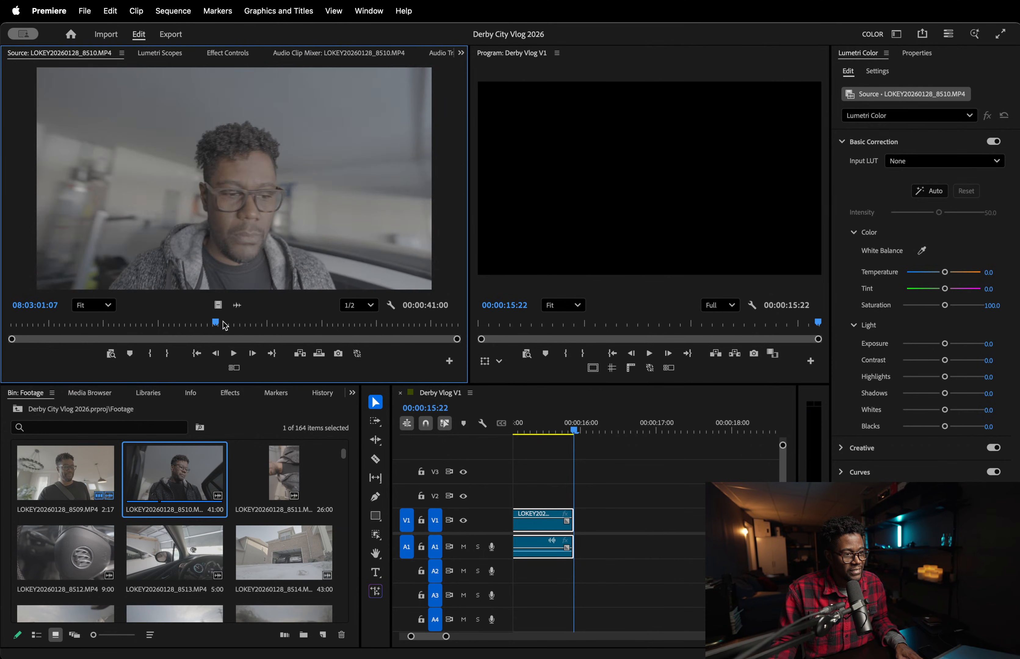
pyautogui.doubleClick(283, 487)
pyautogui.click(85, 324)
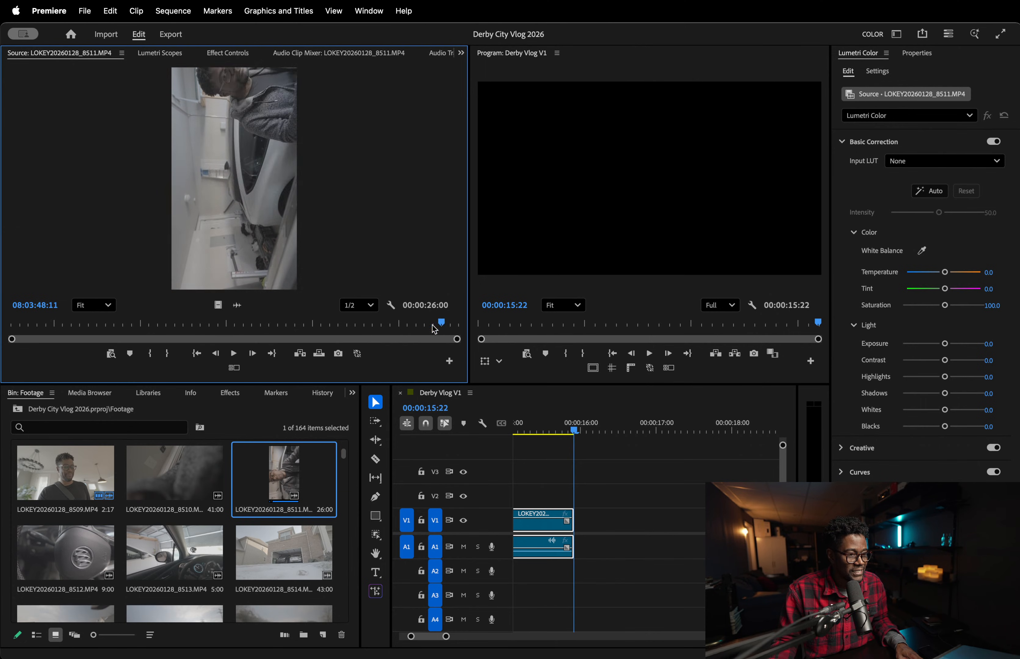
pyautogui.doubleClick(64, 556)
pyautogui.click(47, 322)
pyautogui.moveTo(48, 322); pyautogui.dragTo(479, 338)
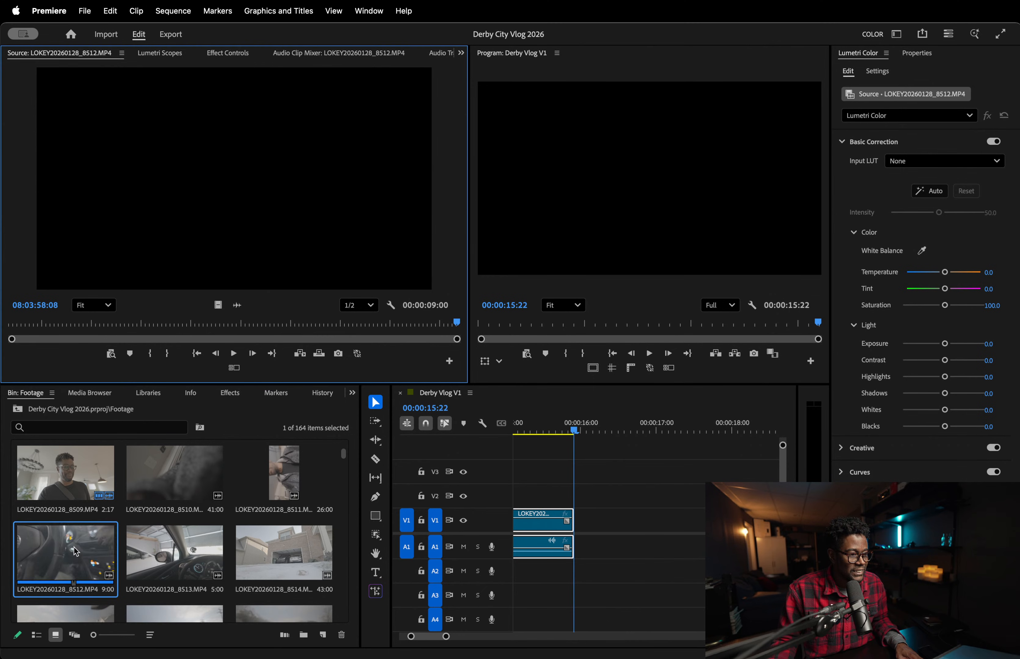
pyautogui.click(316, 325)
pyautogui.moveTo(320, 328)
pyautogui.mouseDown()
pyautogui.moveTo(353, 326)
pyautogui.moveTo(302, 326)
pyautogui.moveTo(359, 325)
pyautogui.moveTo(296, 326)
pyautogui.moveTo(319, 326)
pyautogui.mouseUp()
# - Review the LOKEY20260128_8513 source clip from its start through the pan from the side mirror to the windshield
pyautogui.click(152, 564)
pyautogui.doubleClick(151, 561)
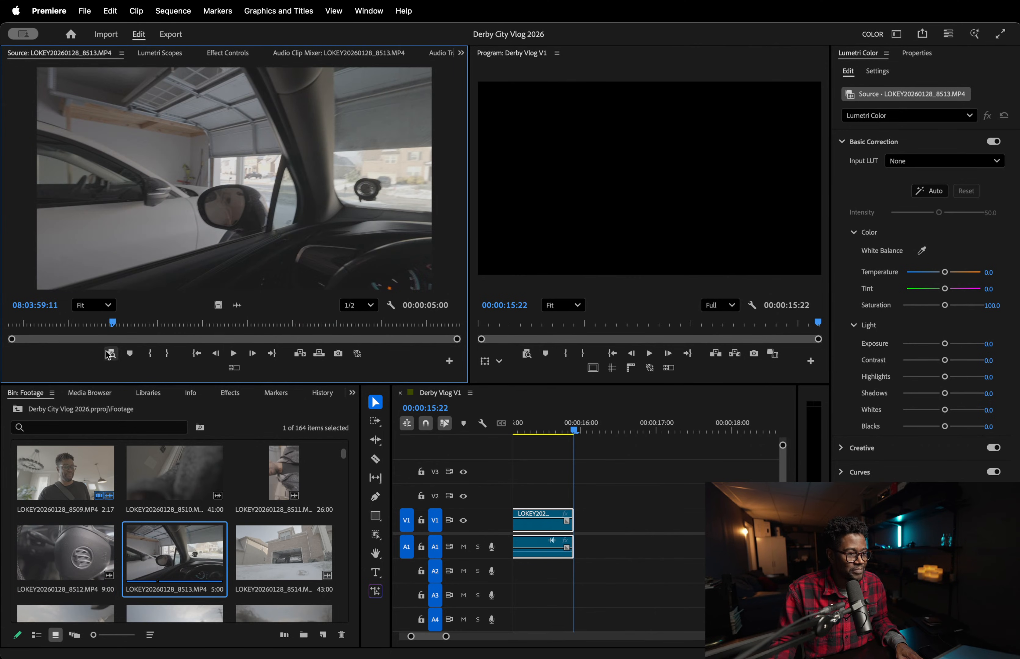
pyautogui.moveTo(16, 325); pyautogui.dragTo(111, 307)
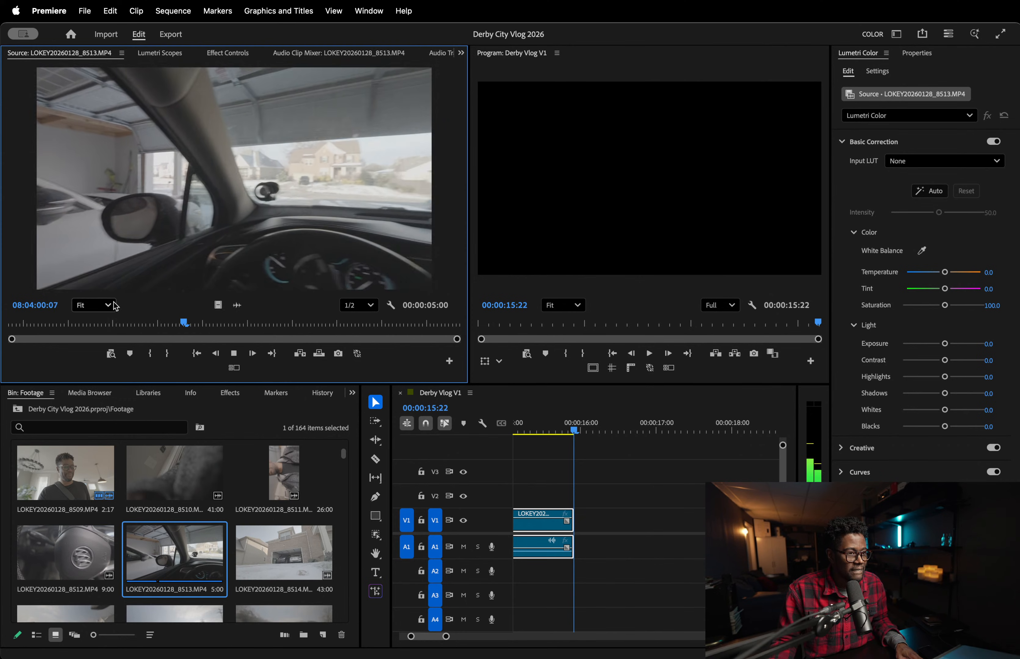
pyautogui.moveTo(190, 321); pyautogui.dragTo(29, 321)
pyautogui.press('space')
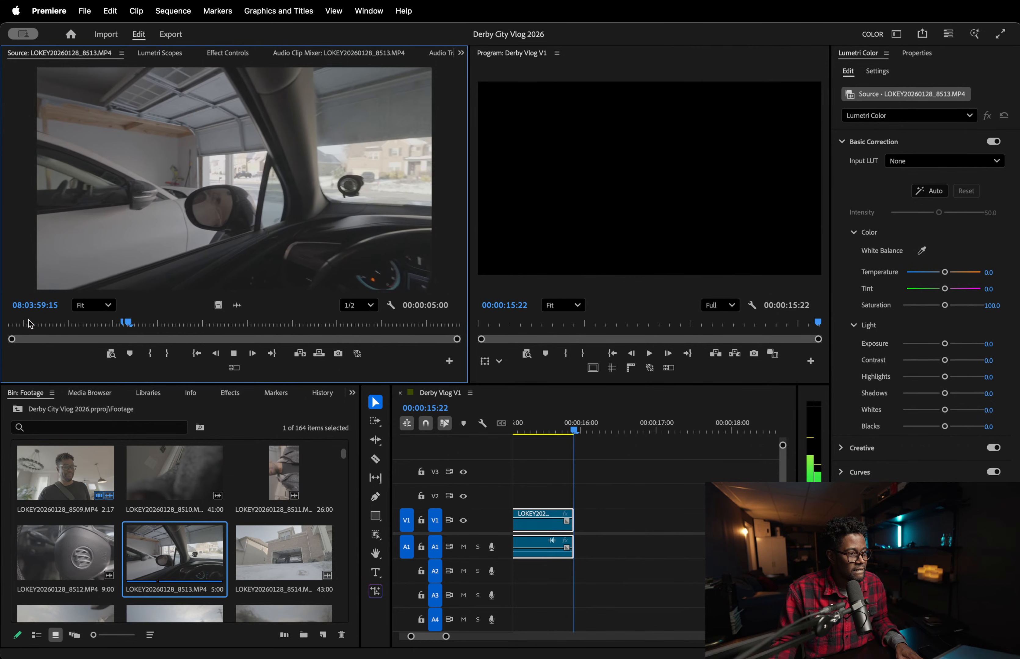
pyautogui.press('space')
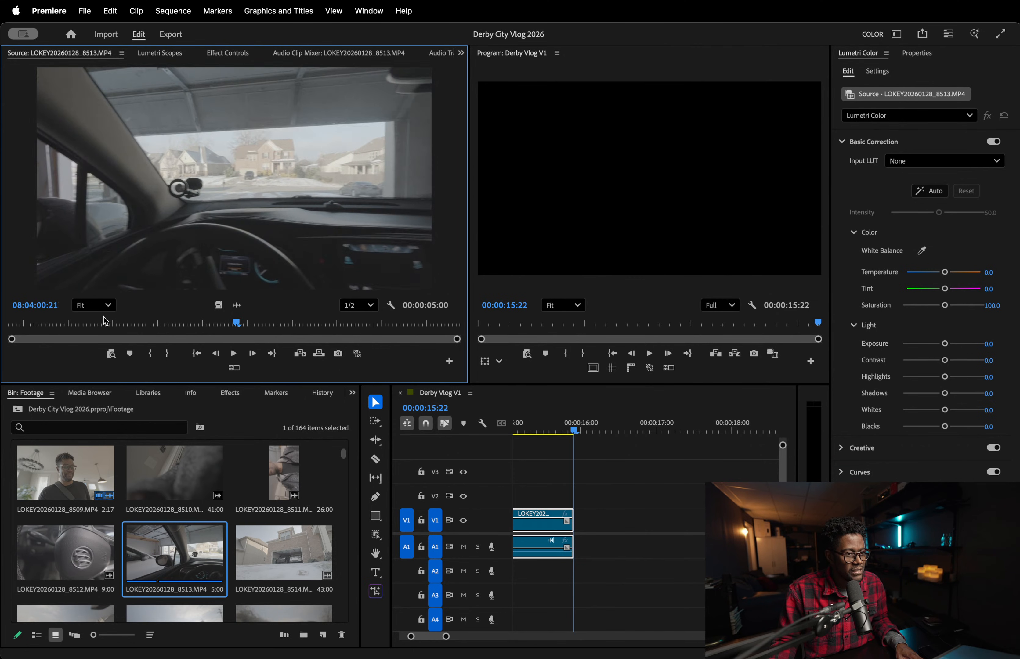
pyautogui.press('space')
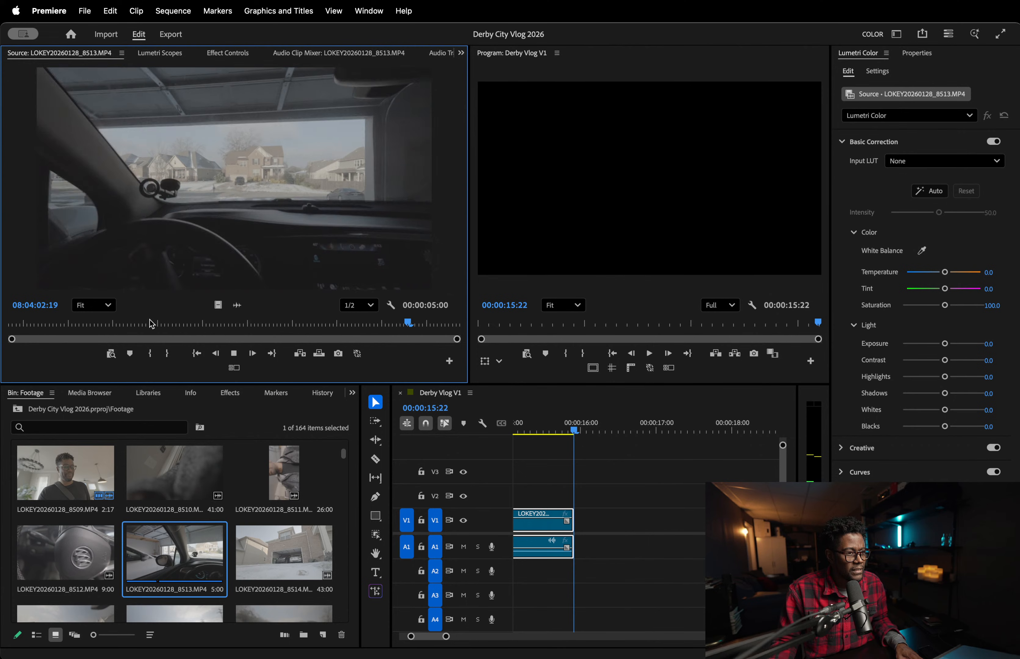
# - Replay the camera pan in LOKEY20260128_8513 from several starting points to judge where the shot should begin and end
pyautogui.click(147, 321)
pyautogui.press('space')
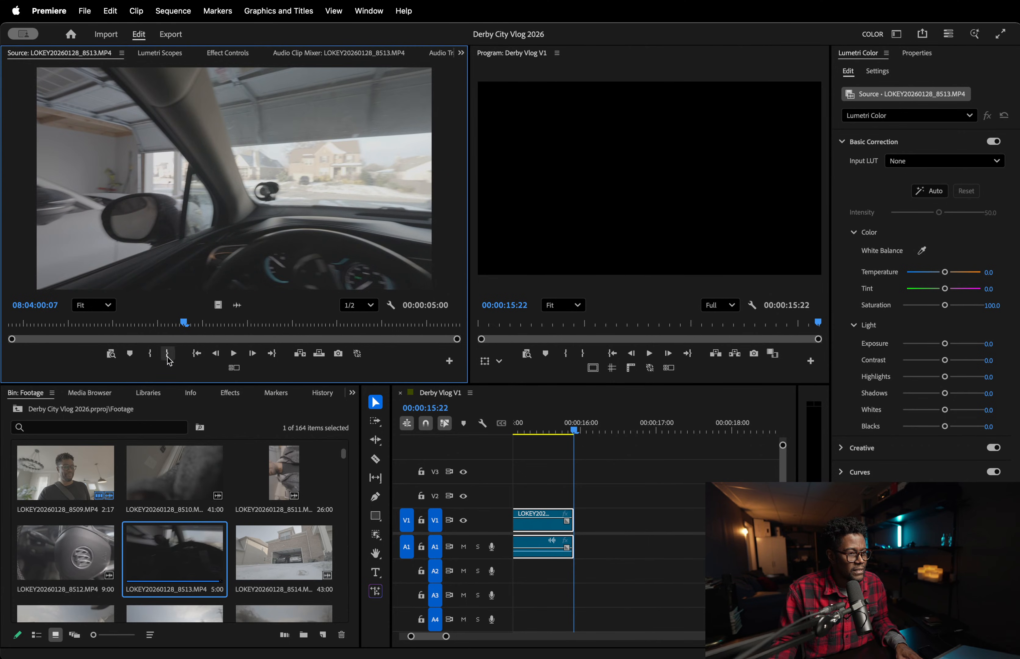
pyautogui.press('space')
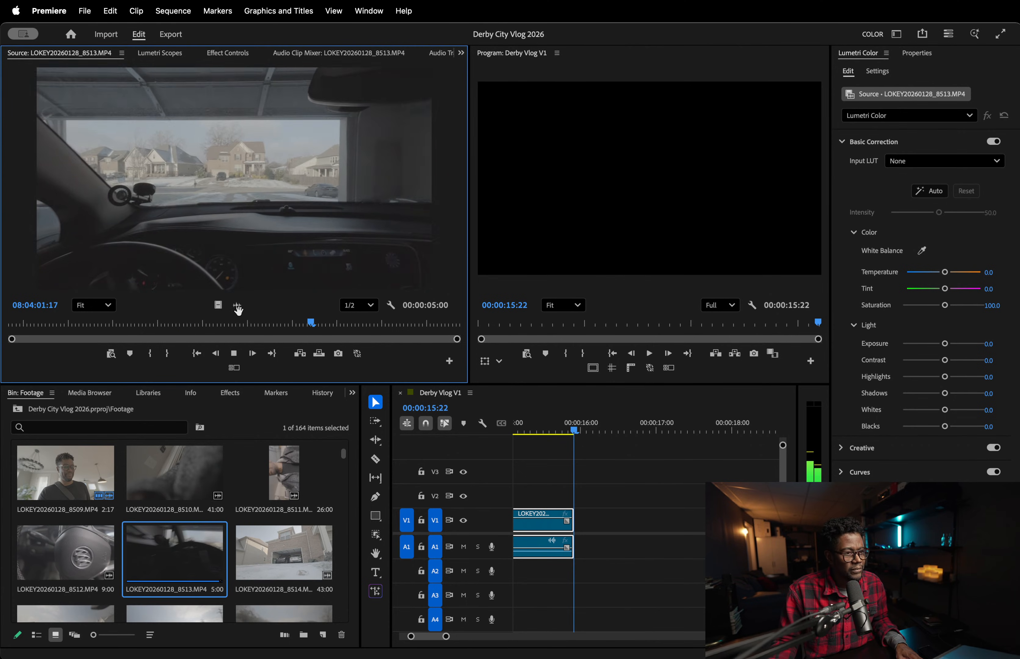
pyautogui.click(188, 321)
pyautogui.press('space')
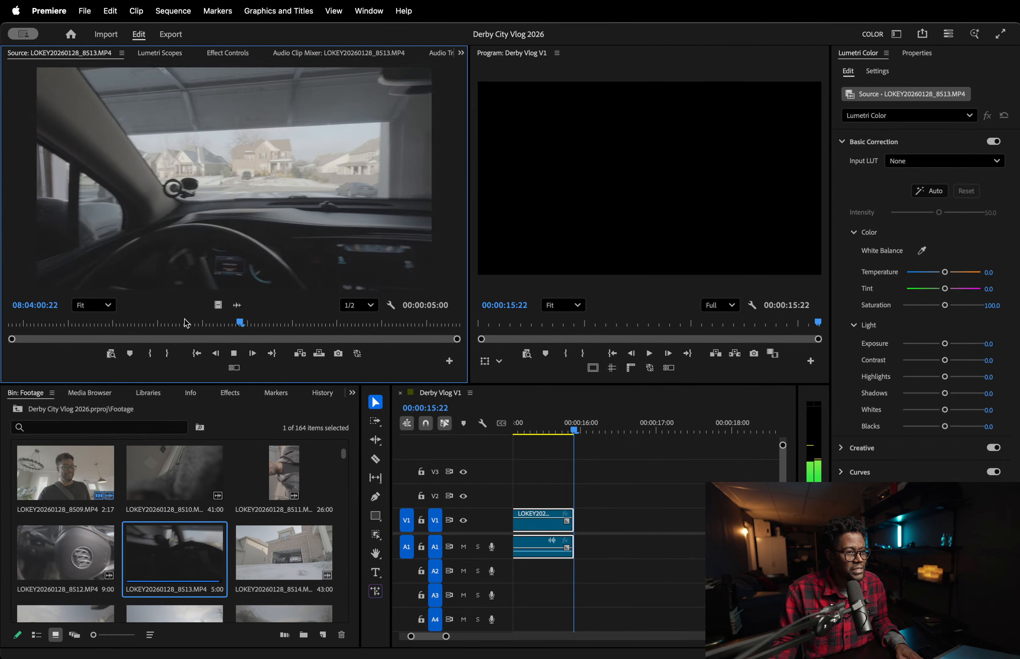
pyautogui.click(101, 322)
pyautogui.press('space')
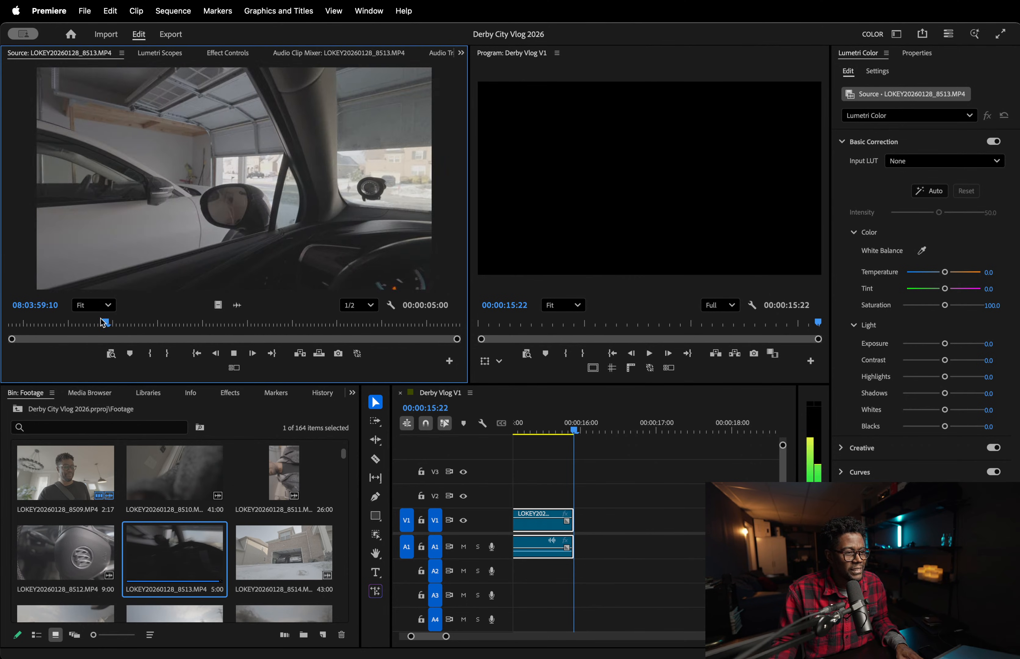
pyautogui.press('space')
pyautogui.click(32, 317)
pyautogui.press('space')
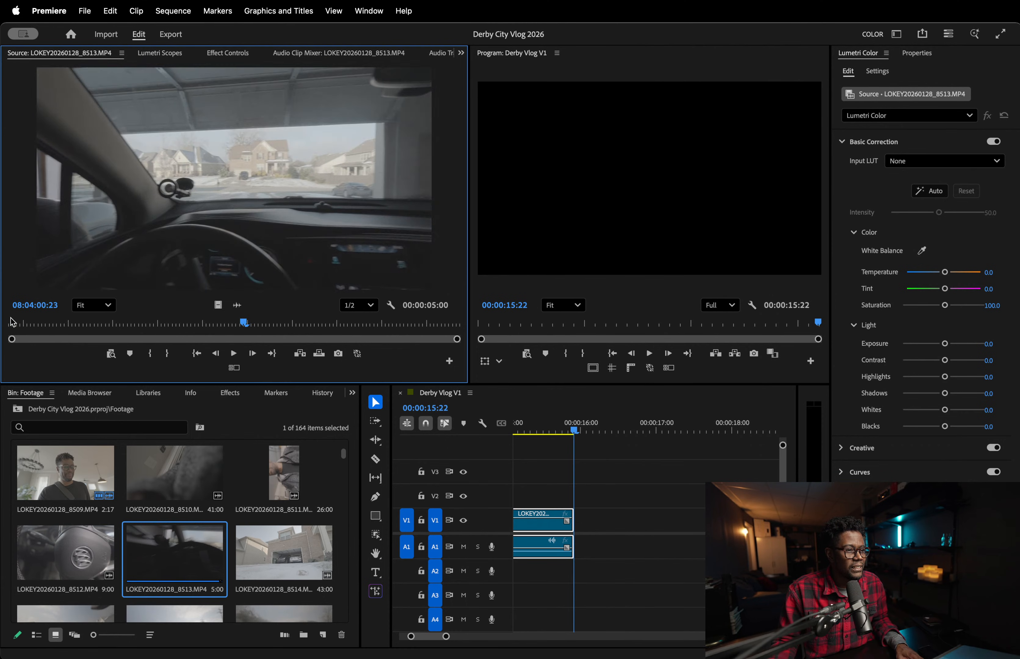
# - Mark a 22-frame section of the pan in LOKEY20260128_8513, append it to the sequence at 00:00:15:22, and play the cut
pyautogui.click(12, 322)
pyautogui.press('space')
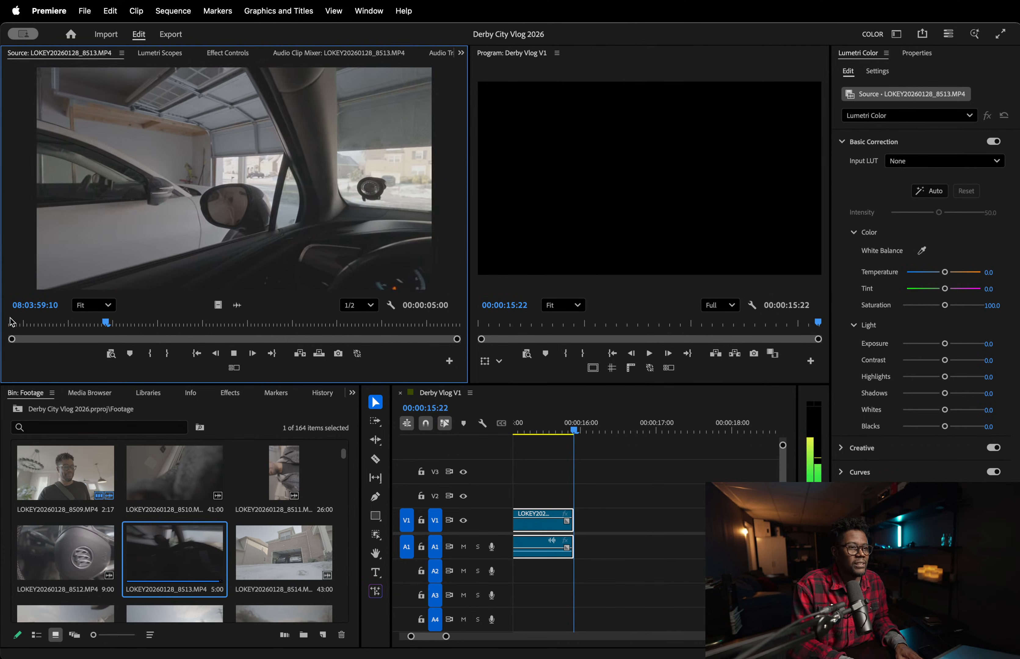
pyautogui.press('i')
pyautogui.press('o')
pyautogui.press('space')
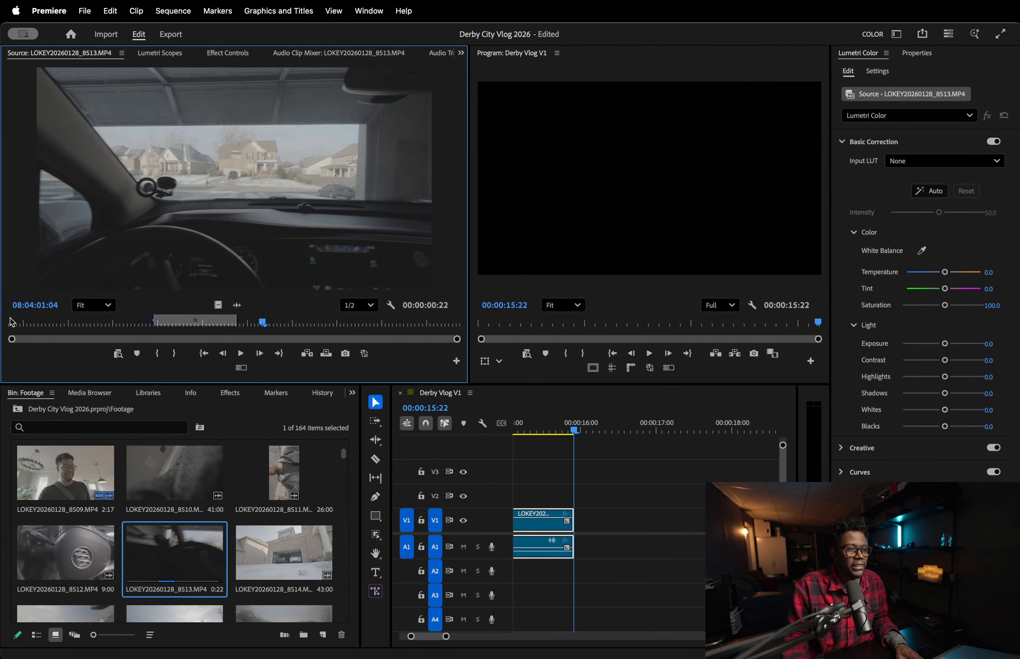
pyautogui.moveTo(534, 442); pyautogui.dragTo(577, 523)
pyautogui.click(559, 428)
pyautogui.press('space')
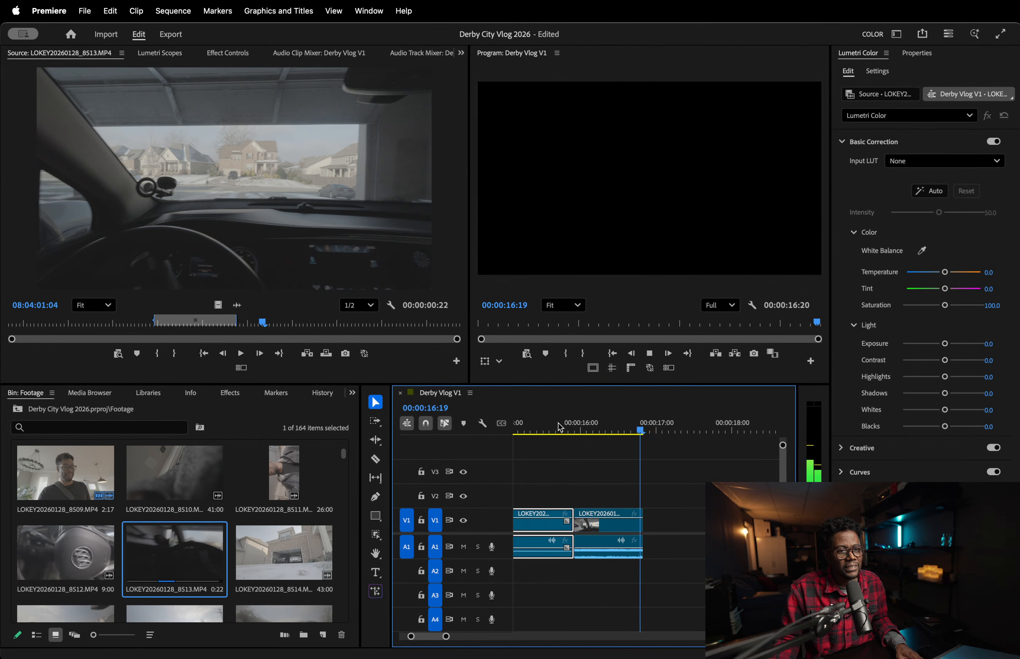
# - Mark a 17-second section of LOKEY20260128_8514 ending at 08:04:41:07, append it to the sequence at 00:00:16:20, and play the cut
pyautogui.doubleClick(288, 556)
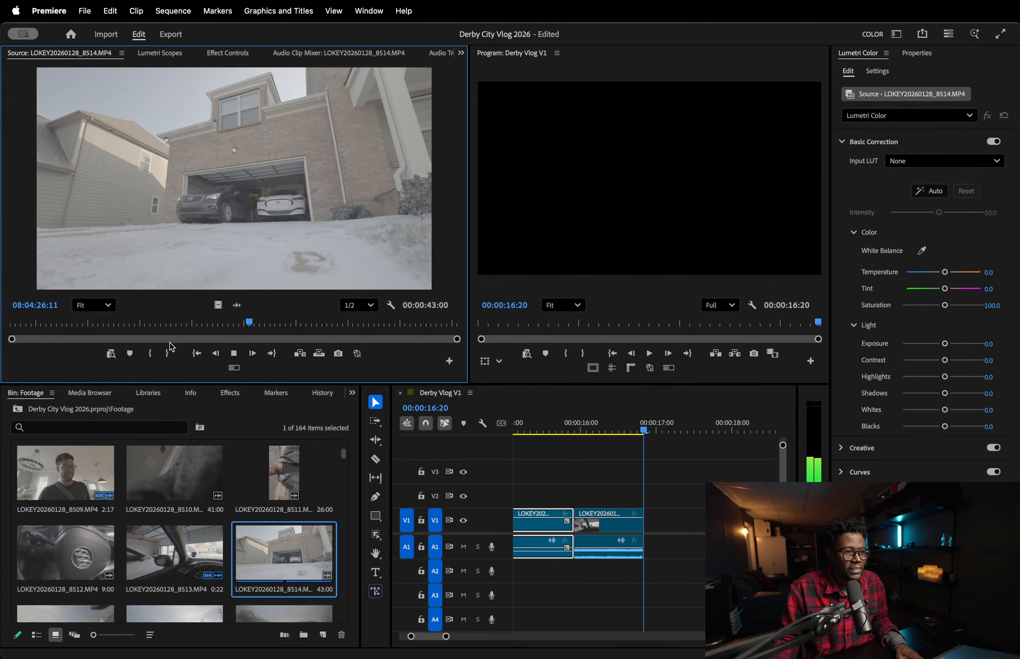
pyautogui.click(123, 321)
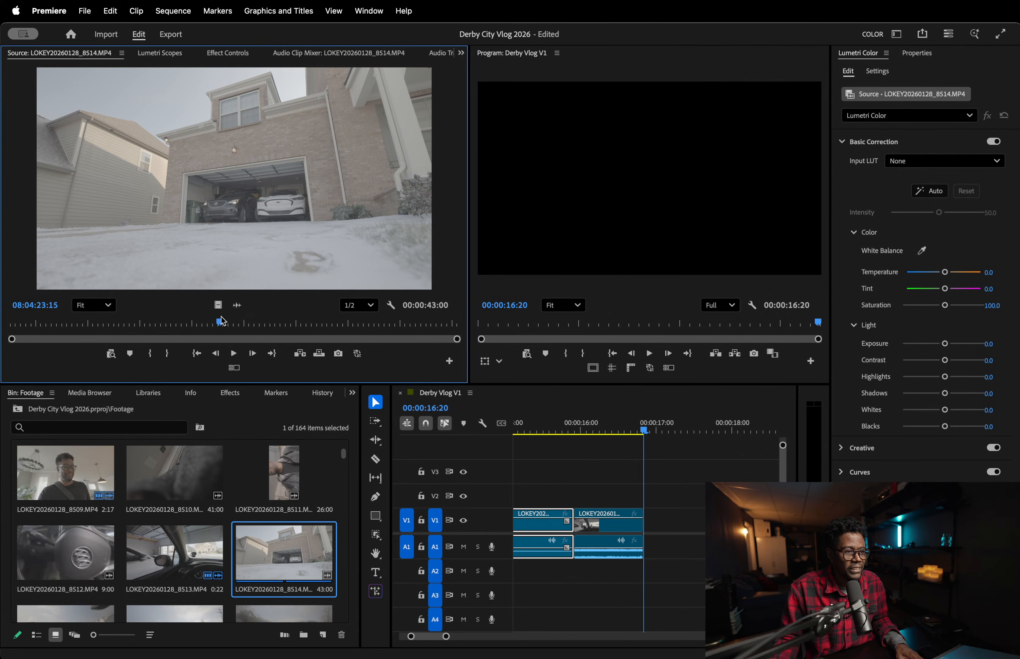
pyautogui.press('i')
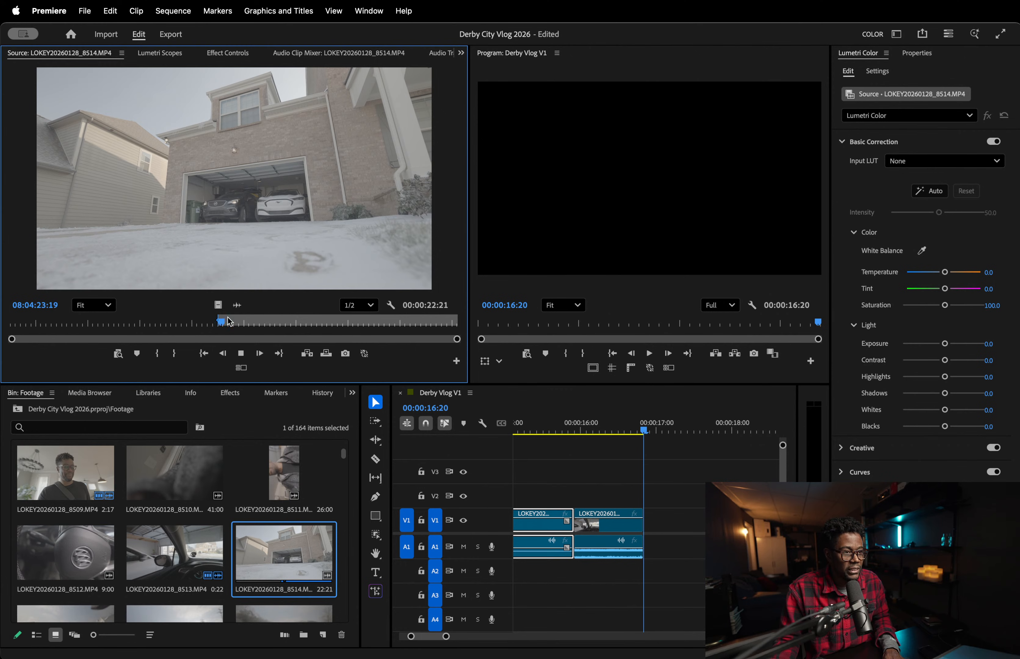
pyautogui.press('i')
pyautogui.press('space')
pyautogui.moveTo(238, 321); pyautogui.dragTo(407, 313)
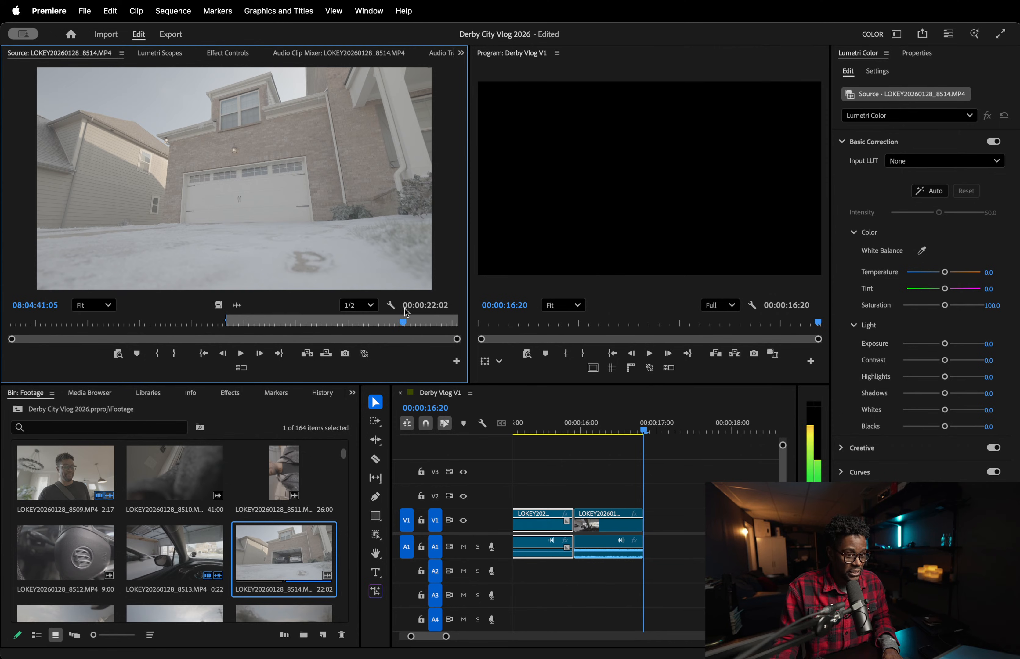
pyautogui.press('o')
pyautogui.moveTo(619, 405); pyautogui.dragTo(646, 526)
pyautogui.click(611, 424)
pyautogui.press('space')
pyautogui.press('space')
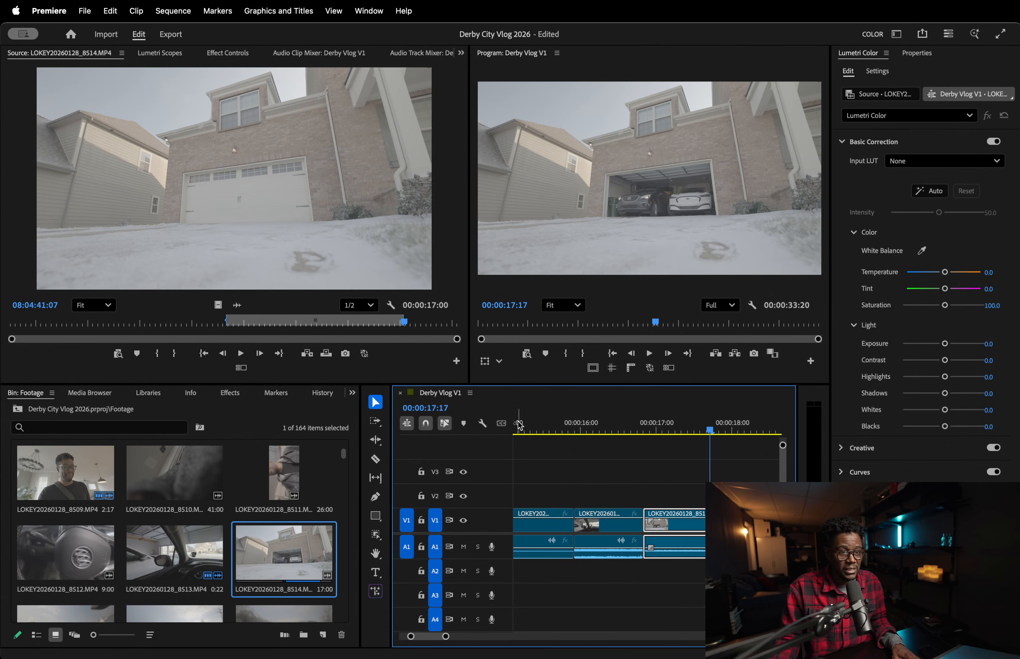
# - Play the cut from 00:00:14:20, raise the volume of the selfie clip before the car-interior shot to 15.0 dB, and replay it
pyautogui.press('-')
pyautogui.press('-')
pyautogui.click(611, 429)
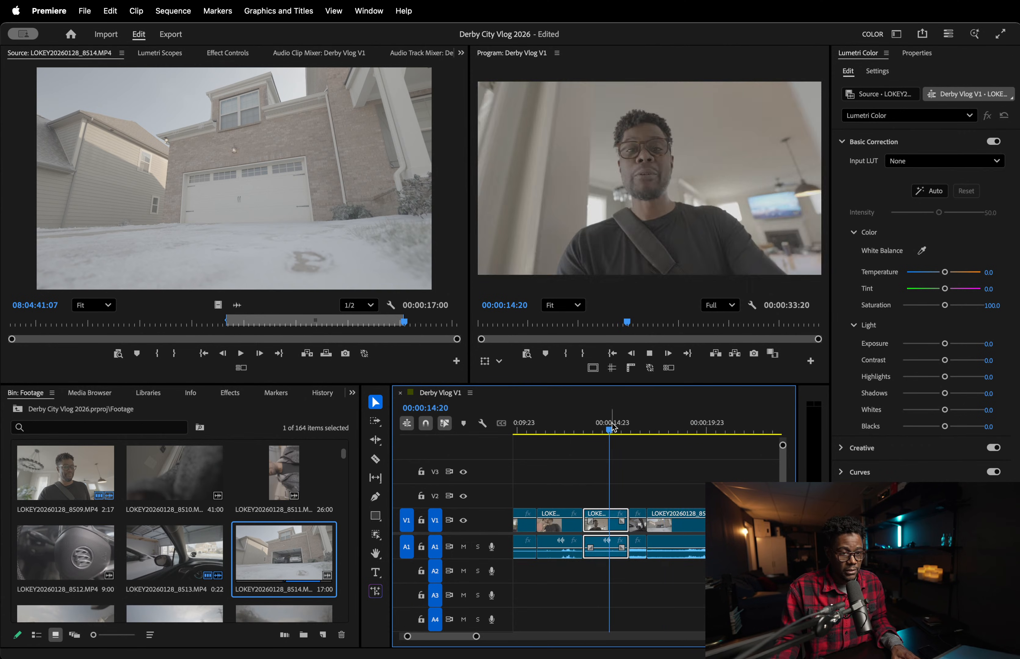
pyautogui.press('space')
pyautogui.press('space')
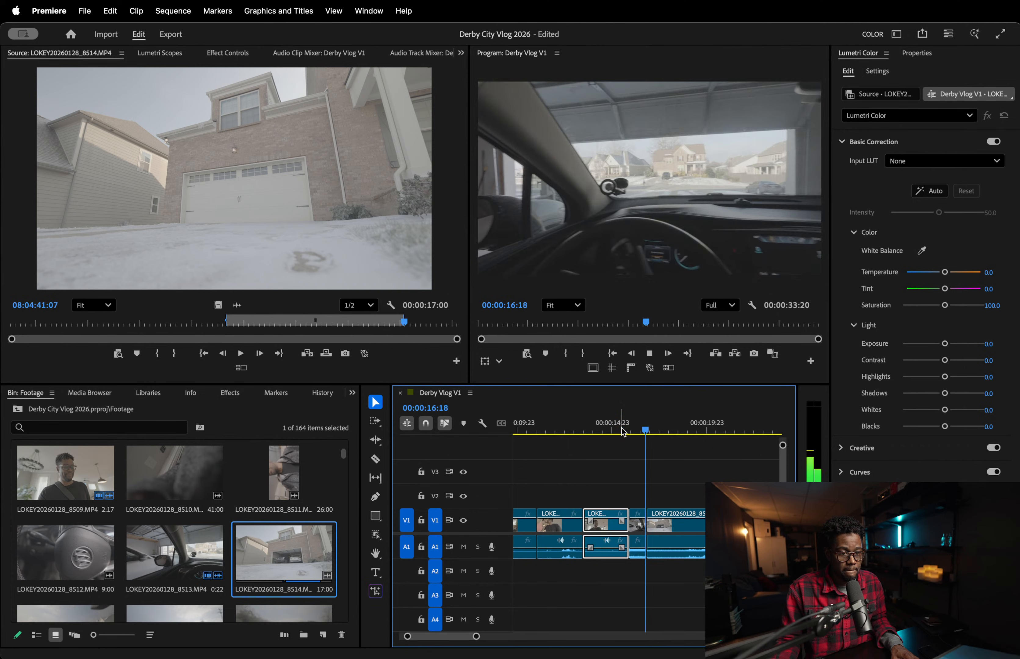
pyautogui.moveTo(604, 552); pyautogui.dragTo(604, 550)
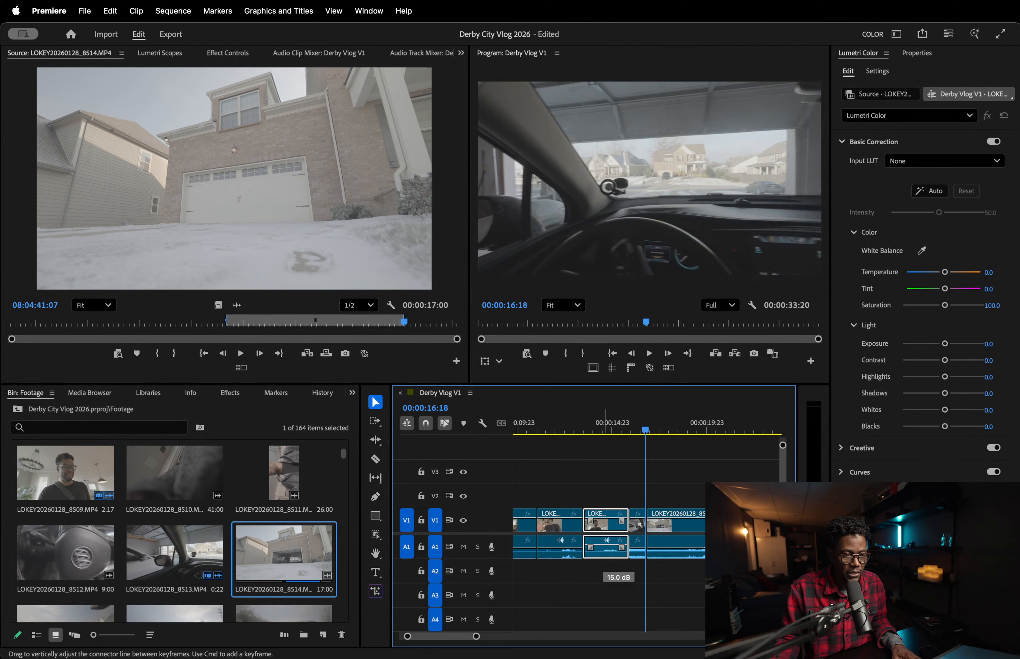
pyautogui.click(604, 429)
pyautogui.press('space')
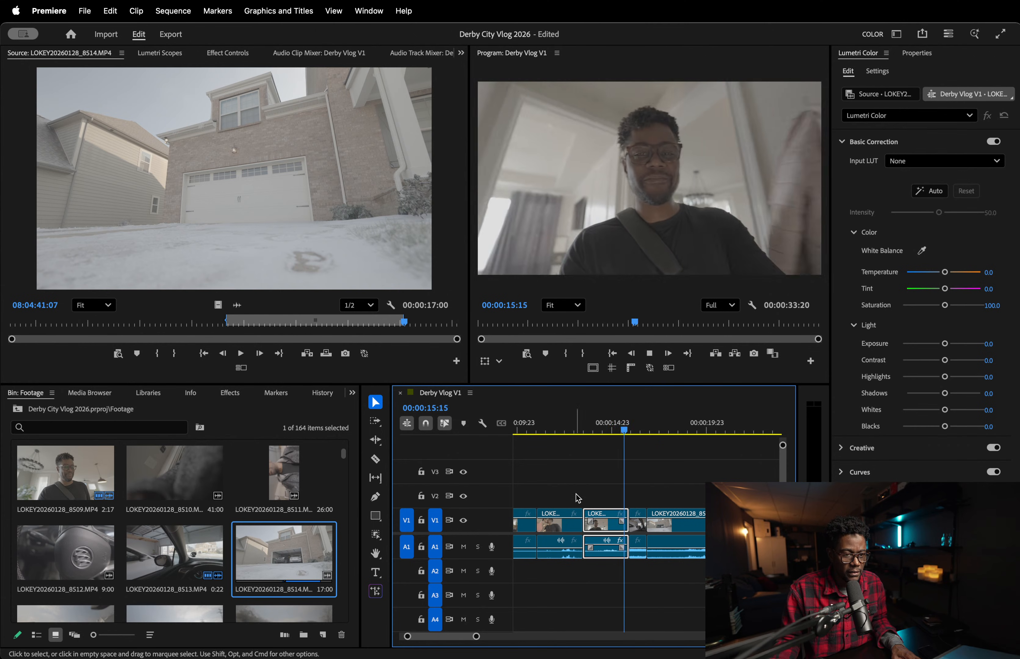
# - Adjust the selfie clip's audio gain by 10 dB and play it back
pyautogui.rightClick(609, 560)
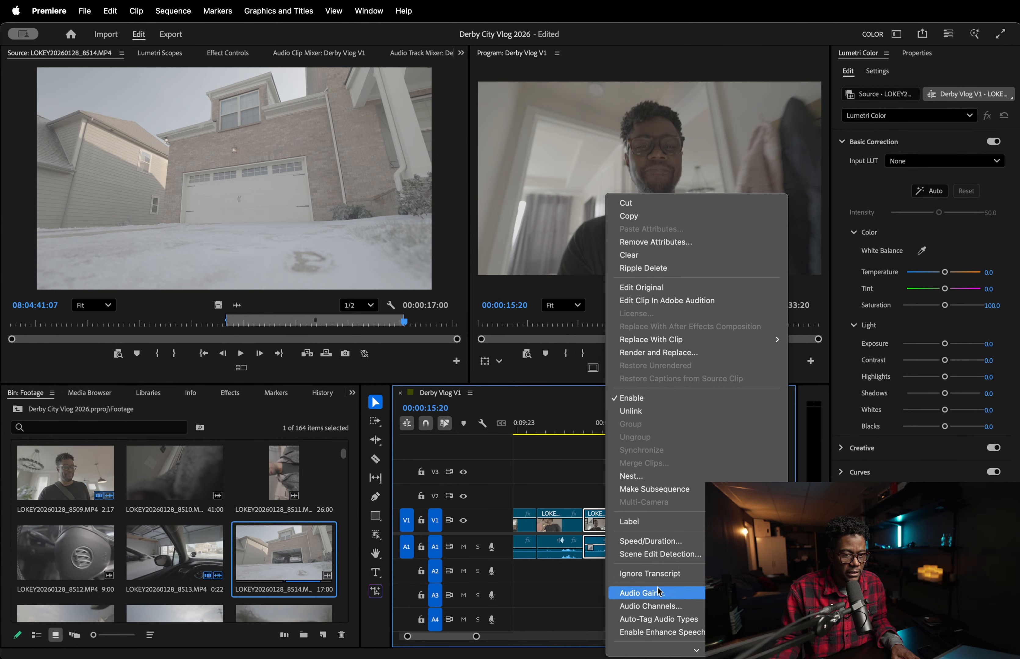
pyautogui.click(659, 592)
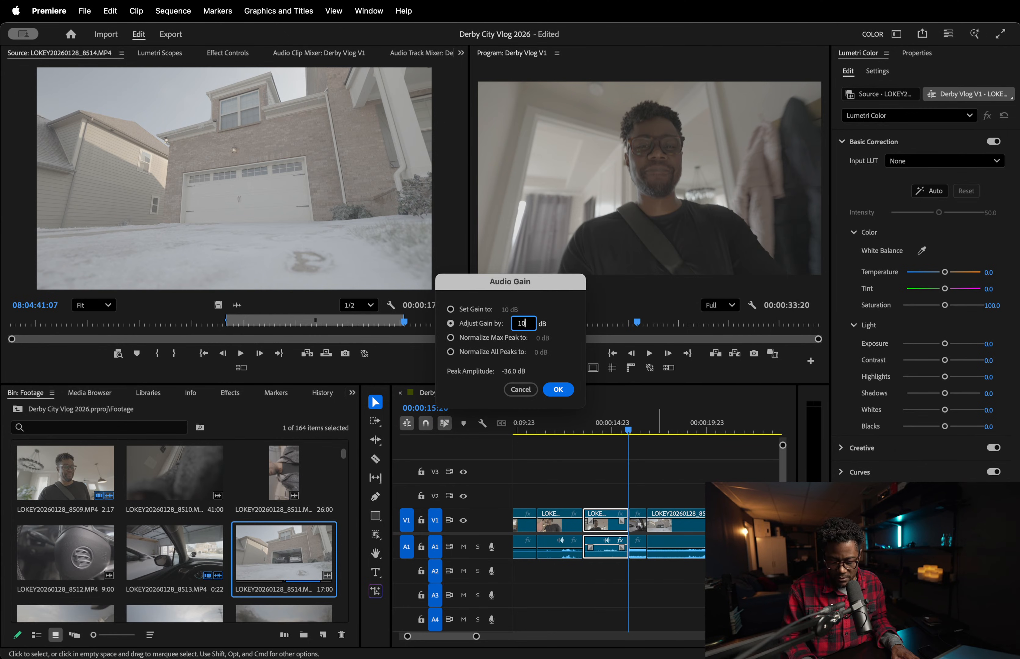
pyautogui.press('Return')
pyautogui.click(597, 423)
pyautogui.press('space')
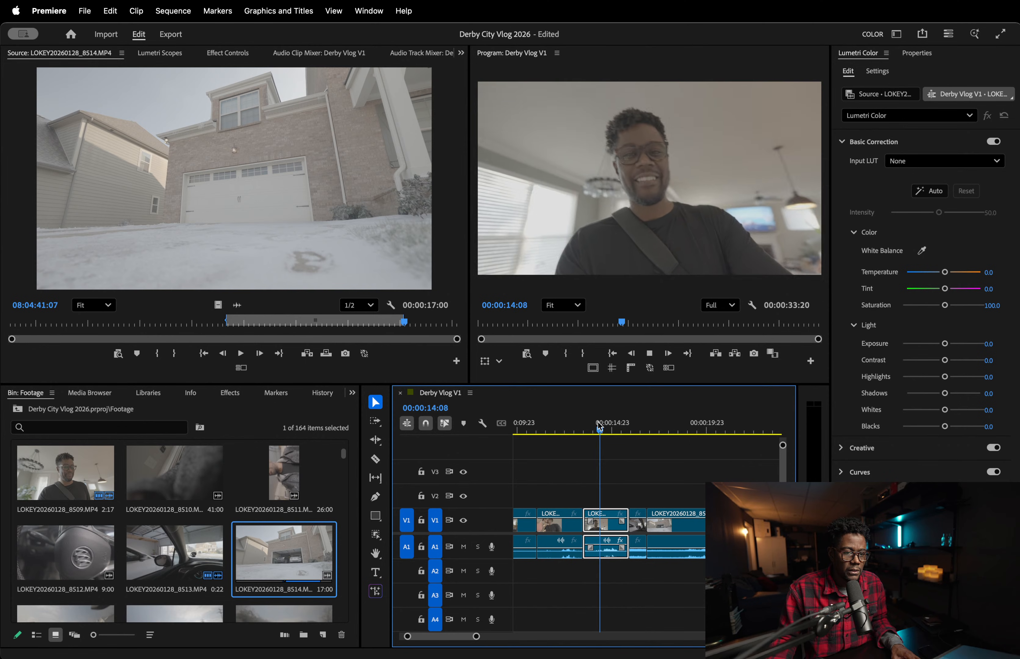
# - Replay the selfie clip from its start and ripple-trim about 21 frames off its beginning
pyautogui.click(558, 425)
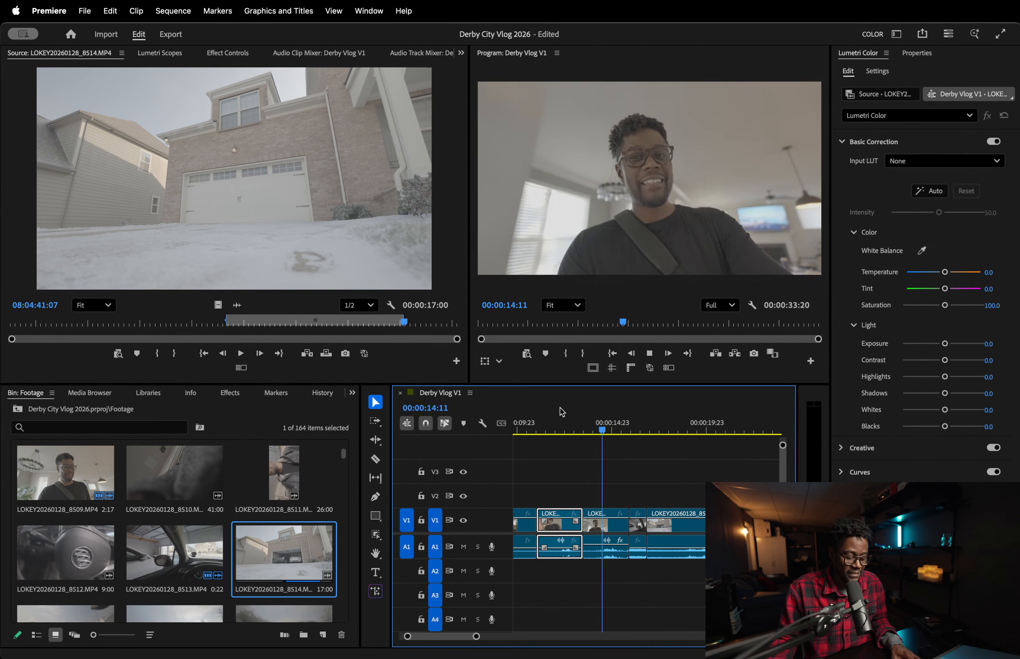
pyautogui.click(589, 421)
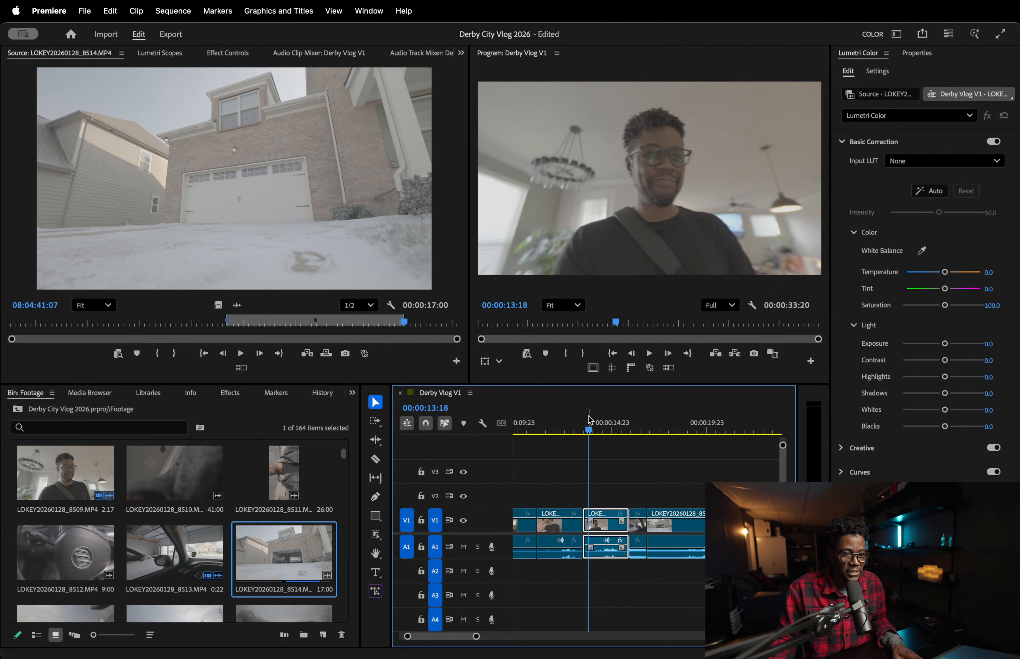
pyautogui.click(584, 419)
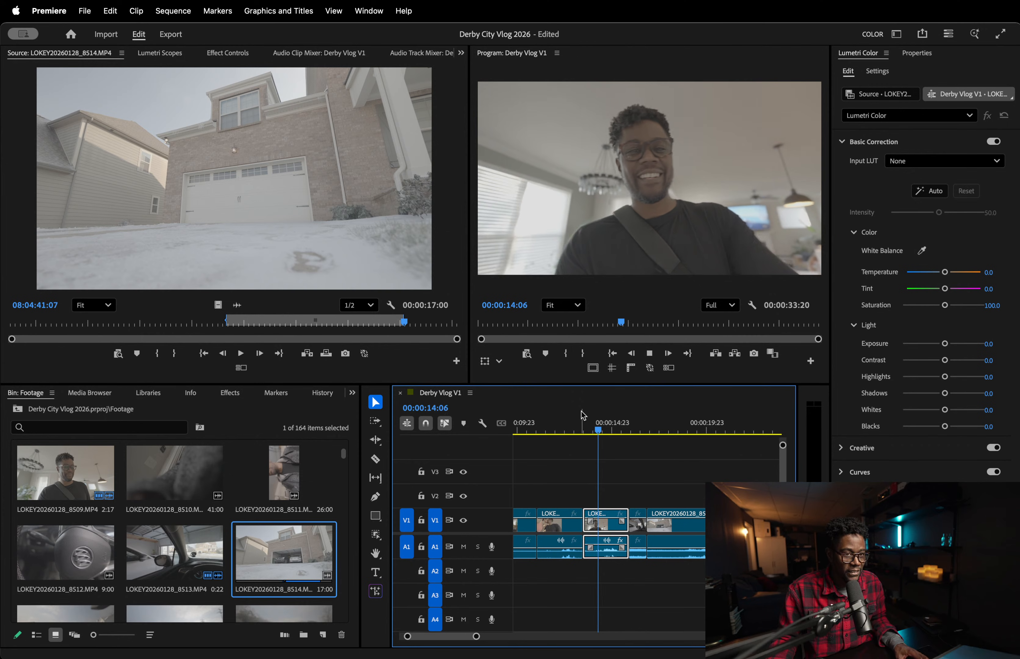
pyautogui.press('q')
# - Play the sequence from the clips before the trimmed selfie shot through the driveway shot, stopping at 00:00:23:18
pyautogui.click(532, 422)
pyautogui.press('space')
pyautogui.press('-')
pyautogui.press('-')
pyautogui.moveTo(545, 422); pyautogui.dragTo(557, 422)
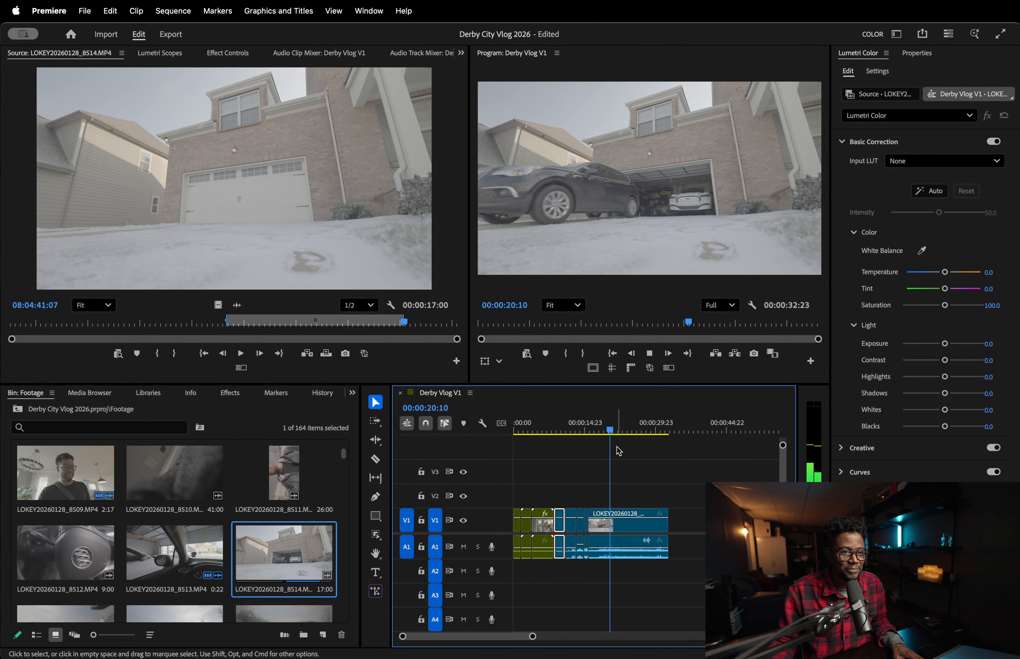
pyautogui.click(663, 170)
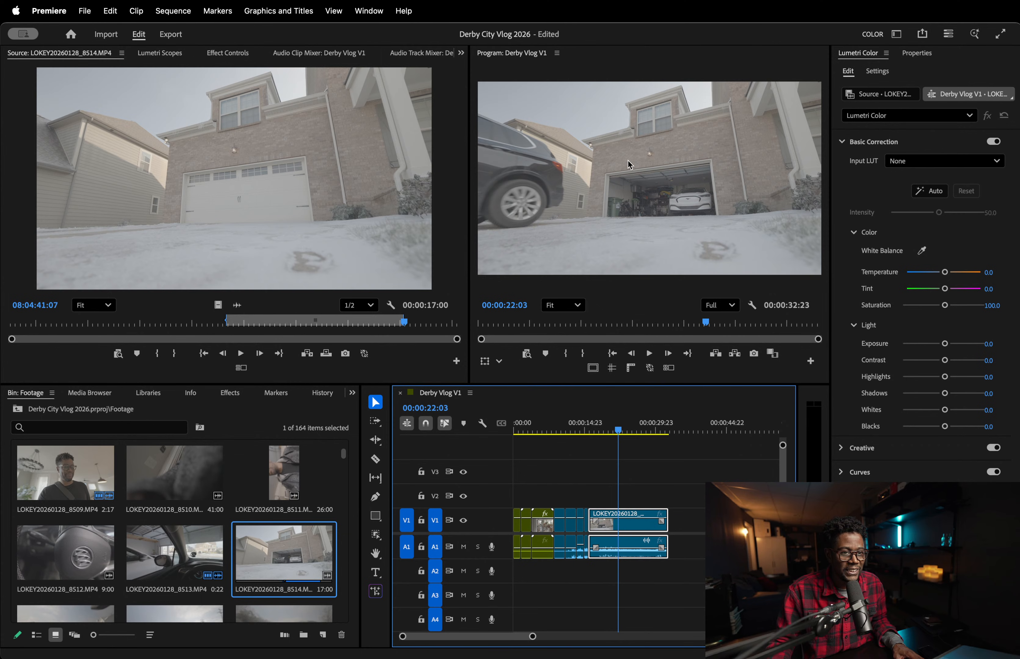
pyautogui.press('space')
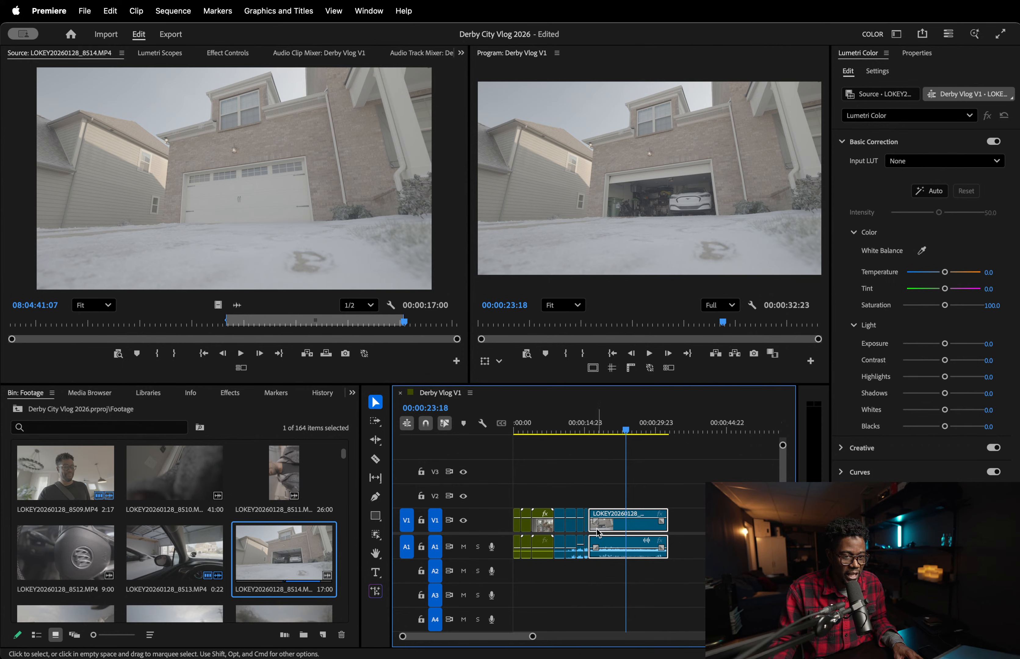
# - Enlarge the Video 1 track to show the speed keyframes of the LOKEY20260128_8514 clip, and add a speed keyframe at 00:00:23:18
pyautogui.rightClick(624, 523)
pyautogui.scroll(-10, 650, 549)
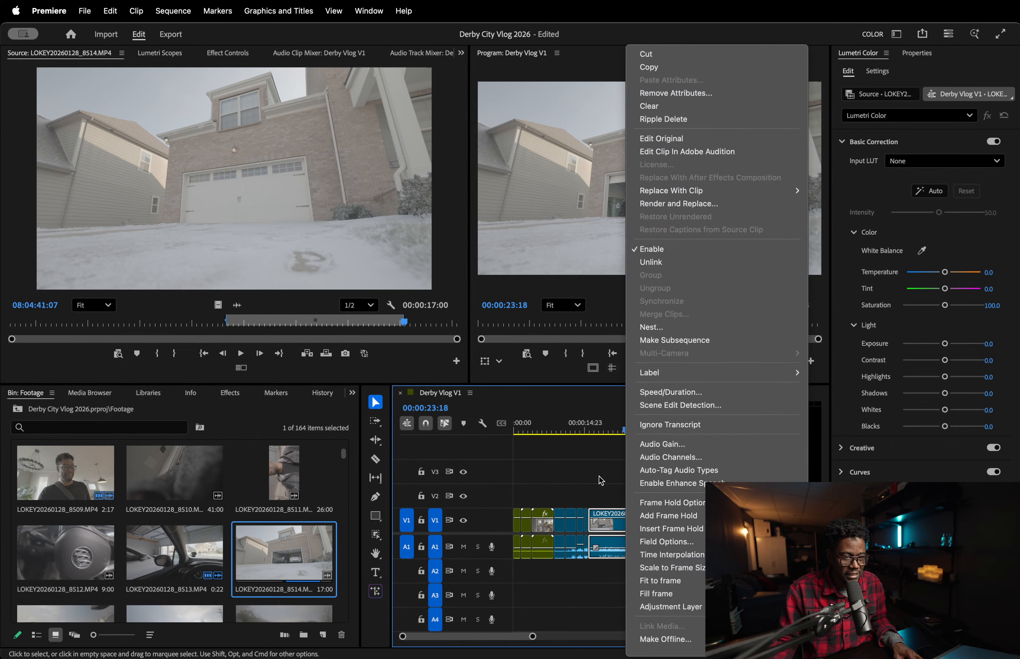
pyautogui.click(604, 482)
pyautogui.moveTo(497, 509); pyautogui.dragTo(498, 473)
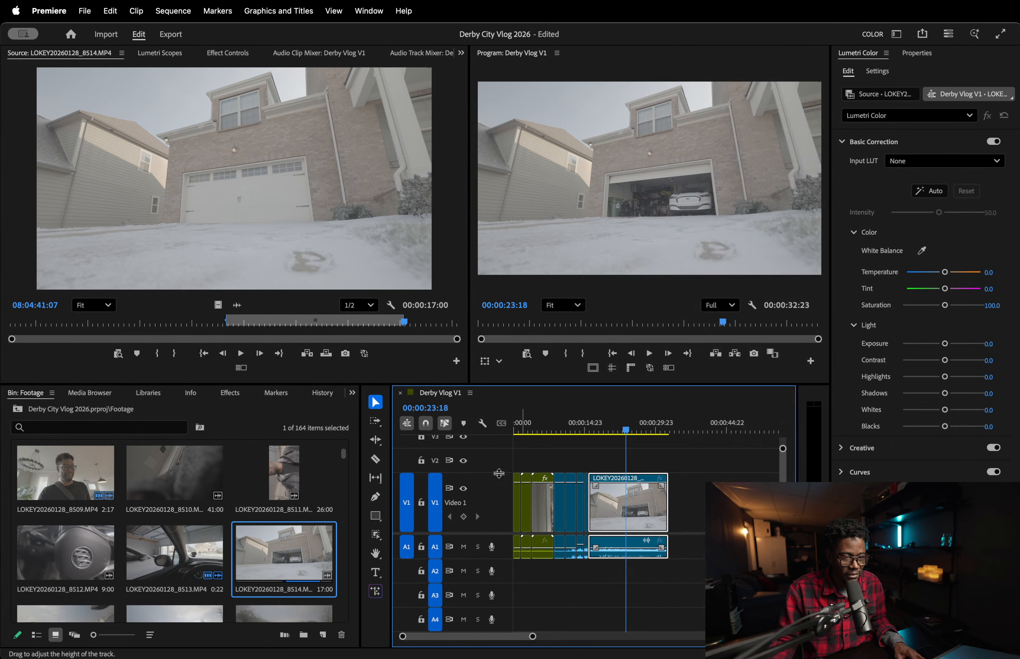
pyautogui.rightClick(618, 516)
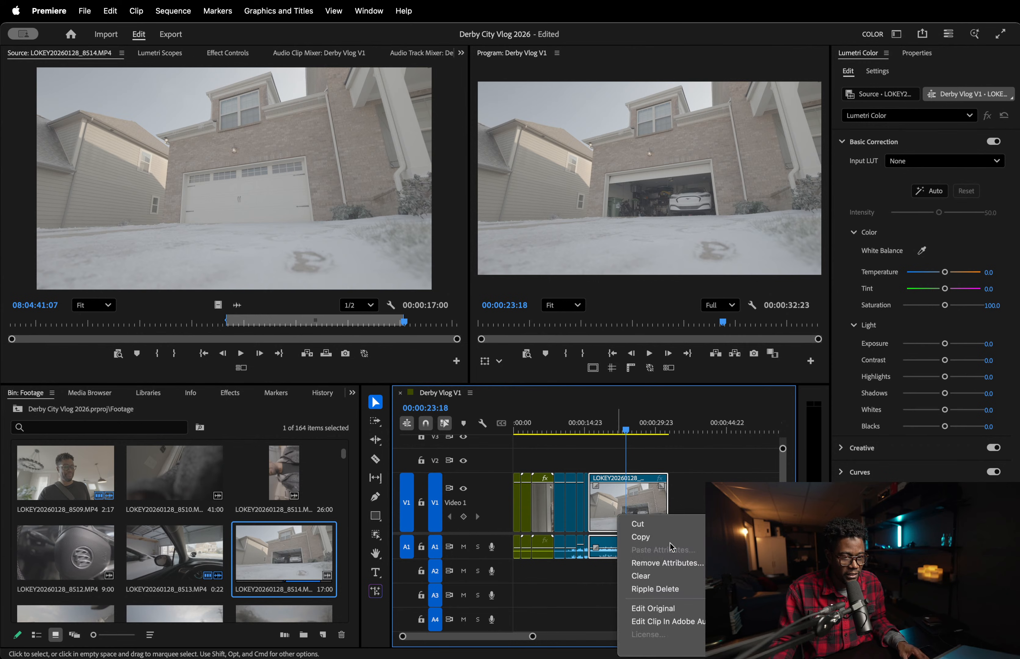
pyautogui.scroll(-5, 669, 553)
pyautogui.scroll(-2, 673, 555)
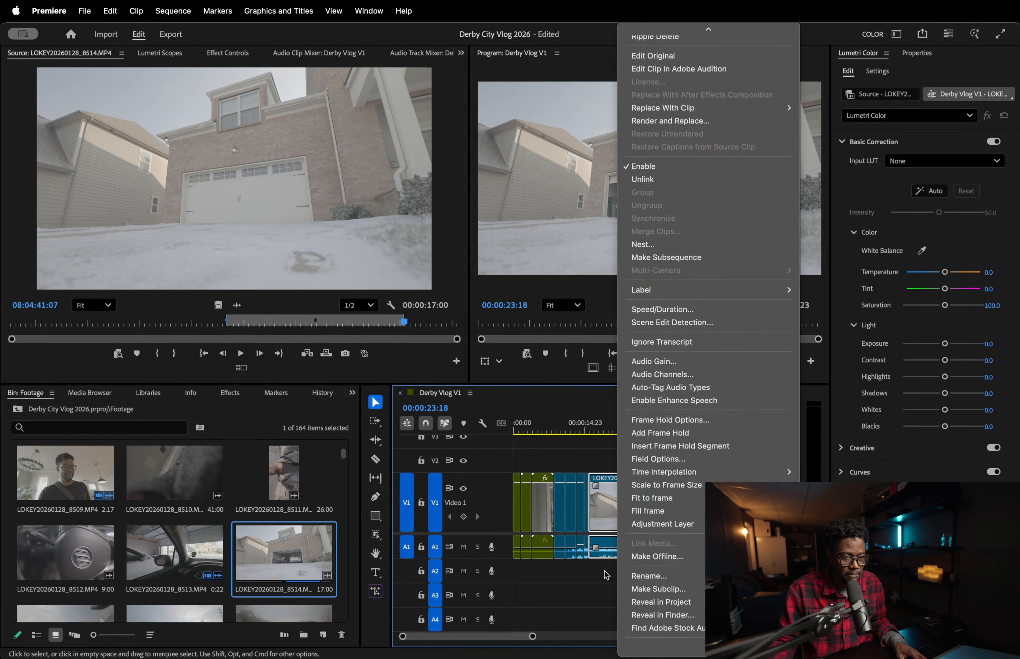
pyautogui.click(580, 588)
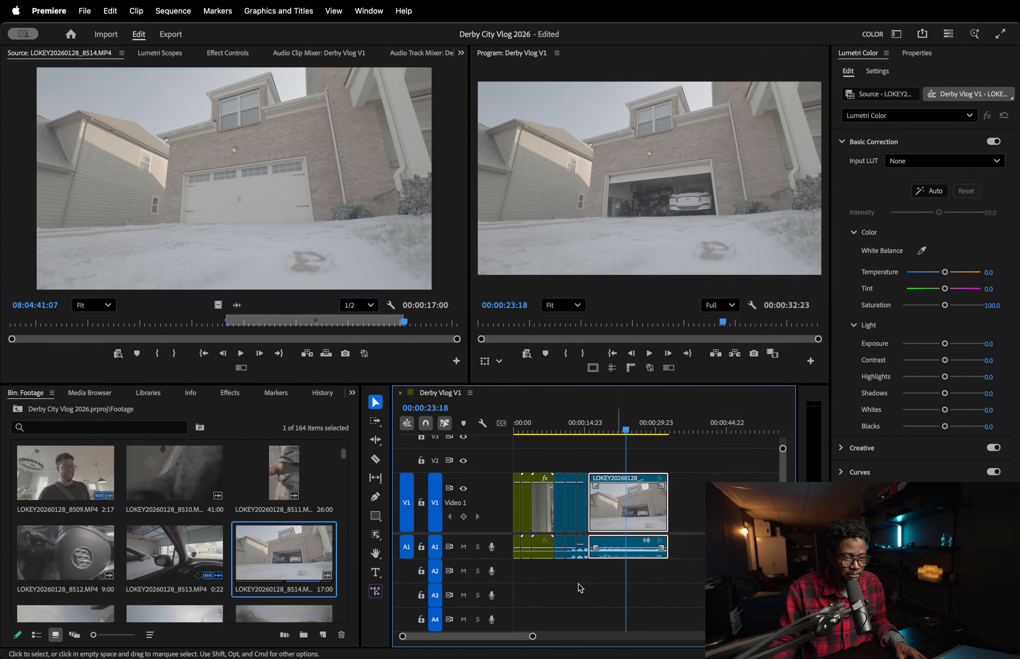
pyautogui.rightClick(651, 503)
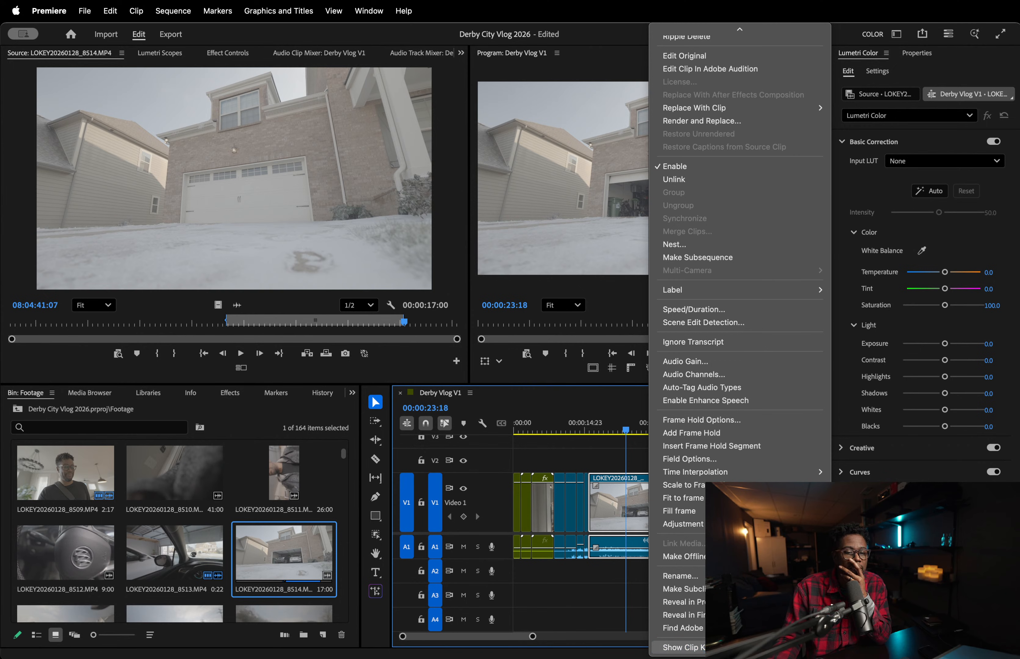
pyautogui.click(955, 647)
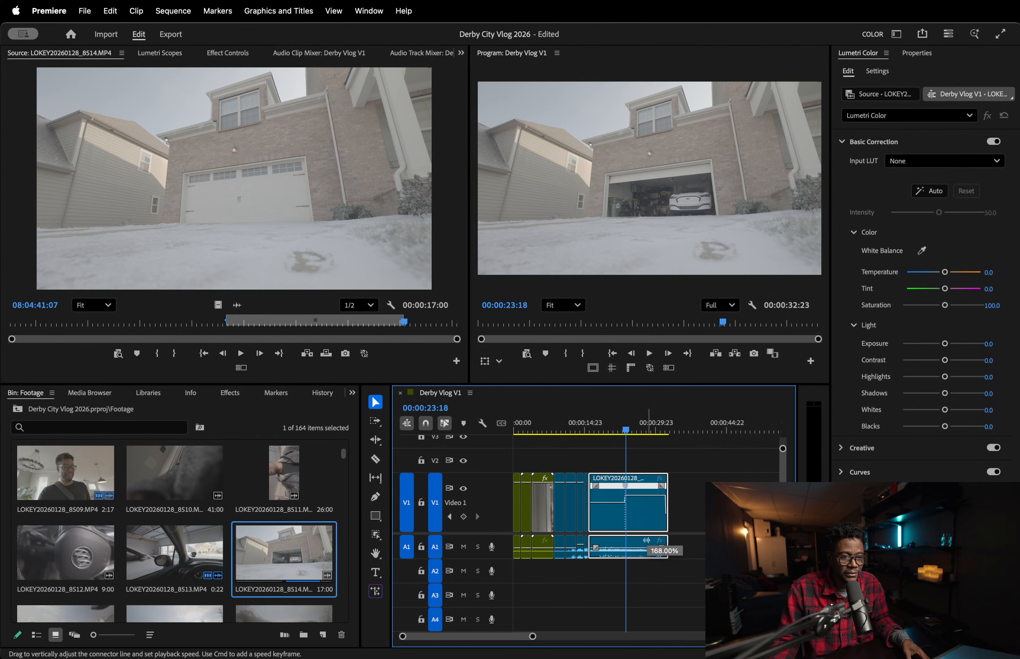
# - Raise the playback speed of the driveway clip after the speed keyframe in two passes, and play the sped-up section
pyautogui.moveTo(649, 422); pyautogui.dragTo(646, 403)
pyautogui.press('space')
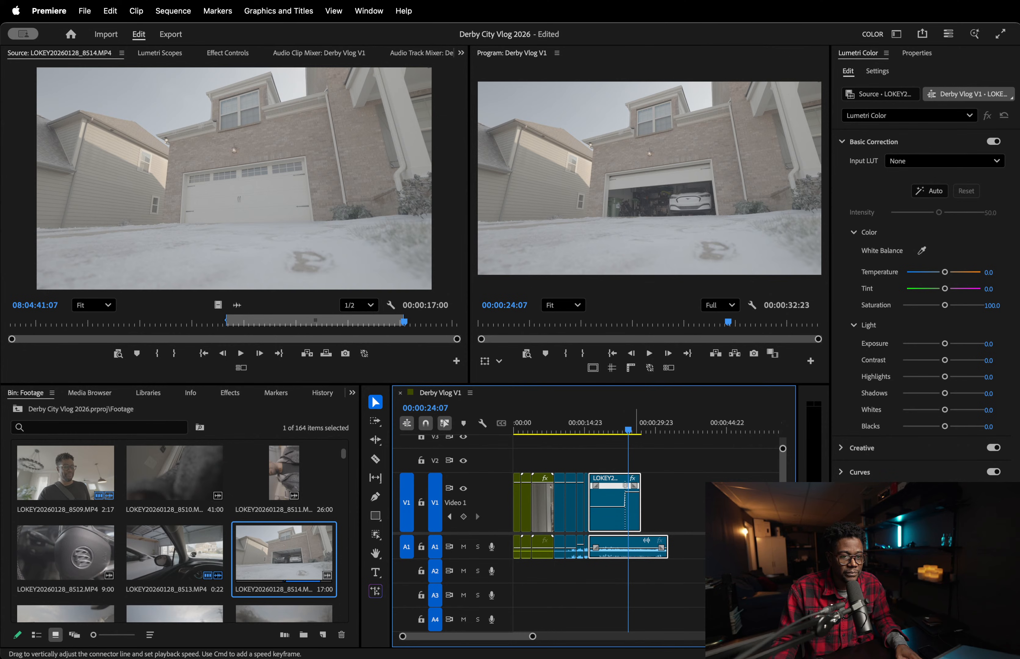
pyautogui.moveTo(636, 411); pyautogui.dragTo(618, 344)
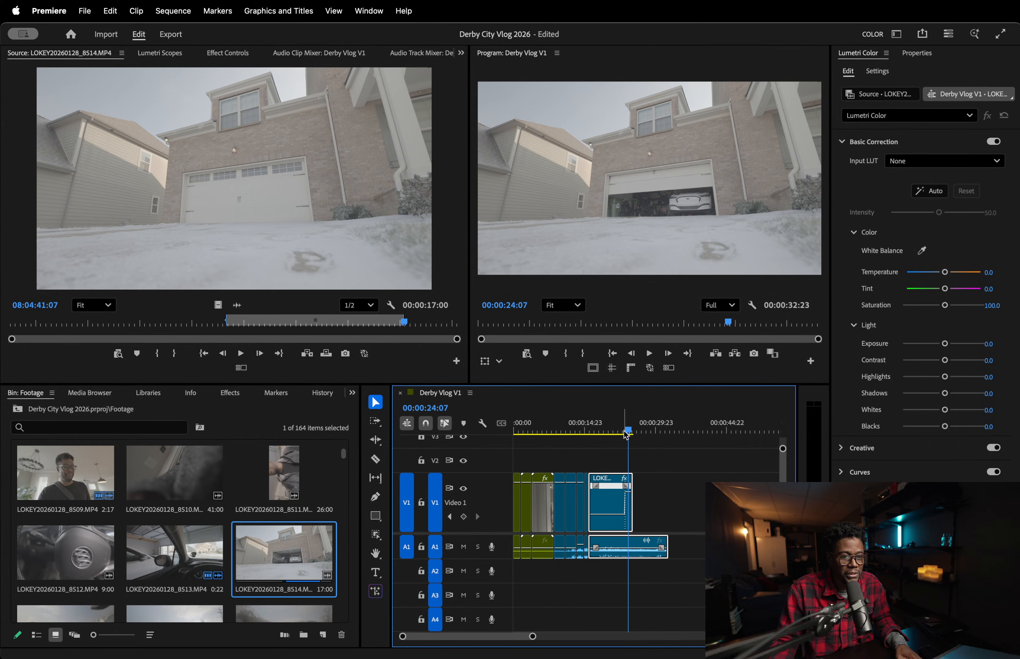
pyautogui.click(613, 430)
pyautogui.press('space')
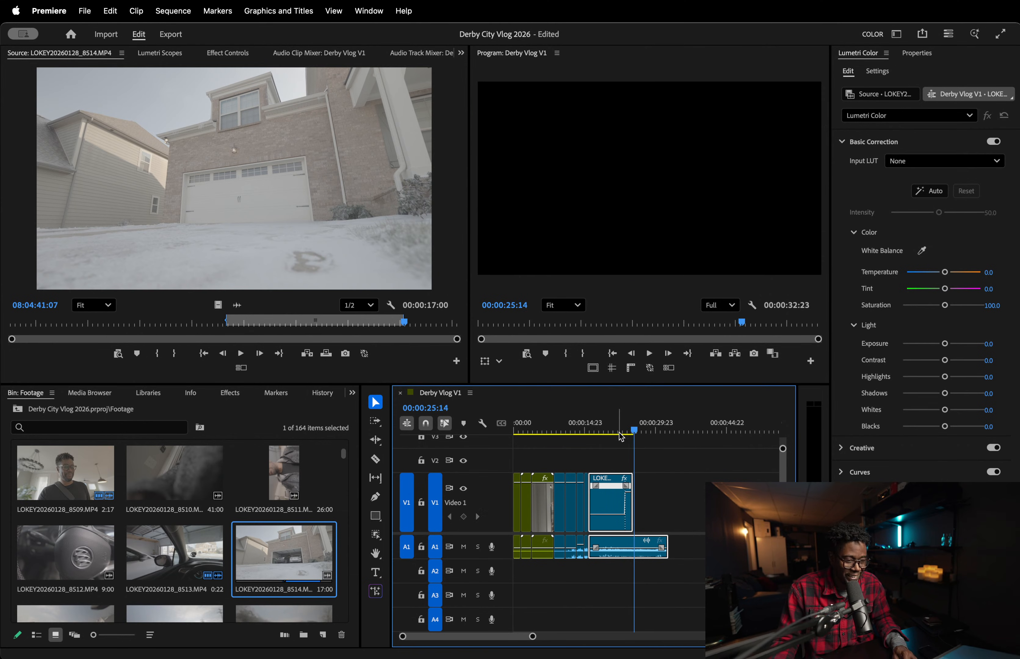
# - Split the driveway clip's speed keyframe into a gradual ramp and ease the ramp into a smooth curve
pyautogui.press('=')
pyautogui.press('=')
pyautogui.press('=')
pyautogui.click(554, 429)
pyautogui.moveTo(582, 486); pyautogui.dragTo(608, 491)
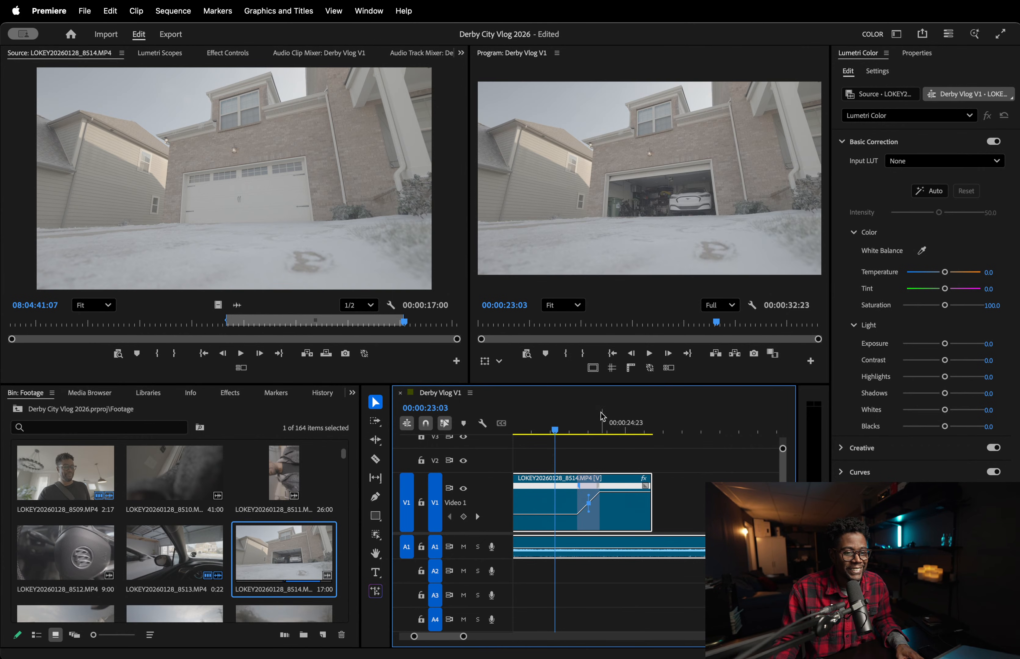
pyautogui.moveTo(574, 422); pyautogui.dragTo(598, 423)
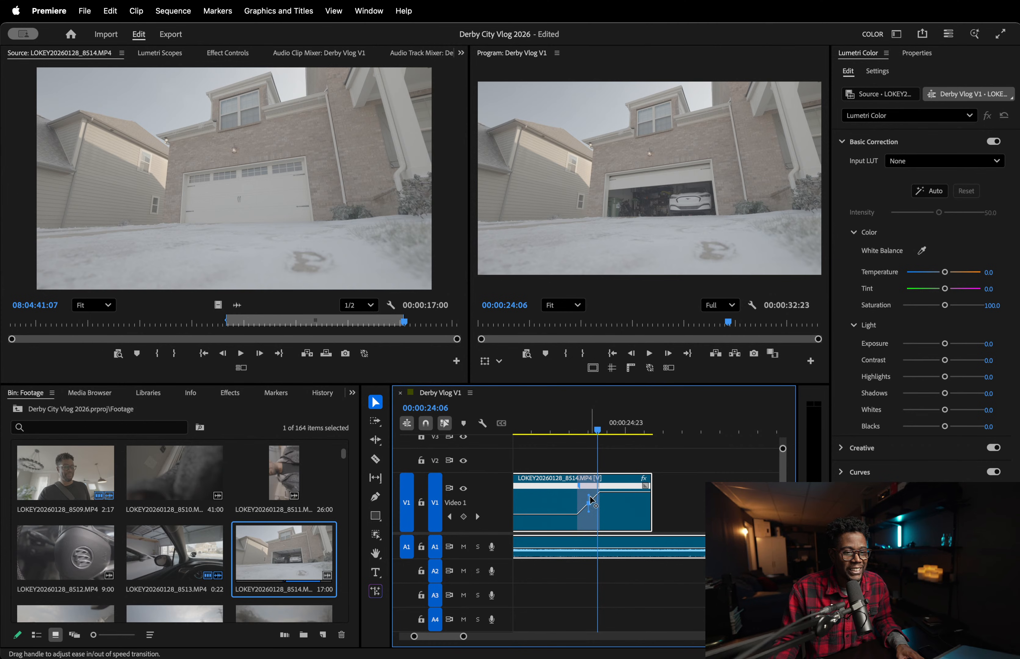
pyautogui.moveTo(588, 487); pyautogui.dragTo(537, 487)
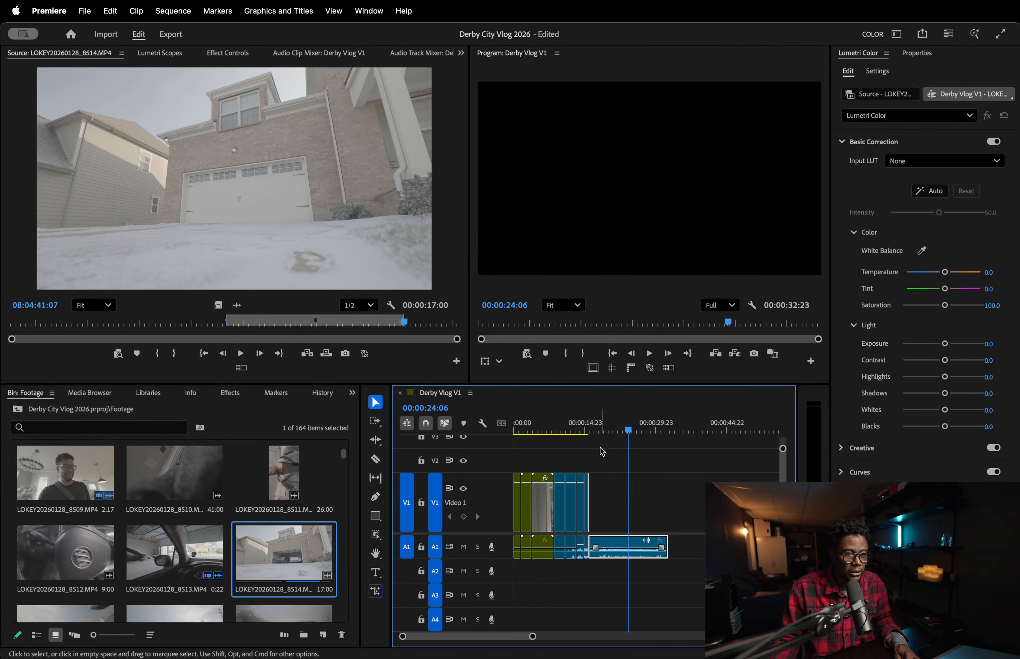
# - Undo the removal of the driveway clip's video, move its speed ramp earlier to about 00:00:19, and play it
pyautogui.press('super+z')
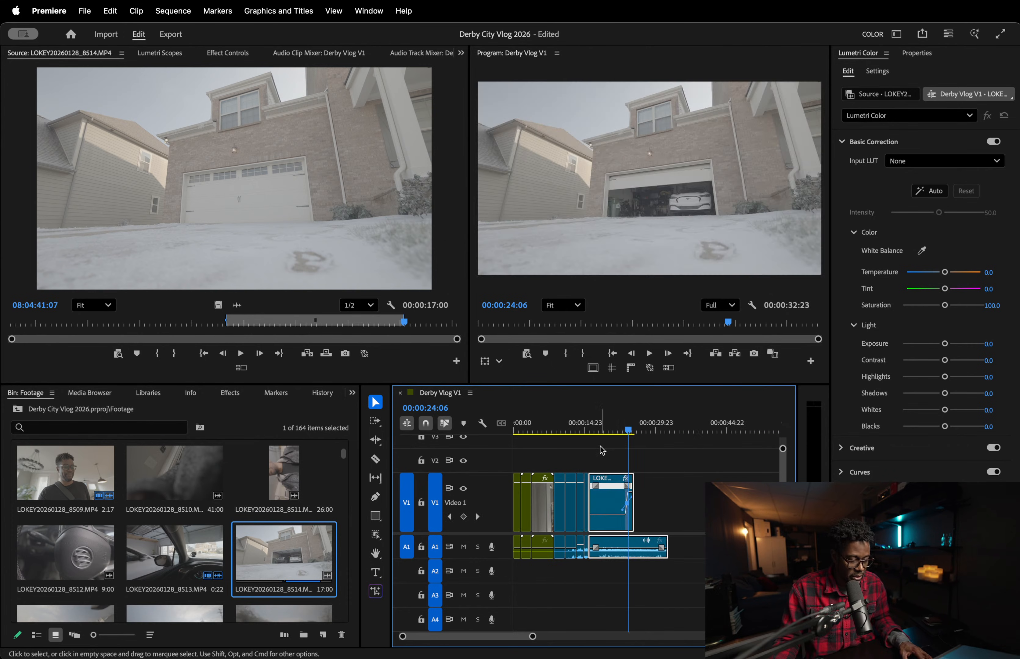
pyautogui.click(611, 425)
pyautogui.press('=')
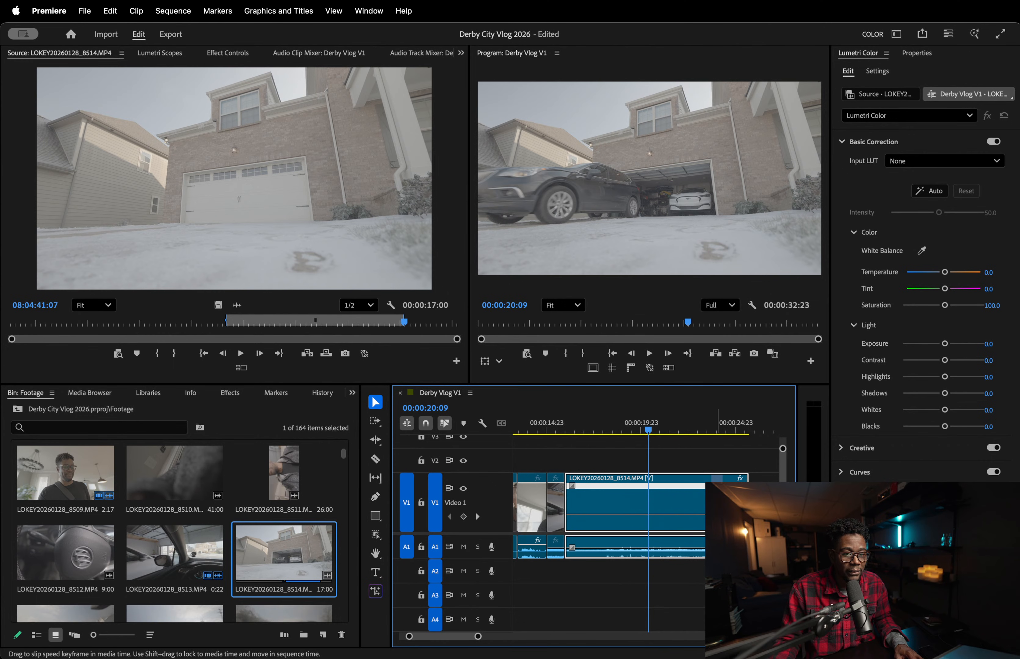
pyautogui.moveTo(718, 486); pyautogui.dragTo(628, 483)
pyautogui.click(615, 424)
pyautogui.press('space')
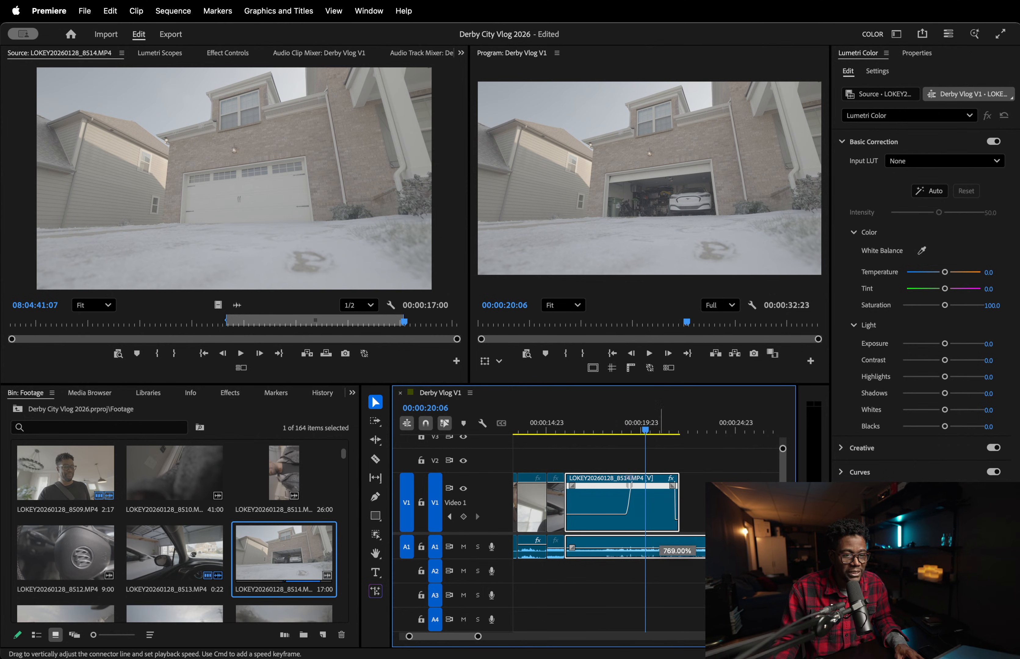
# - Increase the driveway clip's speed after the ramp further, lengthen the ramp for a softer transition, and play it
pyautogui.moveTo(661, 514); pyautogui.dragTo(661, 233)
pyautogui.press('=')
pyautogui.press('=')
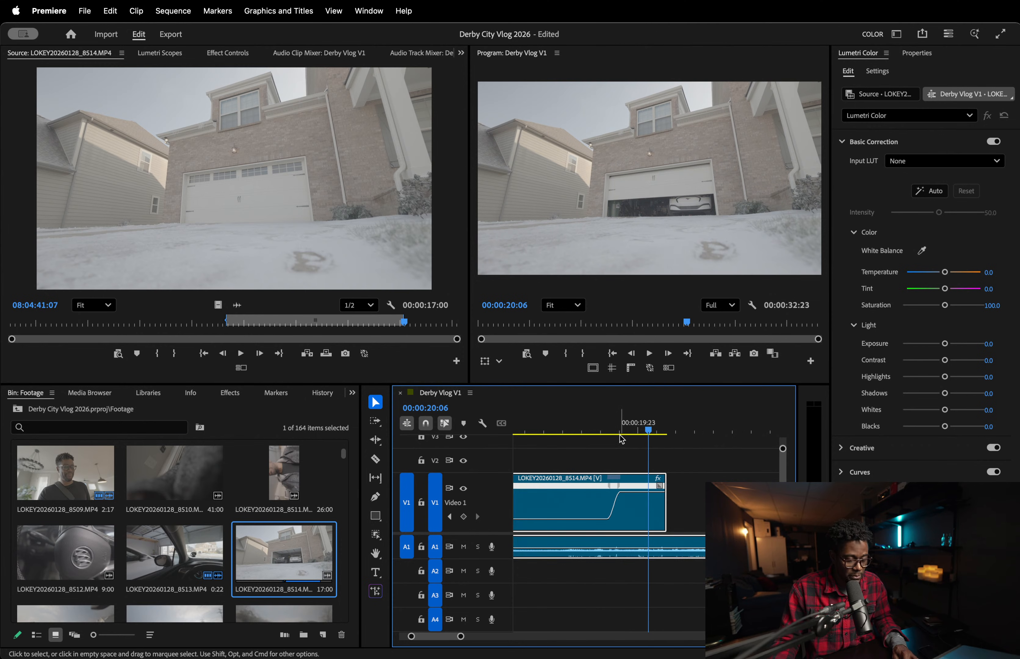
pyautogui.moveTo(593, 490); pyautogui.dragTo(609, 490)
pyautogui.click(554, 424)
pyautogui.press('space')
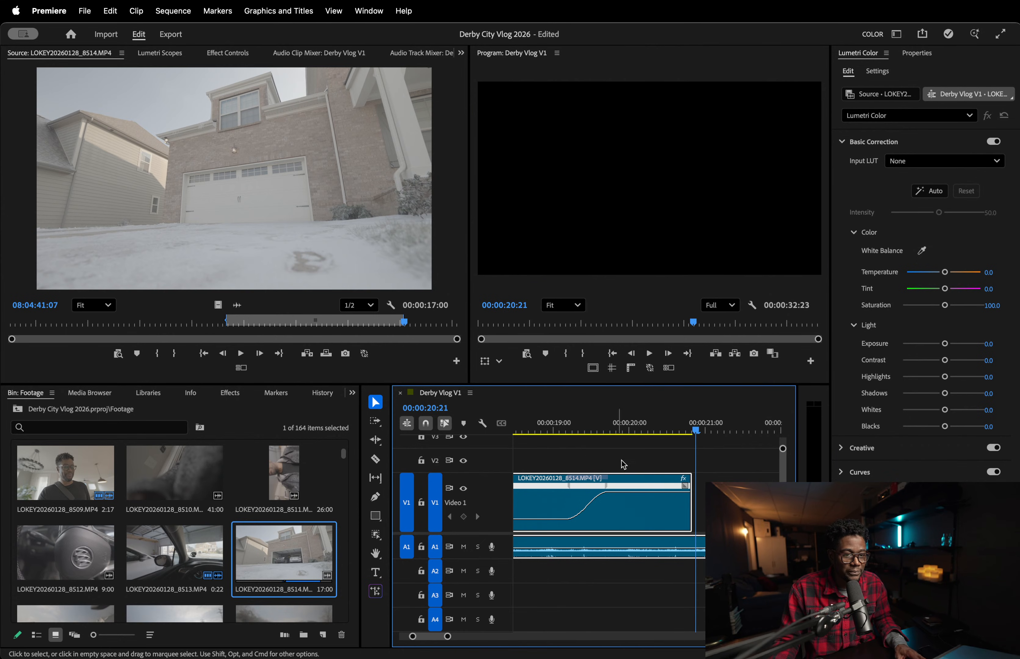
# - Extend the end of the driveway clip to about 00:00:21:02, play the new ending, and save the project
pyautogui.moveTo(688, 478); pyautogui.dragTo(692, 478)
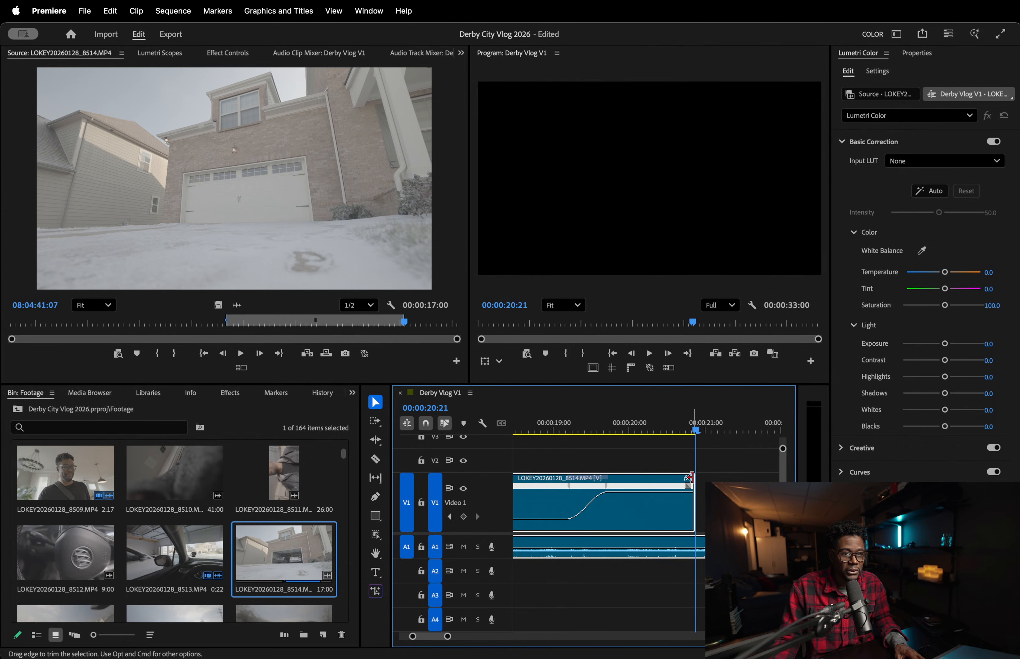
pyautogui.click(683, 424)
pyautogui.press('space')
pyautogui.press('space')
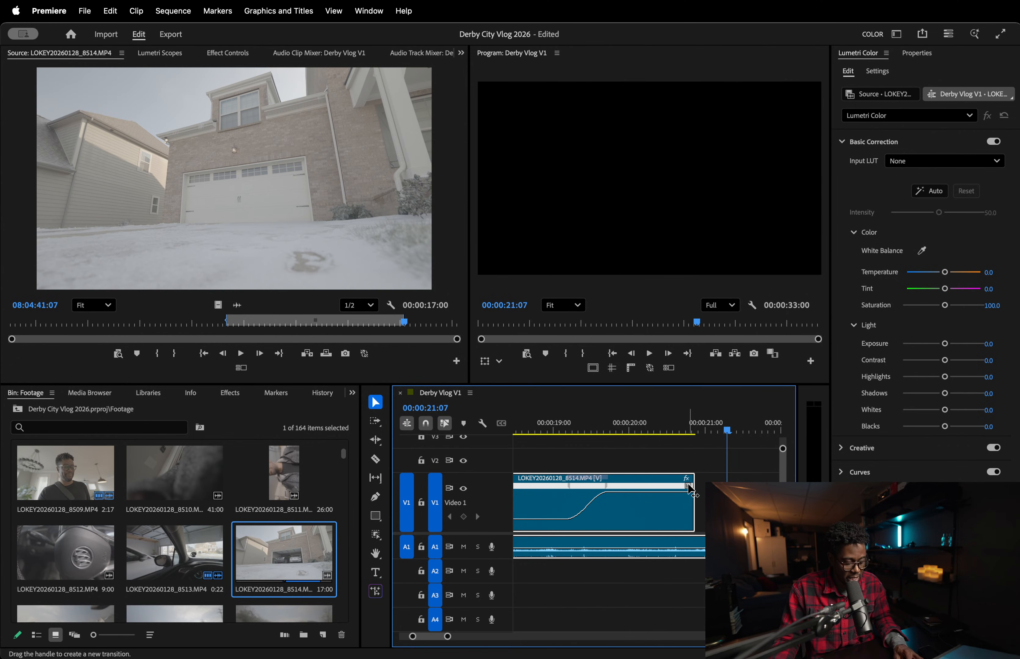
pyautogui.press('=')
pyautogui.moveTo(587, 478); pyautogui.dragTo(621, 480)
pyautogui.click(555, 423)
pyautogui.press('space')
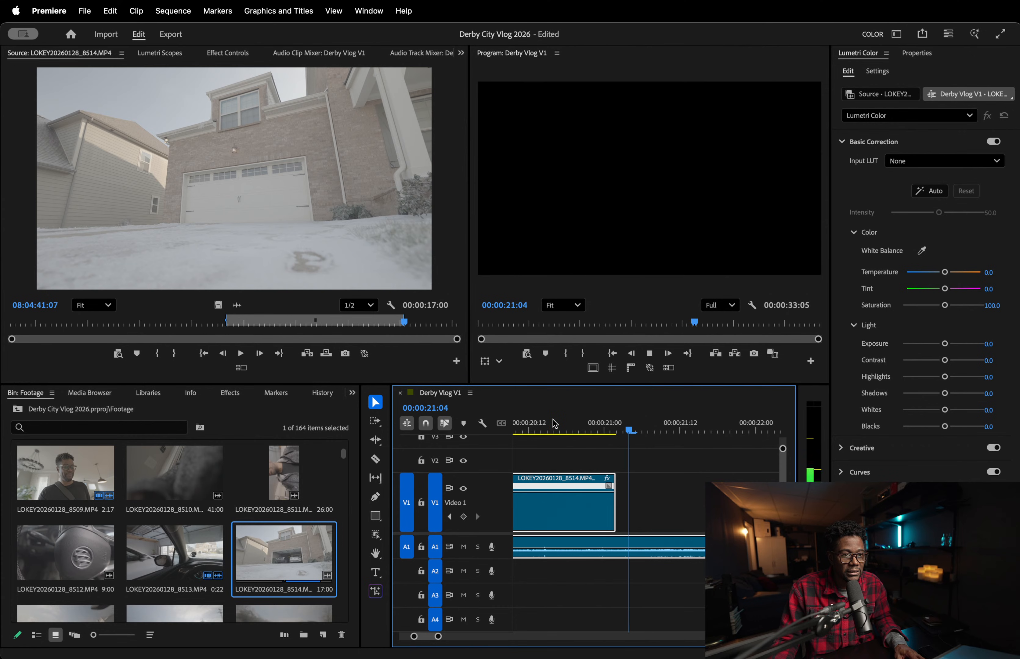
pyautogui.press('super+s')
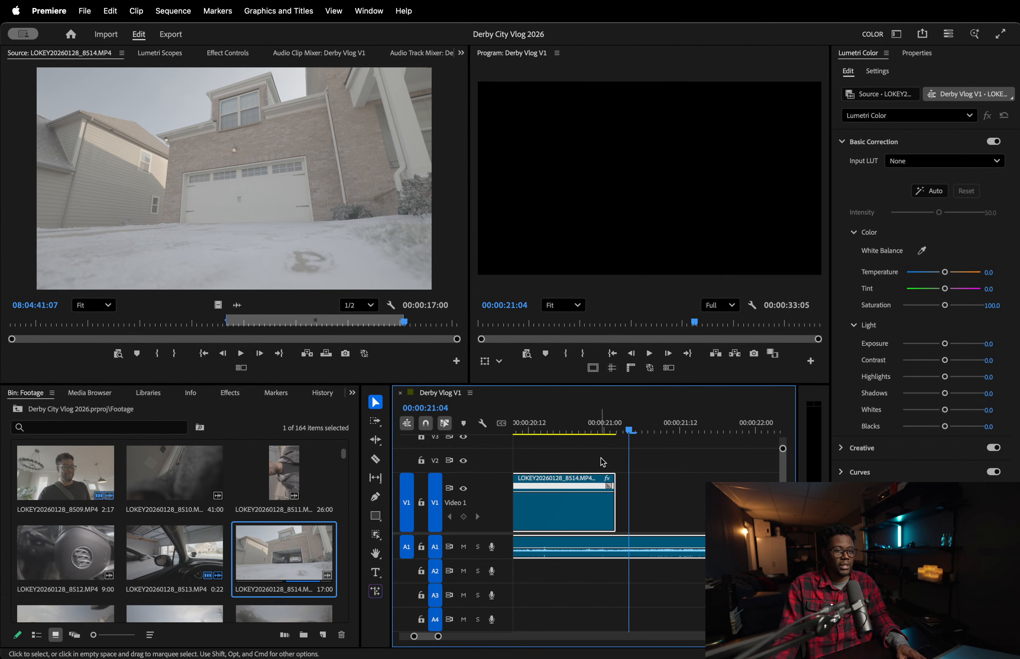
# - Load LOKEY20260128_8515.MP4 into the source viewer, preview it, and cue it to about 08:04:57:21
pyautogui.press('-')
pyautogui.press('-')
pyautogui.press('-')
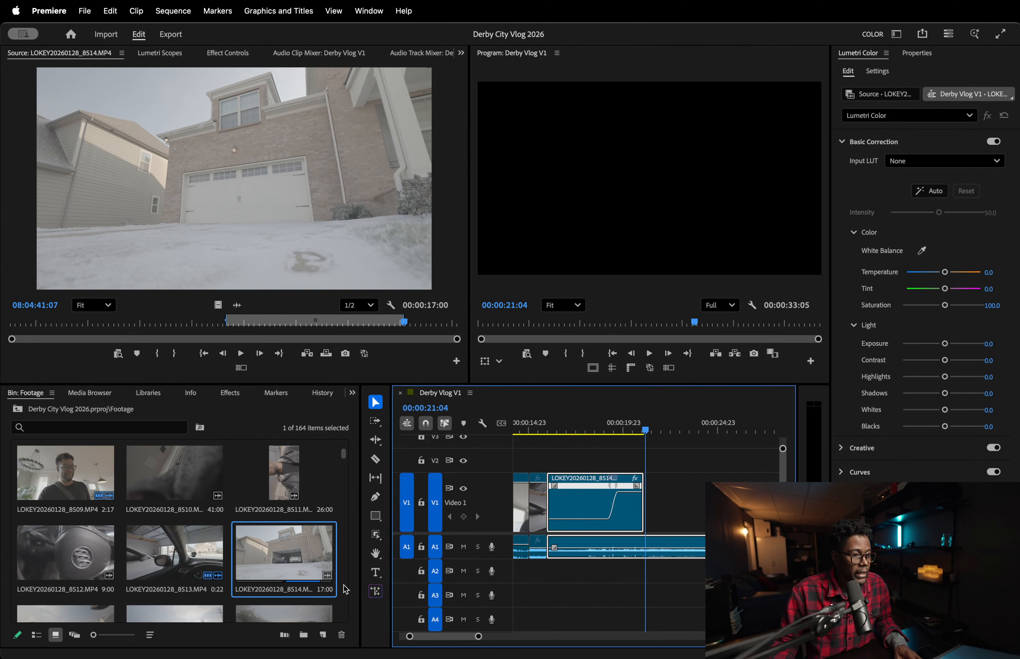
pyautogui.scroll(-4, 129, 538)
pyautogui.scroll(2, 130, 538)
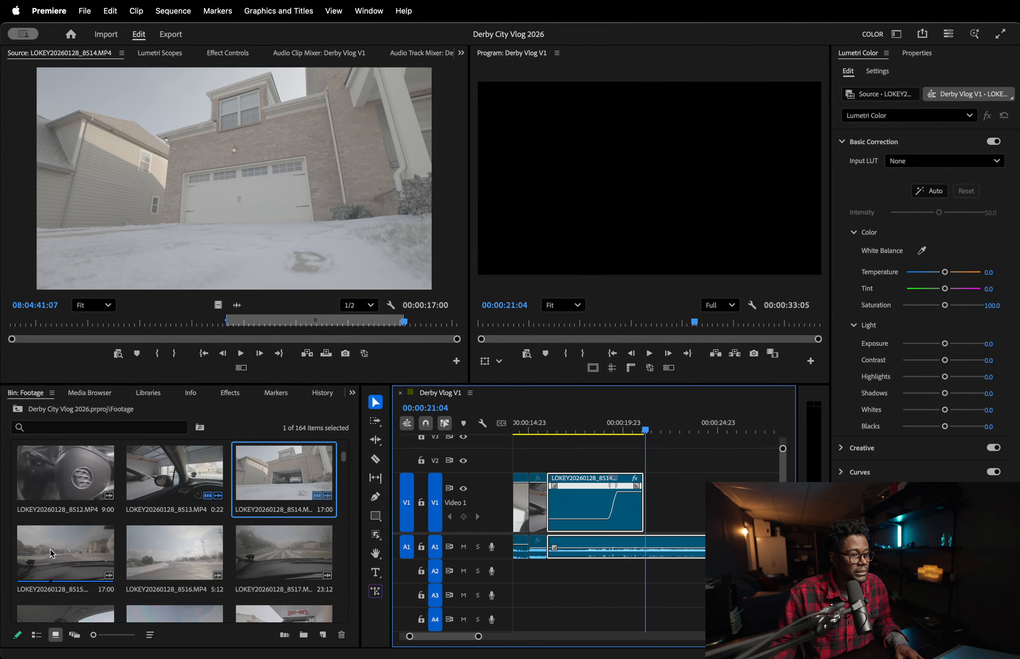
pyautogui.doubleClick(67, 550)
pyautogui.press('space')
pyautogui.press('space')
pyautogui.moveTo(295, 322); pyautogui.dragTo(316, 322)
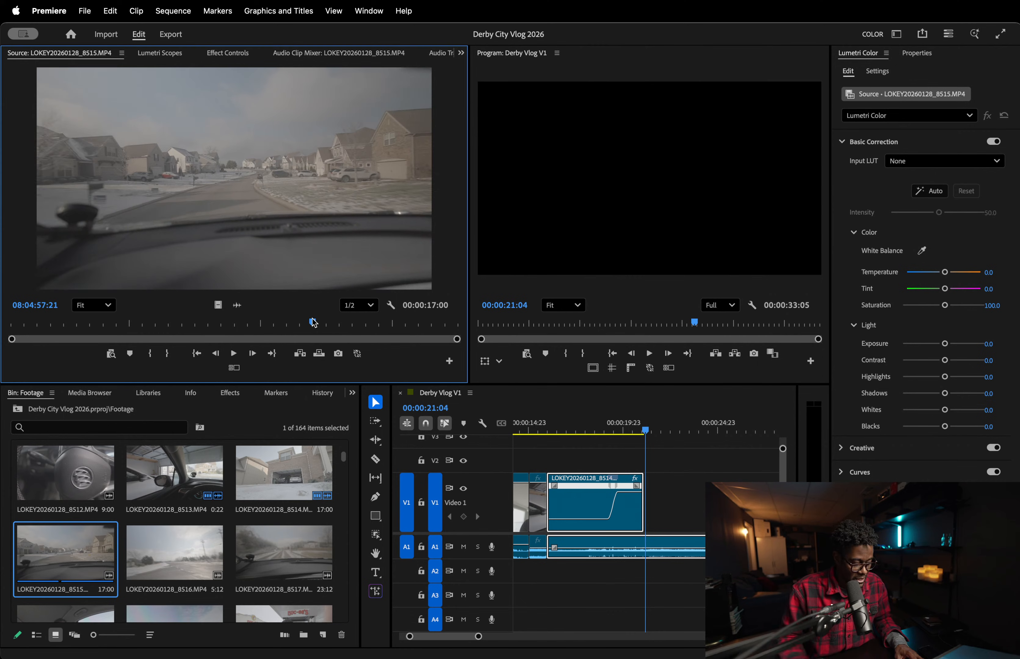
# - Mark a 1:23 range of LOKEY20260128_8515.MP4 from the cued frame and place it after the driveway clip on V1 and A1
pyautogui.press('i')
pyautogui.press('space')
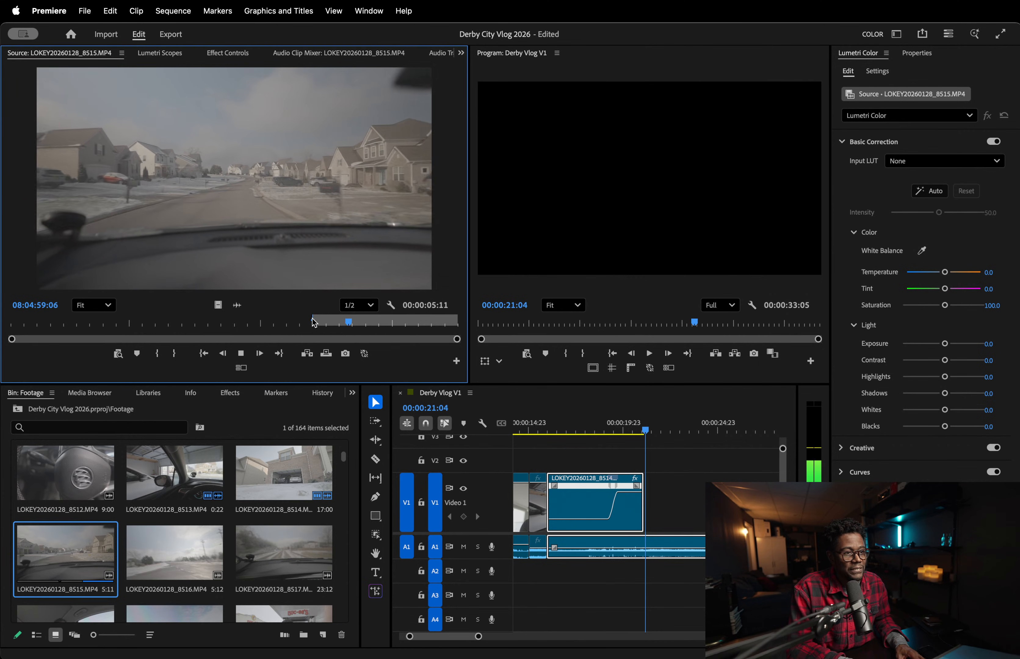
pyautogui.press('o')
pyautogui.press('space')
pyautogui.moveTo(284, 222); pyautogui.dragTo(651, 487)
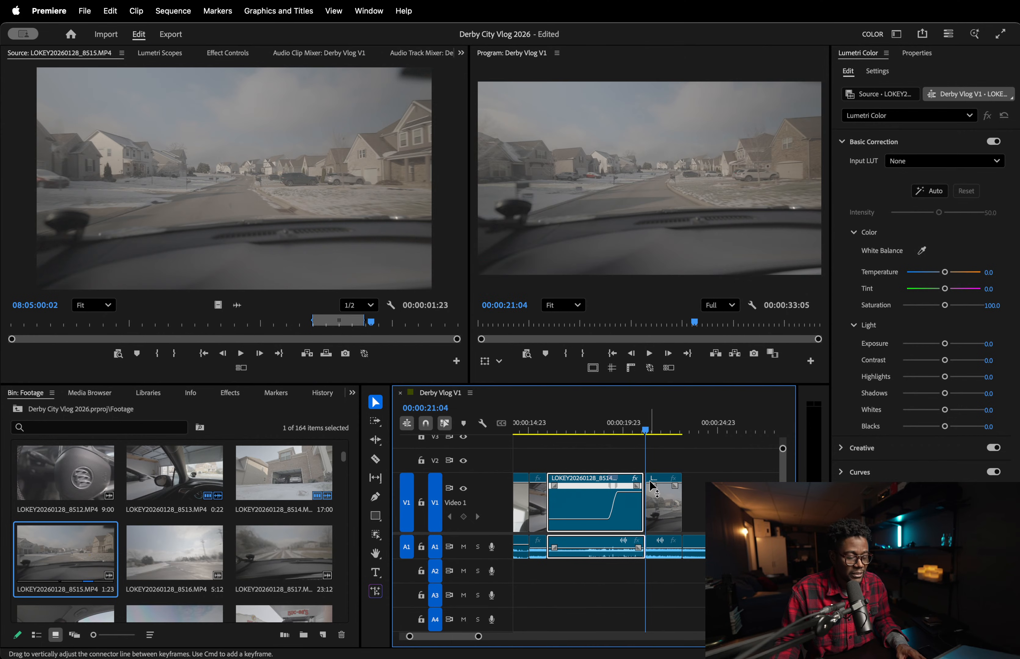
# - Delete the leftover driveway audio past the new neighborhood street clip and move that clip flush against the driveway clip
pyautogui.click(735, 548)
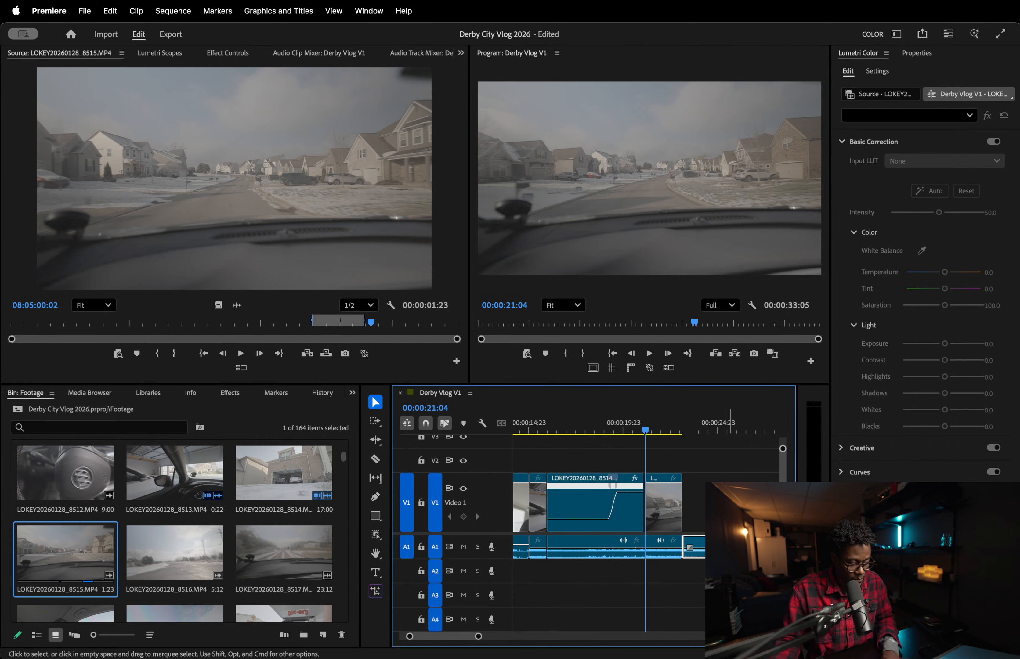
pyautogui.press('Delete')
pyautogui.press('space')
pyautogui.moveTo(637, 424); pyautogui.dragTo(636, 424)
pyautogui.moveTo(662, 476); pyautogui.dragTo(659, 477)
# - Play the neighborhood street clip, ripple-trim its end to 00:00:22:12, and scrub through the shortened clip
pyautogui.press('space')
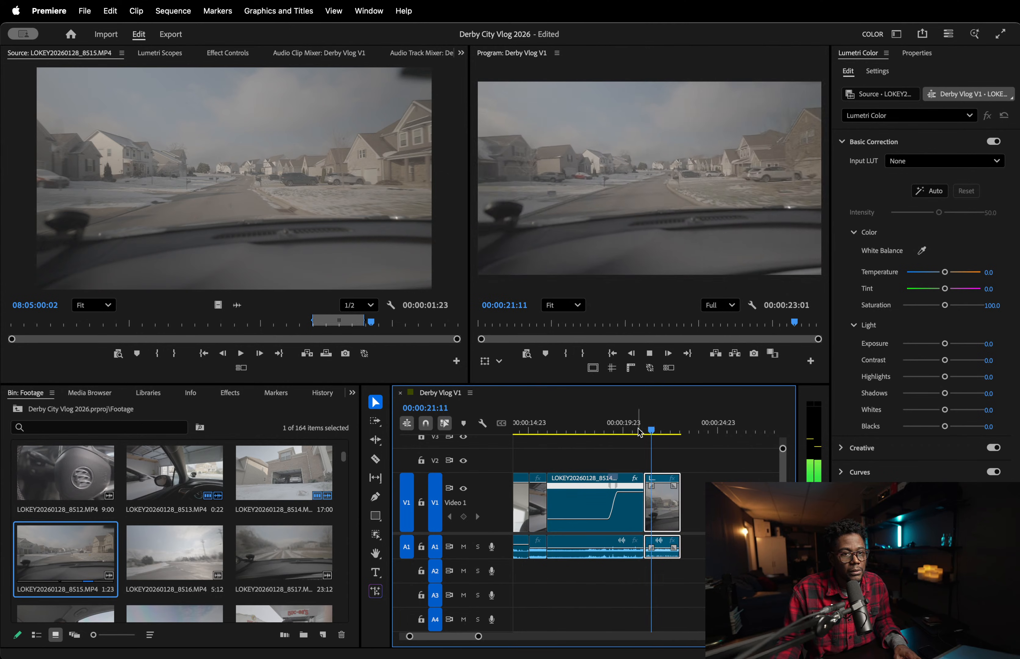
pyautogui.press('space')
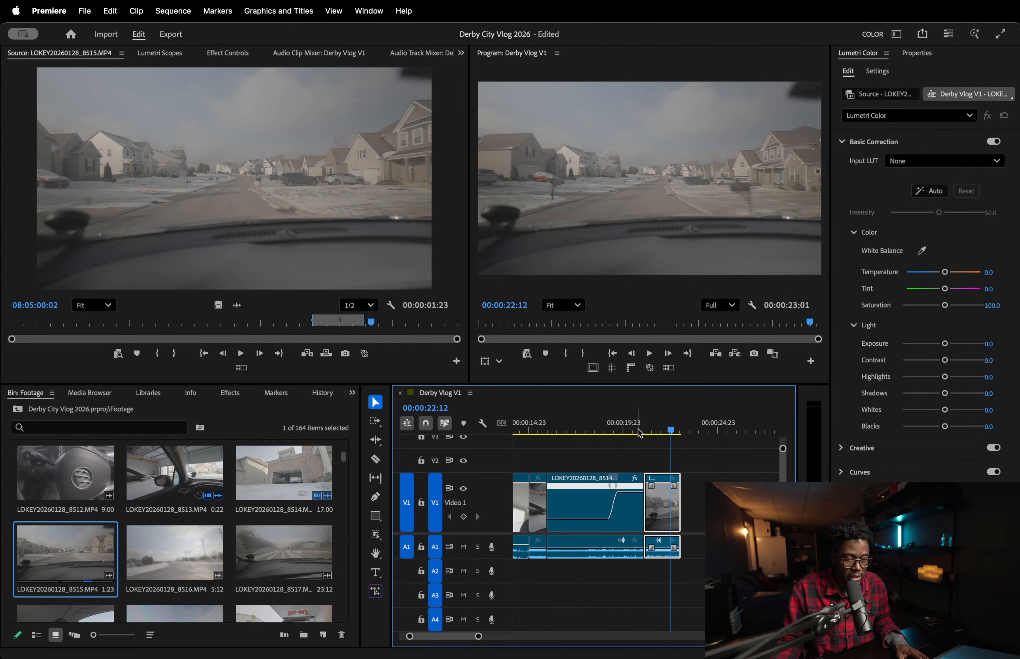
pyautogui.press('w')
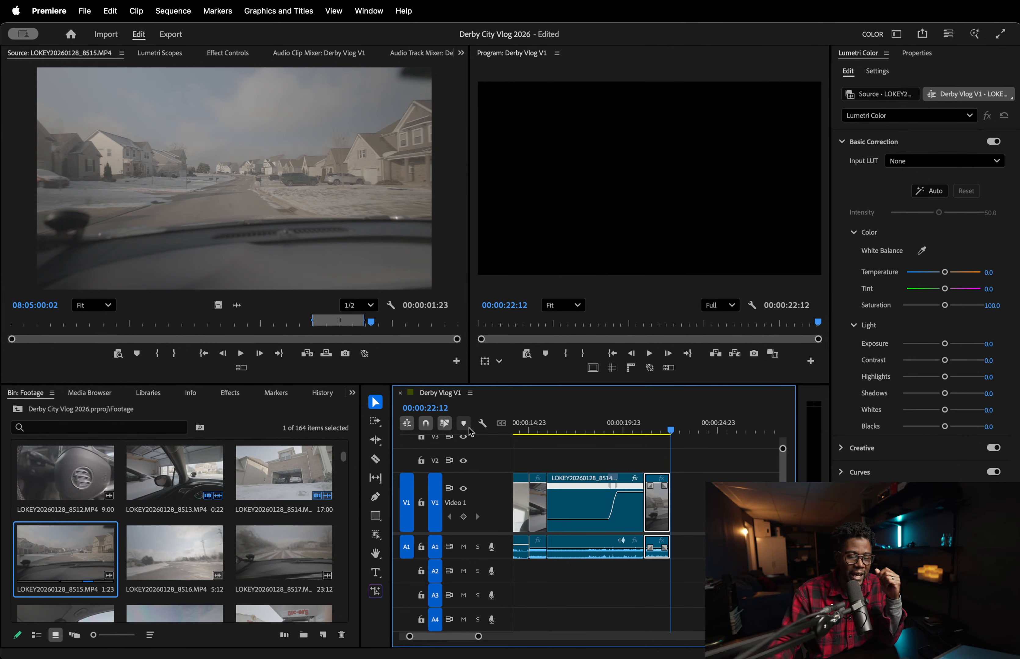
pyautogui.moveTo(610, 428); pyautogui.dragTo(664, 430)
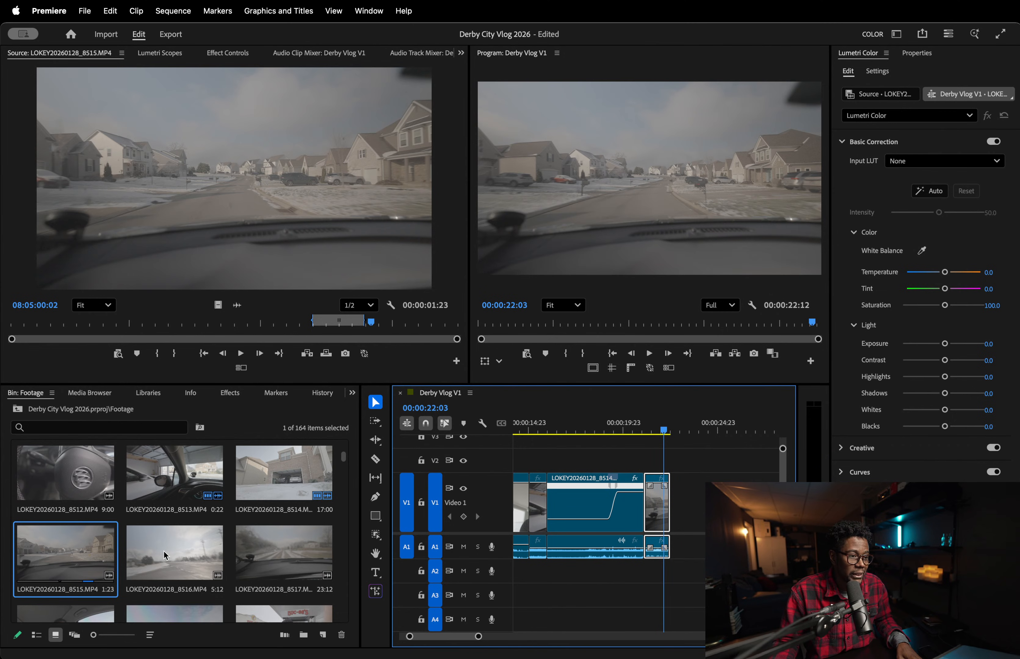
# - Open LOKEY20260128_8516.MP4 and scrub through it to look for a usable shot
pyautogui.doubleClick(165, 568)
pyautogui.click(291, 318)
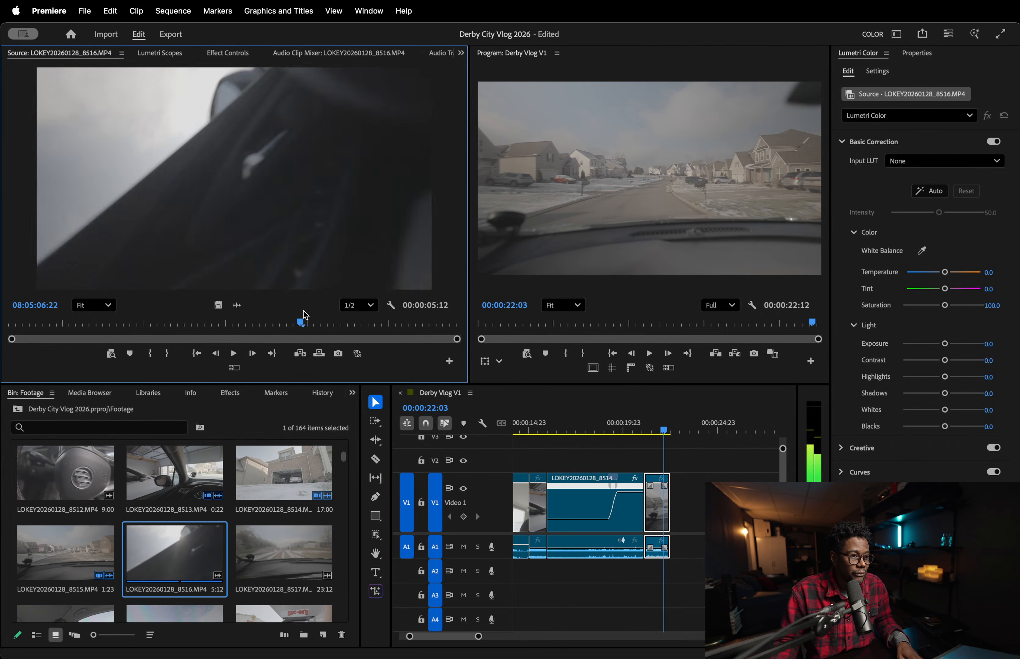
pyautogui.moveTo(116, 324); pyautogui.dragTo(395, 324)
# - Open LOKEY20260128_8517.MP4, review the tree-lined road footage, and mark an in point at about 08:05:23:05
pyautogui.doubleClick(262, 560)
pyautogui.moveTo(159, 324); pyautogui.dragTo(304, 299)
pyautogui.press('space')
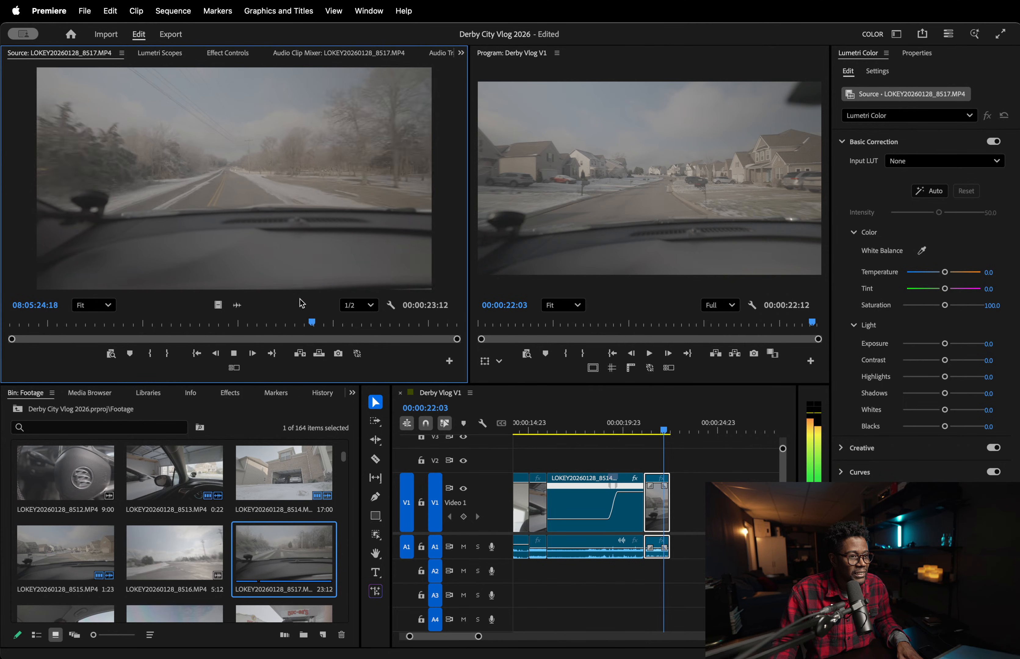
pyautogui.click(278, 323)
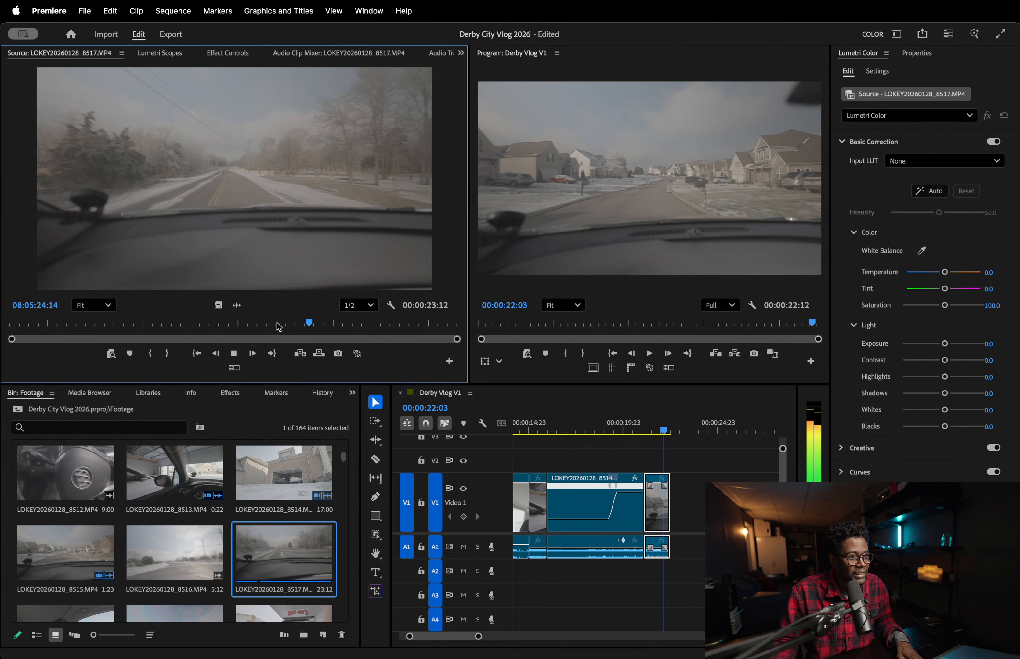
pyautogui.click(251, 320)
pyautogui.press('space')
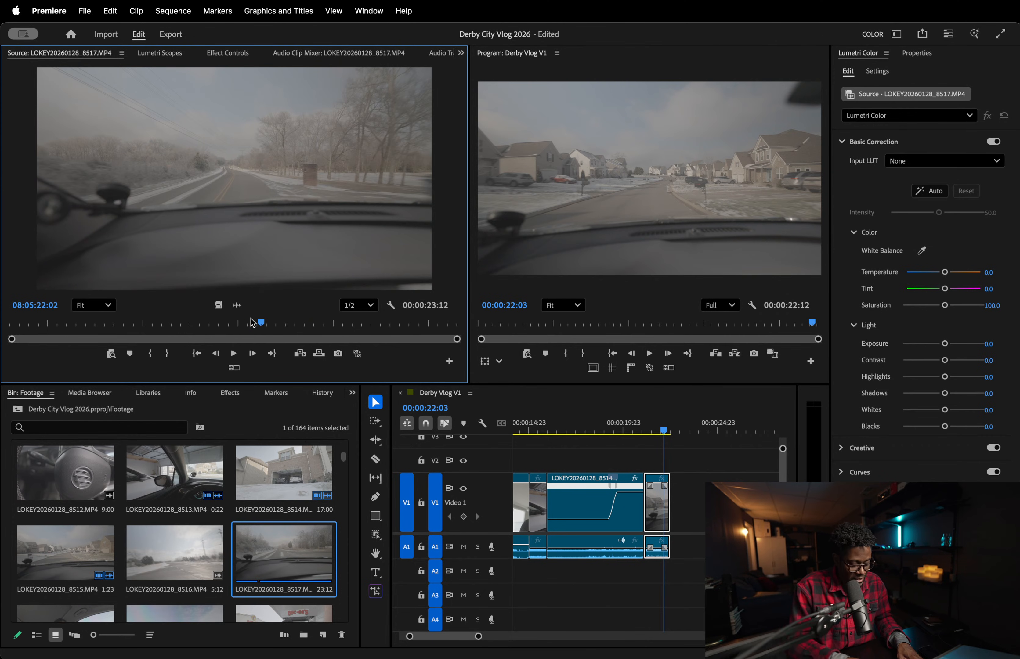
pyautogui.press('space')
pyautogui.press('space')
pyautogui.press('i')
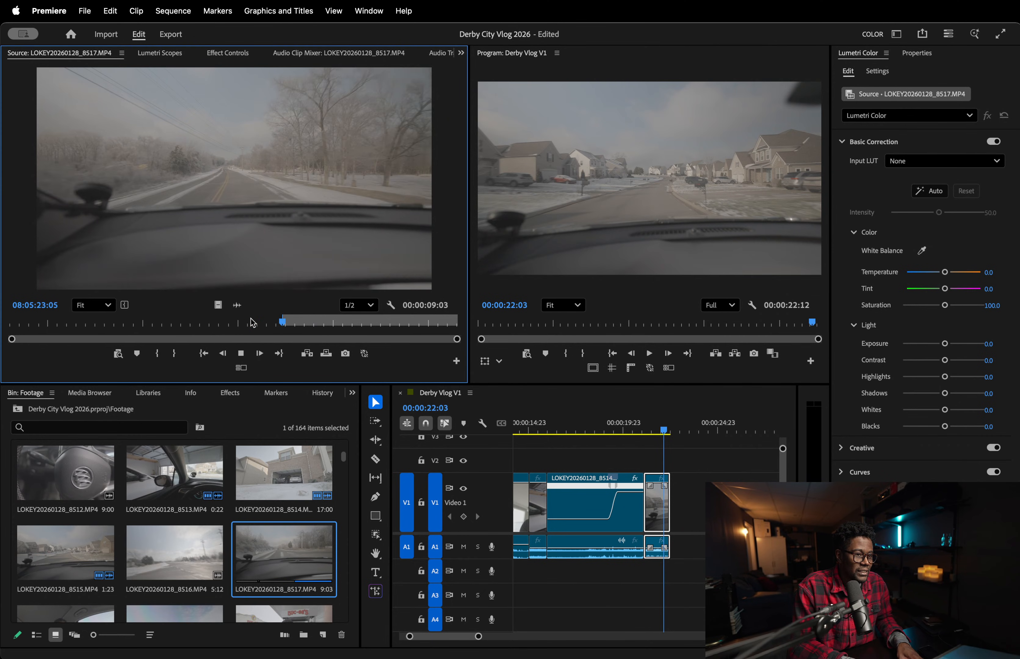
# - Mark the out point for a 2:16 range of LOKEY20260128_8517.MP4, append it after the neighborhood street clip, and play the cut
pyautogui.press('space')
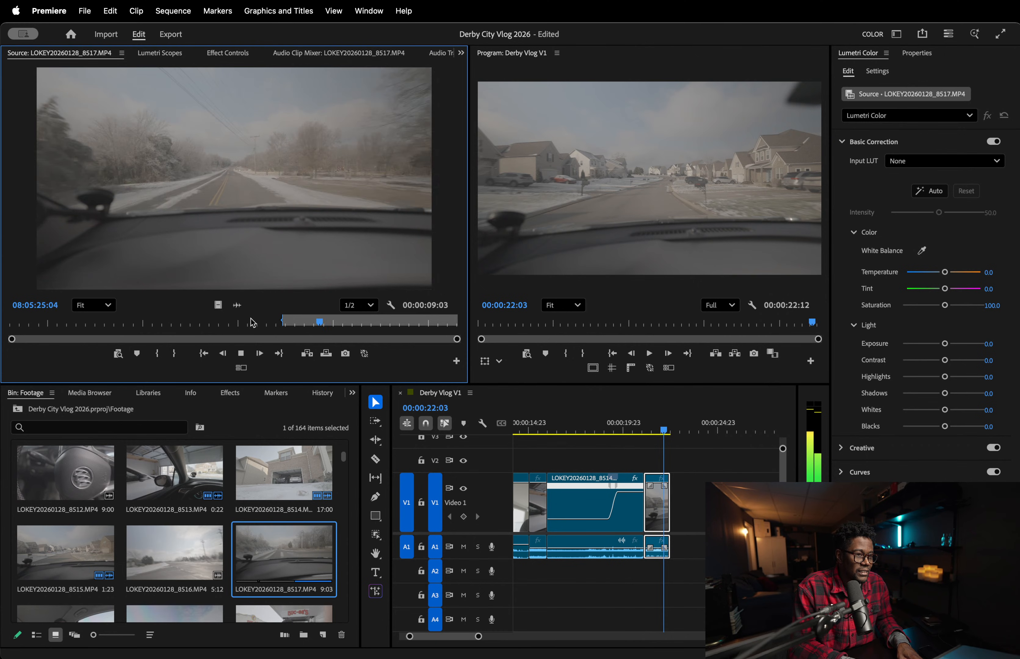
pyautogui.press('space')
pyautogui.press('o')
pyautogui.moveTo(658, 421); pyautogui.dragTo(675, 499)
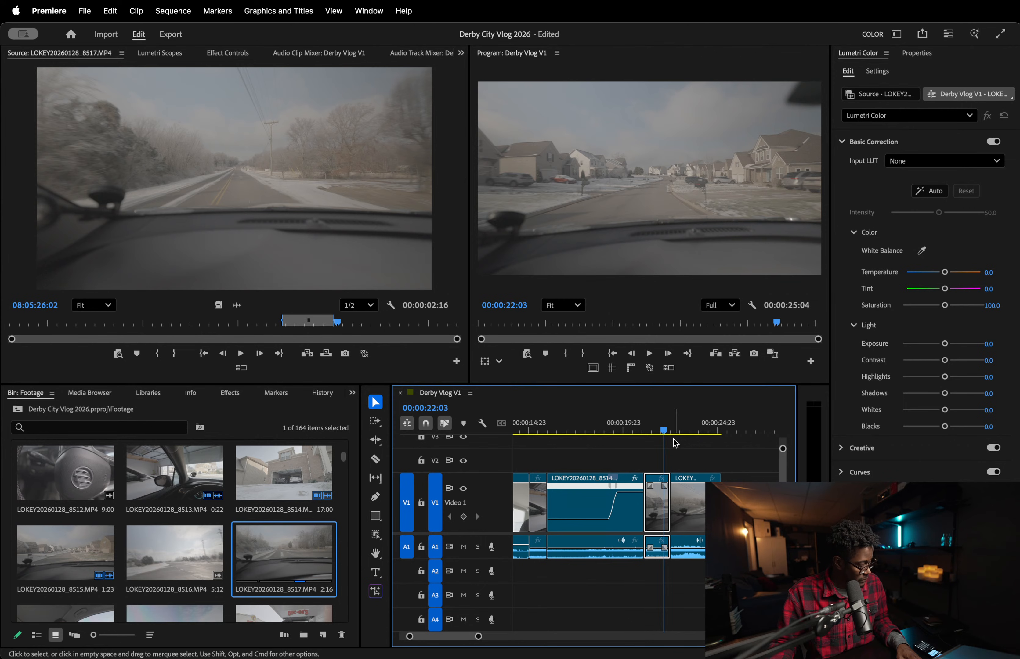
pyautogui.press('space')
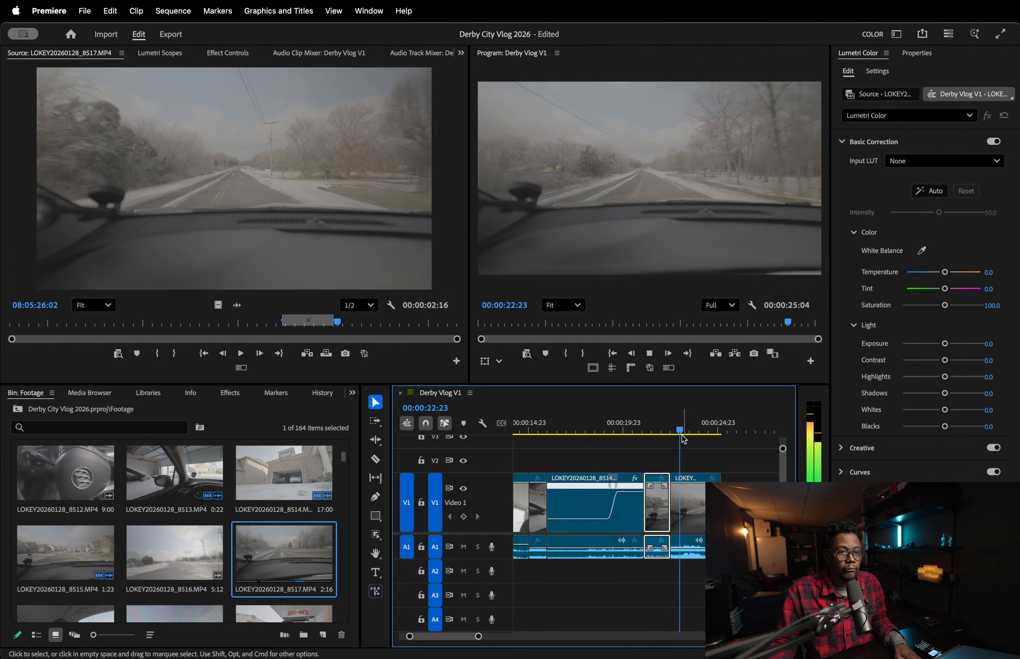
pyautogui.click(700, 510)
# - Open LOKEY20260128_8518.MP4 and preview the in-car talking footage up to about 08:07:16
pyautogui.scroll(-2, 159, 551)
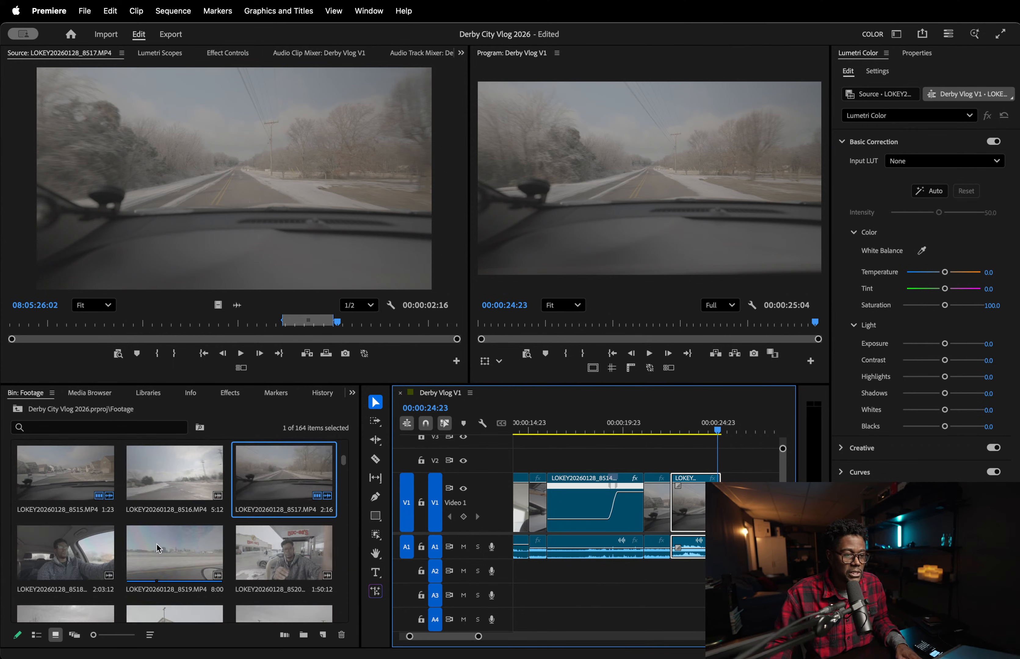
pyautogui.doubleClick(69, 555)
pyautogui.press('space')
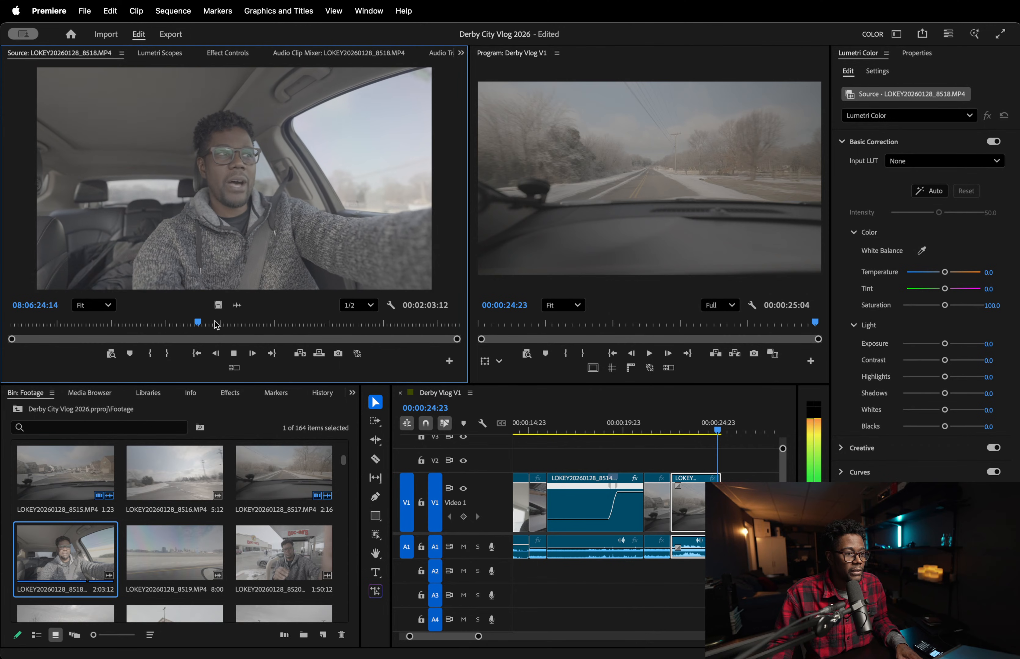
pyautogui.moveTo(195, 324); pyautogui.dragTo(383, 329)
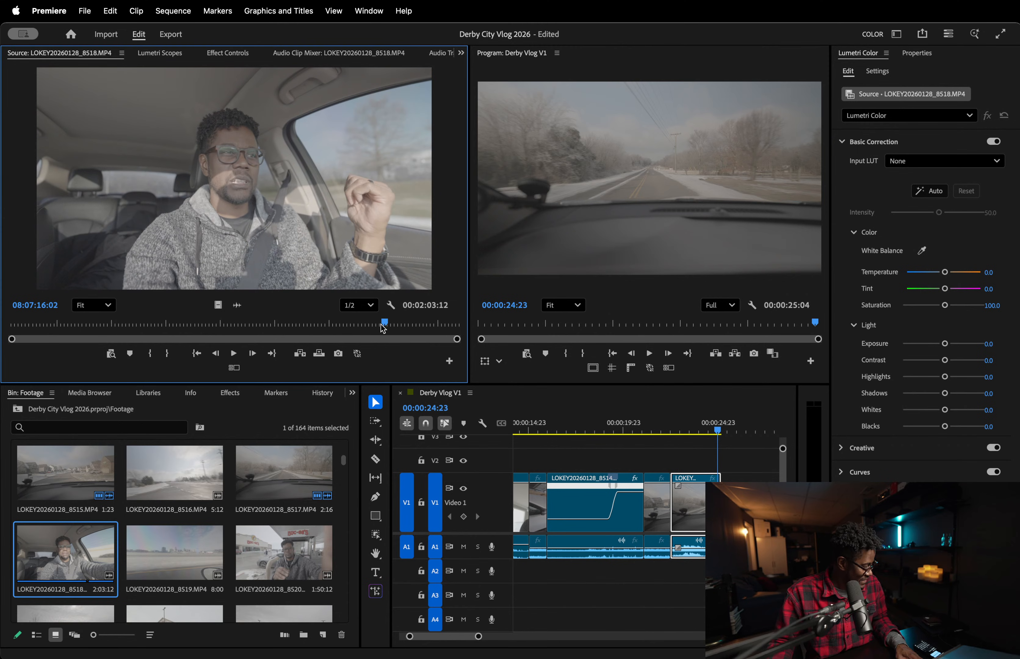
pyautogui.press('space')
pyautogui.press('space')
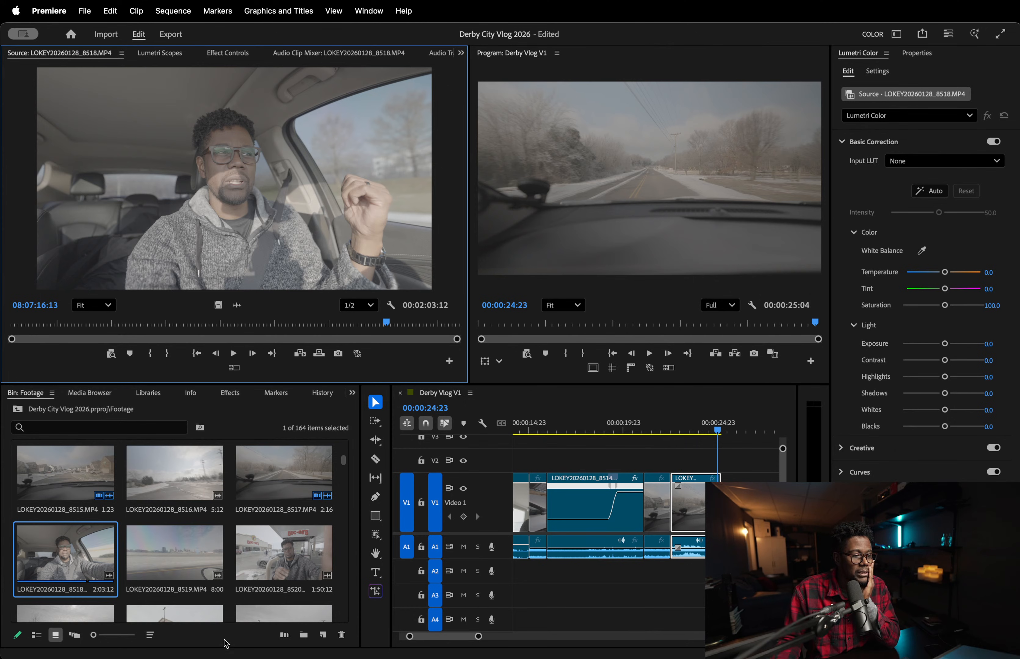
pyautogui.click(237, 645)
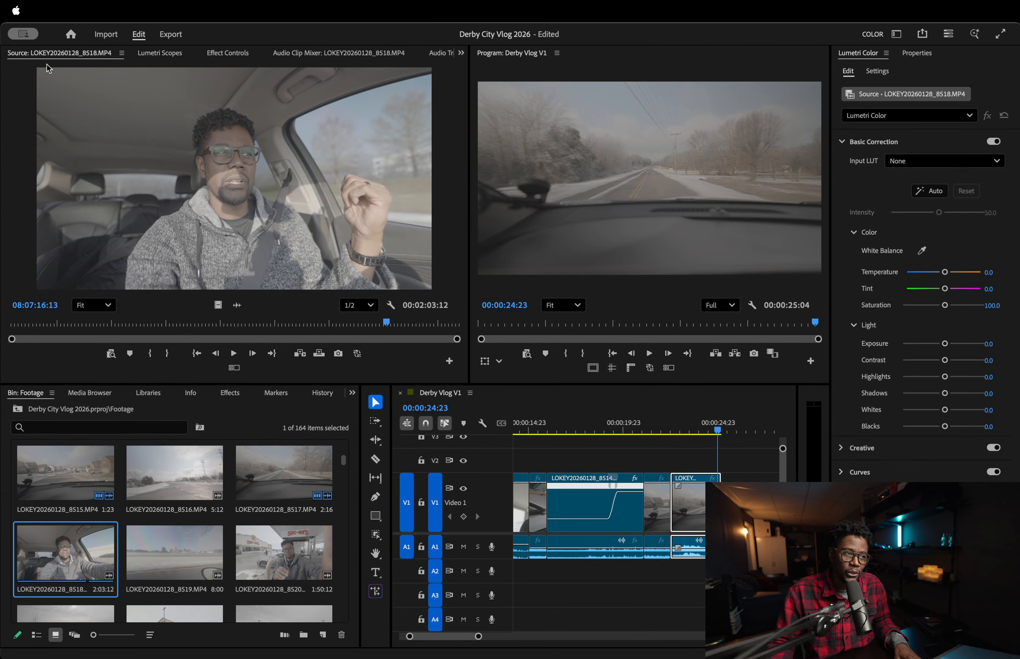
# - Replay the cut between the neighborhood street clip and the tree-lined road clip several times to judge the transition
pyautogui.click(629, 402)
pyautogui.click(687, 422)
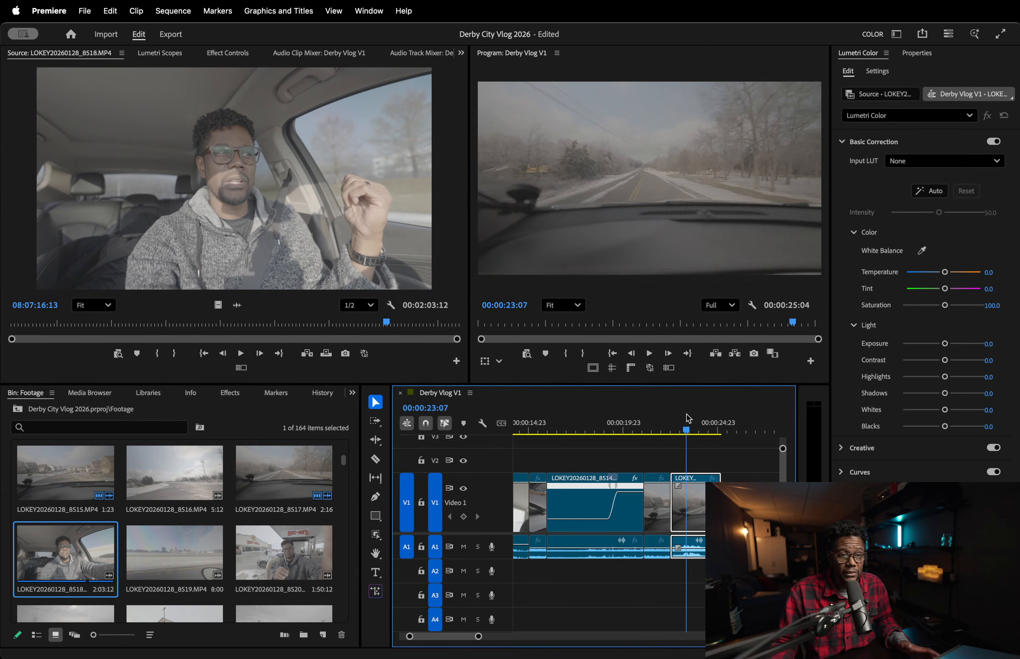
pyautogui.moveTo(680, 420); pyautogui.dragTo(659, 428)
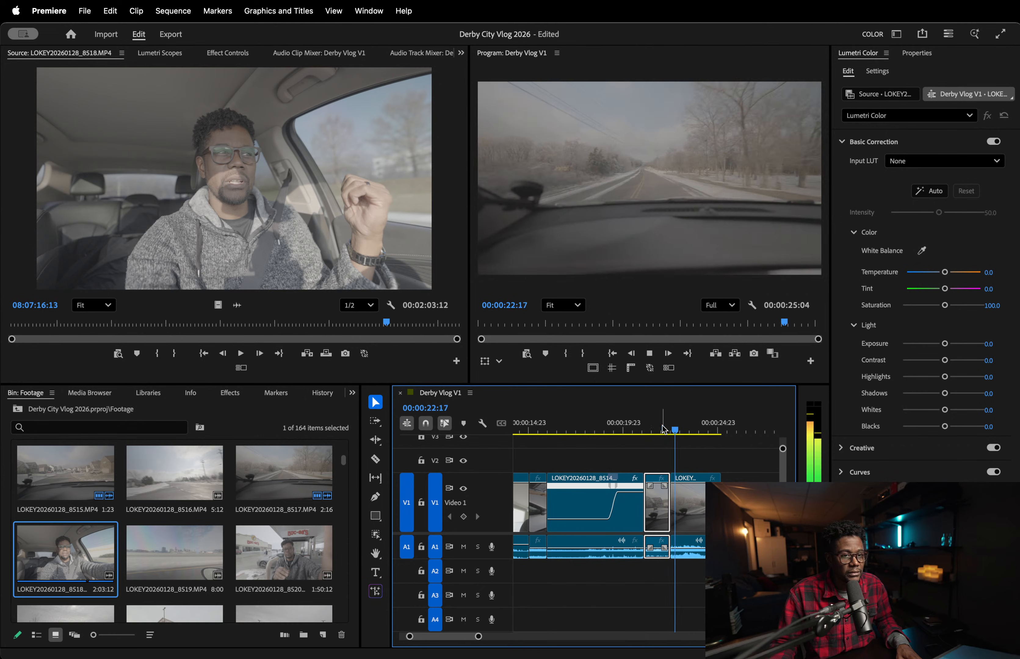
pyautogui.press('space')
pyautogui.moveTo(660, 427); pyautogui.dragTo(663, 428)
pyautogui.press('space')
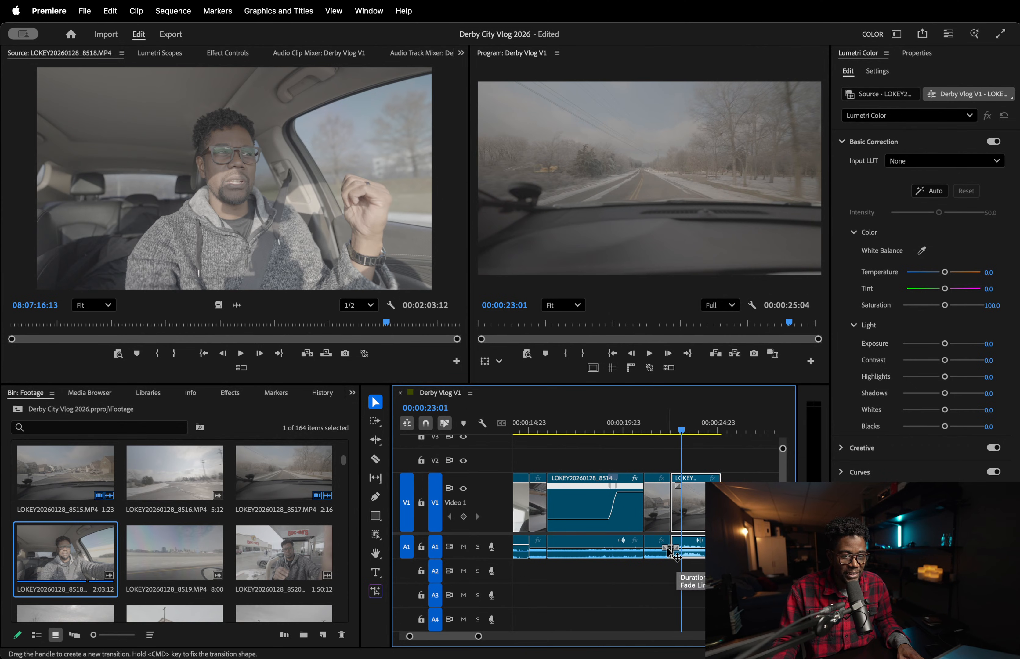
pyautogui.click(665, 424)
pyautogui.press('space')
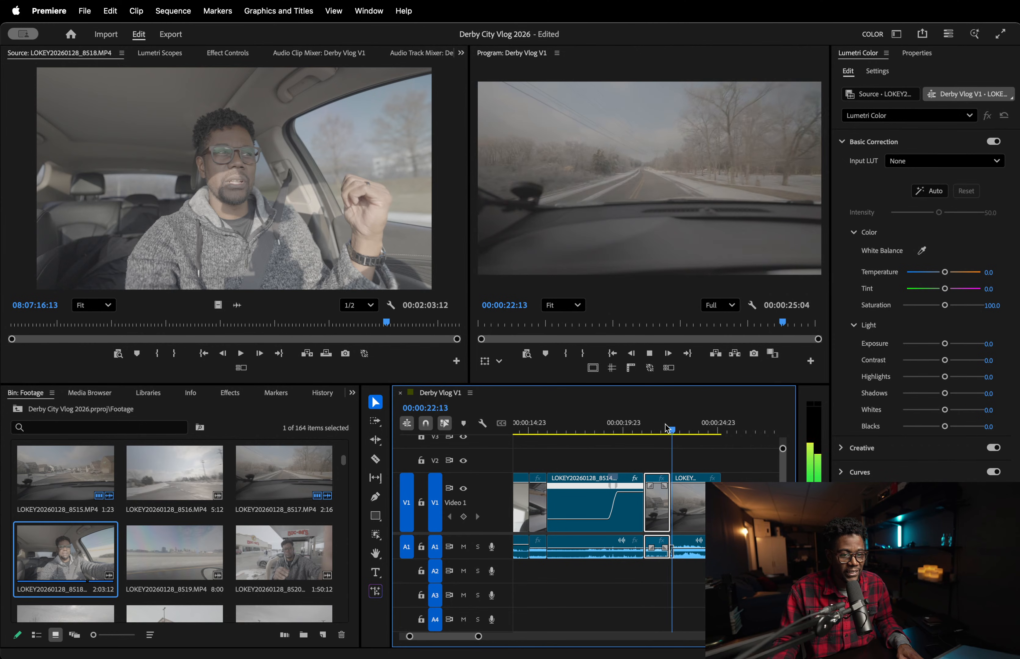
pyautogui.press('space')
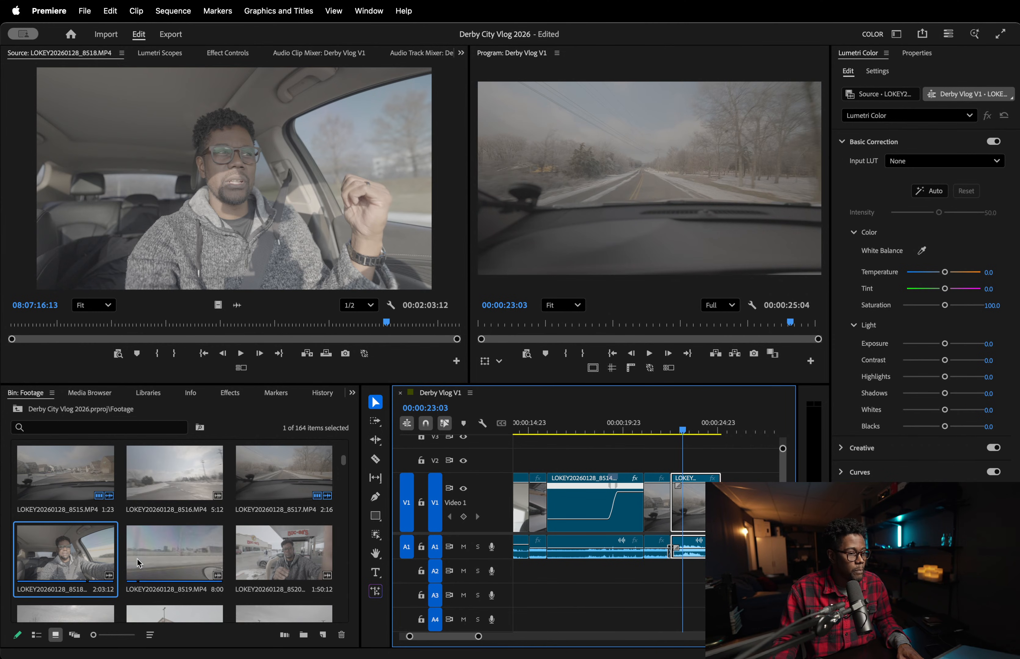
# - Open LOKEY20260128_8519.MP4, review the highway skyline shot, and cue it to about 08:07:37:21
pyautogui.doubleClick(187, 553)
pyautogui.press('space')
pyautogui.moveTo(266, 323); pyautogui.dragTo(150, 322)
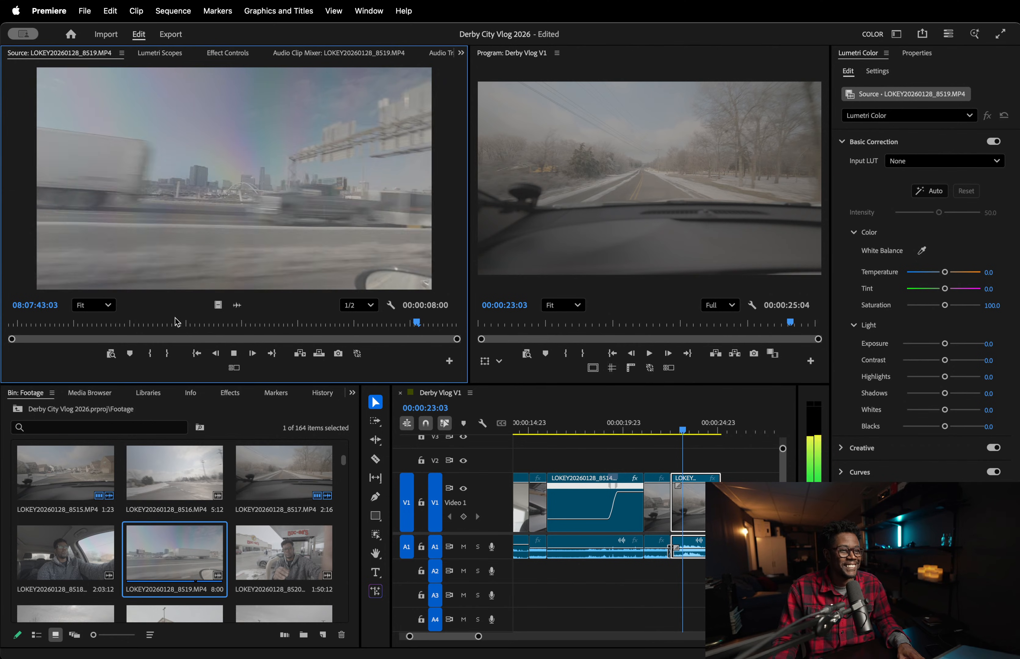
pyautogui.moveTo(152, 322); pyautogui.dragTo(122, 329)
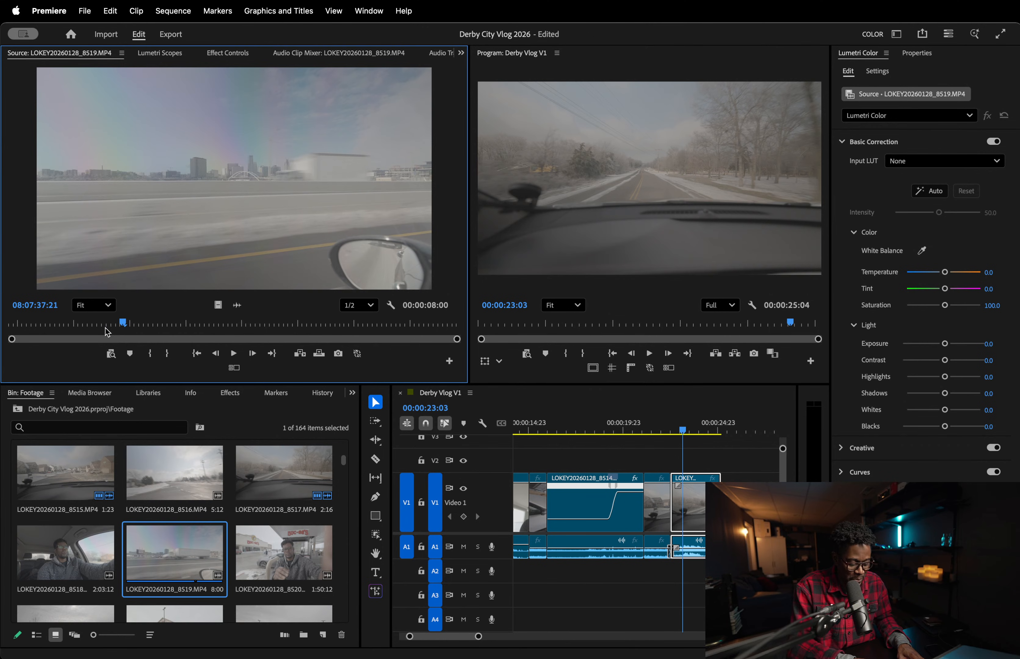
# - Mark a 5:20 range of LOKEY20260128_8519.MP4 from the cued frame and append it after the tree-lined road clip
pyautogui.press('i')
pyautogui.press('space')
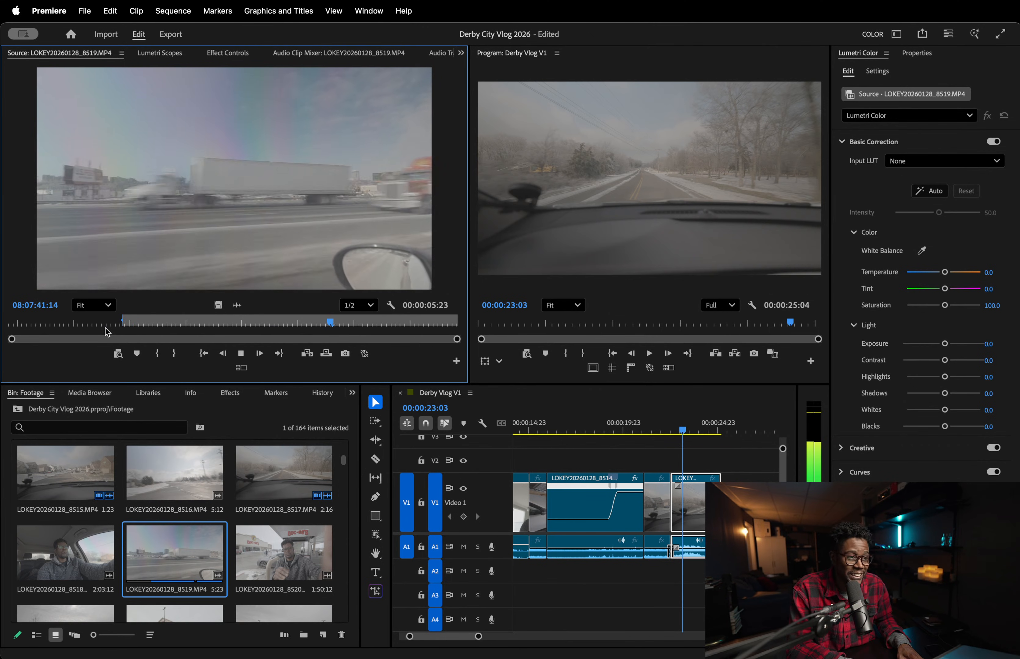
pyautogui.press('o')
pyautogui.moveTo(820, 434); pyautogui.dragTo(724, 502)
# - Play Derby Vlog V1 from about 00:00:23:23 into the highway skyline clip to check the new ending
pyautogui.click(702, 421)
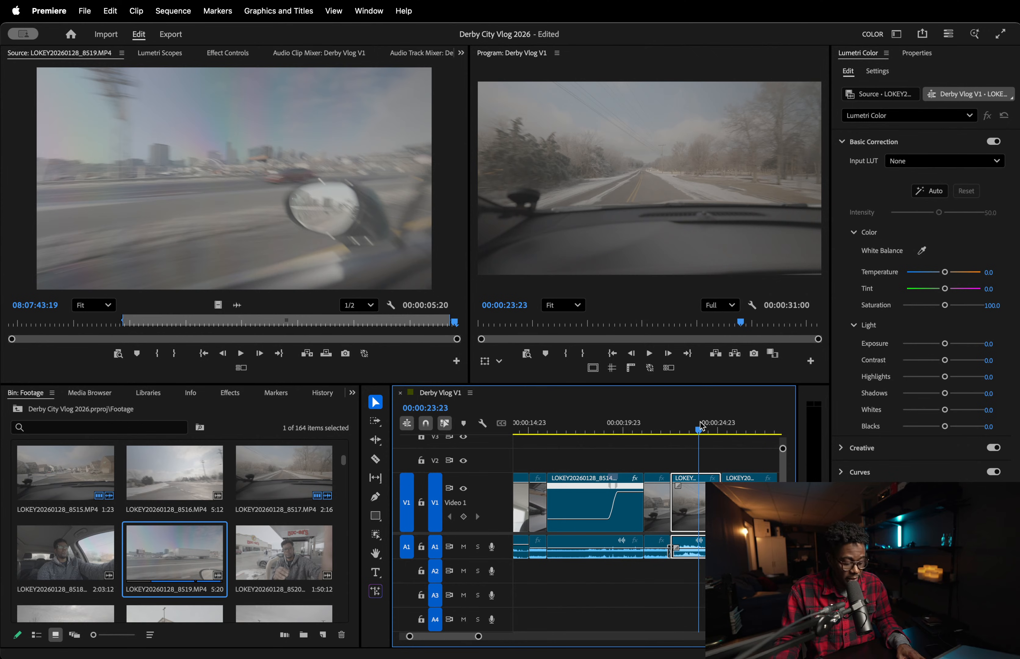
pyautogui.press('-')
pyautogui.press('-')
pyautogui.press('space')
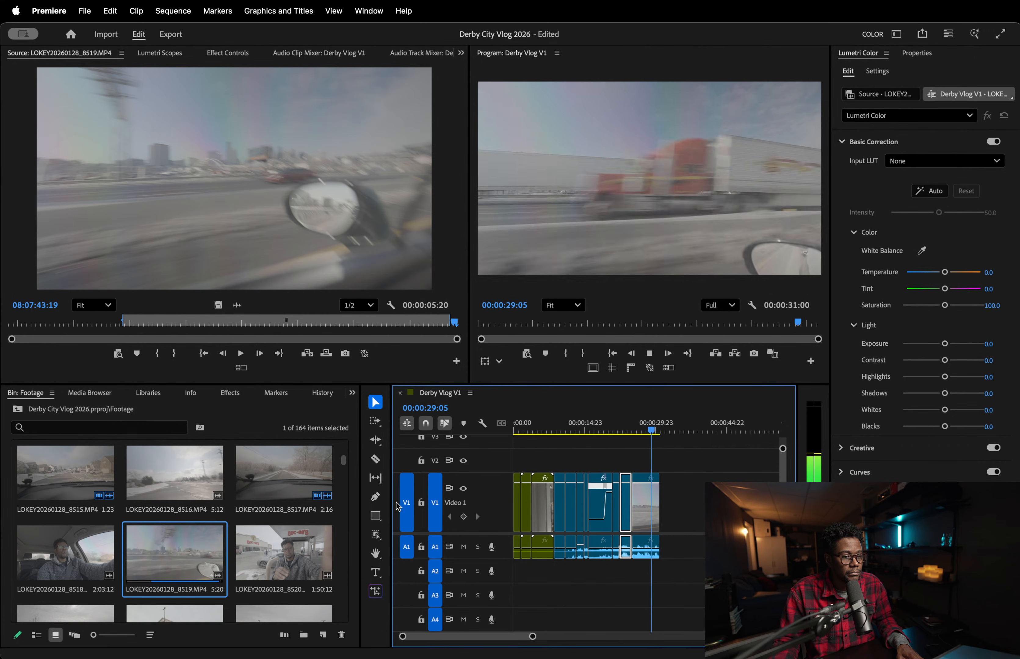
pyautogui.press('space')
# - Reopen LOKEY20260128_8518.MP4 and cue the in-car talking footage to about 08:05:59:17
pyautogui.doubleClick(77, 554)
pyautogui.moveTo(123, 323)
pyautogui.mouseDown()
pyautogui.moveTo(22, 322)
pyautogui.moveTo(108, 321)
pyautogui.mouseUp()
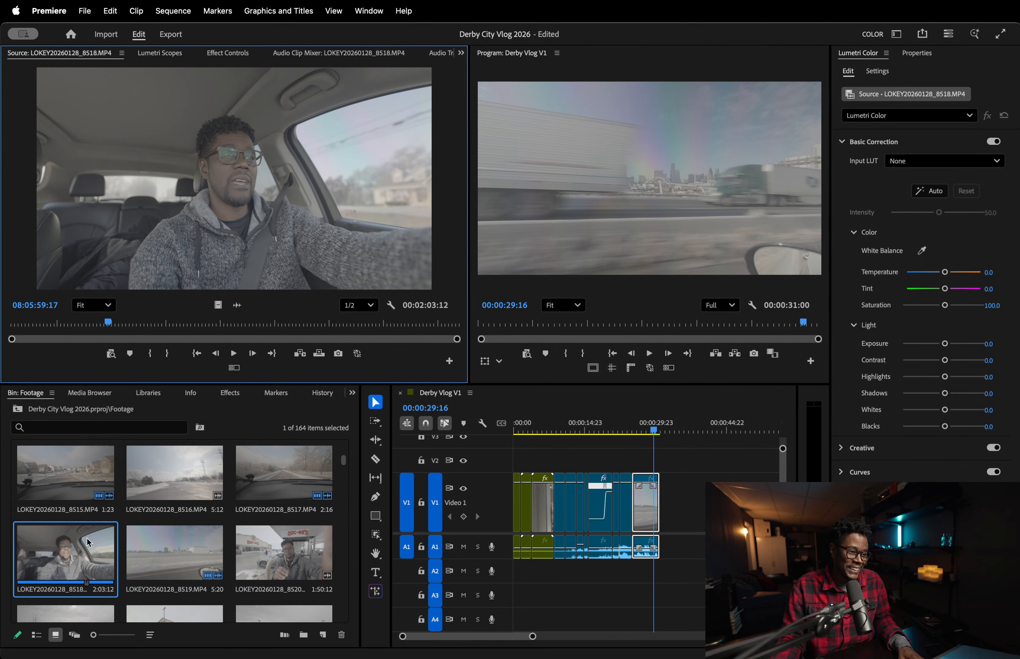
pyautogui.click(52, 560)
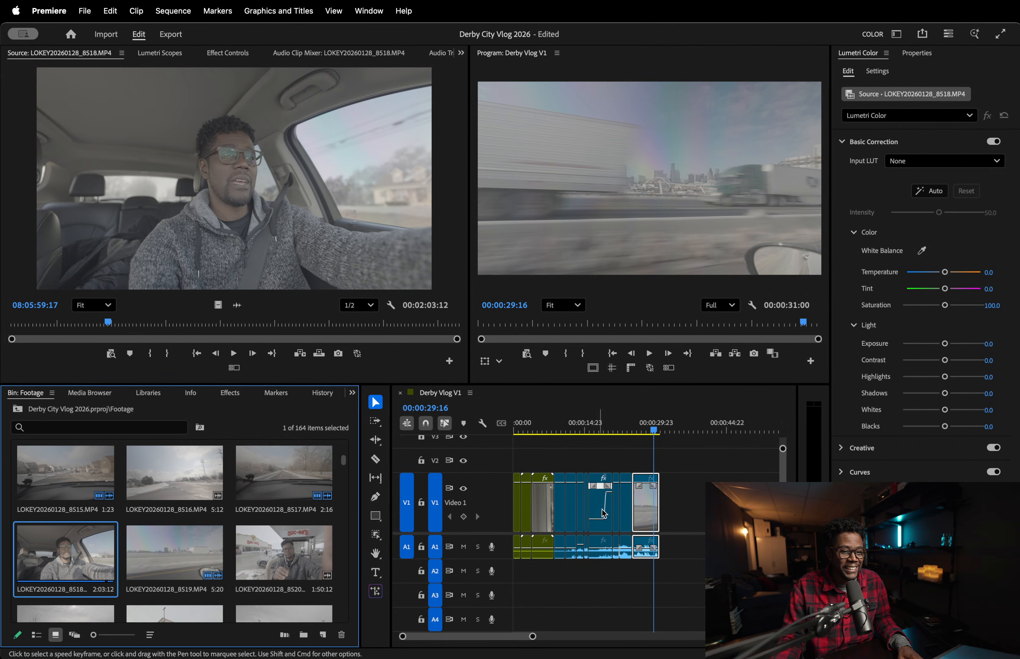
# - Move the highway skyline clip farther down the timeline and place the full LOKEY20260128_8518.MP4 directly after the tree-lined road clip
pyautogui.moveTo(647, 508); pyautogui.dragTo(770, 507)
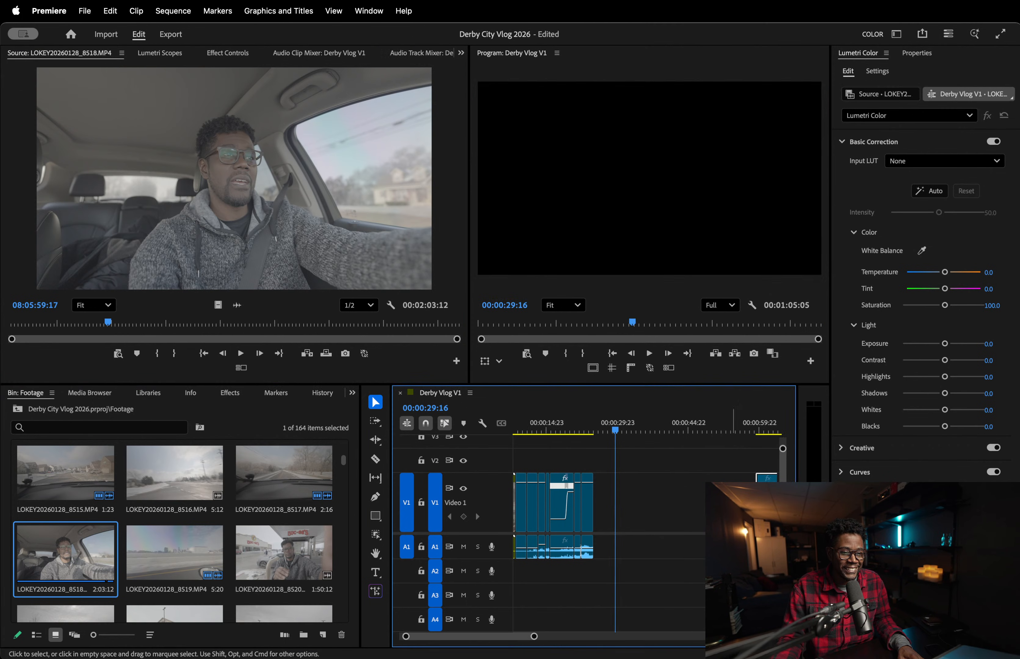
pyautogui.moveTo(88, 545)
pyautogui.mouseDown()
pyautogui.moveTo(568, 505)
pyautogui.moveTo(98, 537)
pyautogui.mouseUp()
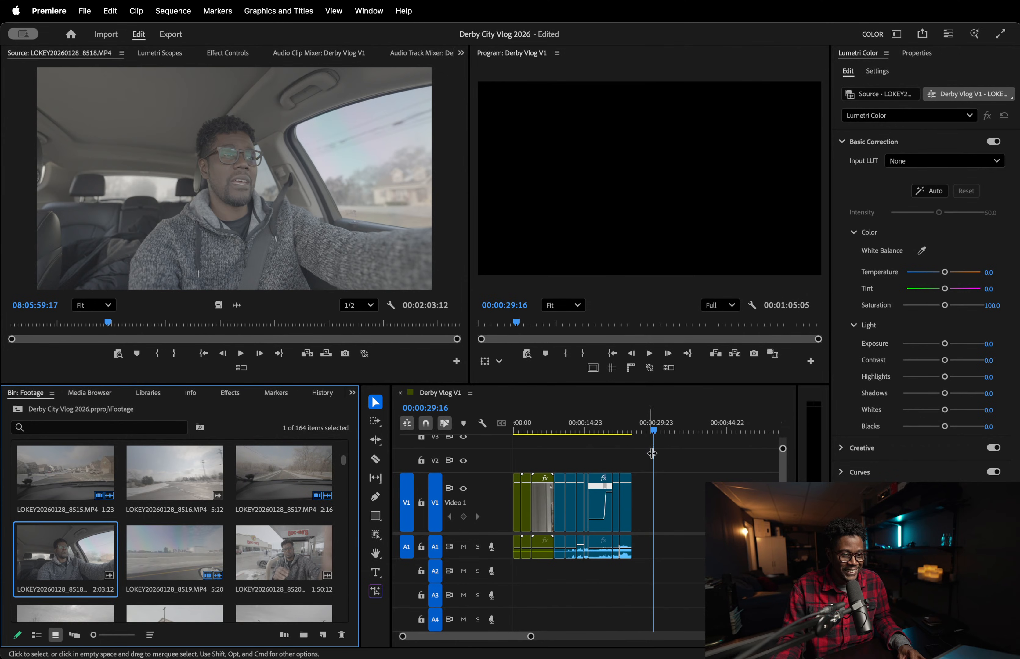
pyautogui.click(660, 446)
pyautogui.press('-')
pyautogui.press('-')
pyautogui.moveTo(590, 502); pyautogui.dragTo(754, 502)
pyautogui.click(67, 543)
pyautogui.moveTo(66, 543); pyautogui.dragTo(555, 479)
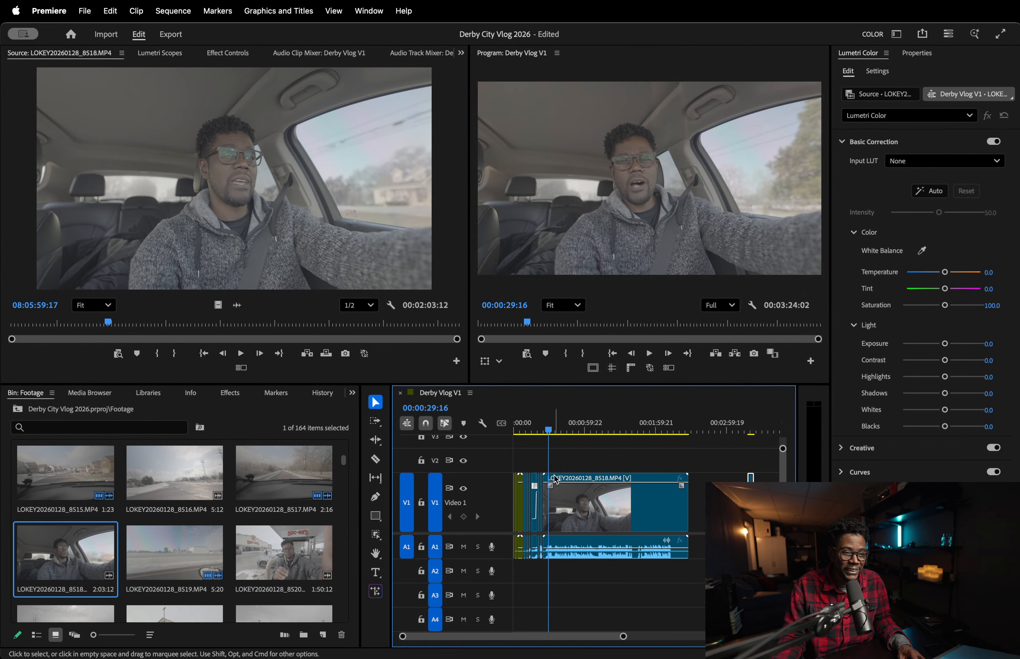
# - Move the highway skyline clip back to butt against the end of the in-car talking clip
pyautogui.click(541, 423)
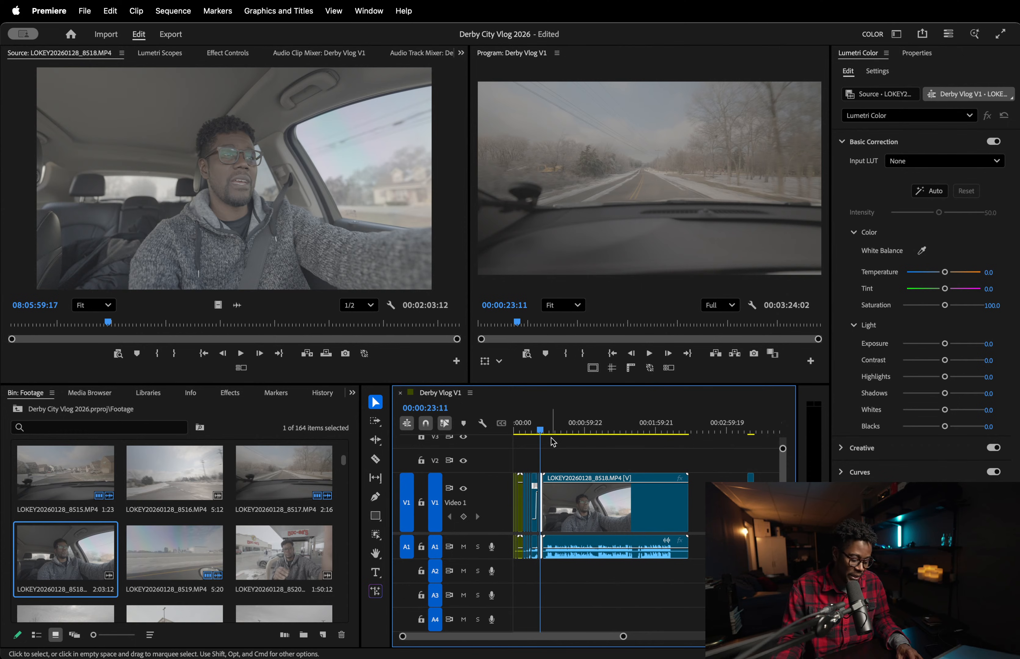
pyautogui.press('-')
pyautogui.press('-')
pyautogui.press('=')
pyautogui.press('=')
pyautogui.press('=')
pyautogui.press('-')
pyautogui.press('-')
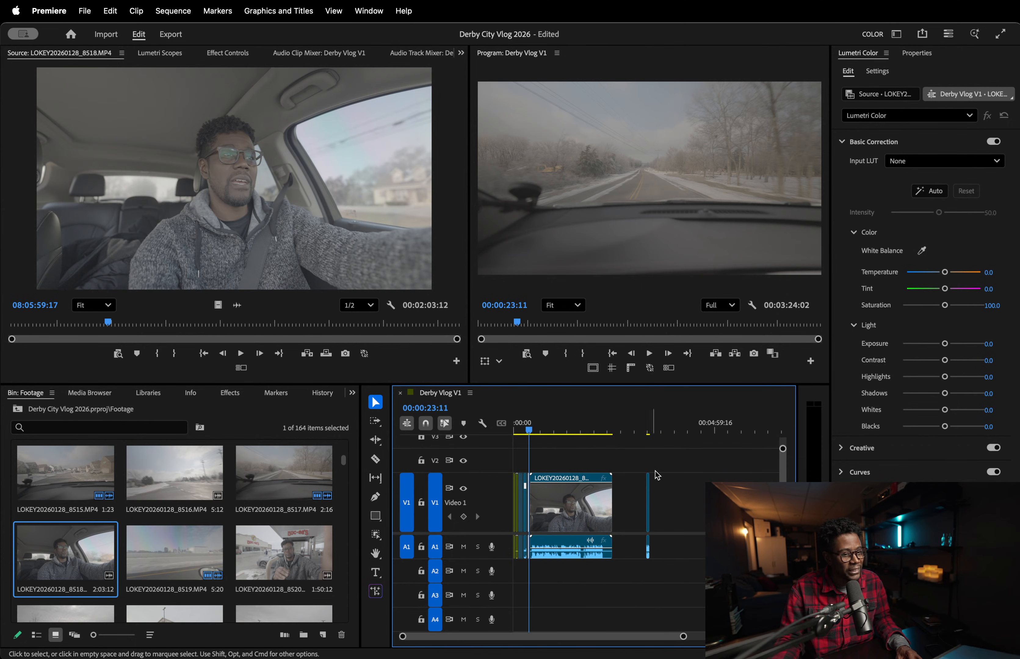
pyautogui.click(614, 423)
pyautogui.press('=')
pyautogui.press('=')
pyautogui.press('-')
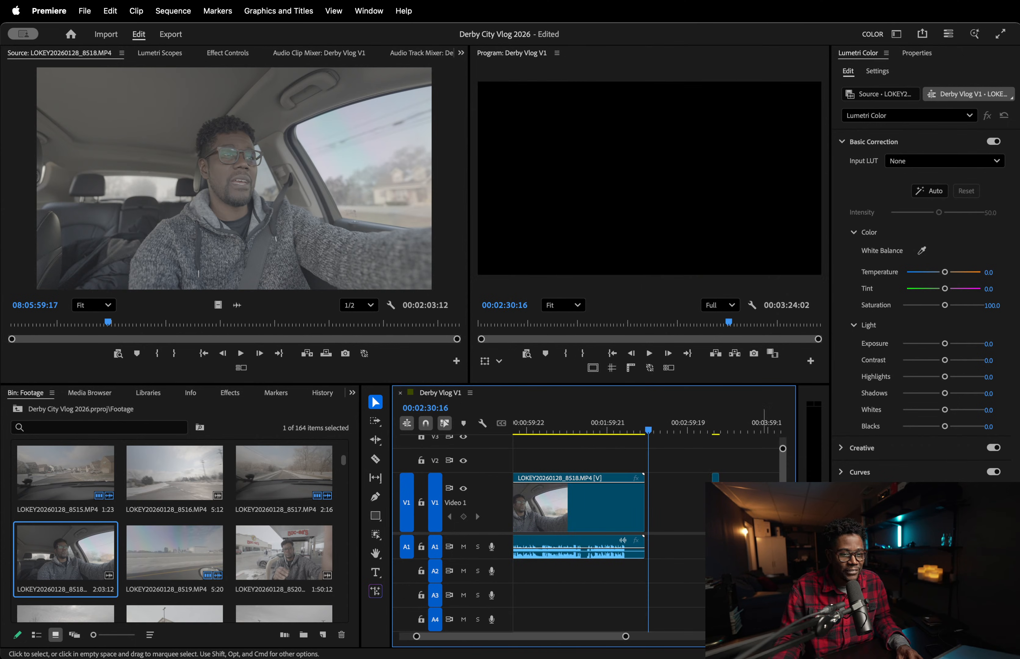
pyautogui.moveTo(717, 502); pyautogui.dragTo(649, 496)
# - Play the cut from the in-car talking clip into the skyline clip from about 00:02:24:23 and save the project
pyautogui.click(641, 426)
pyautogui.press('=')
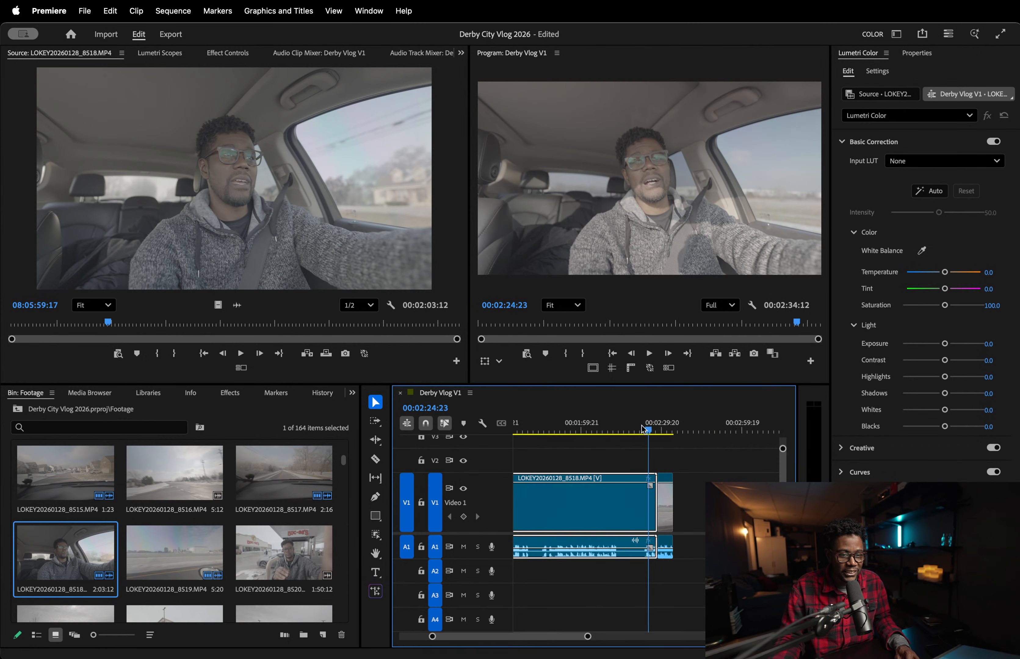
pyautogui.press('=')
pyautogui.press('space')
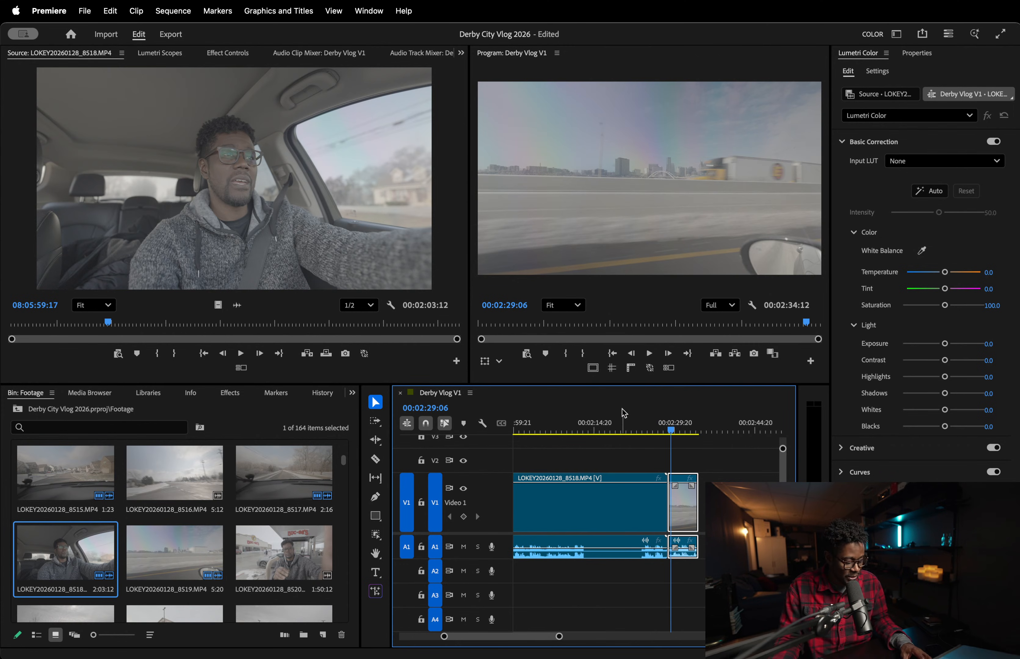
pyautogui.press('super+s')
# - Open LOKEY20260128_8520.MP4 and review the opening gas-pump talking shot for a usable section
pyautogui.press('-')
pyautogui.press('-')
pyautogui.press('-')
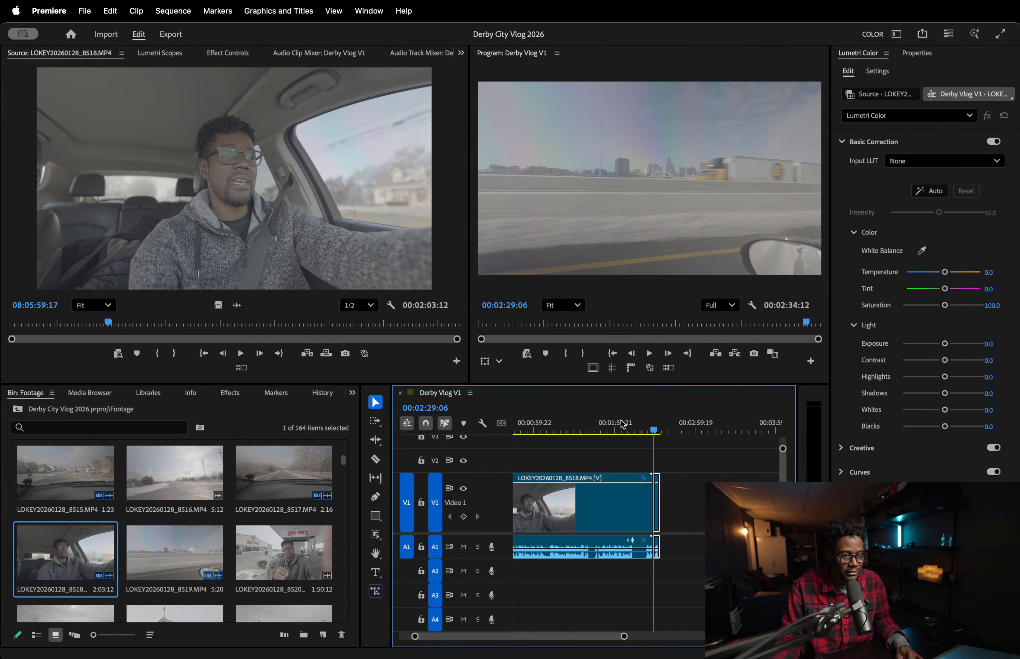
pyautogui.moveTo(599, 433); pyautogui.dragTo(624, 422)
pyautogui.doubleClick(278, 553)
pyautogui.moveTo(172, 328); pyautogui.dragTo(28, 323)
pyautogui.press('space')
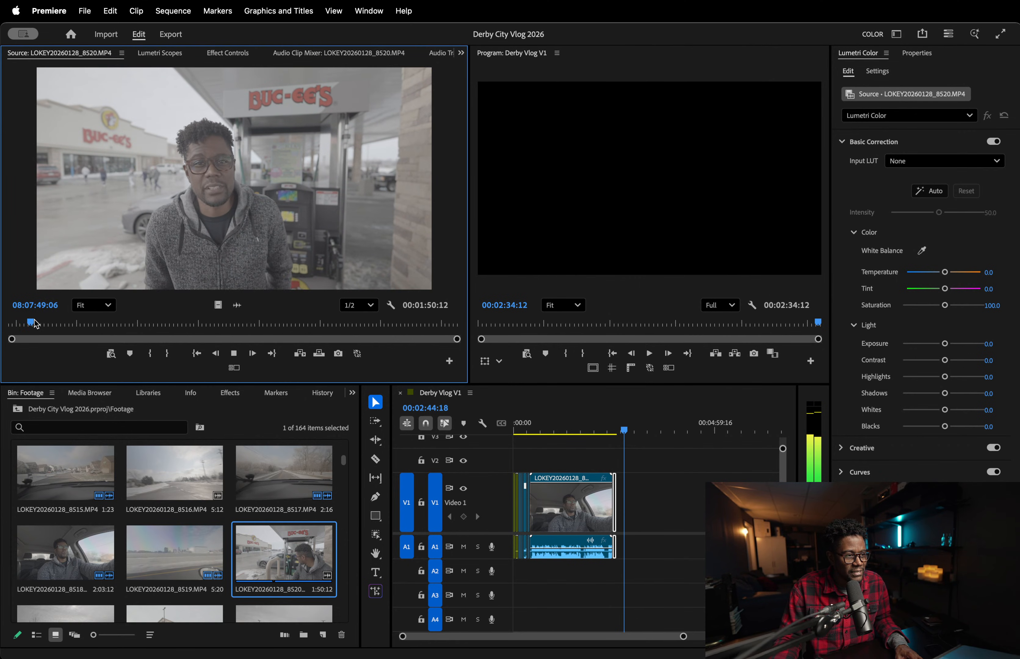
pyautogui.click(26, 323)
pyautogui.press('space')
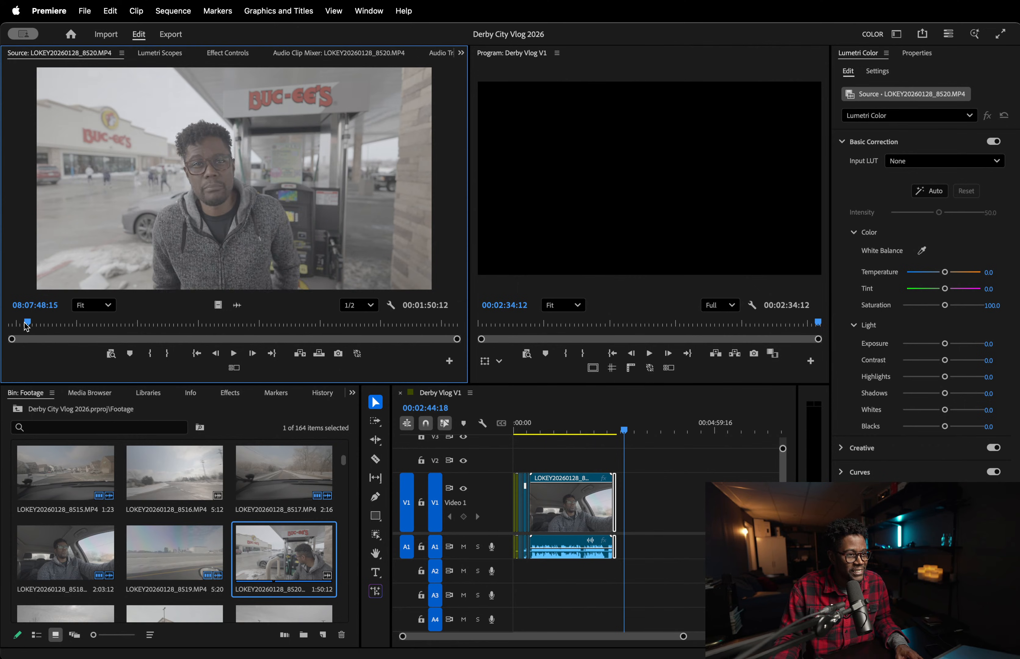
pyautogui.click(16, 324)
pyautogui.press('space')
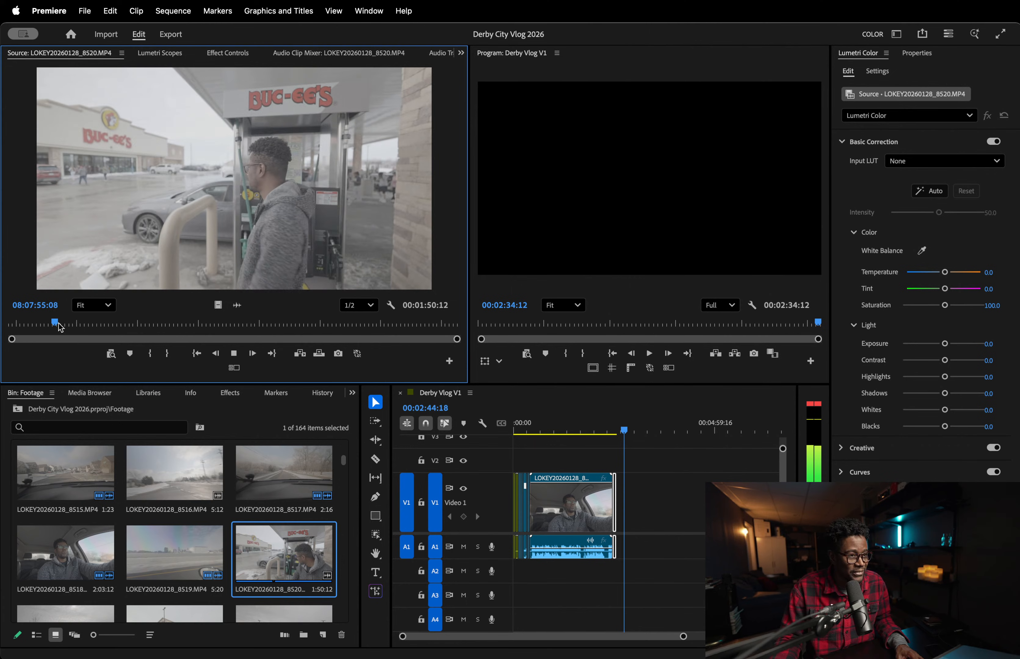
pyautogui.moveTo(70, 318); pyautogui.dragTo(32, 323)
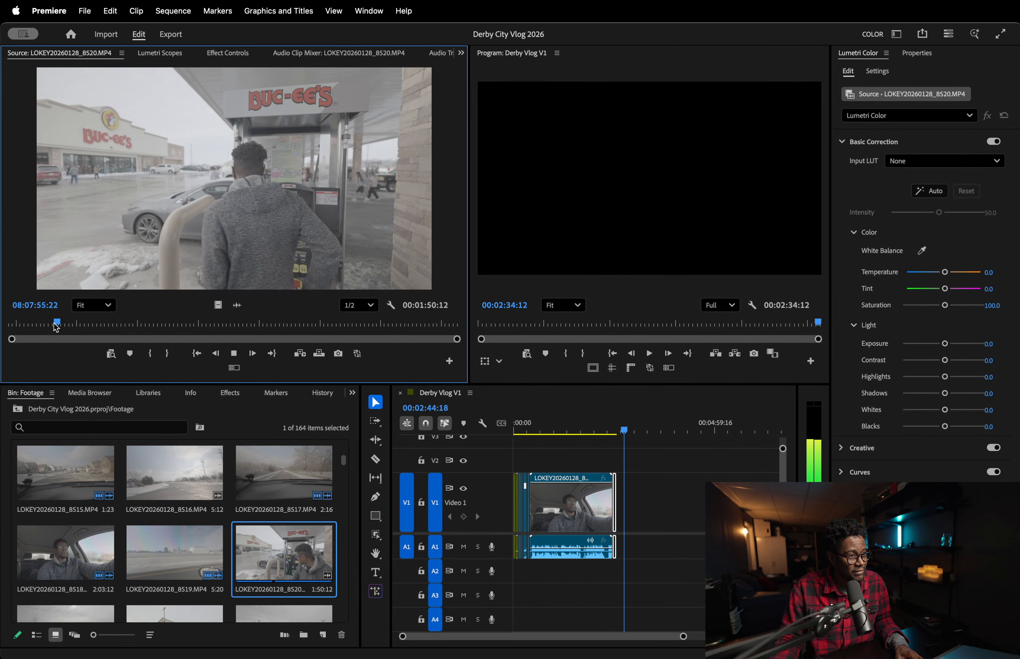
# - Mark a 4:09 range of the gas-pump talking shot in LOKEY20260128_8520.MP4 and append it after the highway skyline clip
pyautogui.press('space')
pyautogui.press('o')
pyautogui.moveTo(56, 322); pyautogui.dragTo(43, 323)
pyautogui.press('i')
pyautogui.press('space')
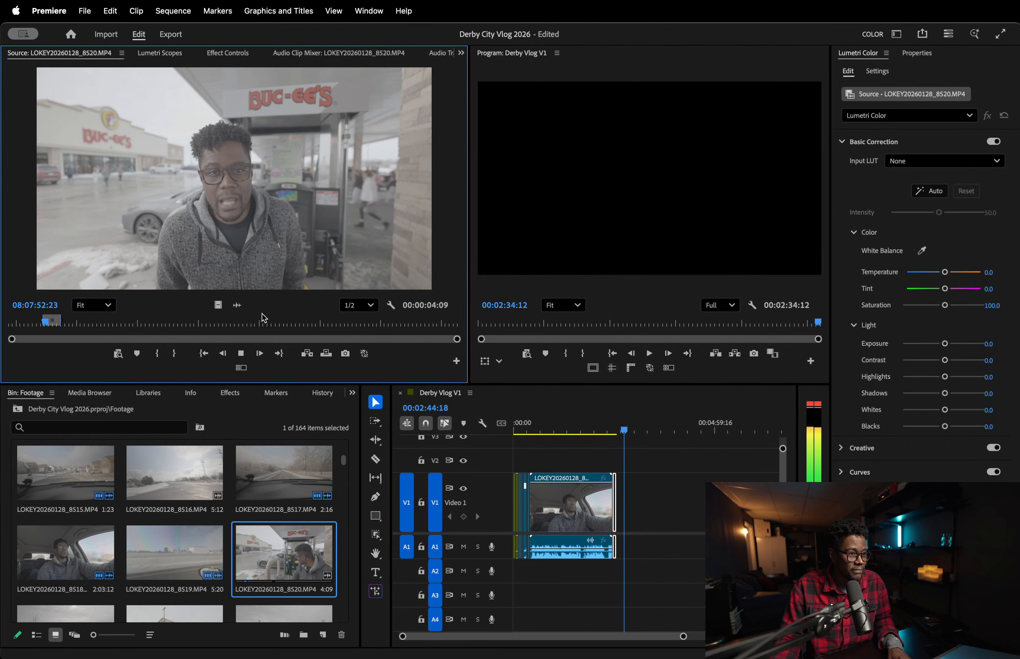
pyautogui.press('space')
pyautogui.moveTo(640, 415); pyautogui.dragTo(696, 534)
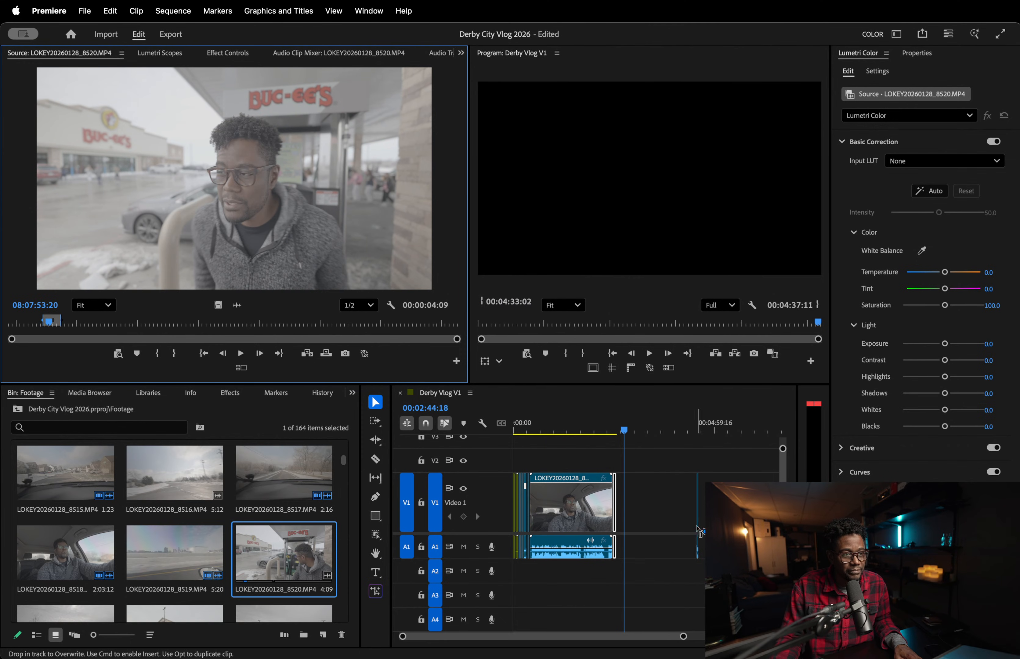
pyautogui.moveTo(629, 530); pyautogui.dragTo(627, 530)
# - Play Derby Vlog V1 through the cut from the skyline clip into the new gas-pump clip
pyautogui.press('=')
pyautogui.press('=')
pyautogui.press('=')
pyautogui.click(526, 419)
pyautogui.press('space')
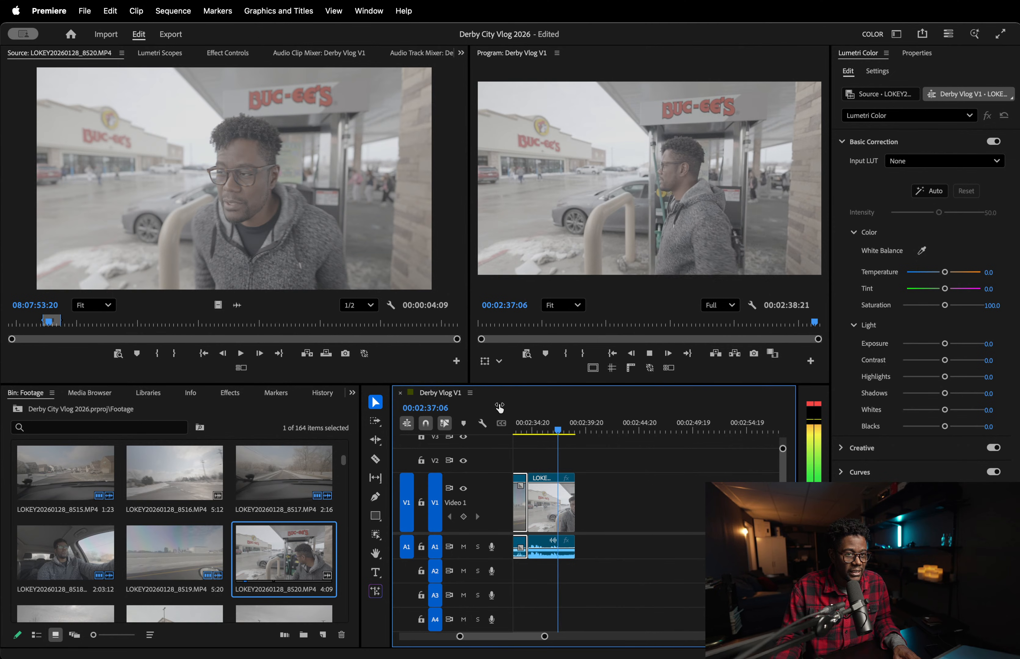
pyautogui.press('space')
# - Mark a 3:12 range of LOKEY20260128_8520.MP4 ending at about 08:08:30:02, append it after the first gas-pump clip, and play it
pyautogui.moveTo(71, 325); pyautogui.dragTo(167, 328)
pyautogui.press('space')
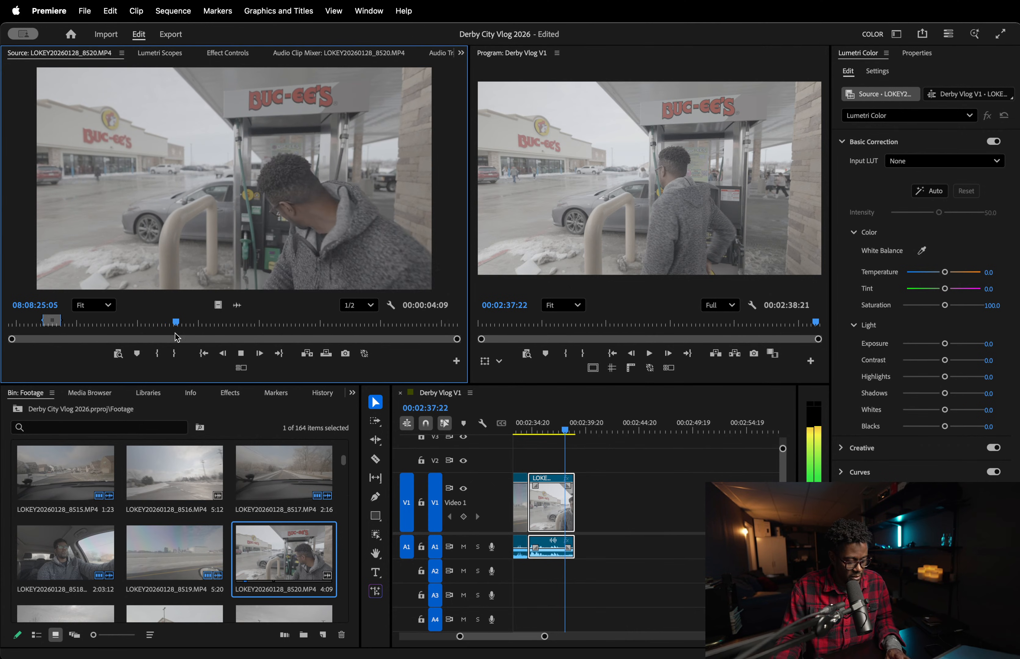
pyautogui.press('i')
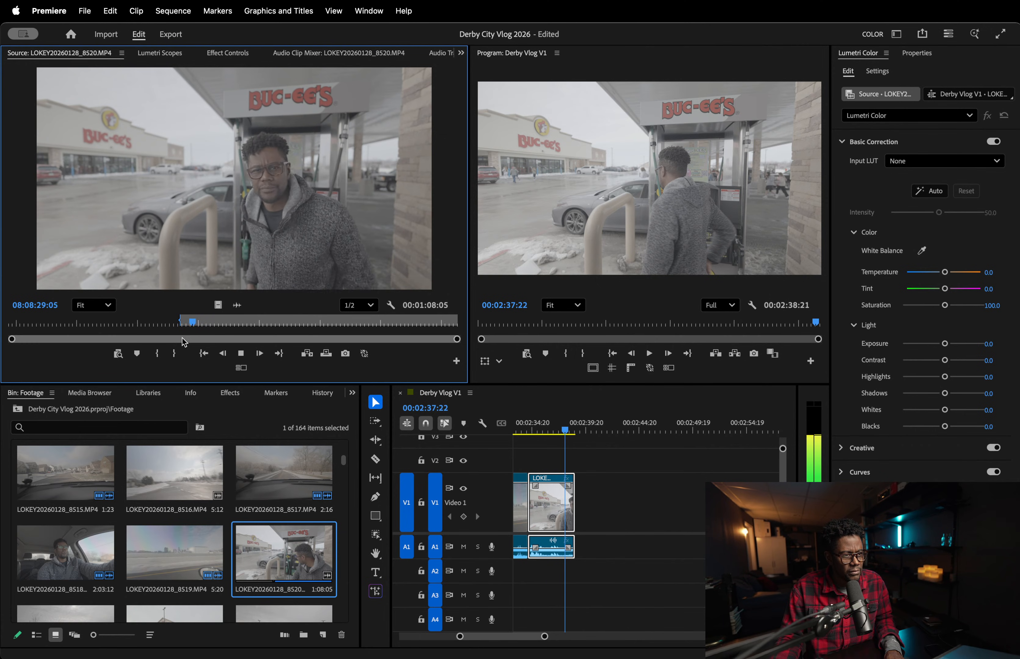
pyautogui.press('space')
pyautogui.press('o')
pyautogui.moveTo(338, 258); pyautogui.dragTo(583, 511)
pyautogui.press('space')
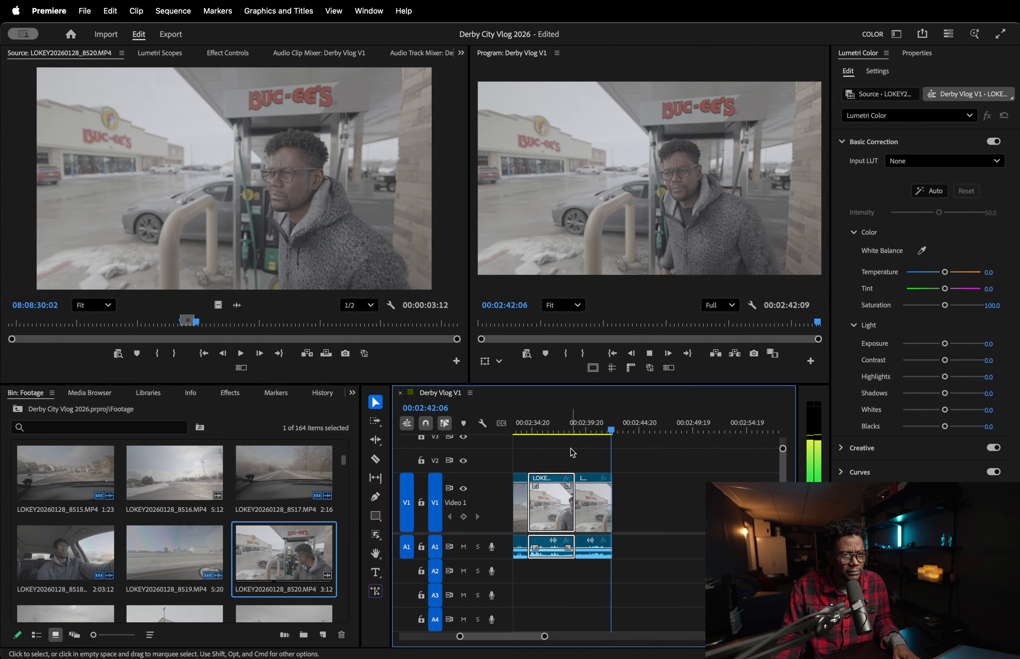
# - Mark a 3:03 range of the refuelling shot beside the car in LOKEY20260128_8520.MP4, ending at about 08:08:59:01, and append it to the sequence
pyautogui.moveTo(214, 323); pyautogui.dragTo(302, 320)
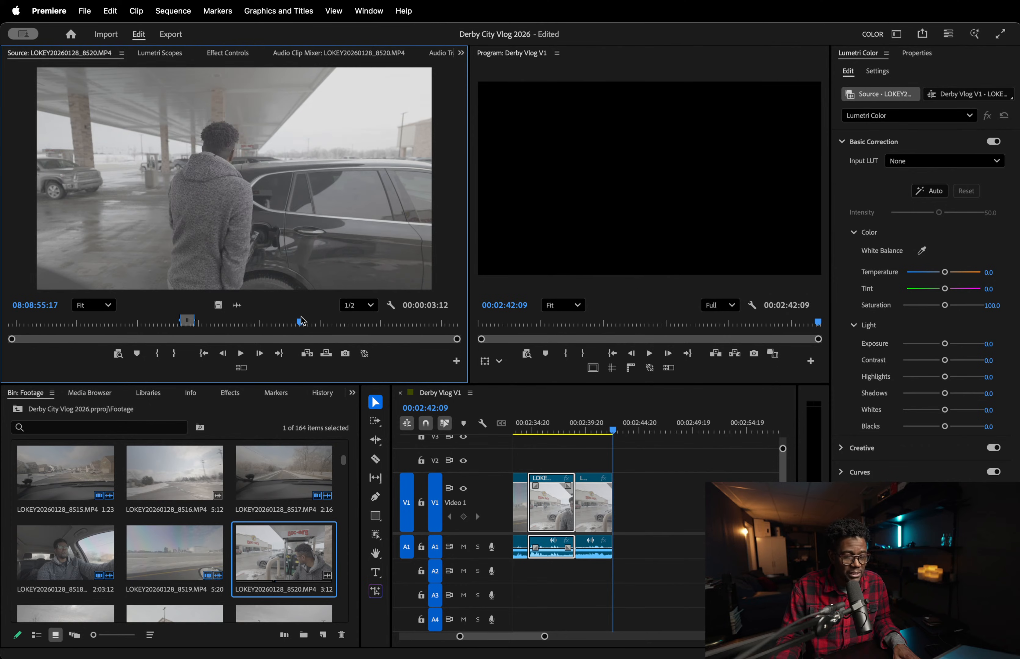
pyautogui.press('i')
pyautogui.press('space')
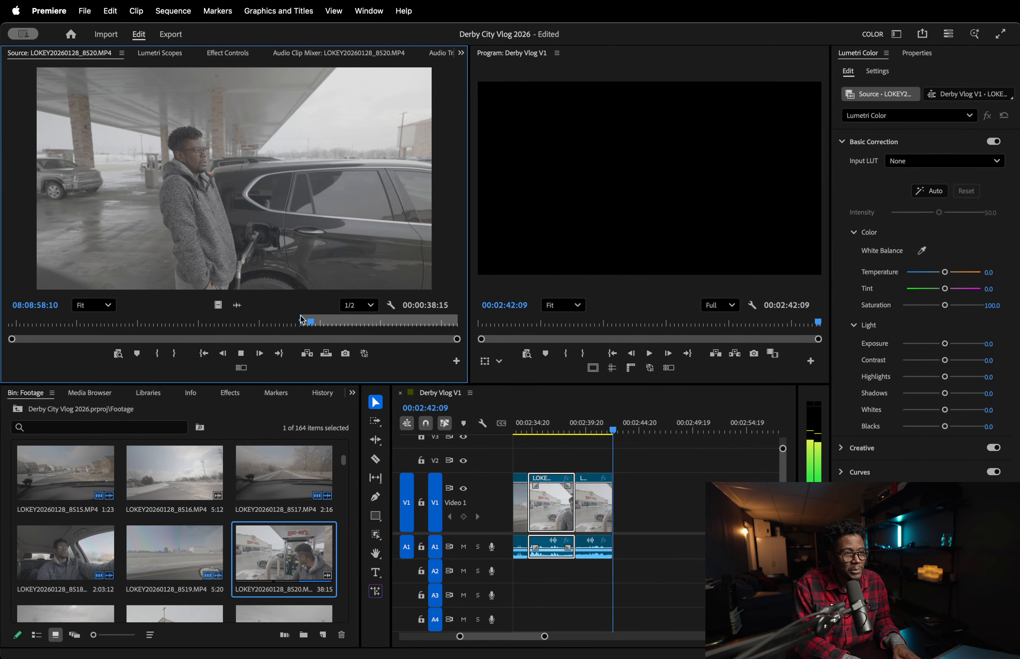
pyautogui.press('o')
pyautogui.press('space')
pyautogui.moveTo(272, 224); pyautogui.dragTo(618, 508)
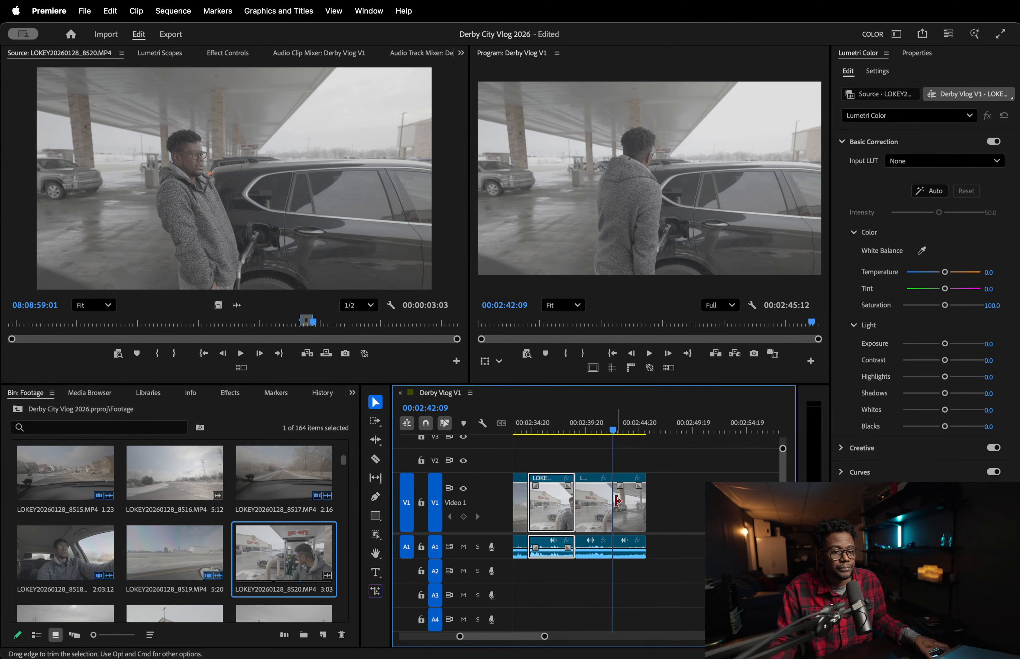
# - Check the end of the appended refuelling clip in Derby Vlog V1 from about 00:02:44:22 to 00:02:45:09
pyautogui.moveTo(605, 423); pyautogui.dragTo(639, 435)
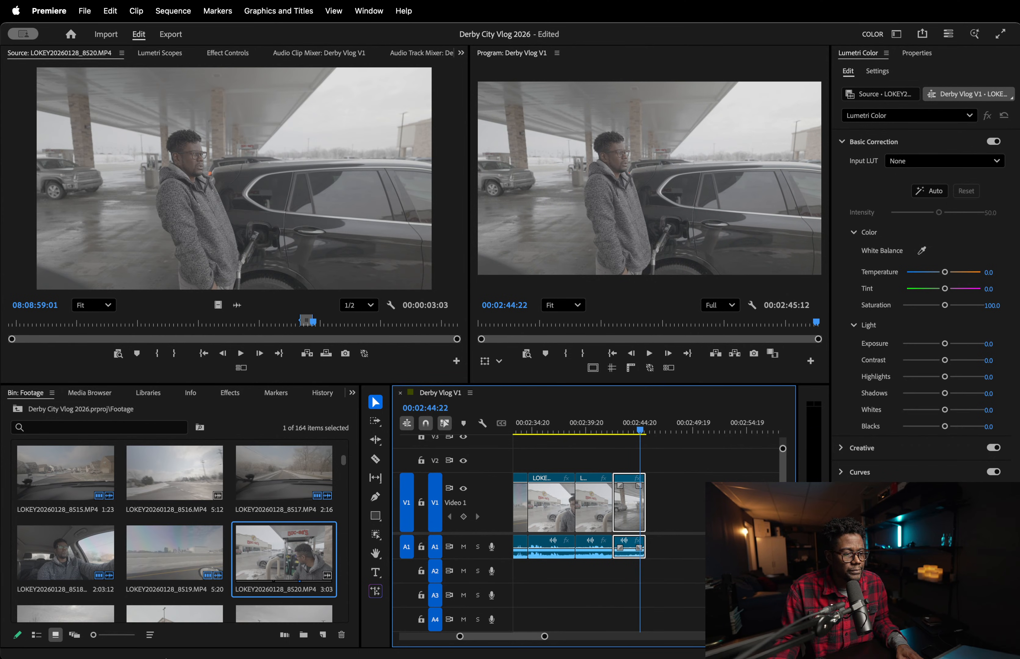
pyautogui.click(236, 641)
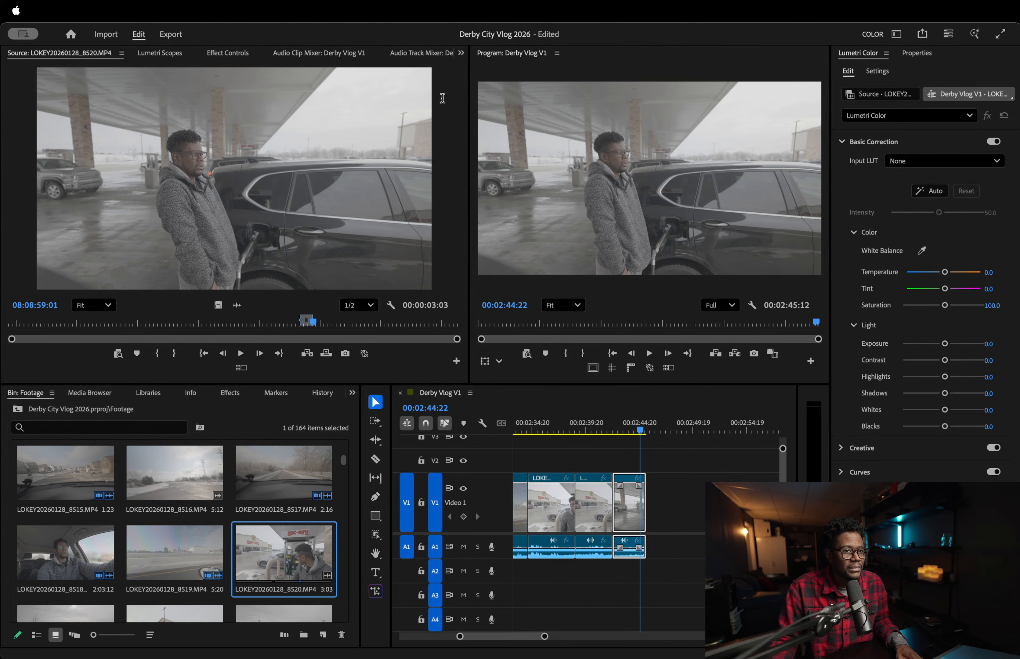
pyautogui.click(926, 73)
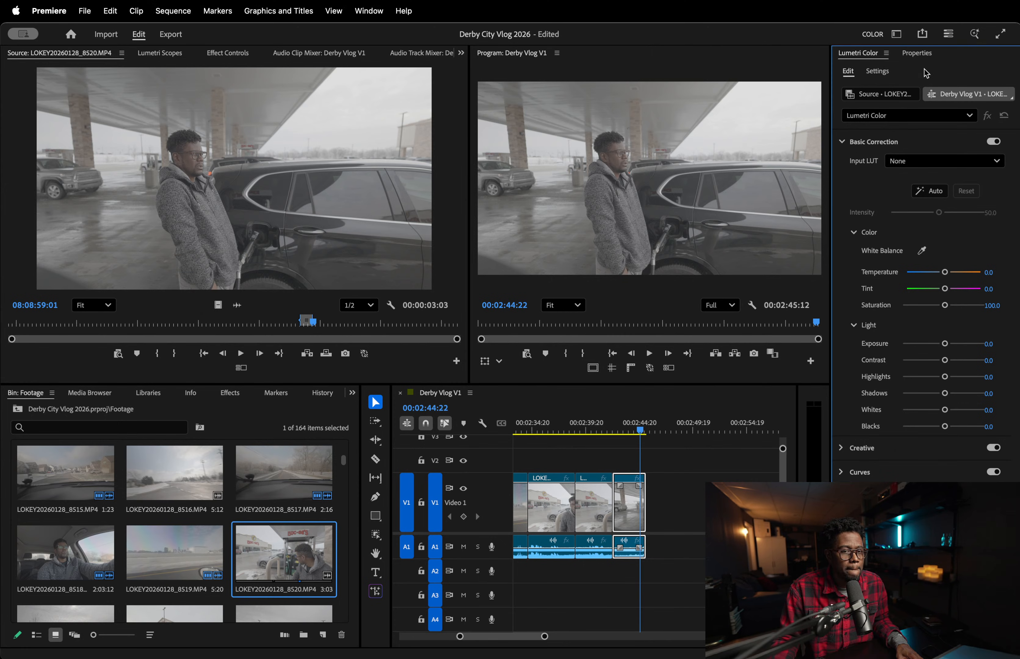
pyautogui.press('space')
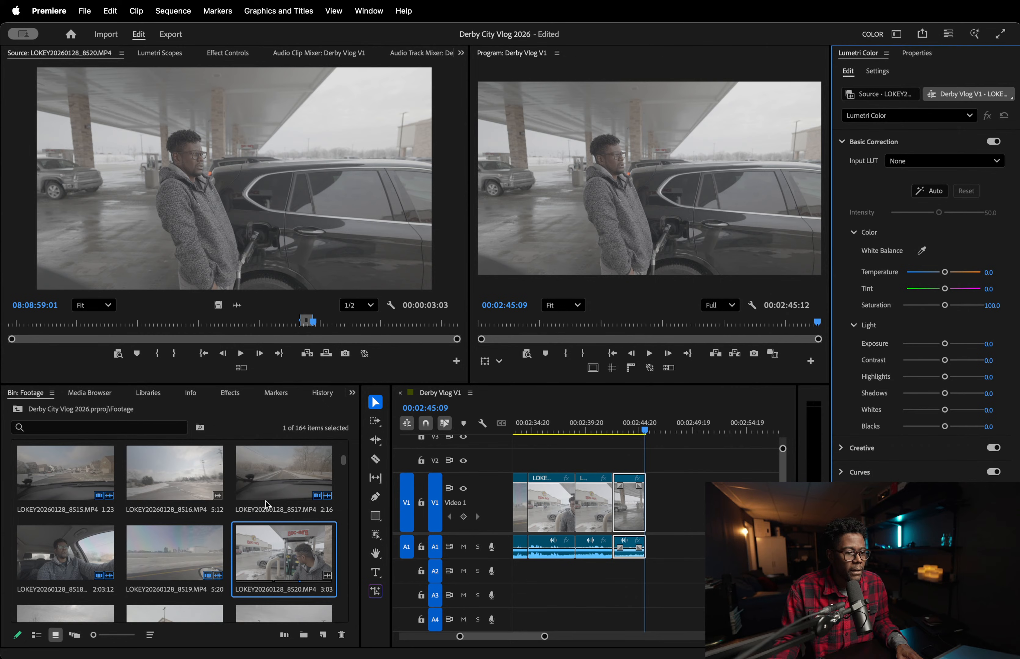
# - Open LOKEY20260128_8521.MP4 and cue the snowy parking-lot shot to about 08:09:44:09
pyautogui.moveTo(346, 321)
pyautogui.mouseDown()
pyautogui.moveTo(443, 309)
pyautogui.moveTo(340, 321)
pyautogui.mouseUp()
pyautogui.scroll(-3, 189, 525)
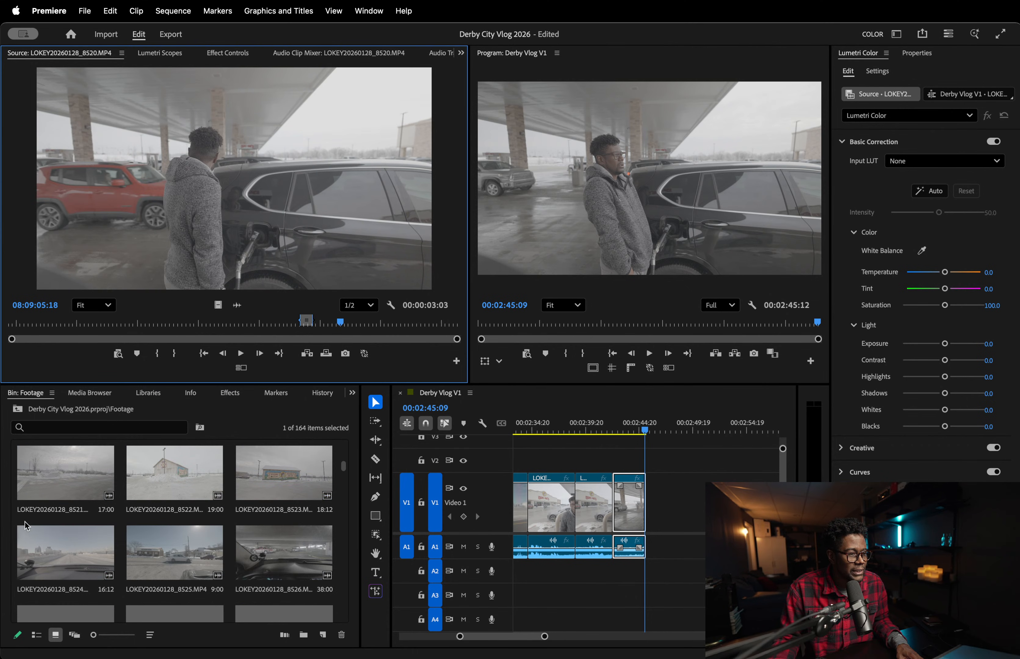
pyautogui.click(56, 478)
pyautogui.doubleClick(56, 478)
pyautogui.moveTo(144, 322); pyautogui.dragTo(279, 319)
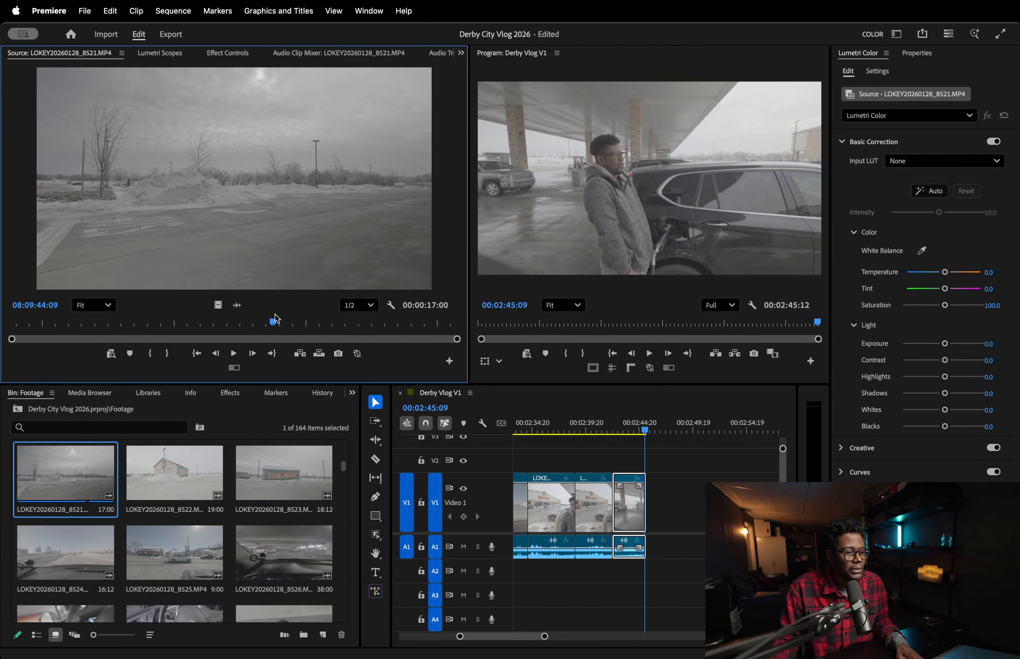
# - Mark a 2:02 range of LOKEY20260128_8521.MP4 ending at about 08:09:47:14, append it after the refuelling clip, and play it
pyautogui.press('i')
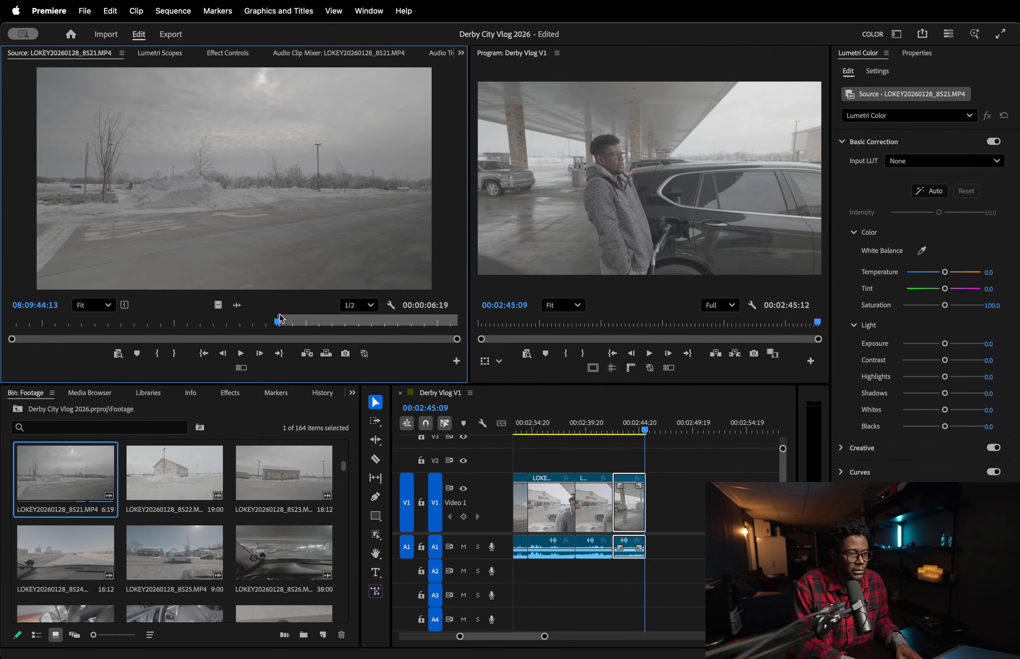
pyautogui.press('space')
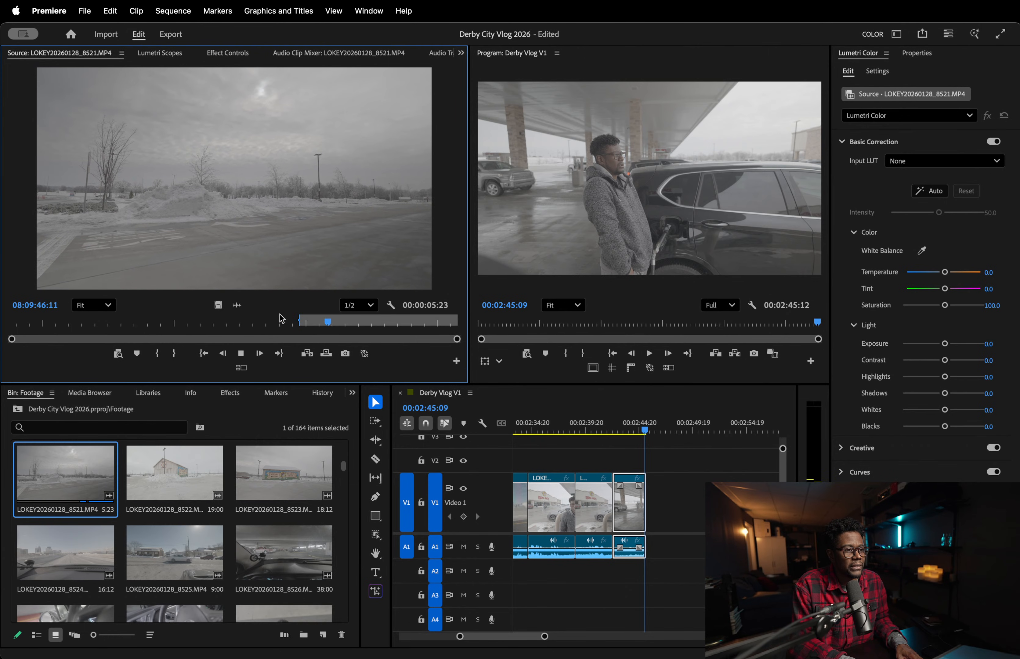
pyautogui.press('o')
pyautogui.moveTo(279, 266); pyautogui.dragTo(651, 497)
pyautogui.press('space')
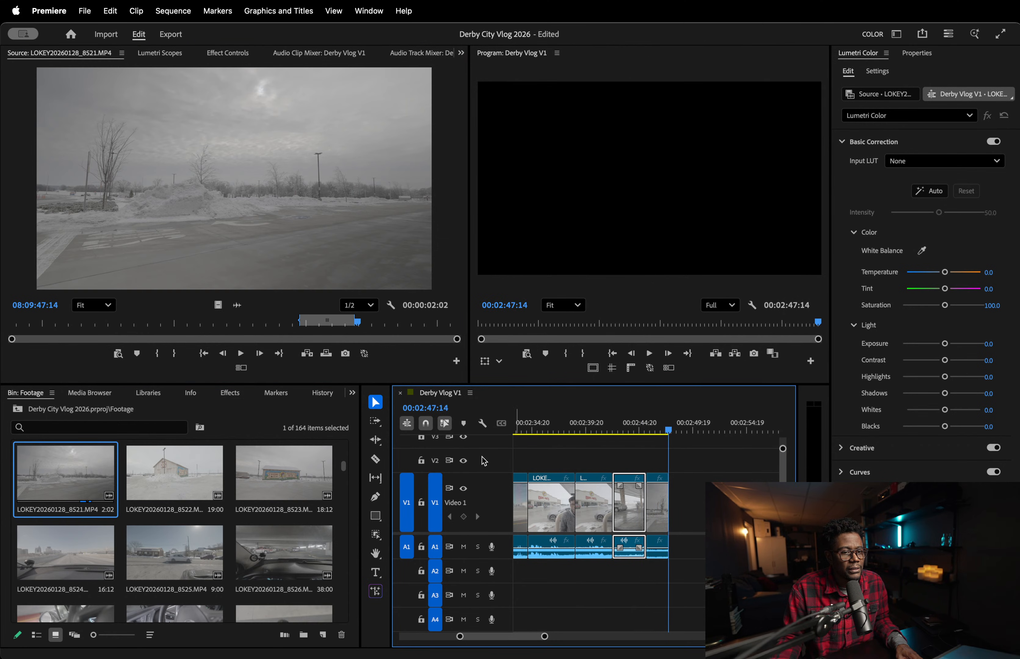
# - Open LOKEY20260128_8522.MP4 and preview the barn shot from about 08:10:06:05 to 08:10:09:06
pyautogui.doubleClick(205, 488)
pyautogui.moveTo(179, 327); pyautogui.dragTo(365, 328)
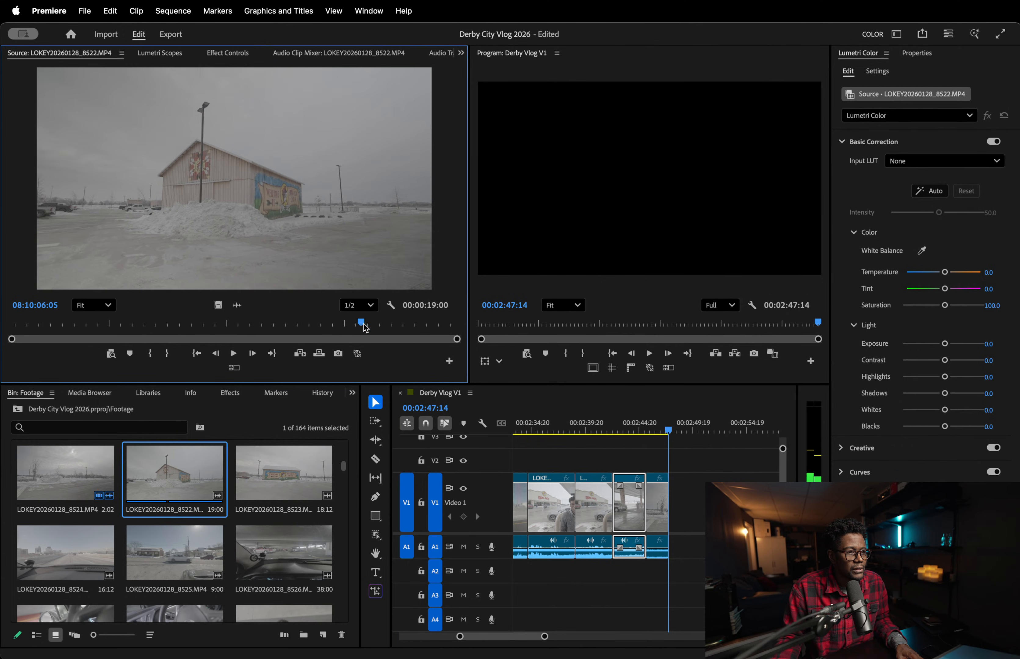
pyautogui.press('space')
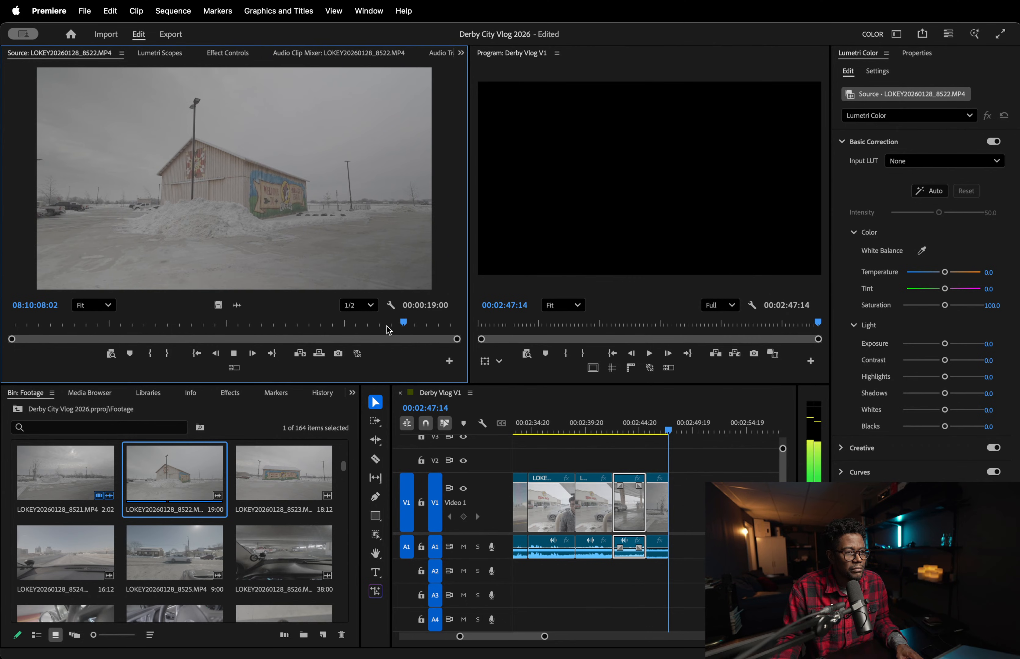
pyautogui.press('space')
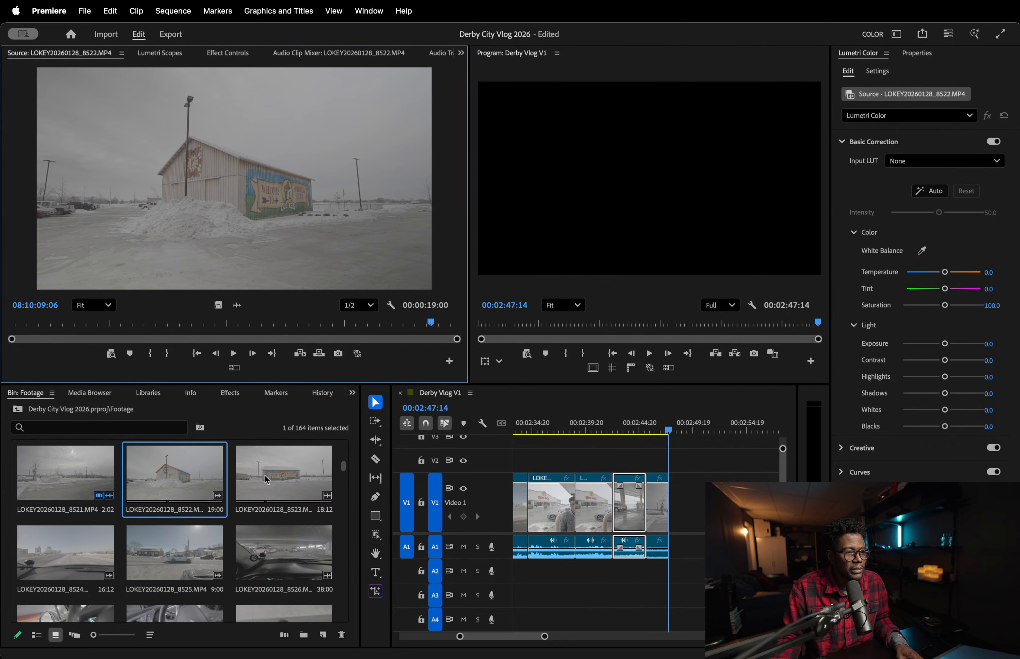
# - Open LOKEY20260128_8523.MP4 and cue the Buc-ee's welcome mural shot to about 08:10:15:20
pyautogui.doubleClick(266, 480)
pyautogui.press('space')
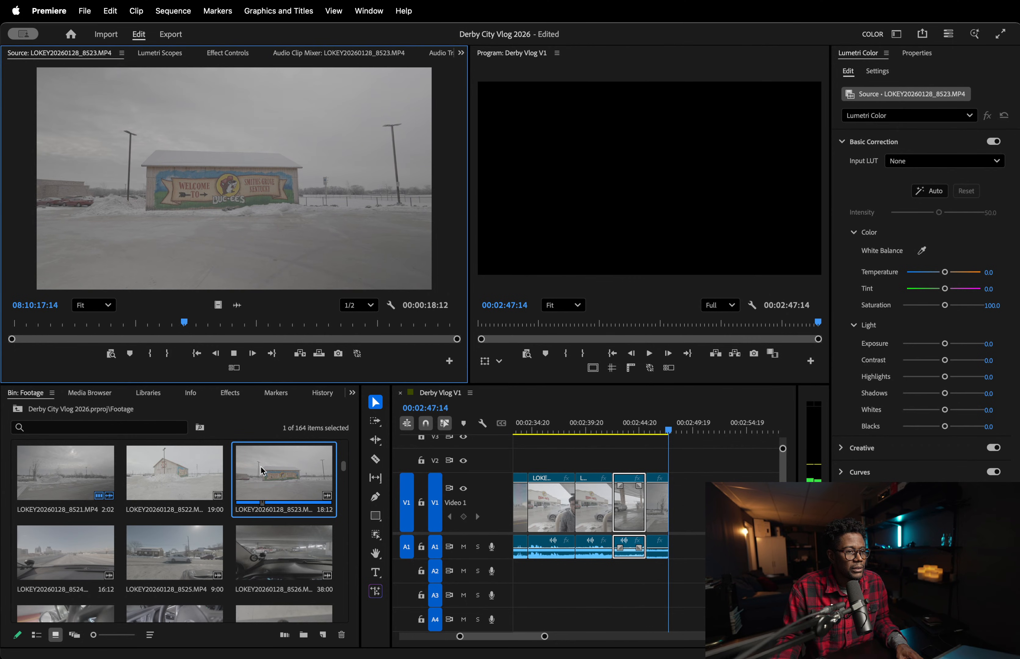
pyautogui.click(157, 324)
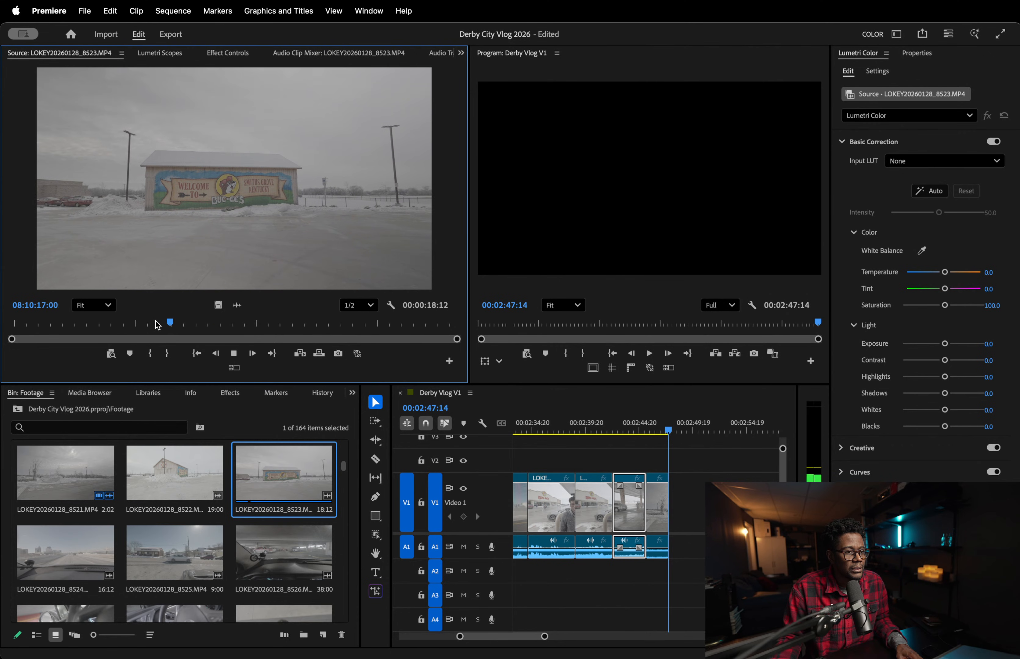
pyautogui.click(142, 322)
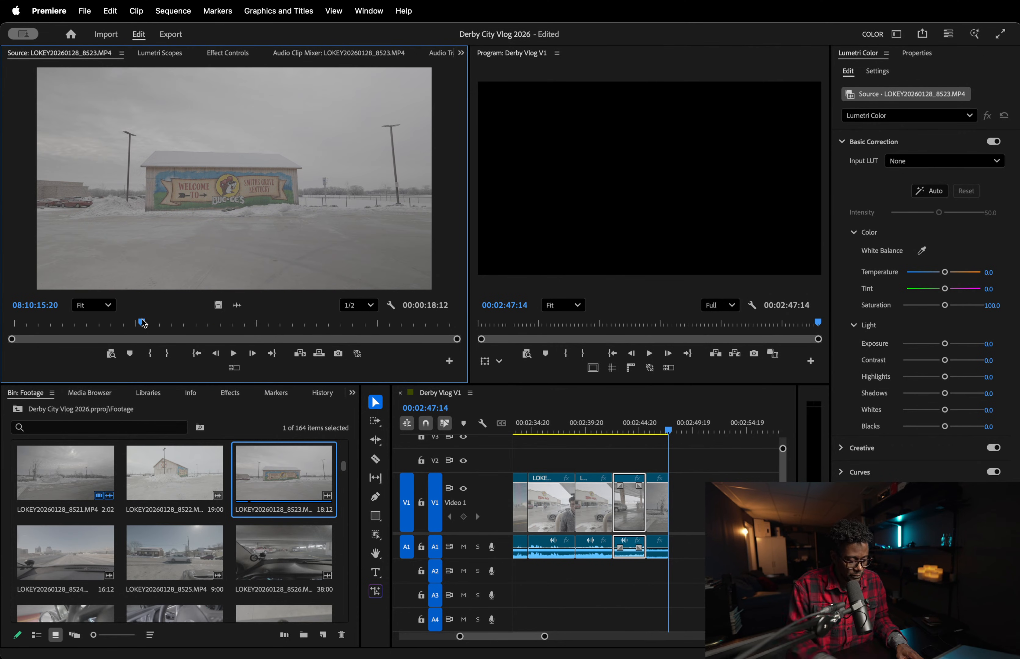
# - Mark a 1:22 range of the welcome mural shot from about 08:10:15:20, append it after the parking-lot clip, and play the join
pyautogui.press('i')
pyautogui.press('space')
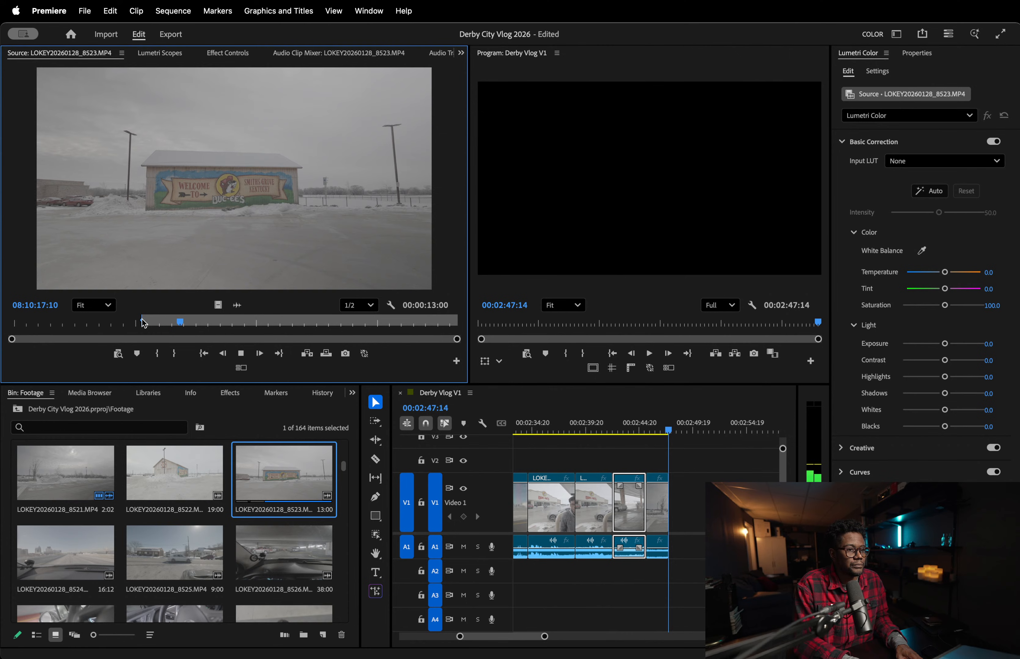
pyautogui.press('o')
pyautogui.press('space')
pyautogui.moveTo(205, 243); pyautogui.dragTo(675, 493)
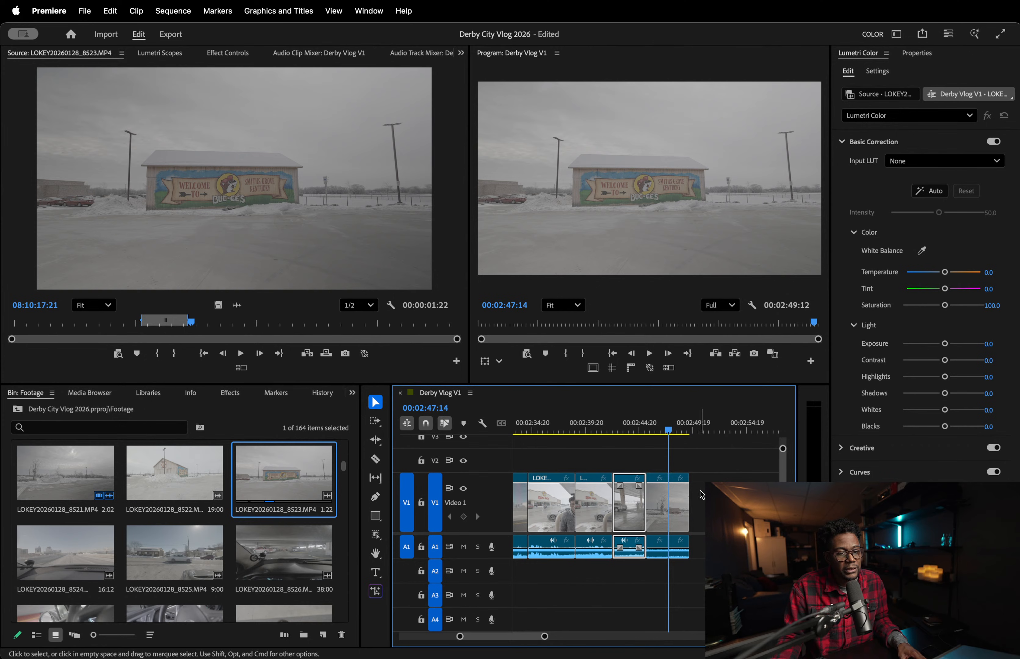
pyautogui.click(656, 425)
pyautogui.press('space')
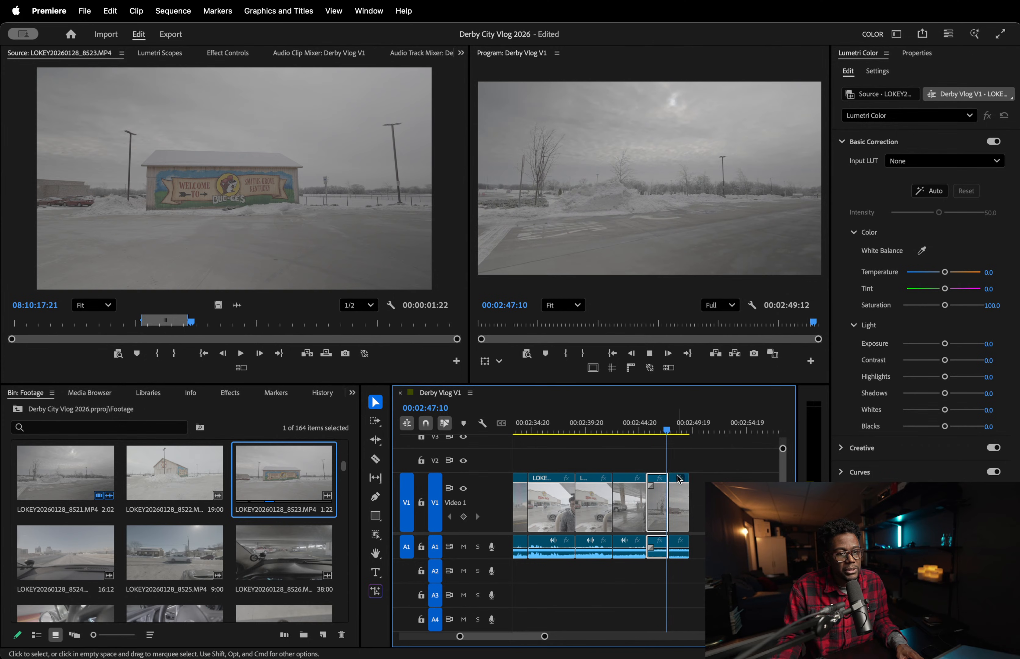
# - Move the welcome mural clip from the sequence end to between the LOKEY20260128_8519.MP4 clip and the first LOKEY20260128_8520.MP4 clip
pyautogui.click(683, 509)
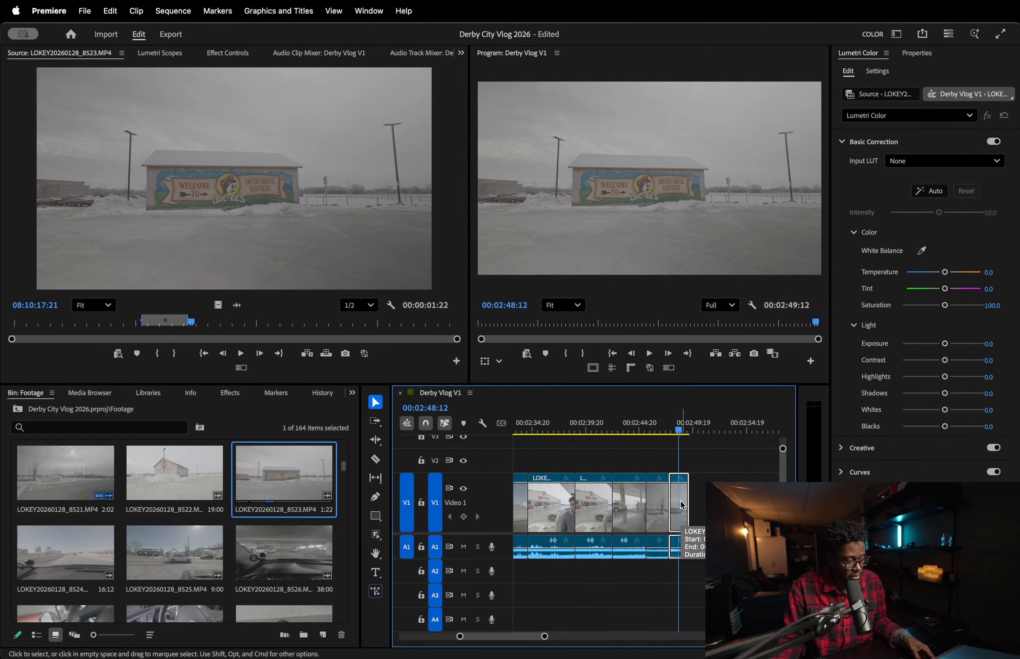
pyautogui.moveTo(683, 506); pyautogui.dragTo(540, 510)
pyautogui.click(528, 426)
pyautogui.moveTo(516, 426); pyautogui.dragTo(702, 428)
pyautogui.press('-')
pyautogui.press('-')
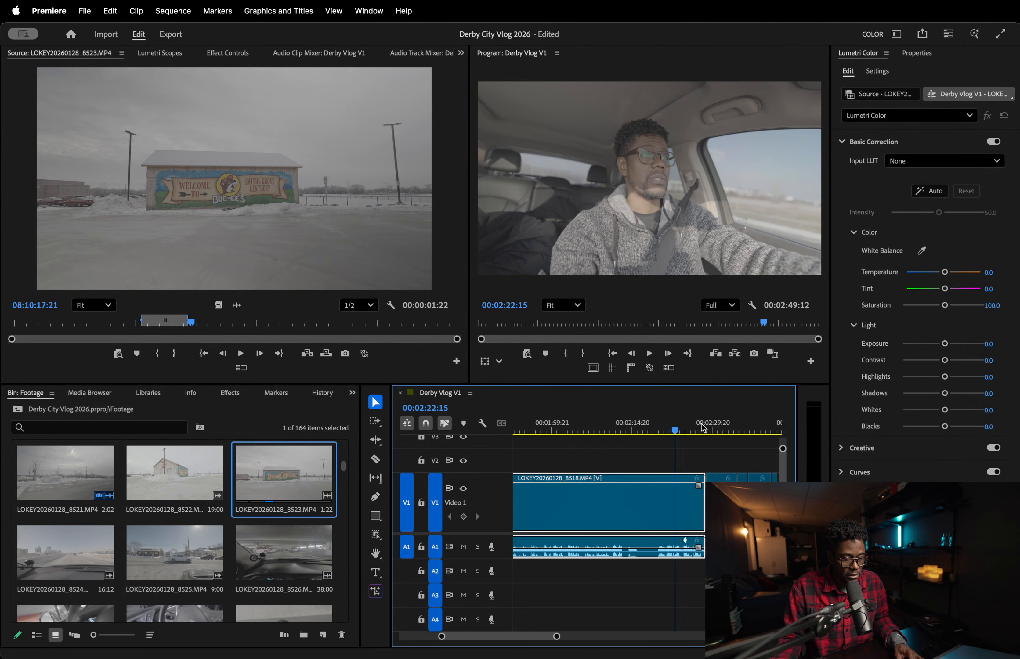
# - Play Derby Vlog V1 from the end of the LOKEY20260128_8519.MP4 clip through the moved mural clip and the gas-station clips
pyautogui.click(695, 426)
pyautogui.press('=')
pyautogui.press('=')
pyautogui.press('=')
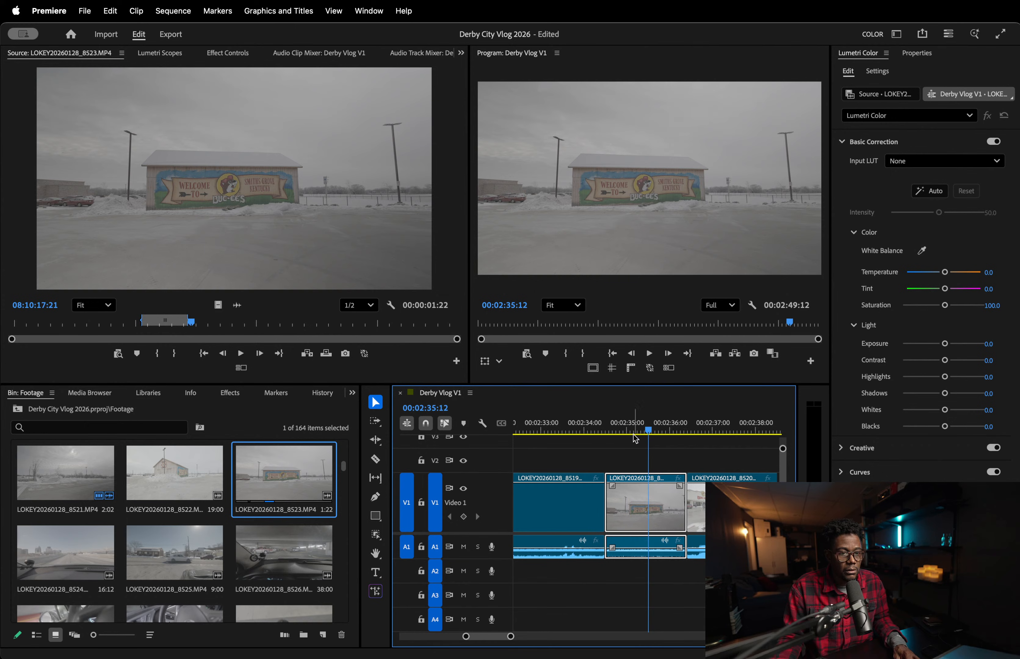
pyautogui.click(587, 427)
pyautogui.press('space')
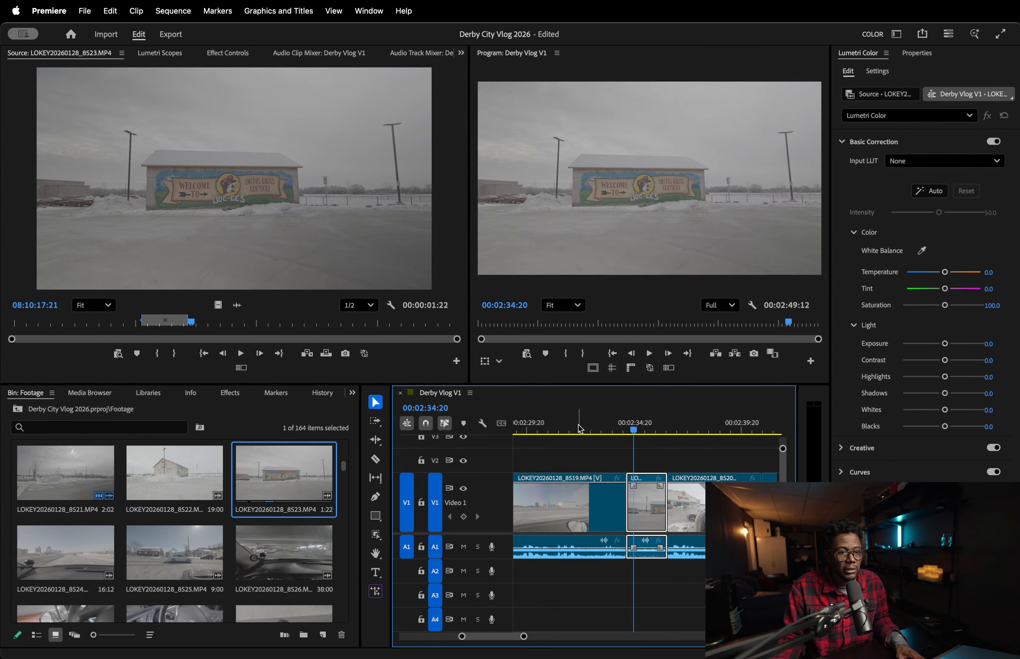
pyautogui.click(566, 428)
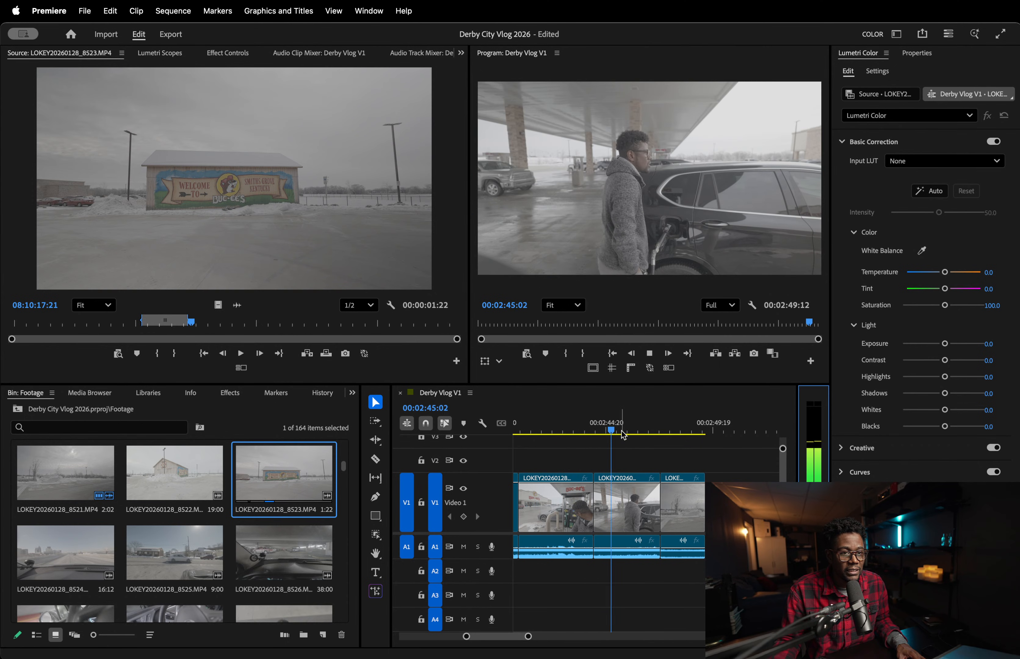
# - Ripple-trim the end of the last refuelling clip to 00:02:46:16 and delete the snowy parking-lot clip that follows it
pyautogui.press('space')
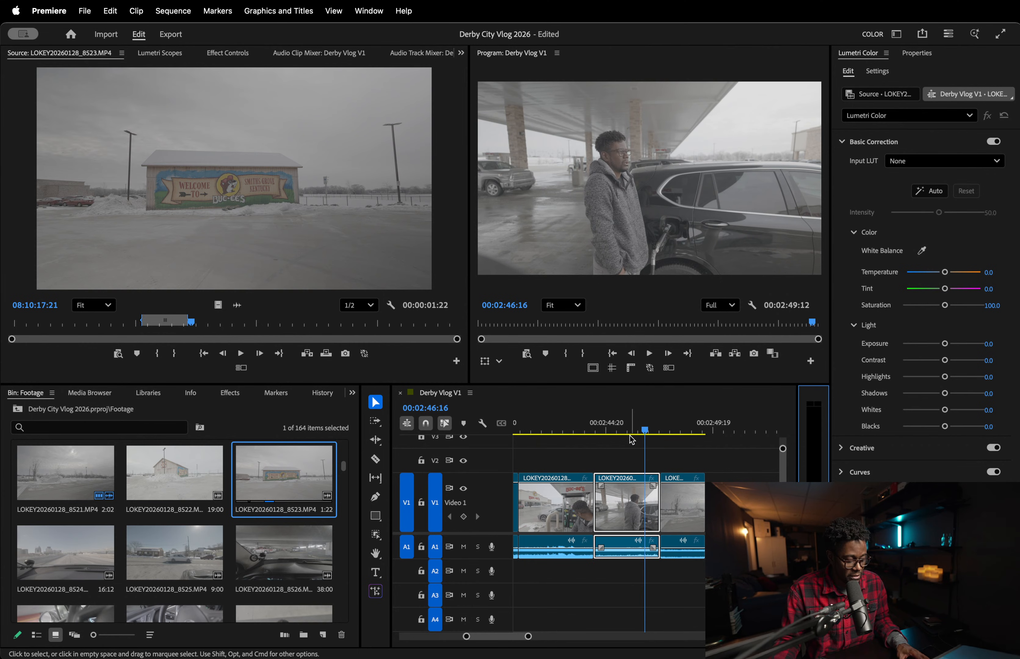
pyautogui.click(645, 428)
pyautogui.press('w')
pyautogui.press('space')
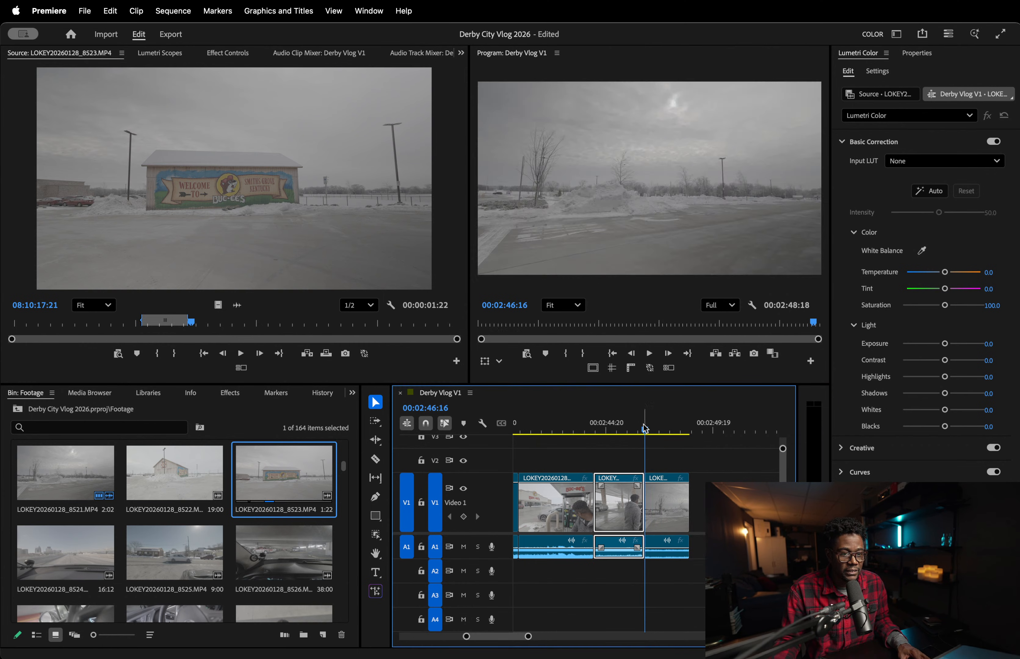
pyautogui.press('space')
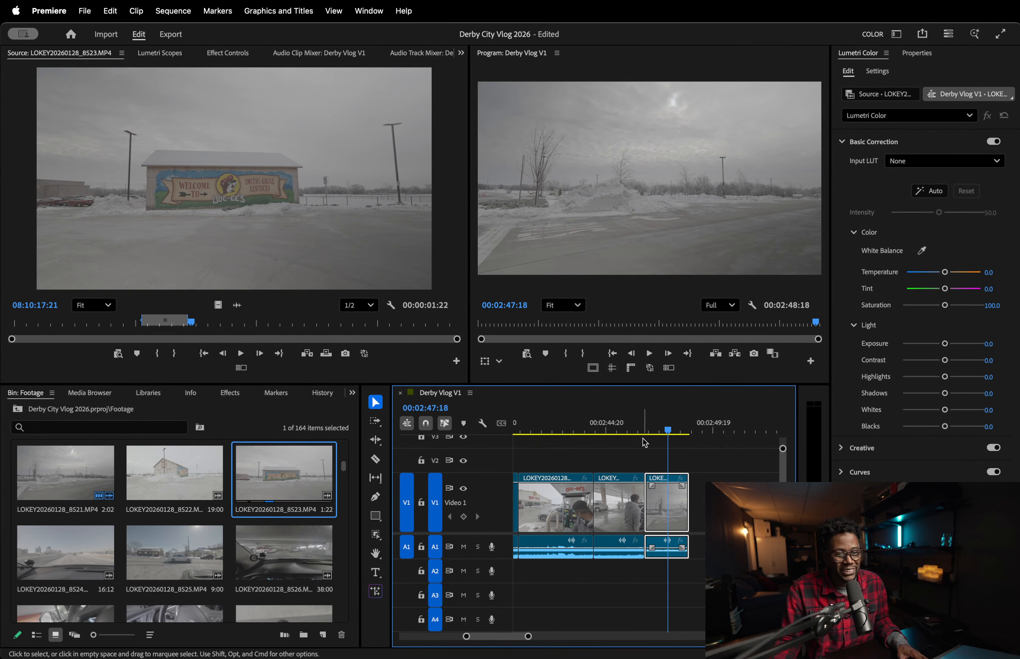
pyautogui.press('Delete')
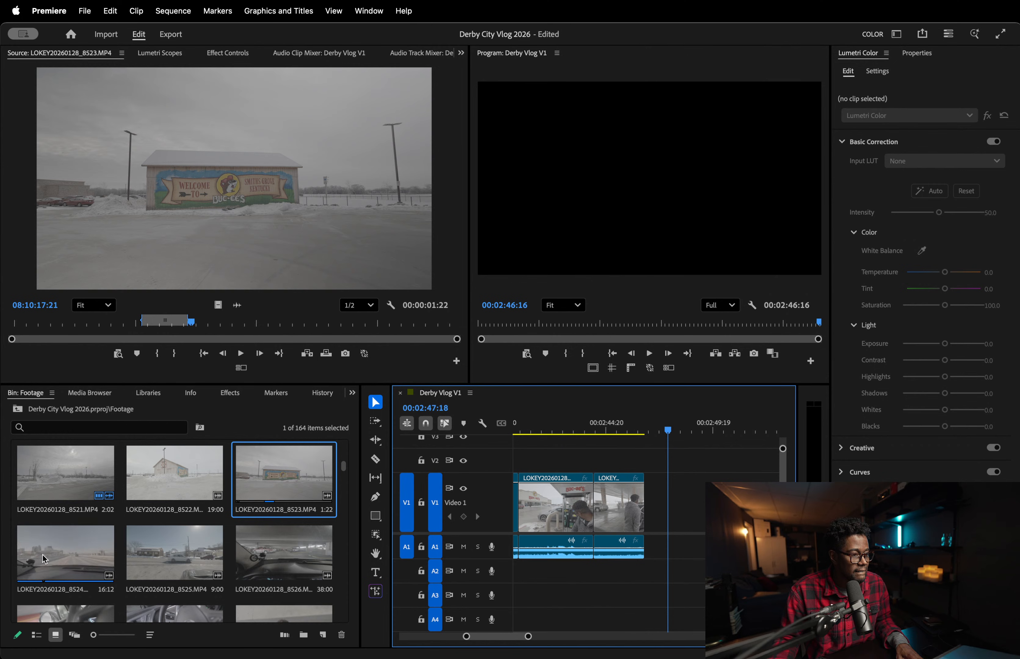
# - Mark a 3:09 range of the bridge drive in LOKEY20260128_8524.MP4 from about 08:10:41, append it after the refuelling clip, and check the cut
pyautogui.doubleClick(60, 554)
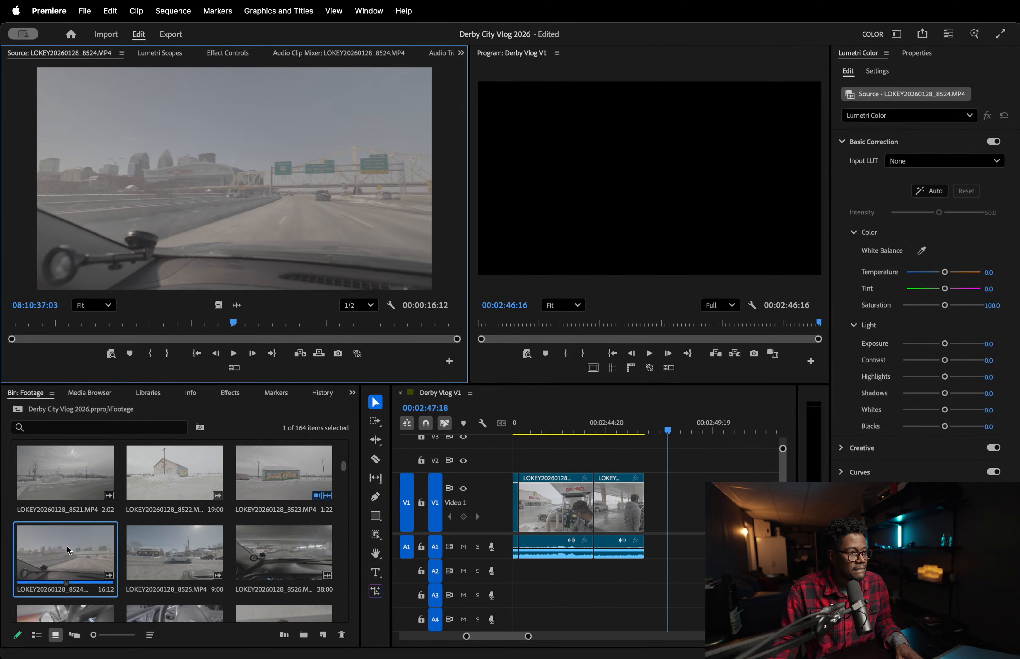
pyautogui.moveTo(254, 323); pyautogui.dragTo(342, 323)
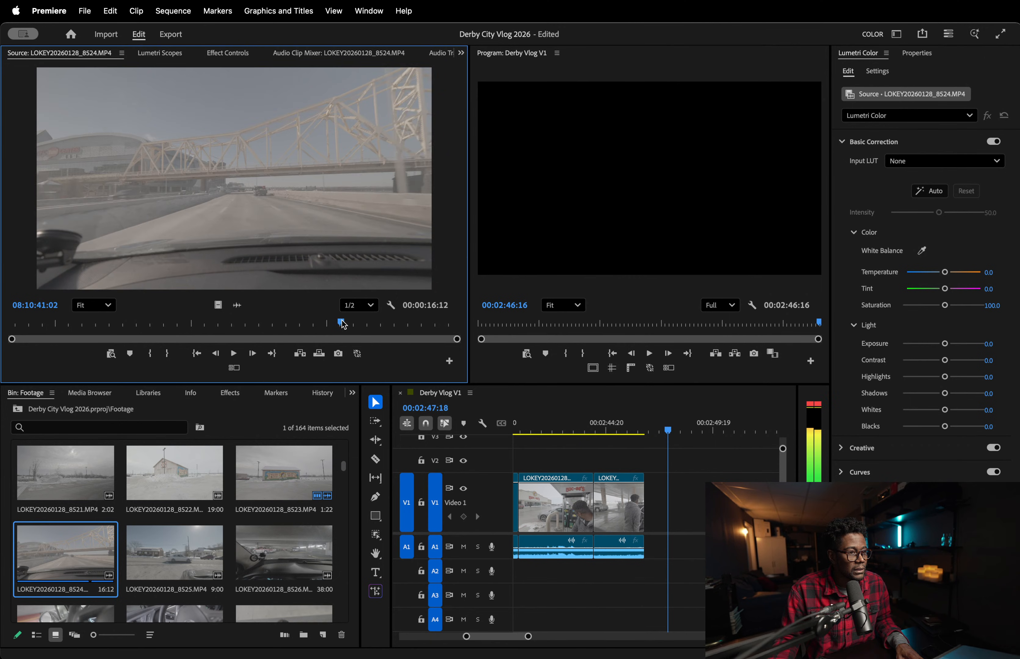
pyautogui.press('i')
pyautogui.press('space')
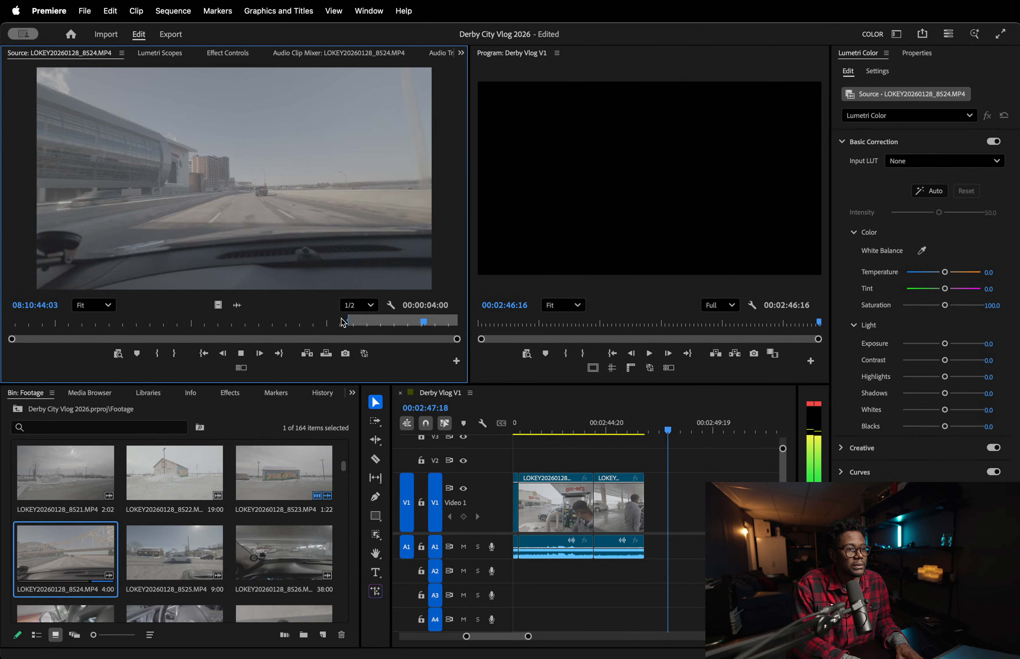
pyautogui.press('space')
pyautogui.press('o')
pyautogui.moveTo(326, 246); pyautogui.dragTo(648, 512)
pyautogui.click(634, 424)
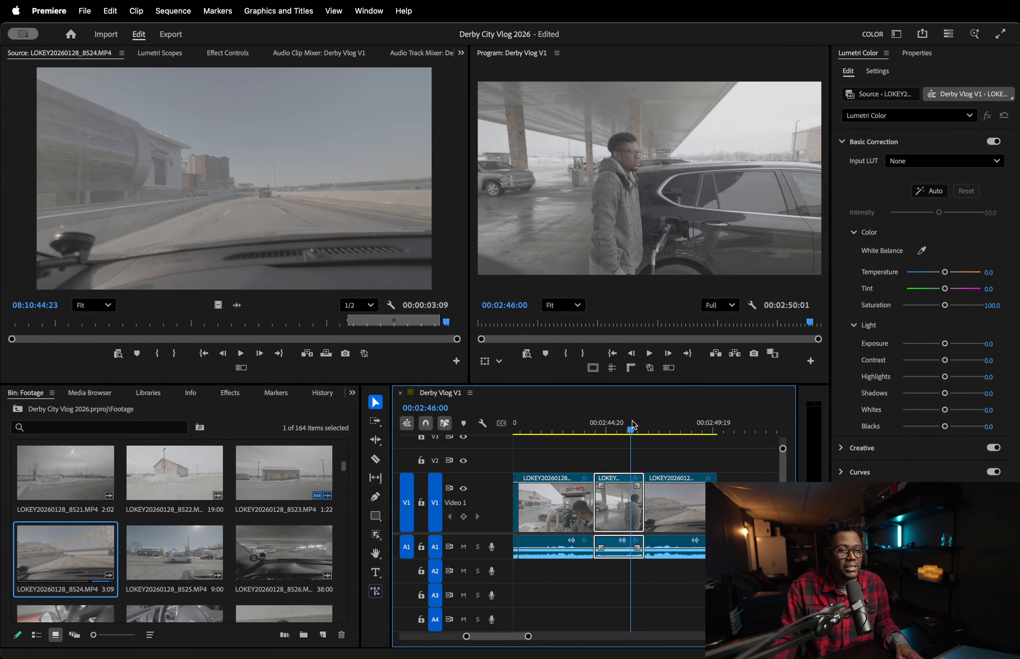
pyautogui.press('space')
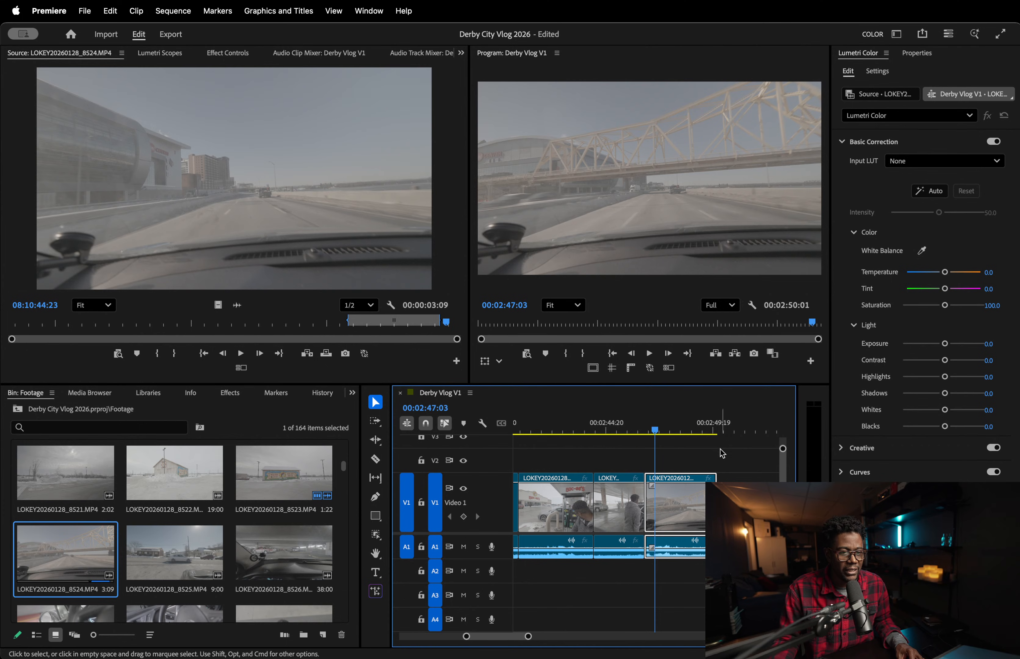
# - Look over the long in-car talking clip LOKEY20260128_8518.MP4 and the shorter clips after it, through to the end of Derby Vlog V1
pyautogui.press('-')
pyautogui.press('-')
pyautogui.press('-')
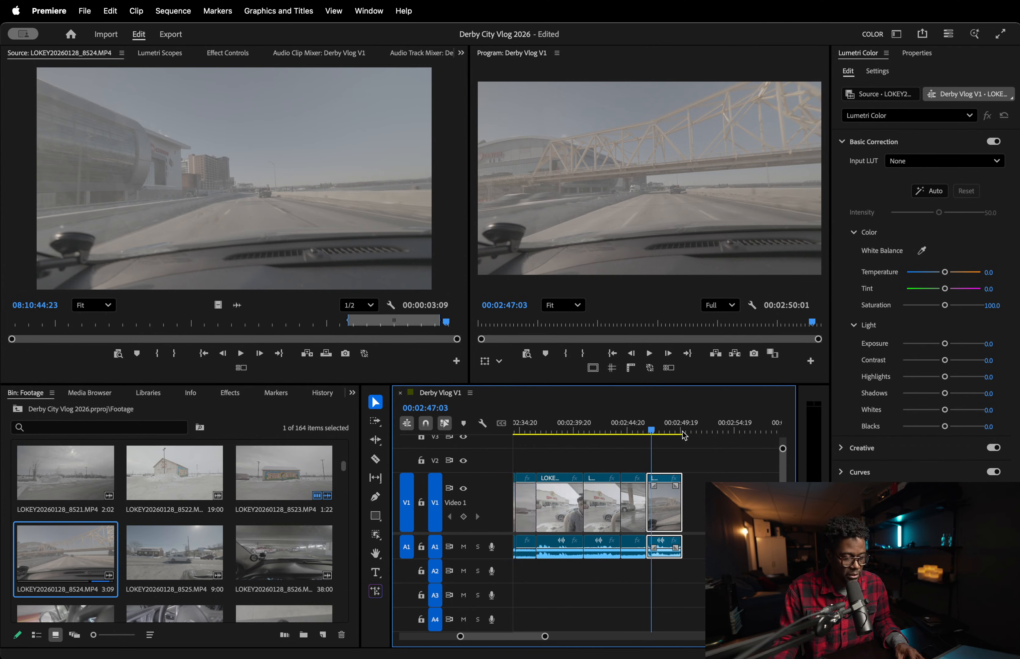
pyautogui.click(549, 417)
pyautogui.press('=')
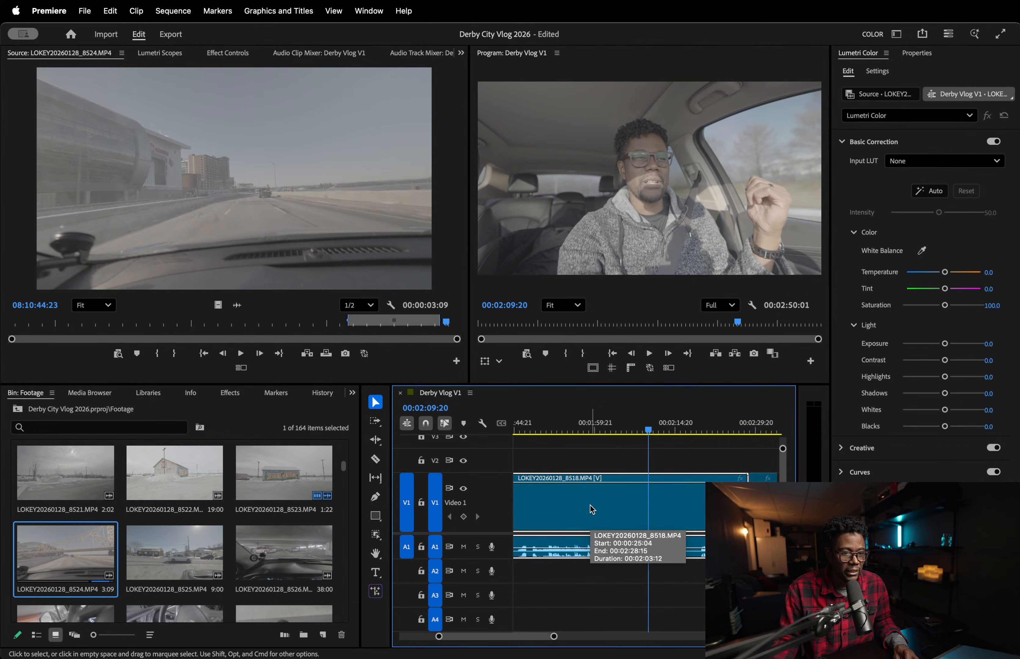
pyautogui.rightClick(581, 505)
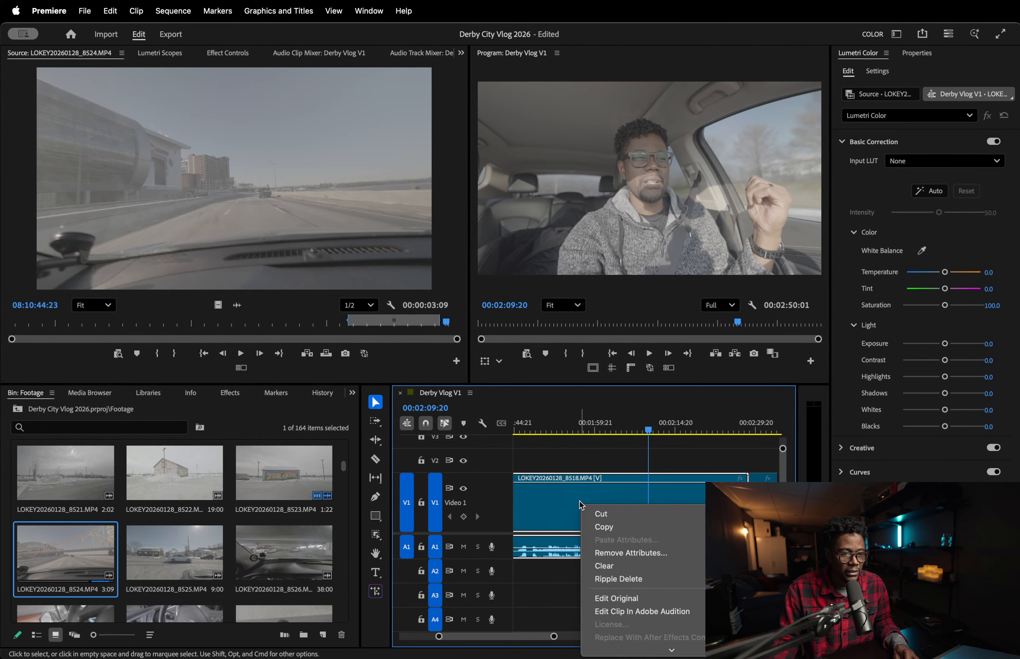
pyautogui.click(556, 503)
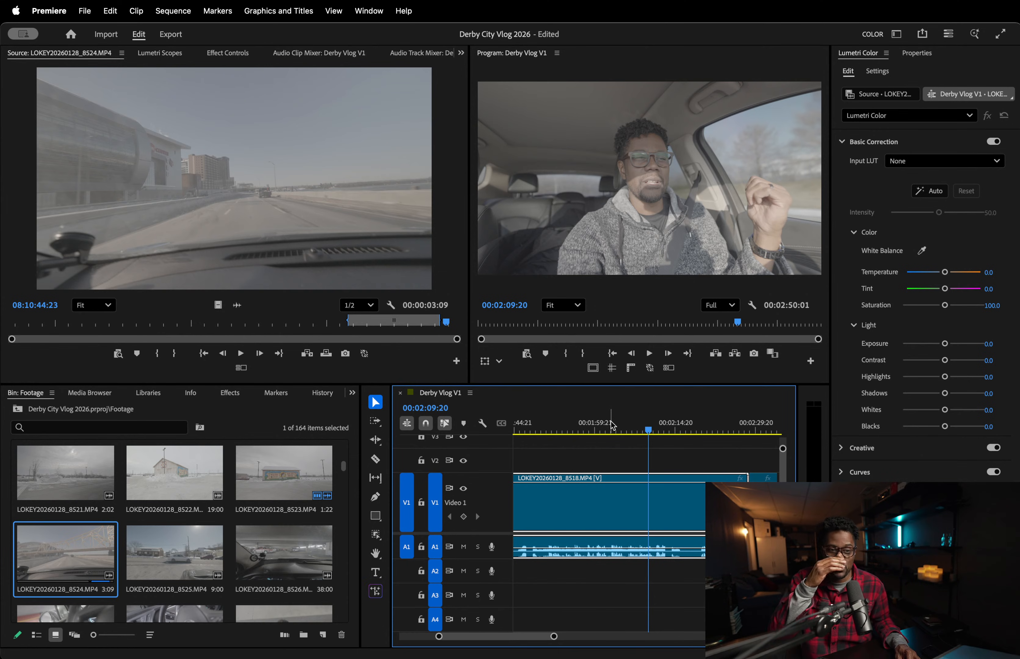
pyautogui.press('-')
pyautogui.press('-')
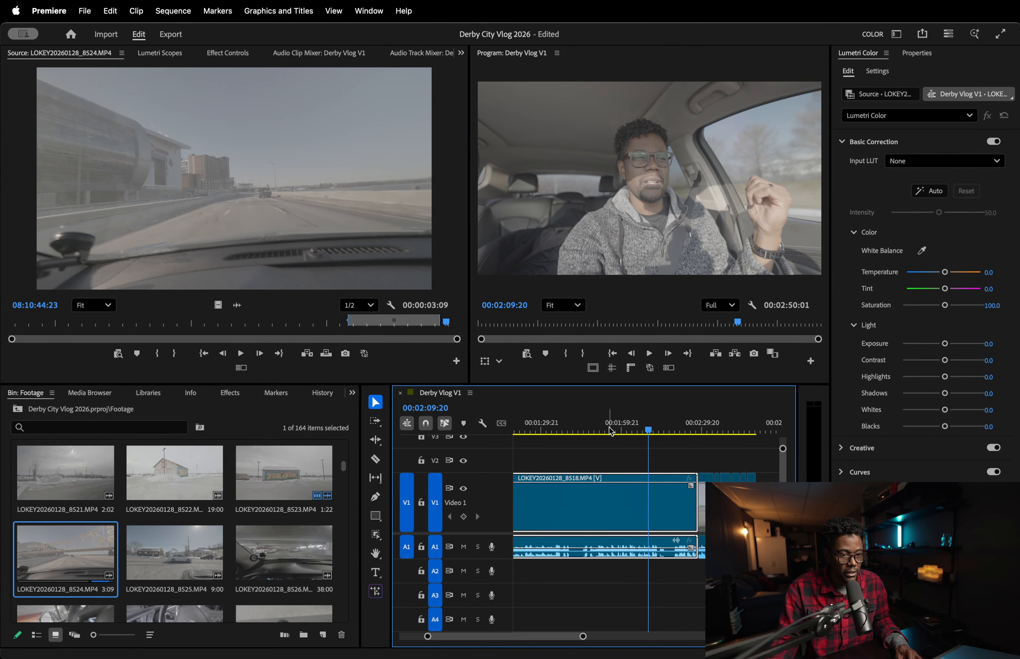
pyautogui.press('-')
pyautogui.click(623, 427)
pyautogui.press('=')
pyautogui.press('=')
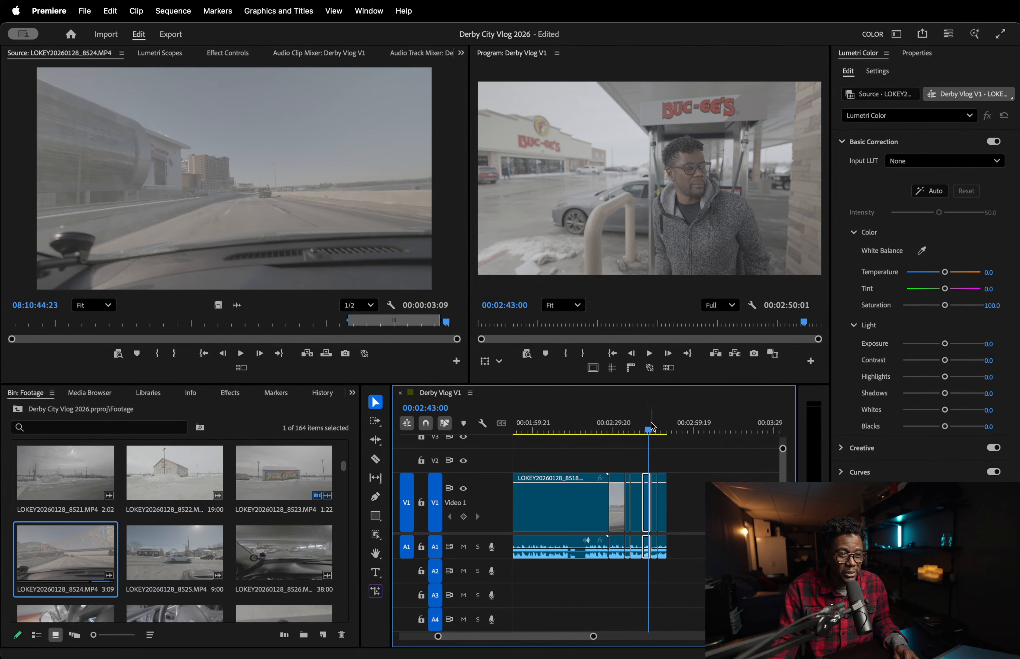
pyautogui.click(659, 428)
pyautogui.press('=')
pyautogui.press('=')
pyautogui.moveTo(665, 431); pyautogui.dragTo(682, 430)
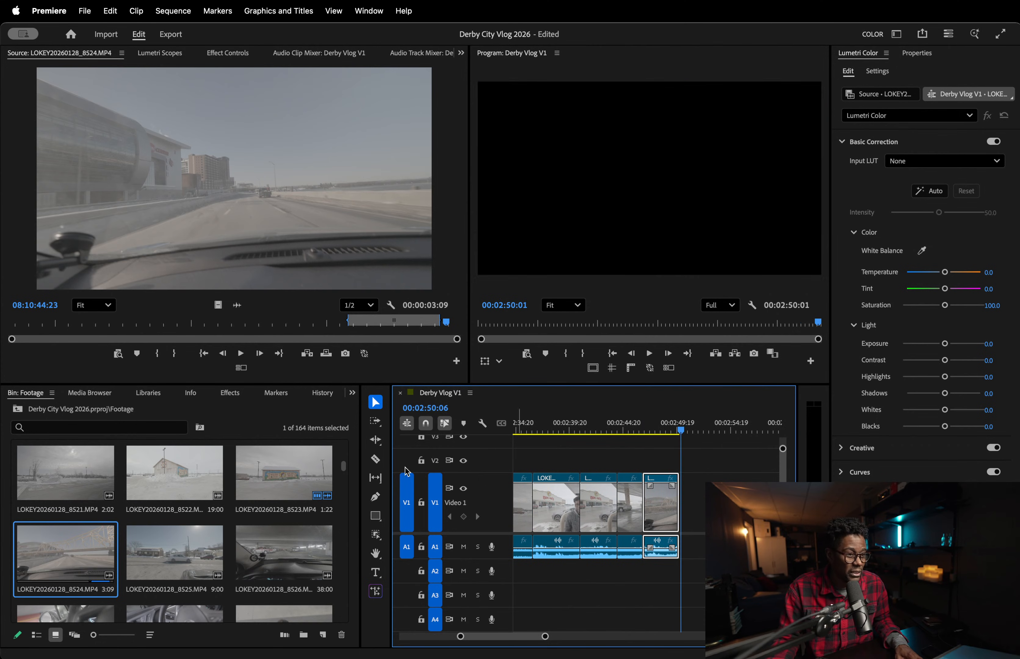
# - Open LOKEY20260128_8525.MP4 and preview the snowy street shot up to about 08:10:51:18
pyautogui.doubleClick(164, 557)
pyautogui.press('space')
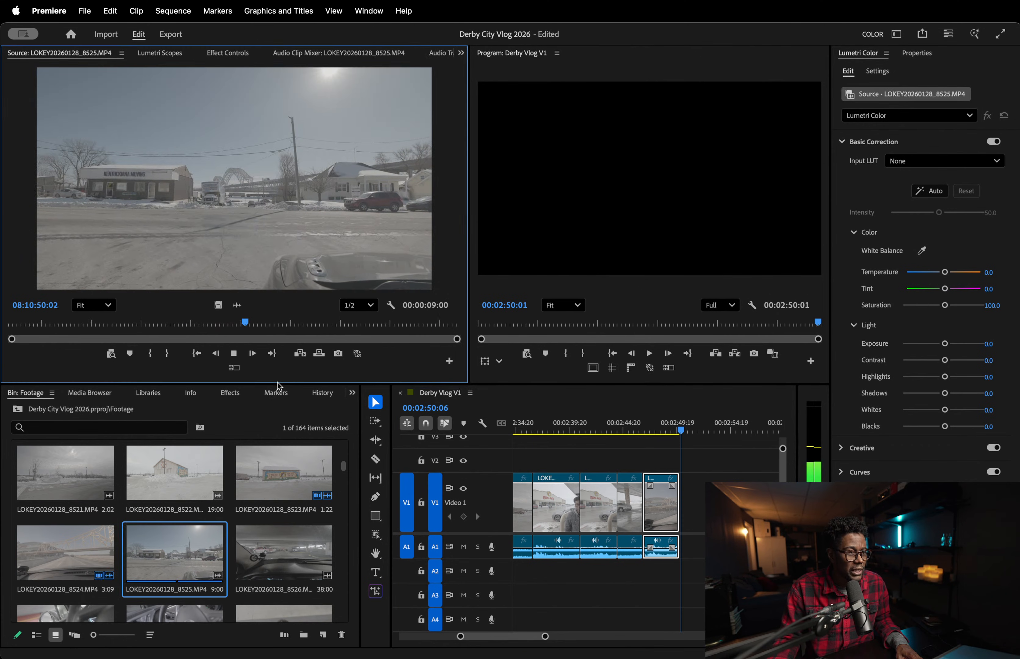
pyautogui.moveTo(240, 324); pyautogui.dragTo(326, 325)
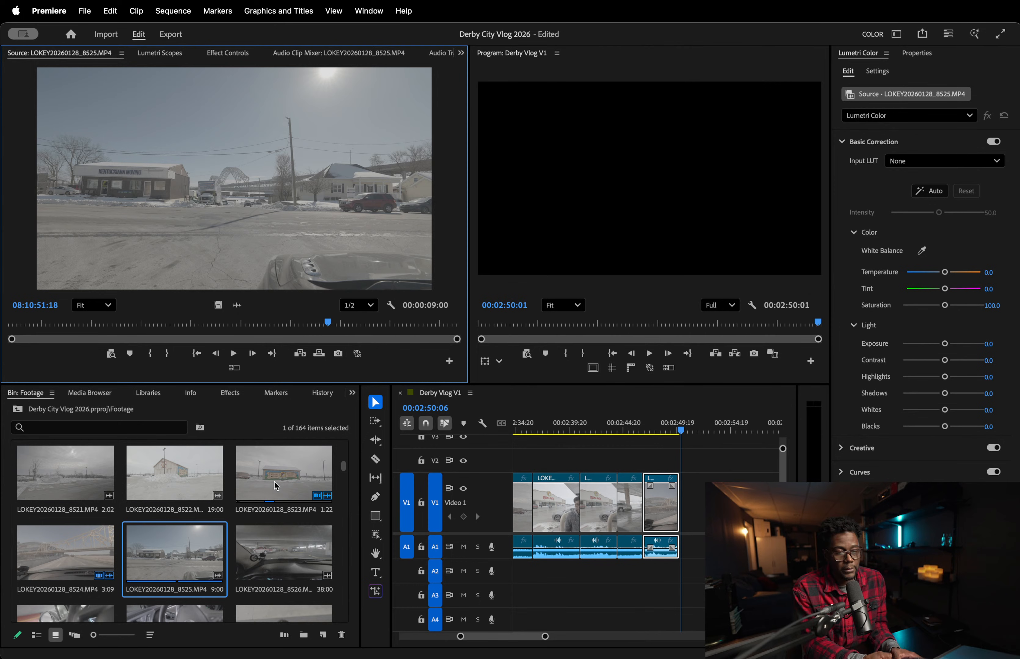
# - Review the bridge-drive clip in the sequence from about 00:02:46:20 to 00:02:49:12 and open LOKEY20260128_8526.MP4 as the next source
pyautogui.click(651, 428)
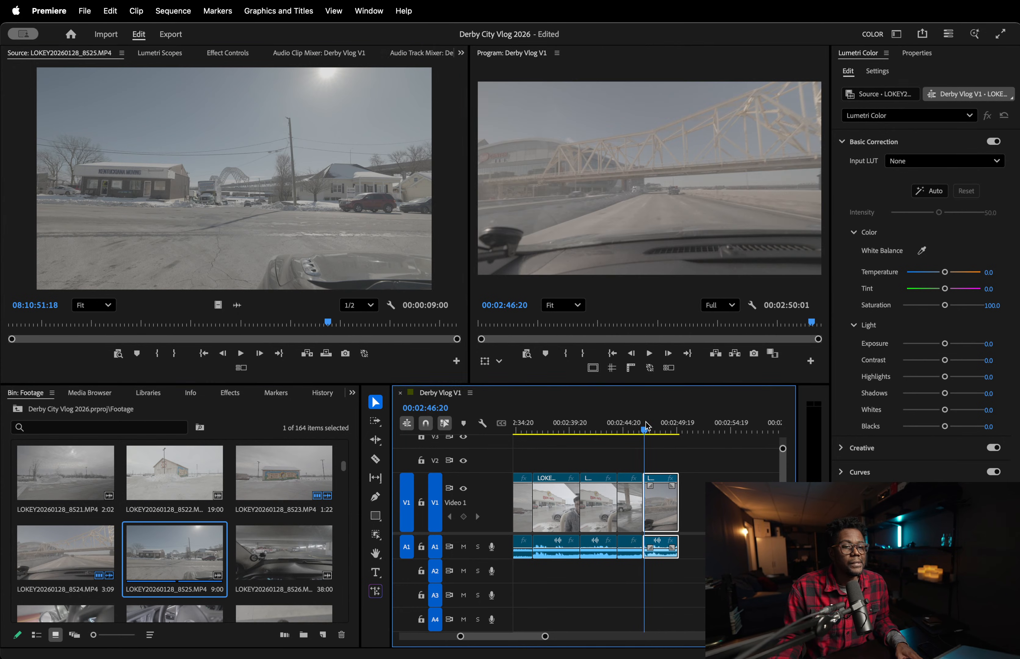
pyautogui.moveTo(652, 427); pyautogui.dragTo(659, 428)
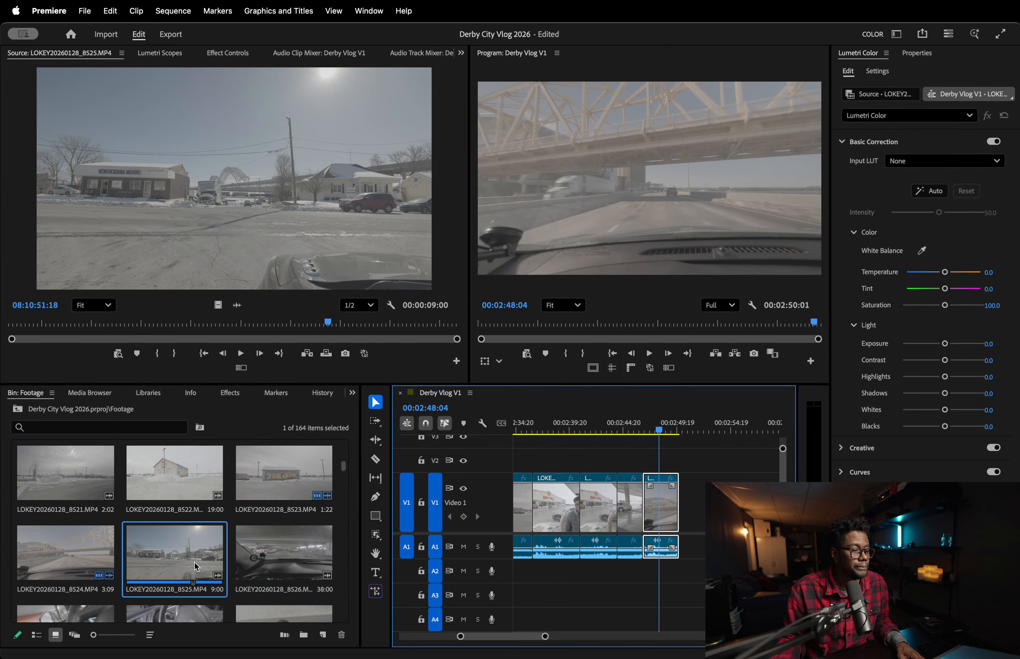
pyautogui.click(285, 550)
pyautogui.moveTo(659, 420); pyautogui.dragTo(665, 418)
pyautogui.press('space')
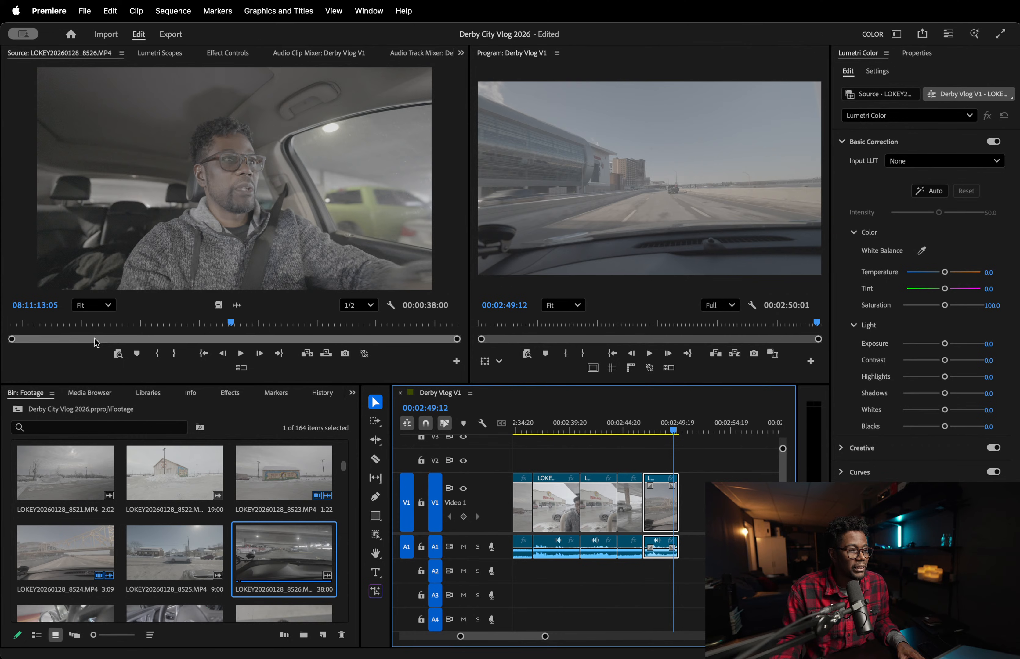
# - Preview the parking-garage drive and in-car talking in LOKEY20260128_8526.MP4 to find a usable driving section
pyautogui.click(61, 322)
pyautogui.press('space')
pyautogui.moveTo(61, 322); pyautogui.dragTo(238, 309)
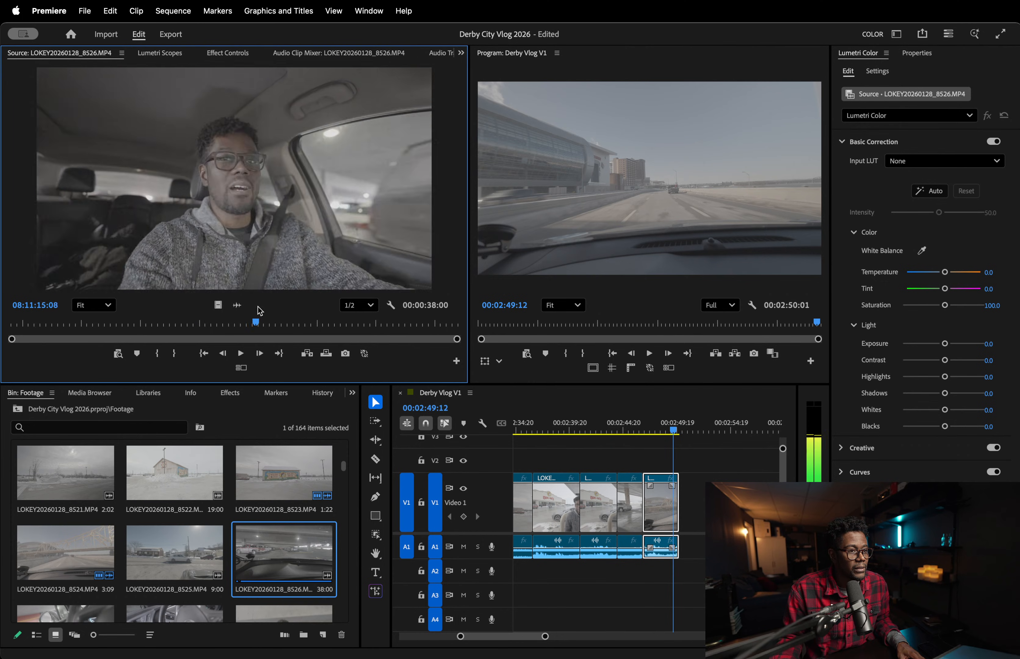
pyautogui.press('space')
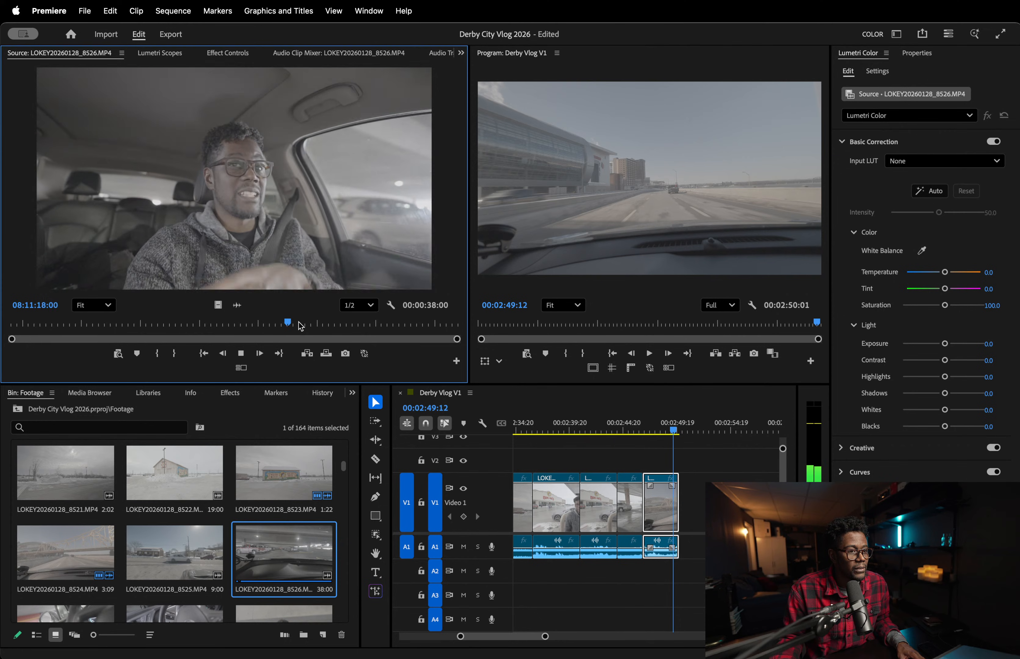
pyautogui.moveTo(326, 324); pyautogui.dragTo(107, 329)
pyautogui.press('space')
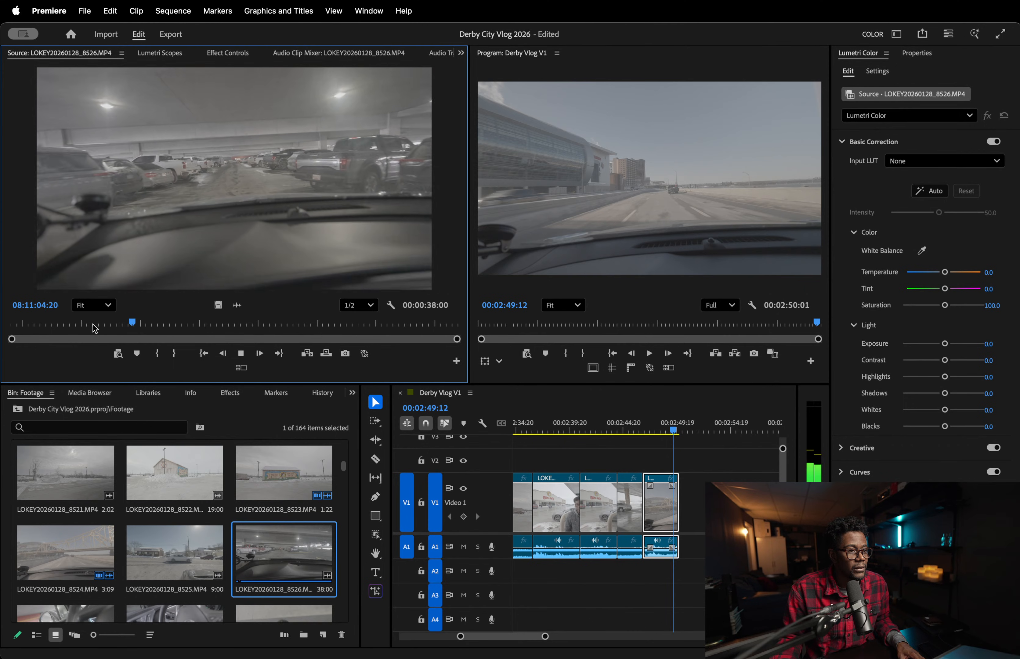
pyautogui.click(65, 322)
pyautogui.click(45, 322)
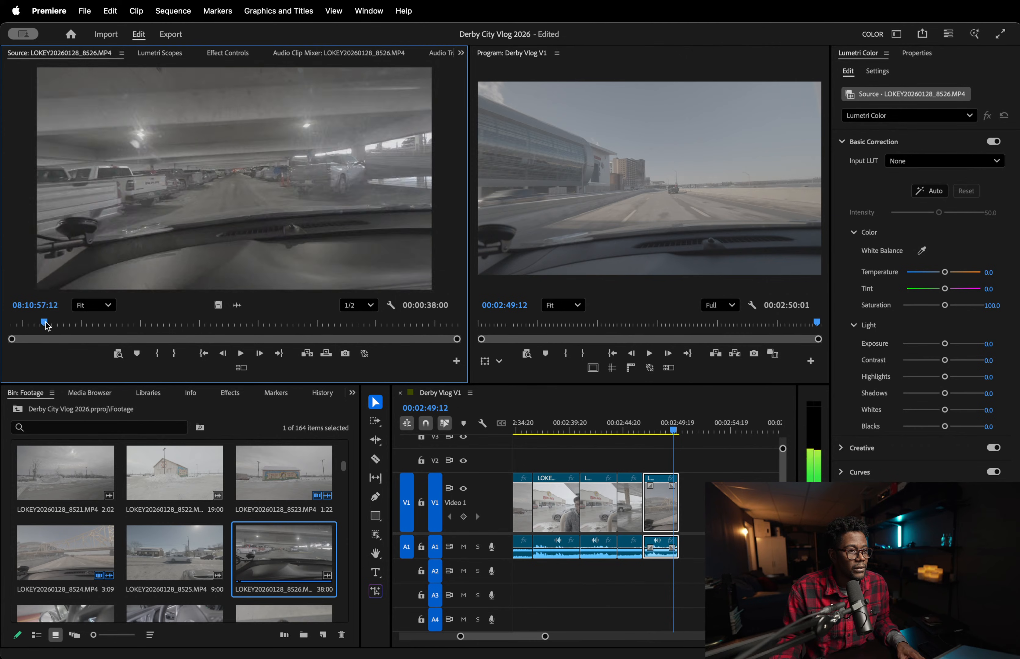
pyautogui.click(32, 322)
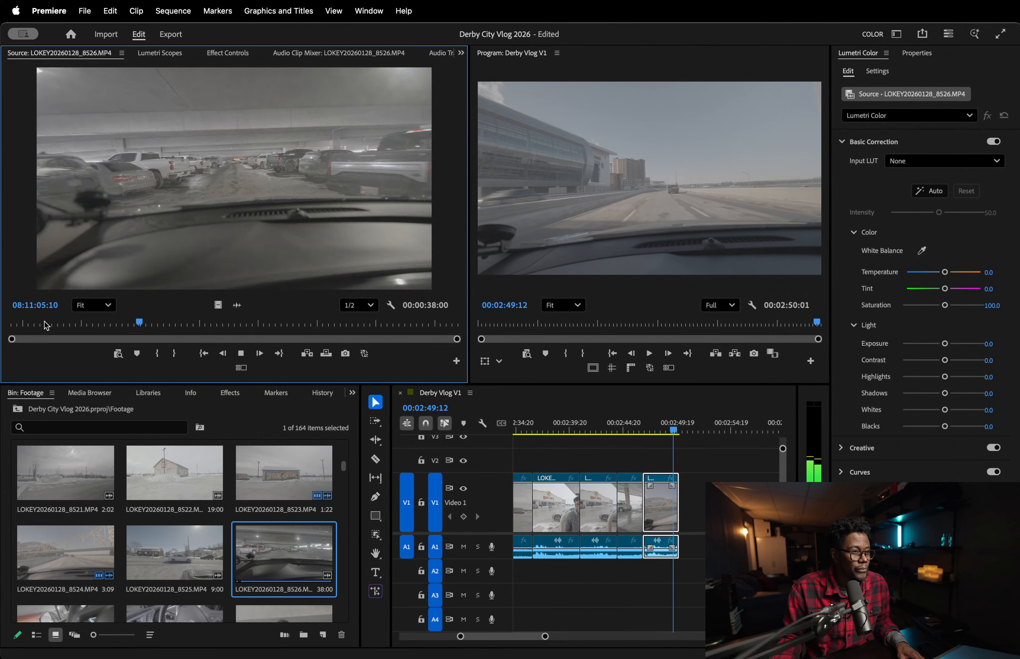
# - Mark a 1:13 range of the garage drive ending at about 08:11:05:21, append it after the bridge-drive clip, and check the cut
pyautogui.press('o')
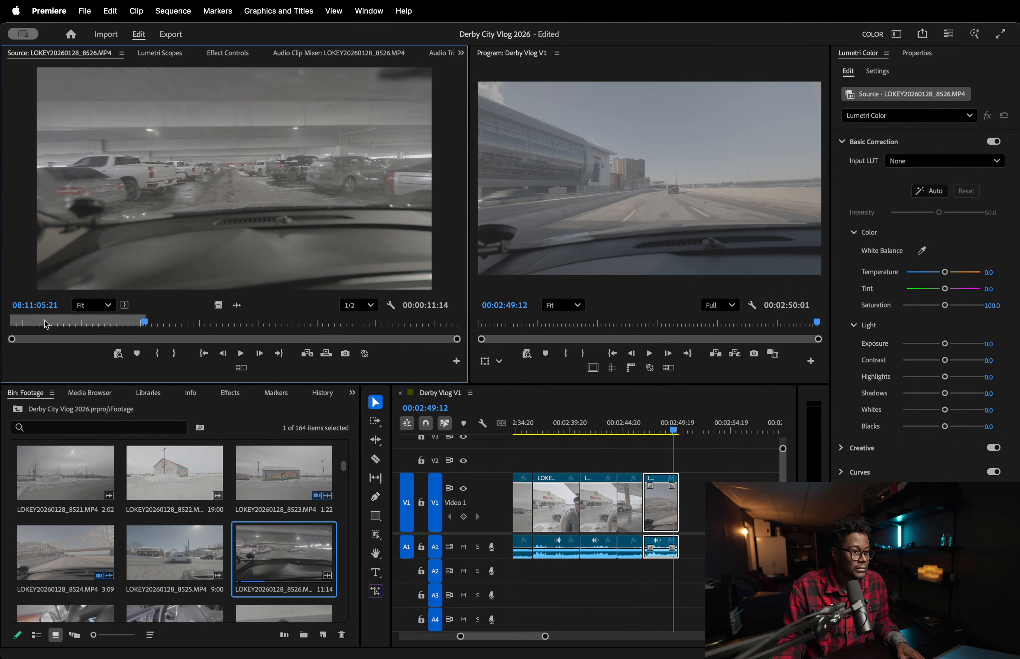
pyautogui.click(125, 323)
pyautogui.press('space')
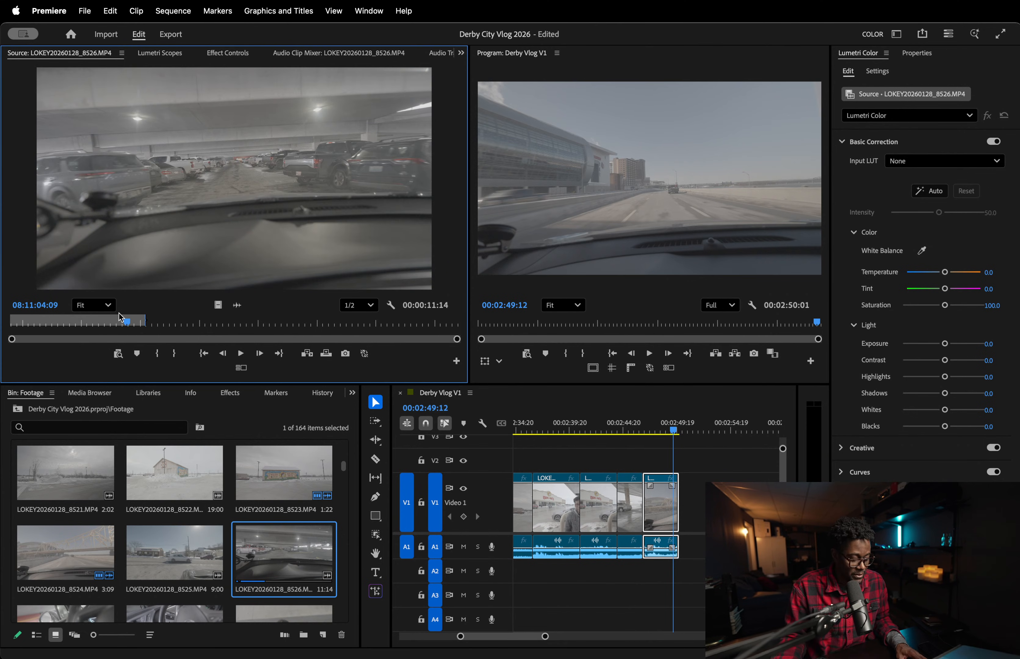
pyautogui.press('i')
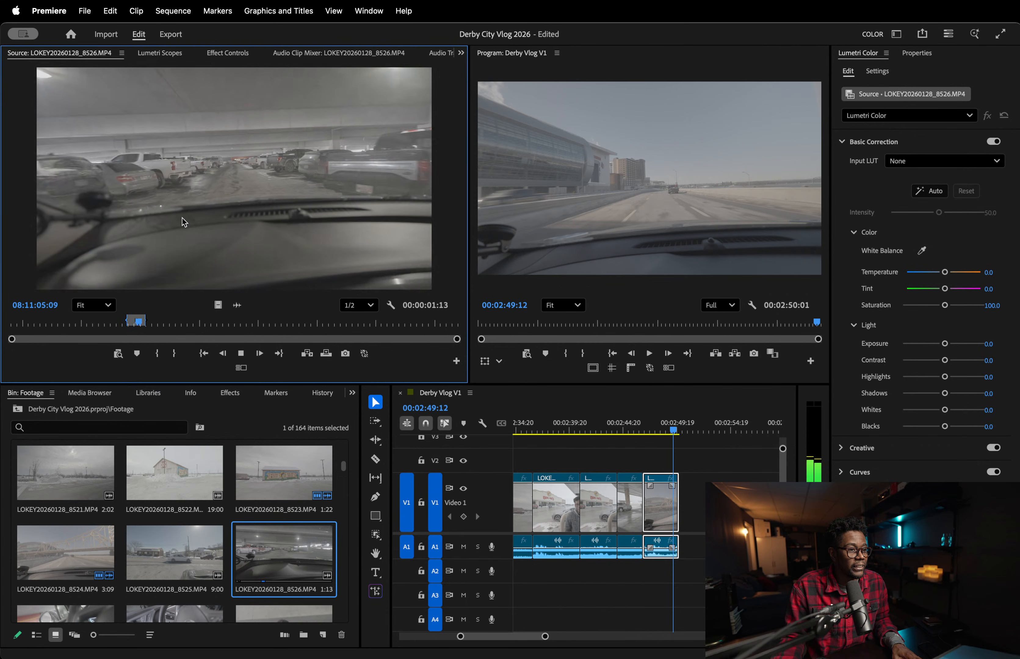
pyautogui.press('space')
pyautogui.moveTo(185, 201); pyautogui.dragTo(690, 508)
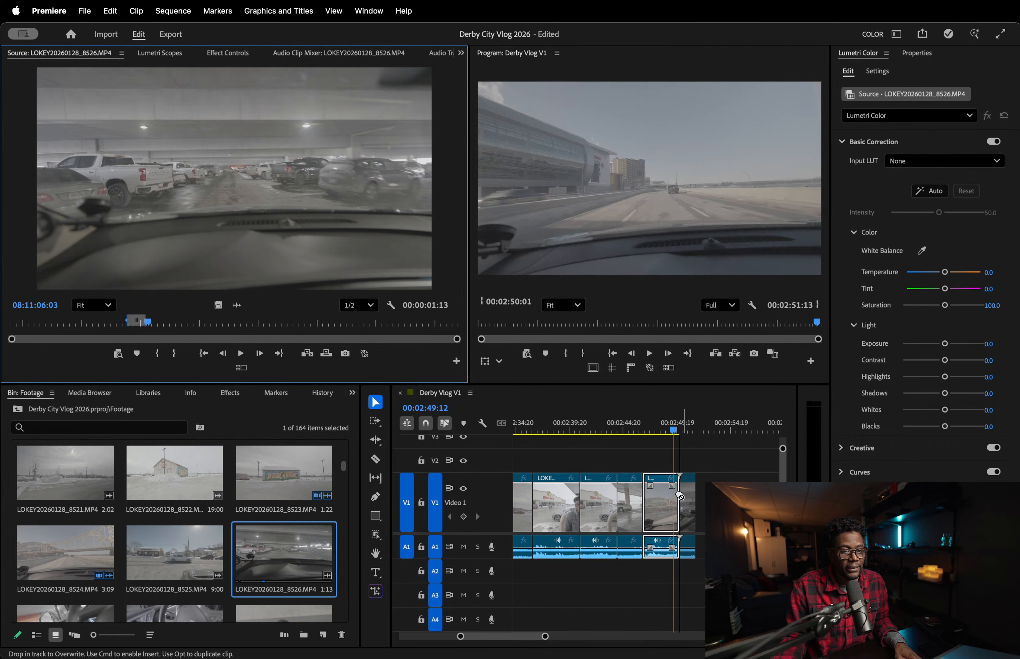
pyautogui.press('space')
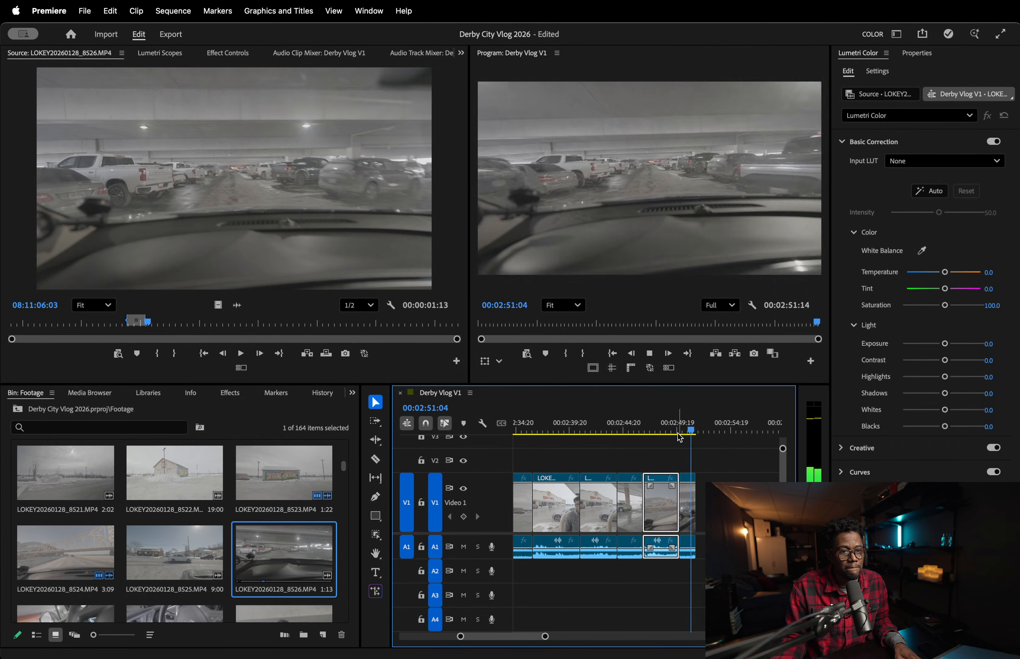
# - Look through the Footage bin for a building exterior shot to go with the parking-garage clip
pyautogui.scroll(-2, 155, 514)
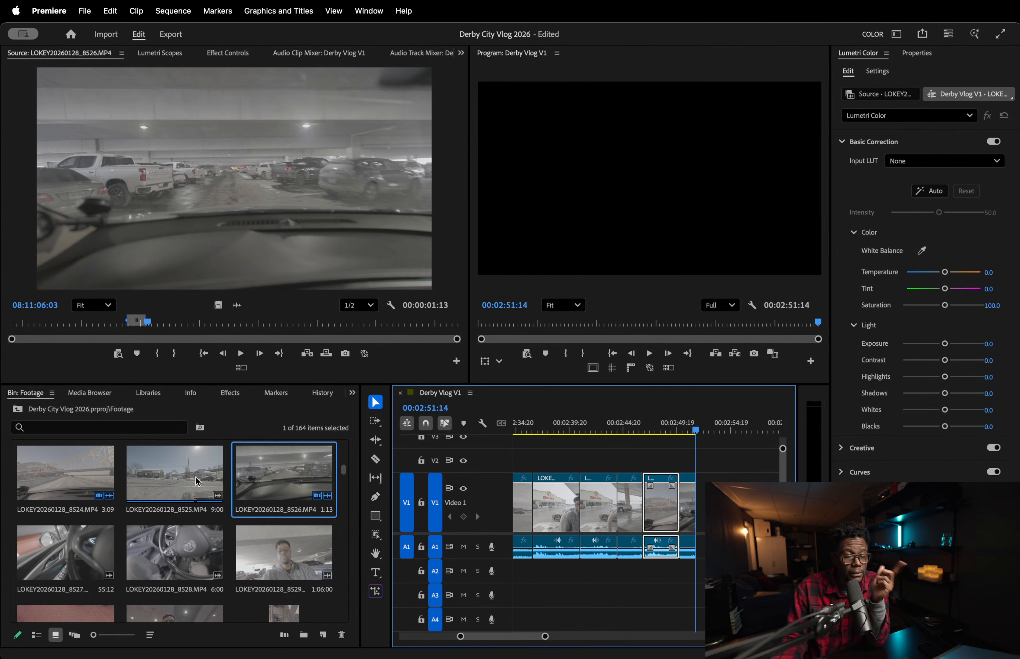
pyautogui.scroll(-5, 190, 498)
pyautogui.scroll(-14, 184, 514)
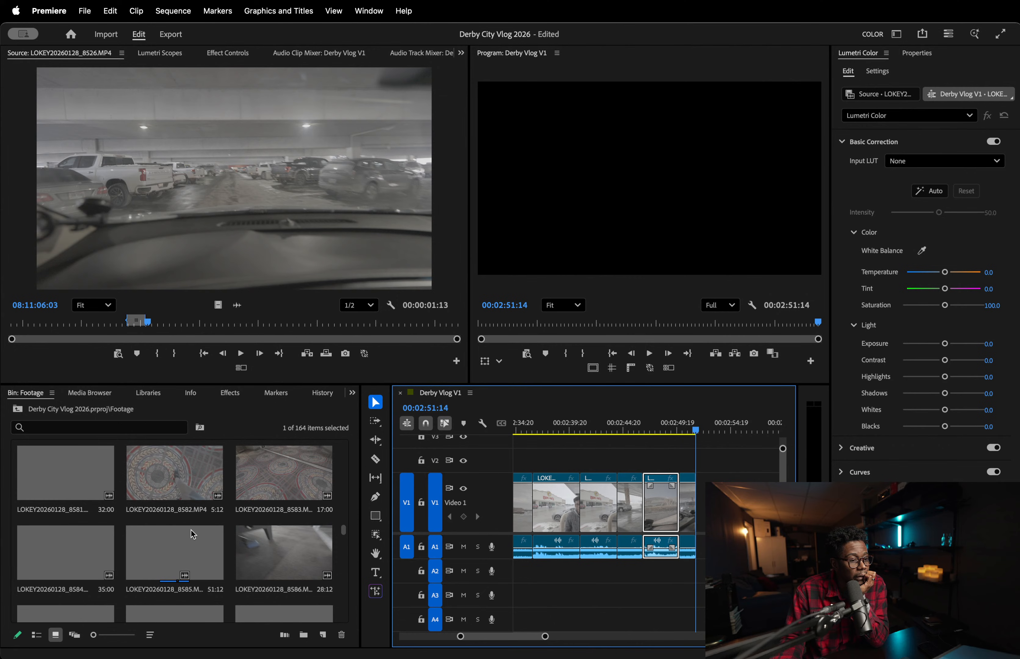
pyautogui.scroll(-10, 193, 536)
pyautogui.scroll(4, 193, 539)
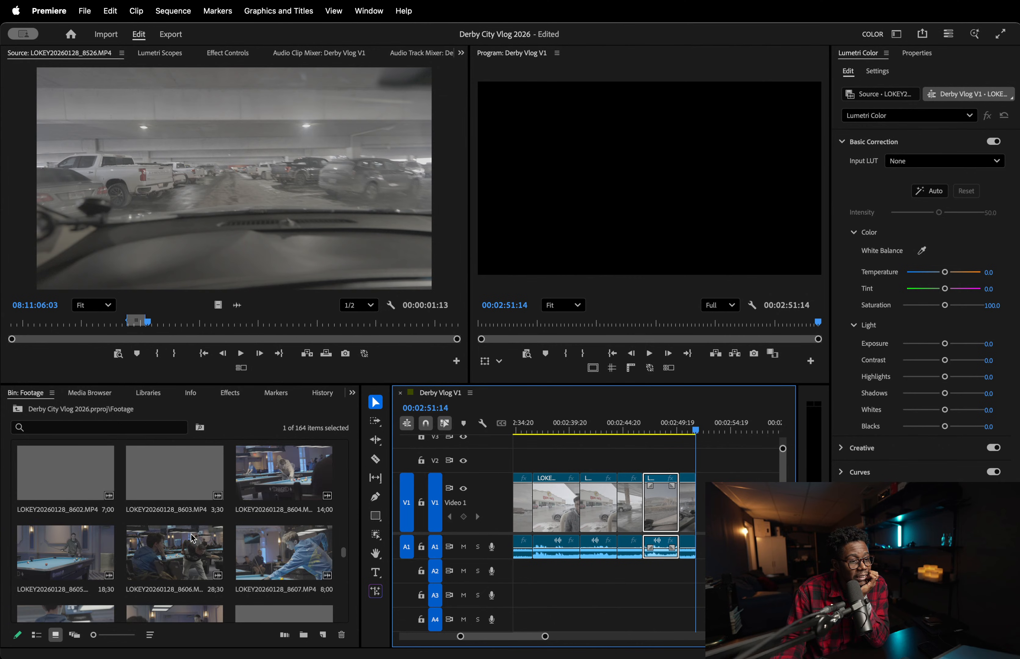
pyautogui.scroll(5, 192, 538)
pyautogui.scroll(-12, 200, 520)
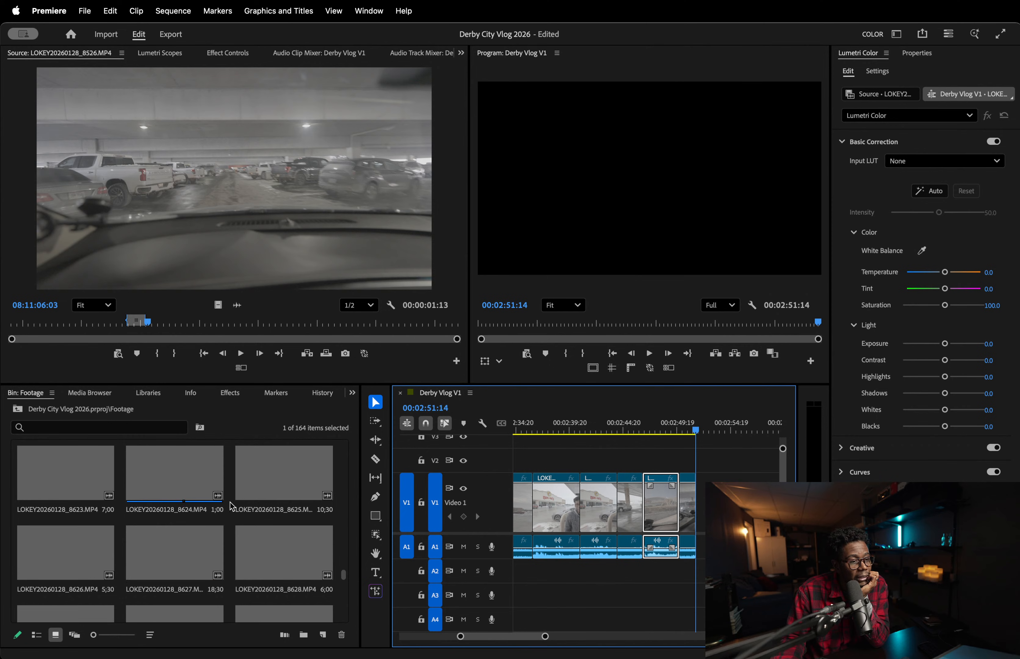
pyautogui.scroll(3, 195, 529)
pyautogui.scroll(10, 219, 515)
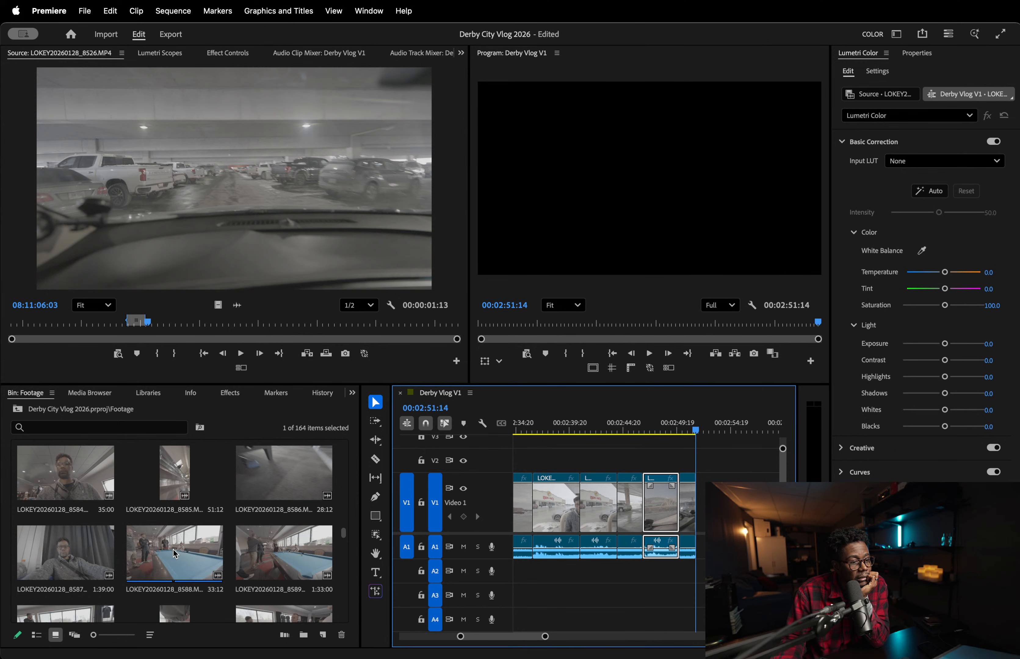
pyautogui.scroll(4, 174, 552)
pyautogui.scroll(9, 176, 551)
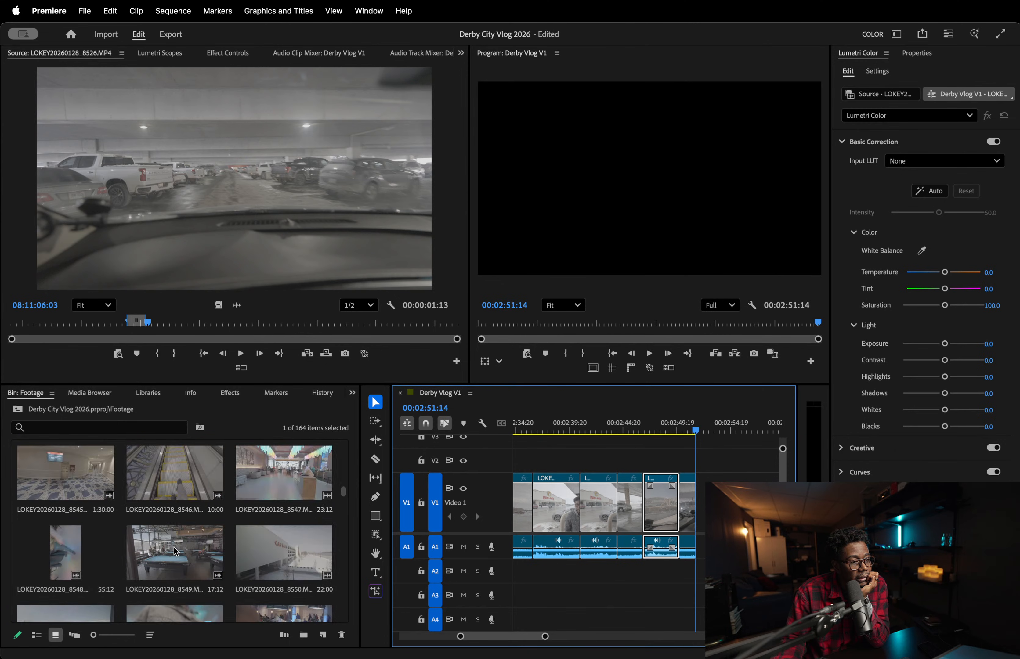
pyautogui.scroll(-1, 176, 551)
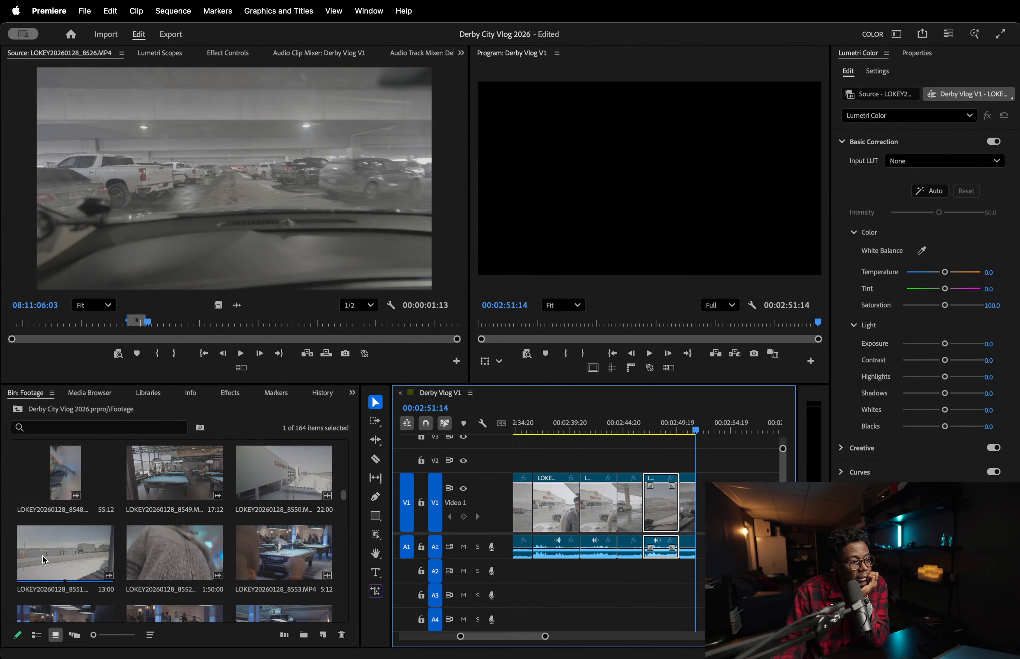
# - Open LOKEY20260128_8550.MP4 and mark a 2:19 range of the Caesars building exterior starting at about 08:52:33
pyautogui.doubleClick(284, 471)
pyautogui.click(178, 322)
pyautogui.press('space')
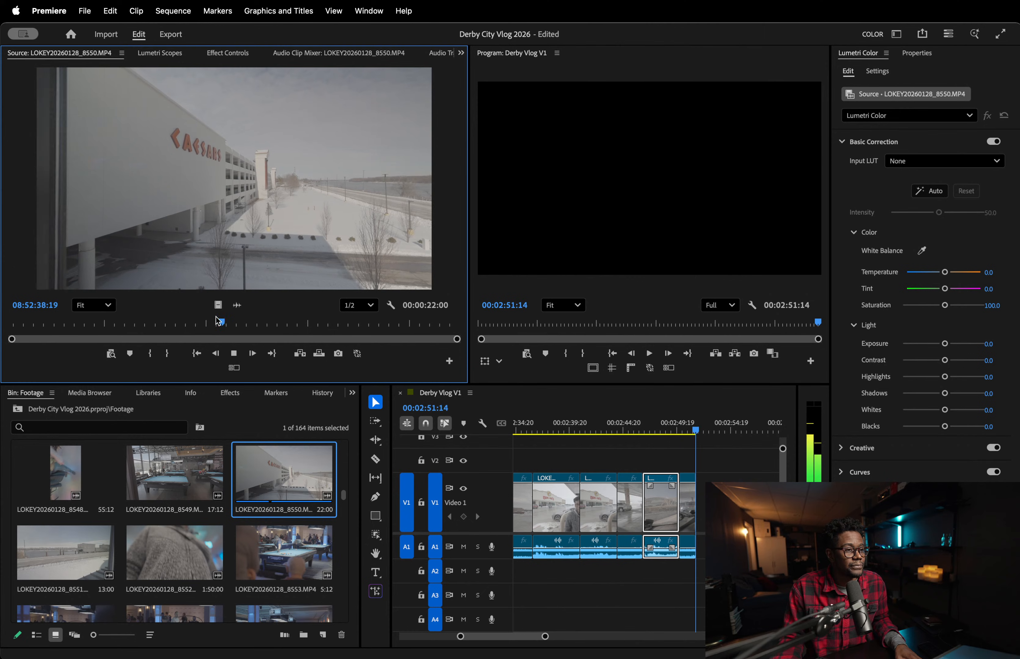
pyautogui.moveTo(183, 323); pyautogui.dragTo(20, 326)
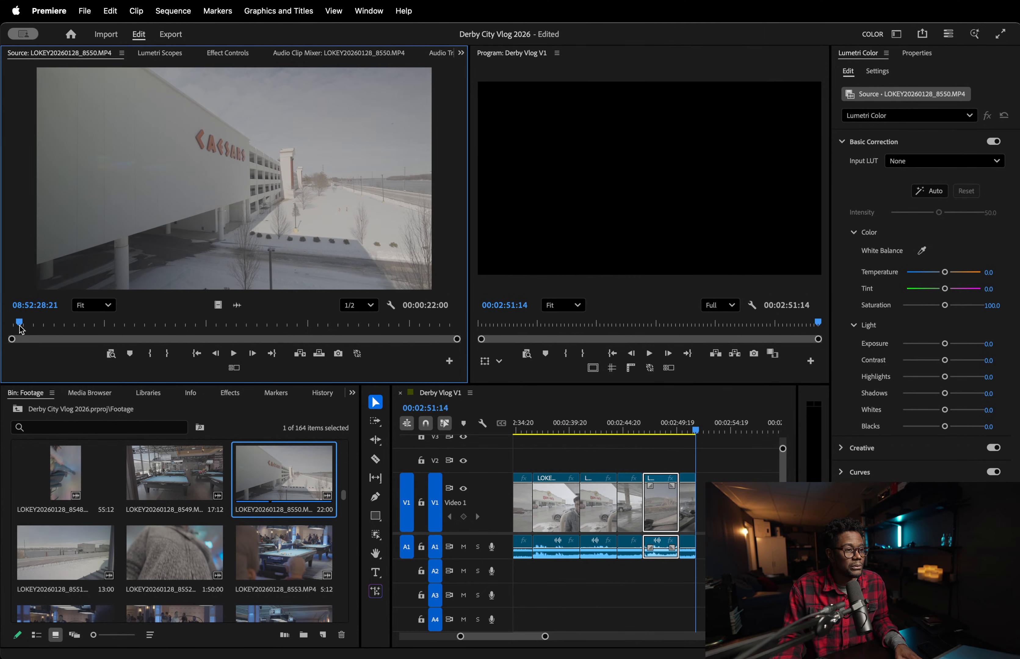
pyautogui.press('i')
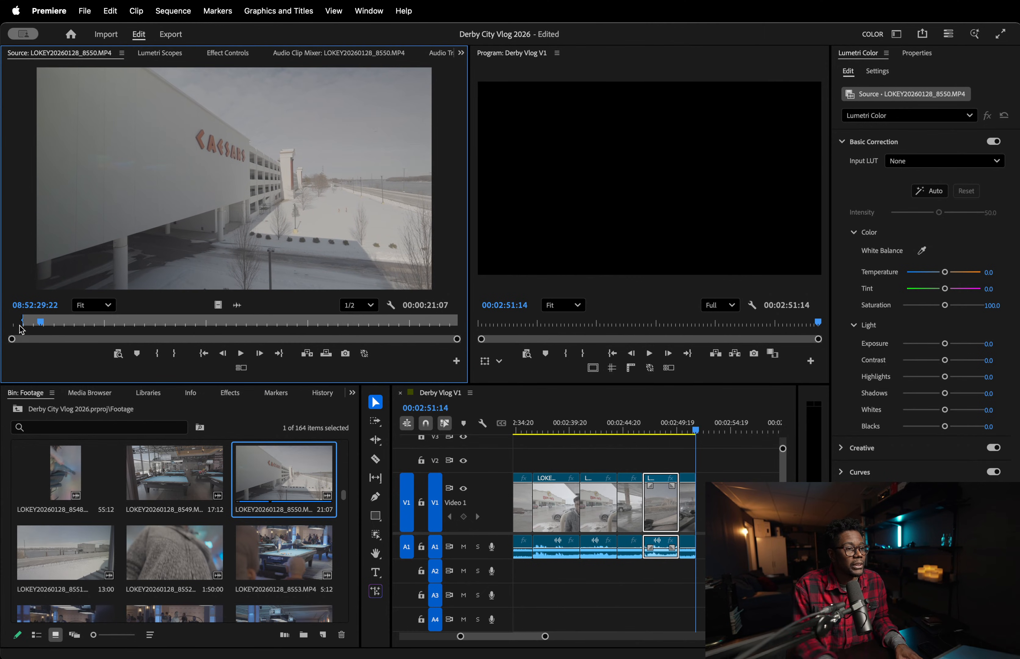
pyautogui.moveTo(41, 325); pyautogui.dragTo(108, 325)
pyautogui.press('i')
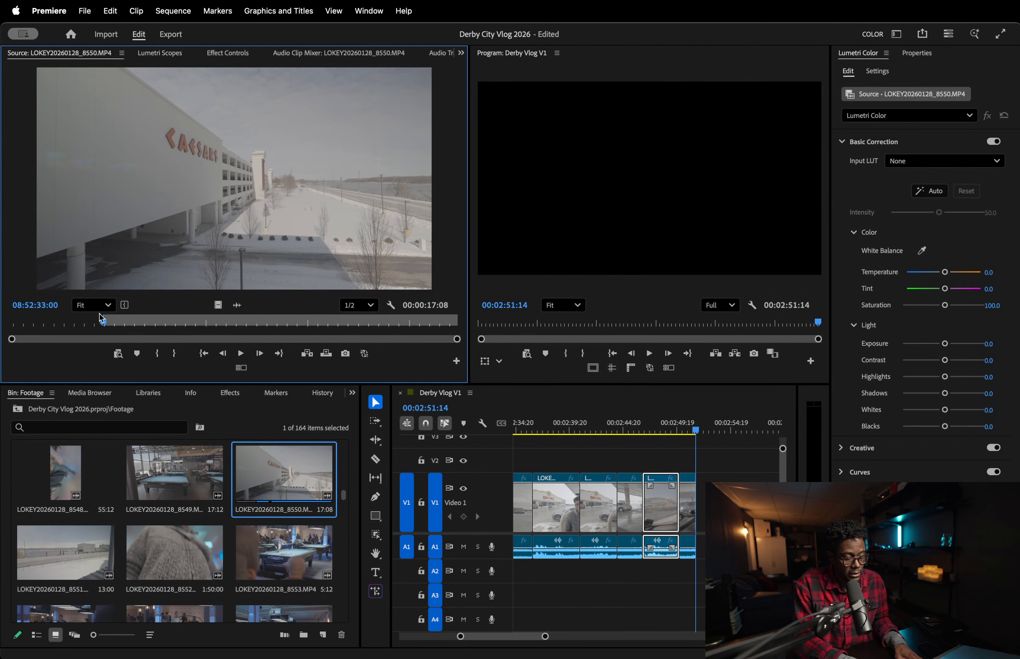
pyautogui.press('space')
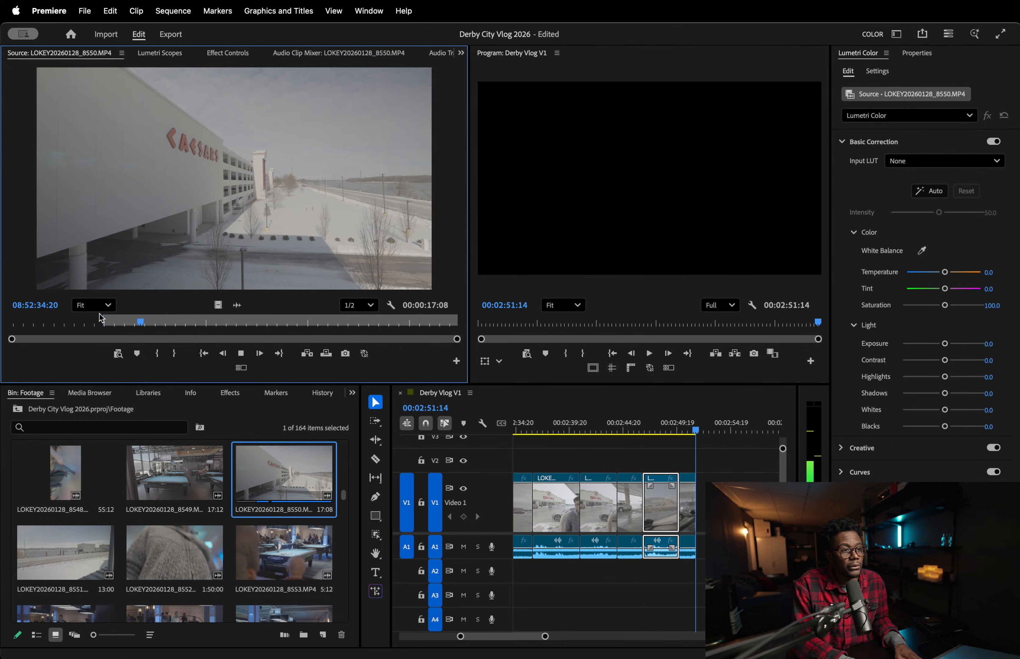
pyautogui.press('o')
# - Place the marked Caesars exterior between the bridge-drive and parking-garage clips in Derby Vlog V1 and save the project
pyautogui.moveTo(295, 278); pyautogui.dragTo(690, 502)
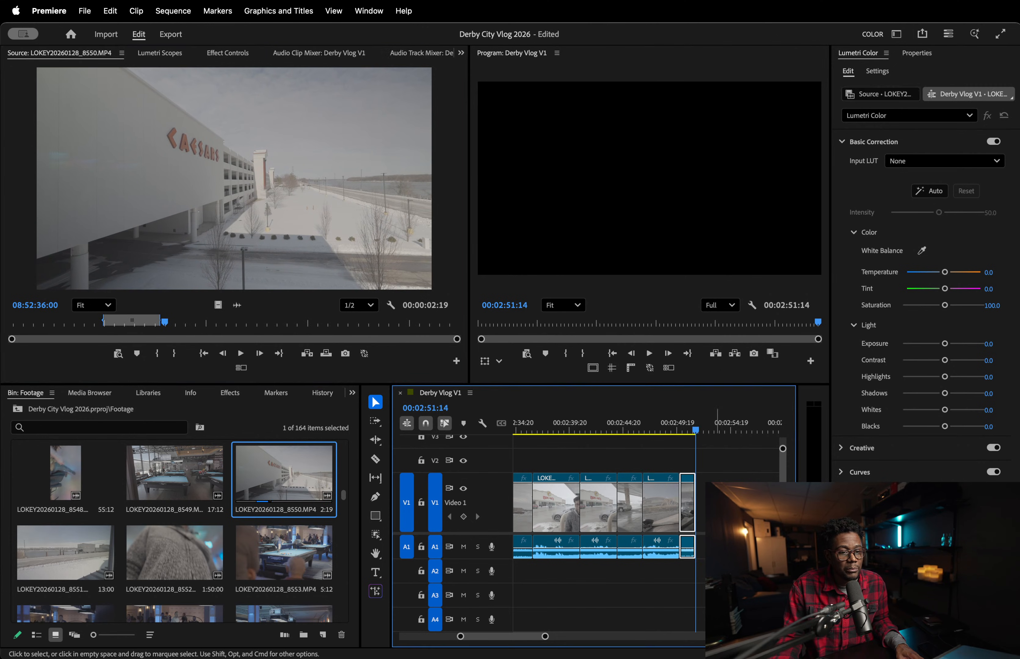
pyautogui.click(690, 425)
pyautogui.moveTo(687, 499); pyautogui.dragTo(764, 500)
pyautogui.moveTo(231, 233); pyautogui.dragTo(715, 501)
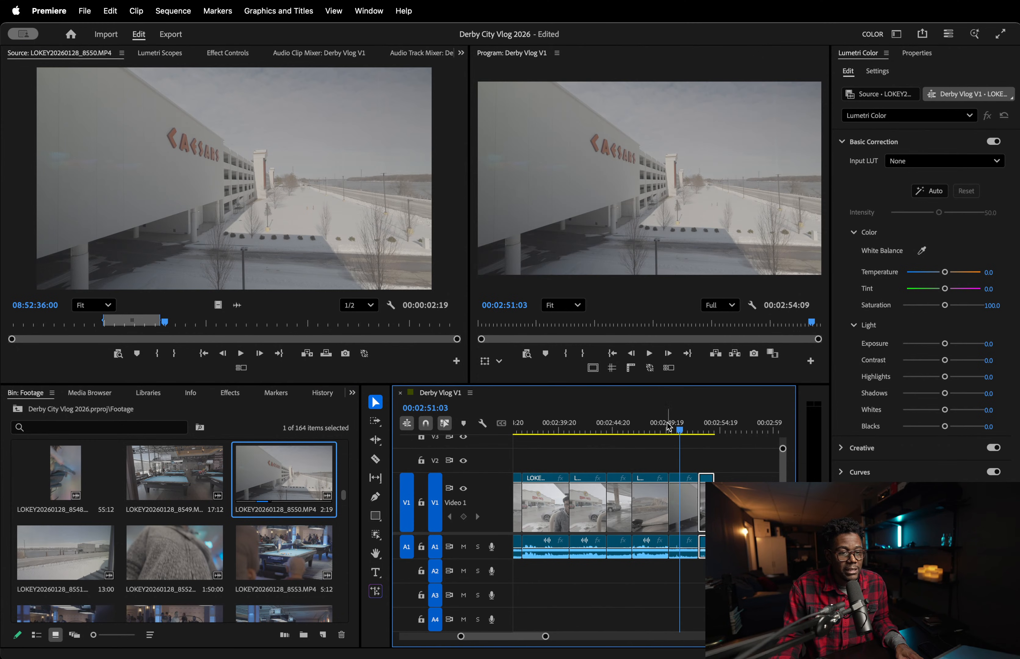
pyautogui.click(663, 424)
pyautogui.press('space')
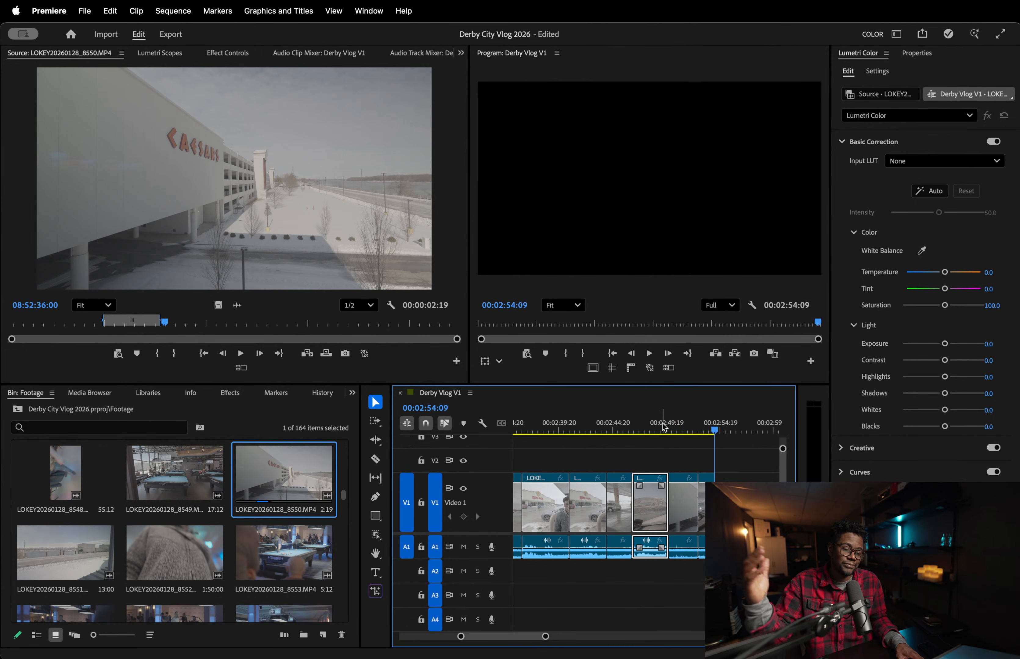
pyautogui.press('super+s')
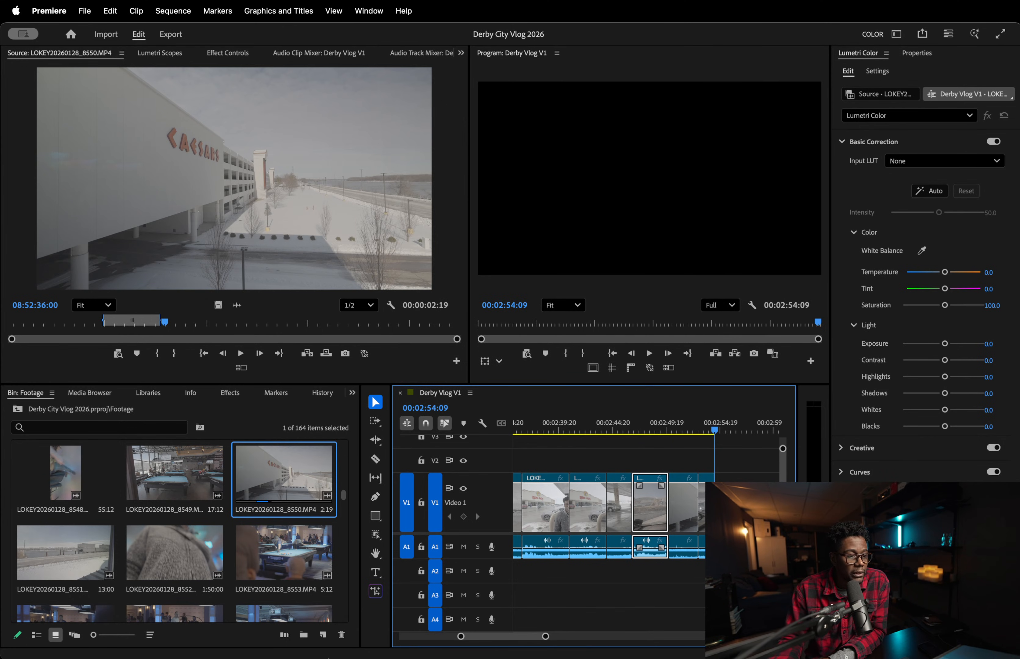
# - Look over the pool-table and interior clips that follow LOKEY20260128_8550.MP4 in the Footage bin
pyautogui.click(329, 629)
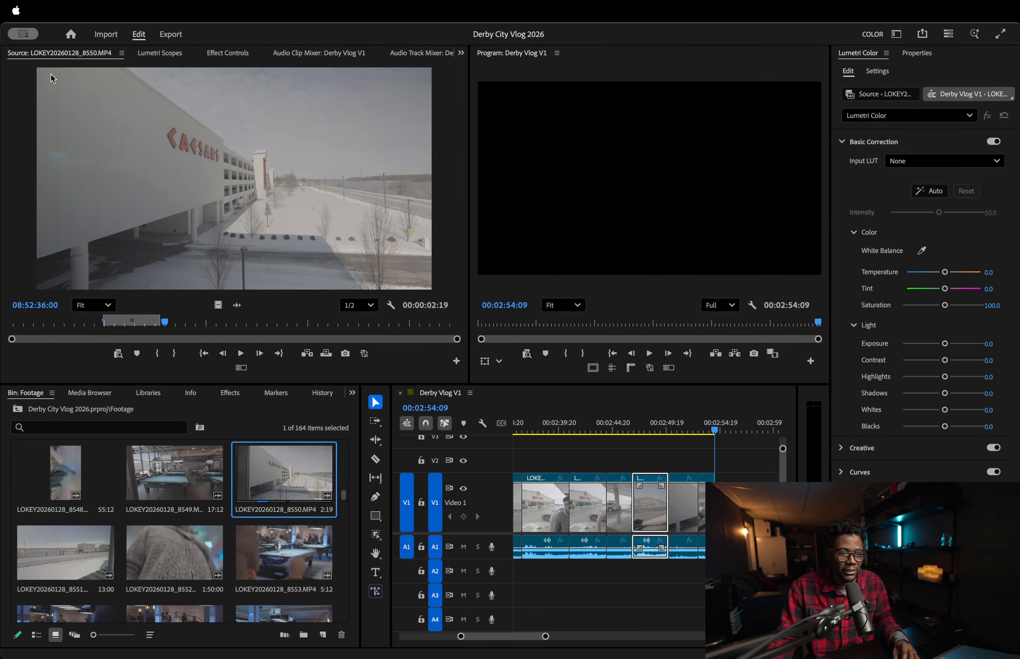
pyautogui.moveTo(662, 38)
pyautogui.mouseDown()
pyautogui.moveTo(433, 22)
pyautogui.moveTo(649, 12)
pyautogui.moveTo(6, 13)
pyautogui.moveTo(649, 5)
pyautogui.moveTo(663, 41)
pyautogui.mouseUp()
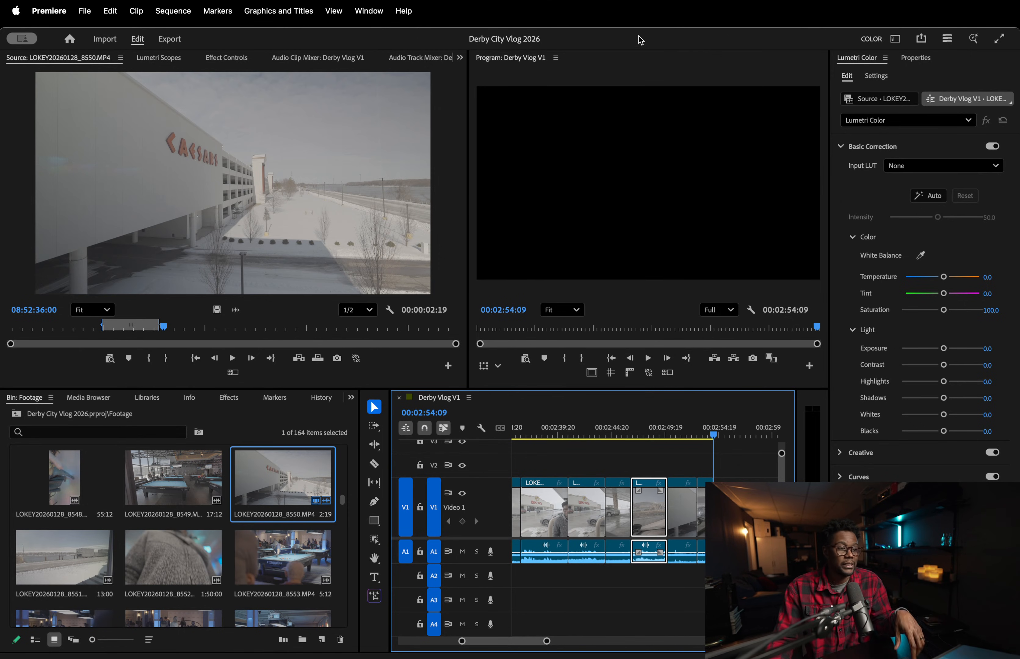
pyautogui.scroll(-2, 163, 557)
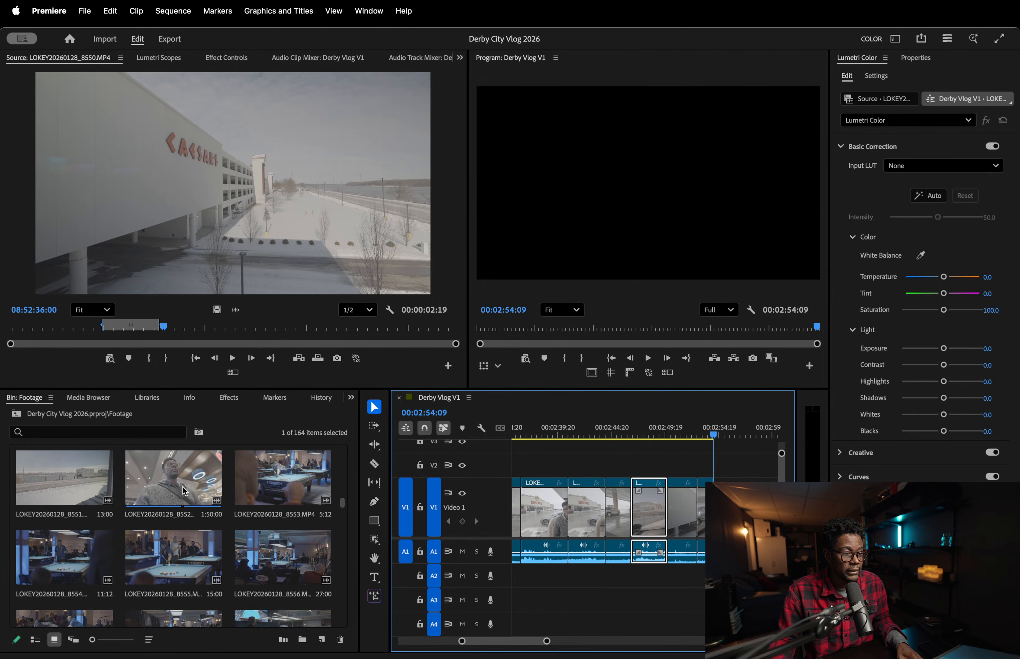
pyautogui.scroll(-4, 211, 538)
pyautogui.scroll(-2, 212, 539)
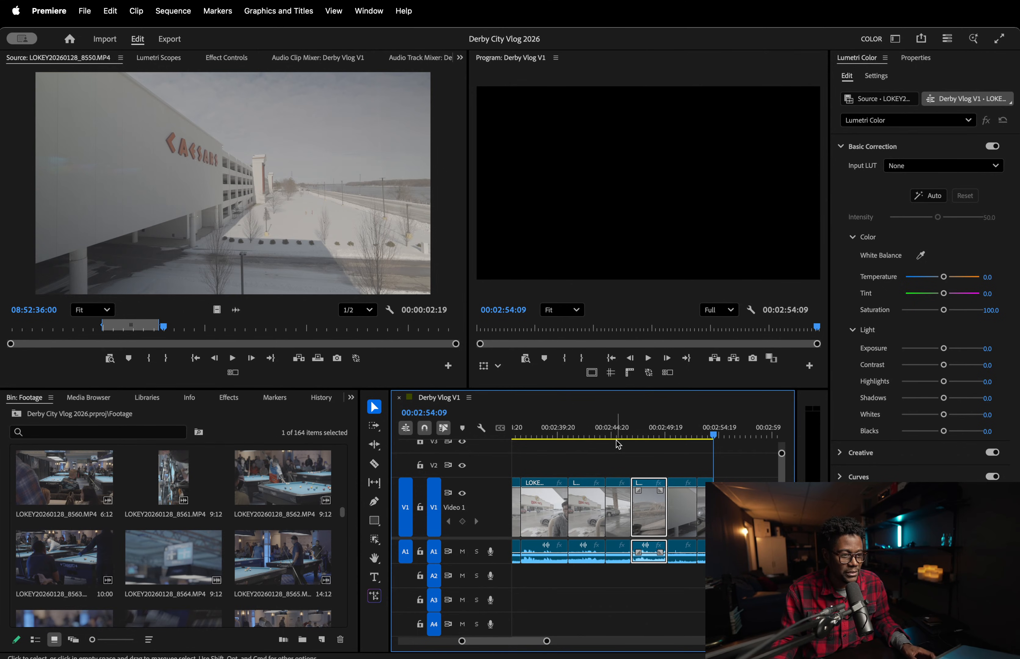
pyautogui.scroll(-6, 210, 540)
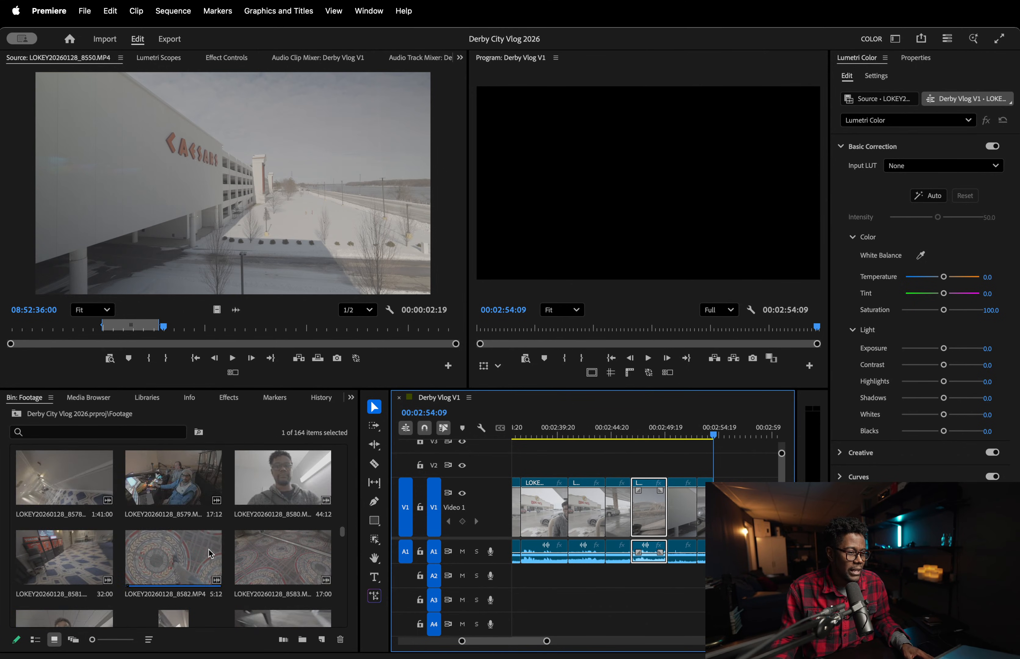
pyautogui.scroll(7, 210, 553)
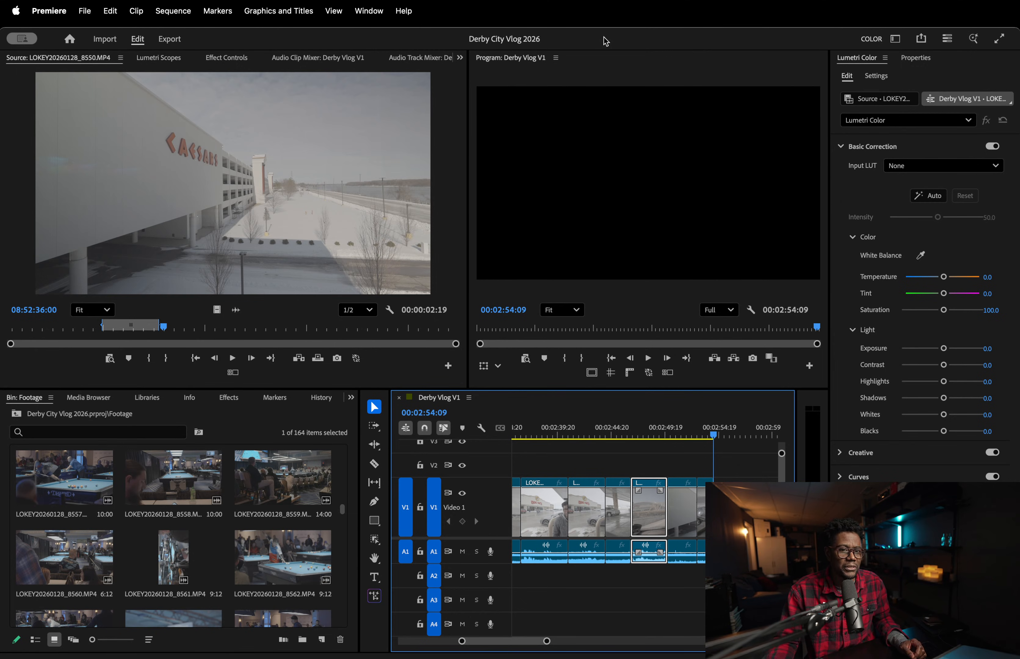
pyautogui.moveTo(602, 42)
pyautogui.mouseDown()
pyautogui.moveTo(588, 53)
pyautogui.moveTo(616, 32)
pyautogui.mouseUp()
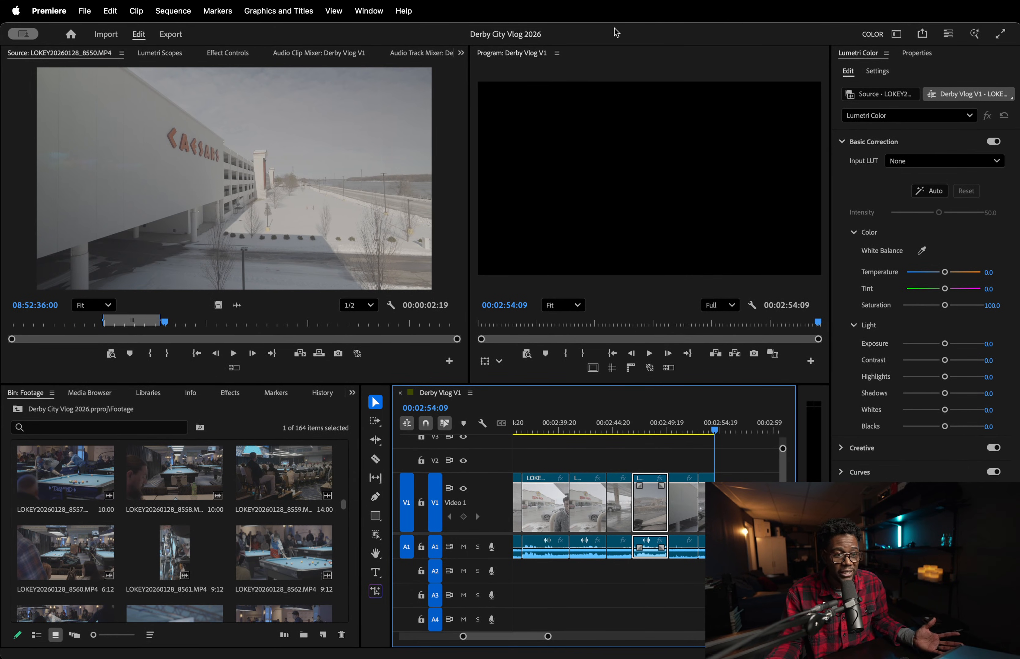